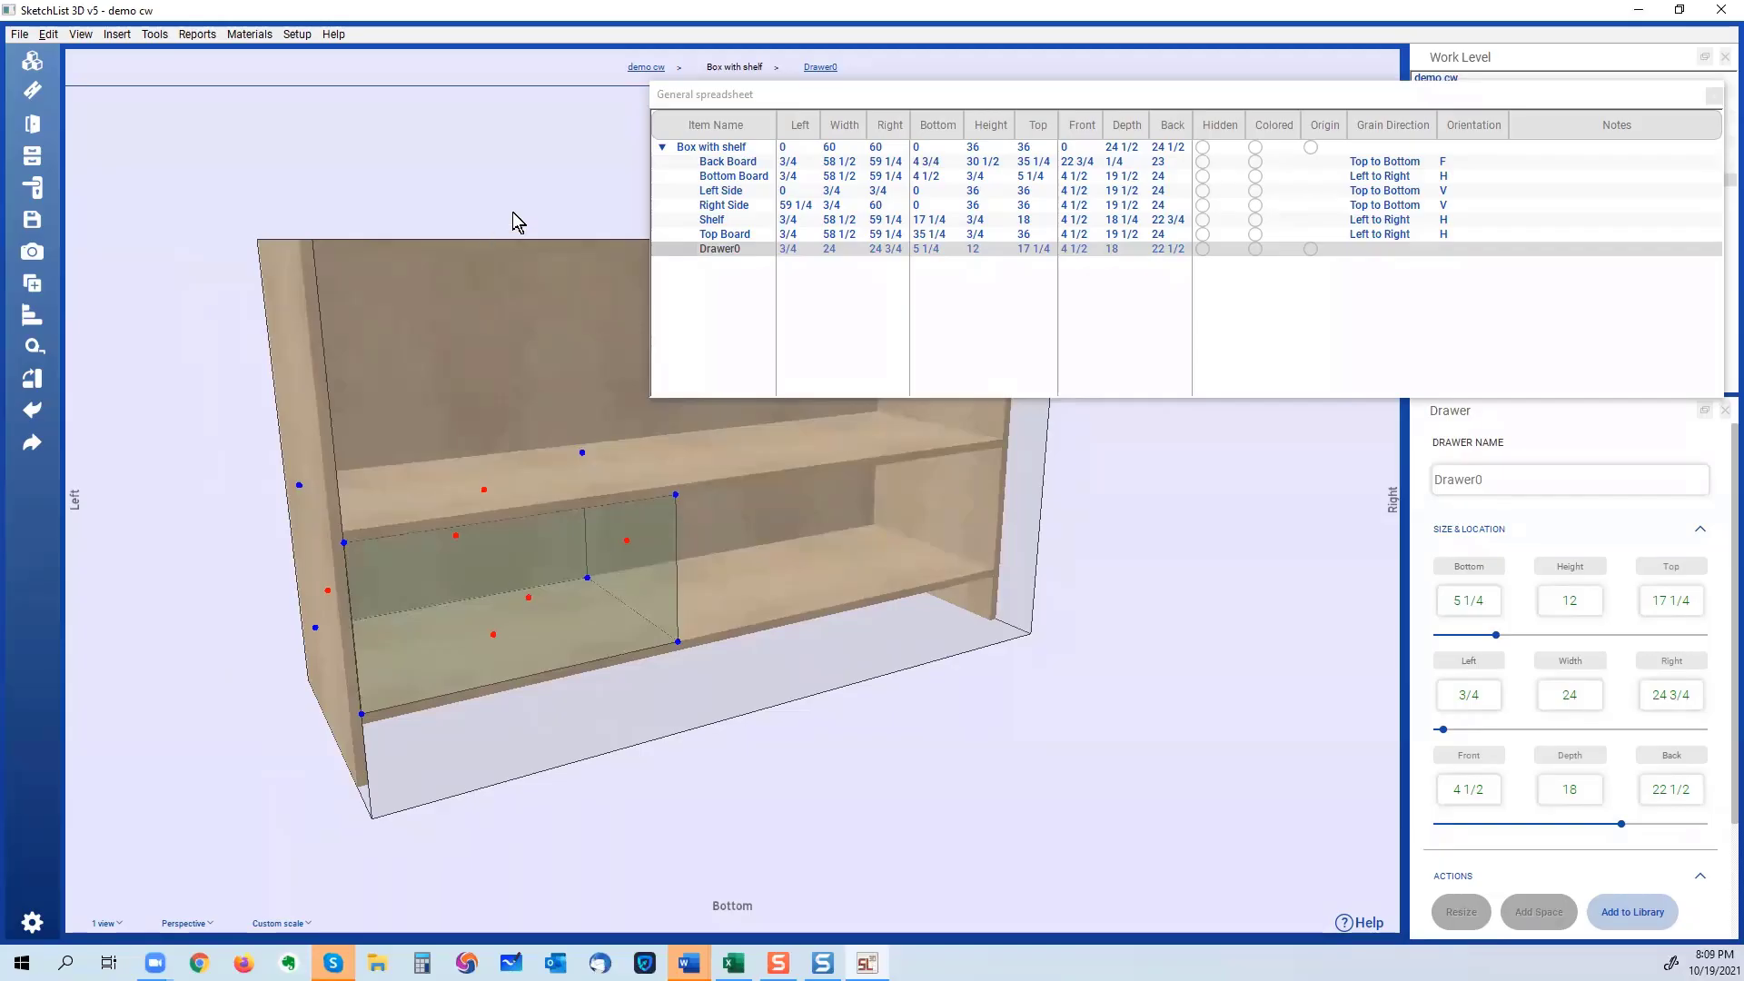
# Open Drawer0 alone, dock the General spreadsheet below the 3-D view, and orbit the drawer box.
pyautogui.click(827, 71)
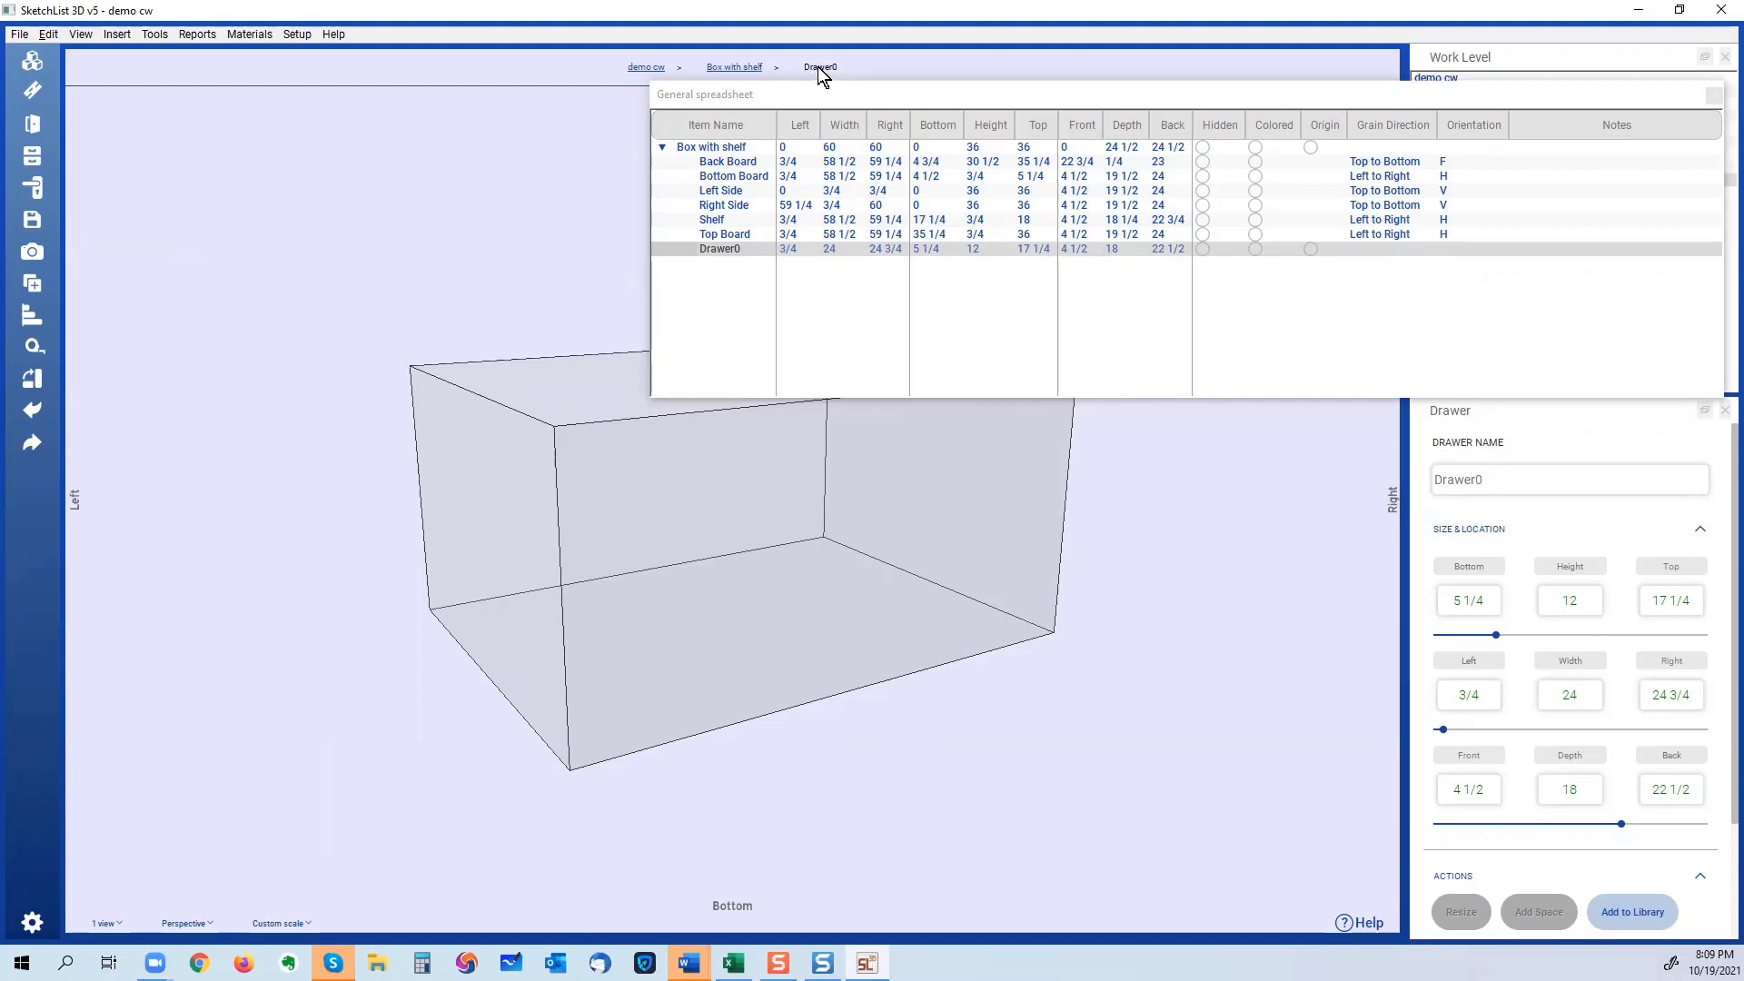
pyautogui.click(1103, 93)
pyautogui.moveTo(1090, 112); pyautogui.dragTo(685, 599)
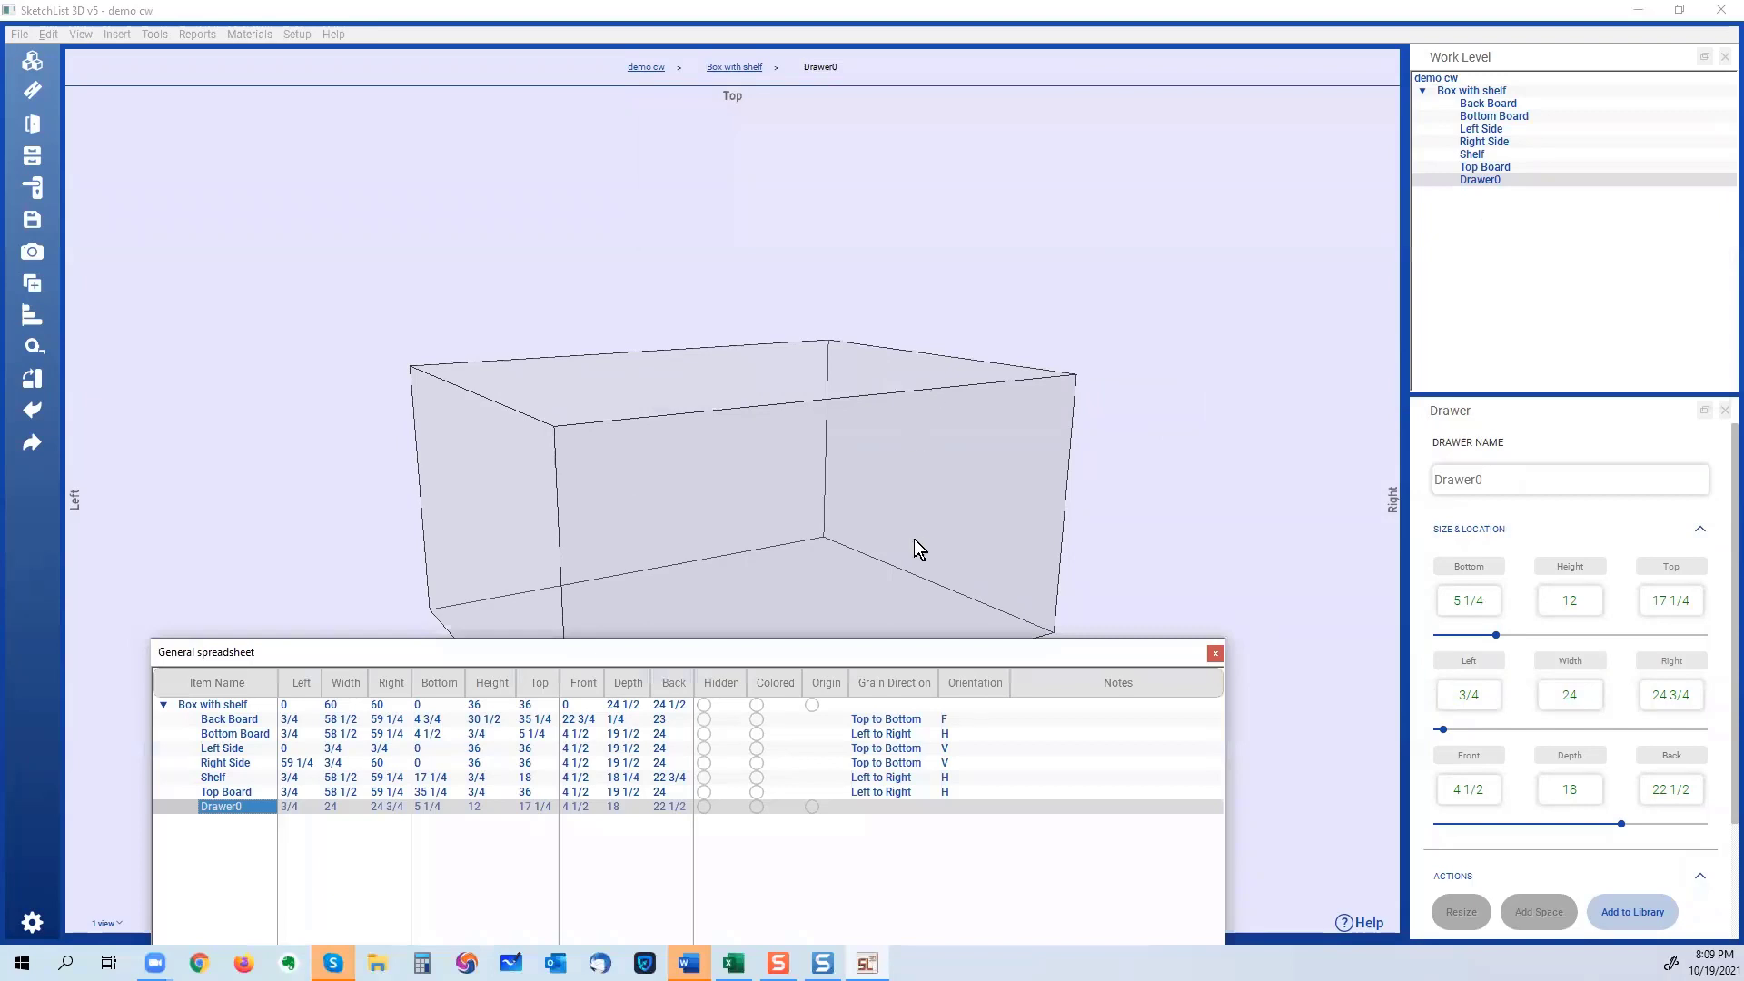
pyautogui.moveTo(914, 538); pyautogui.dragTo(934, 427)
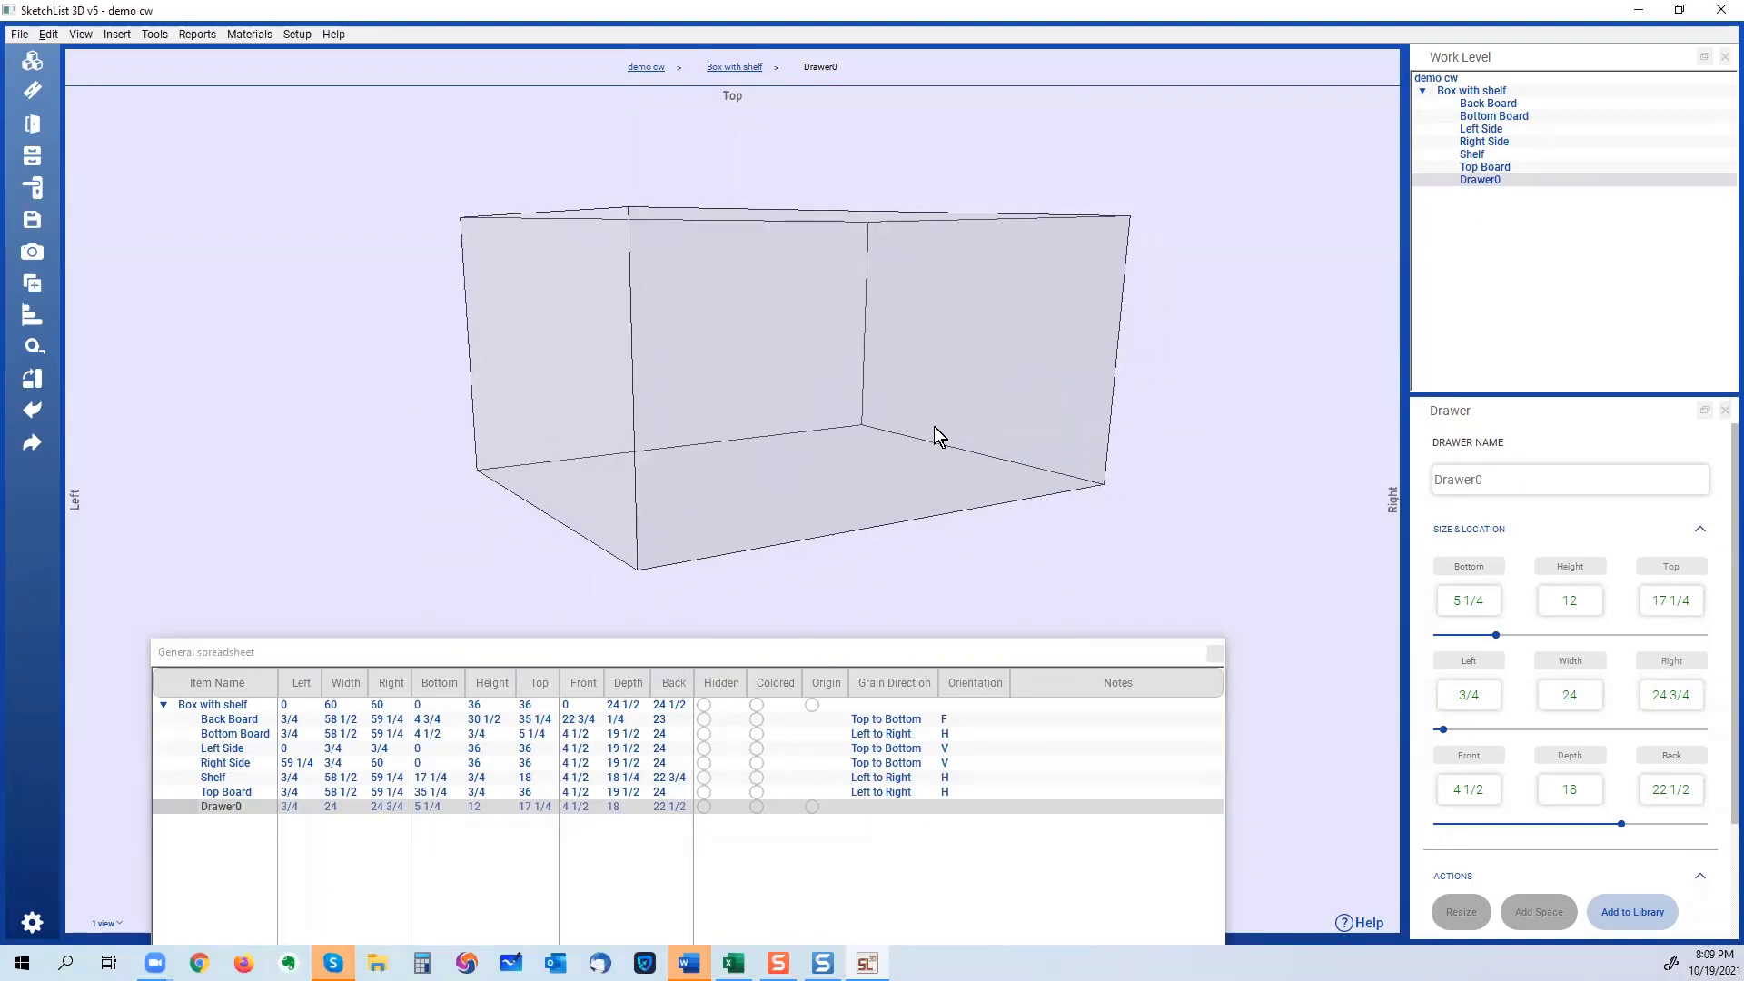
pyautogui.moveTo(819, 417); pyautogui.dragTo(812, 432)
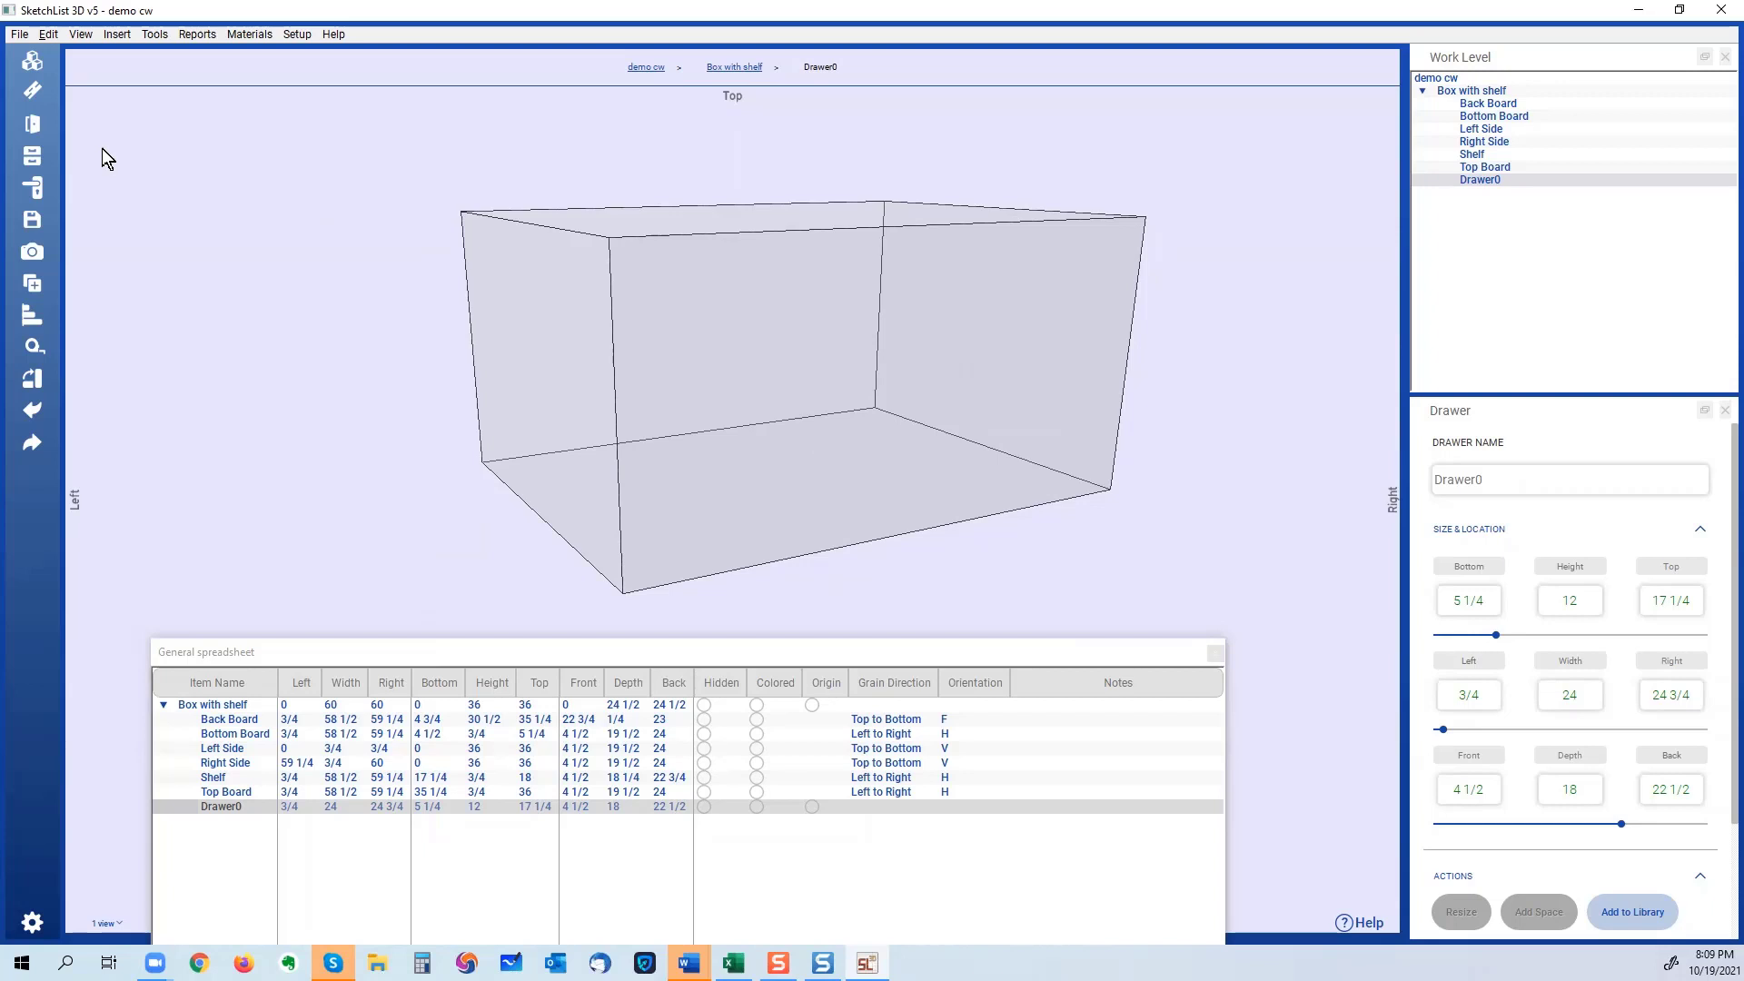
# Start a new board in Drawer0 and name it 'box front'.
pyautogui.click(31, 90)
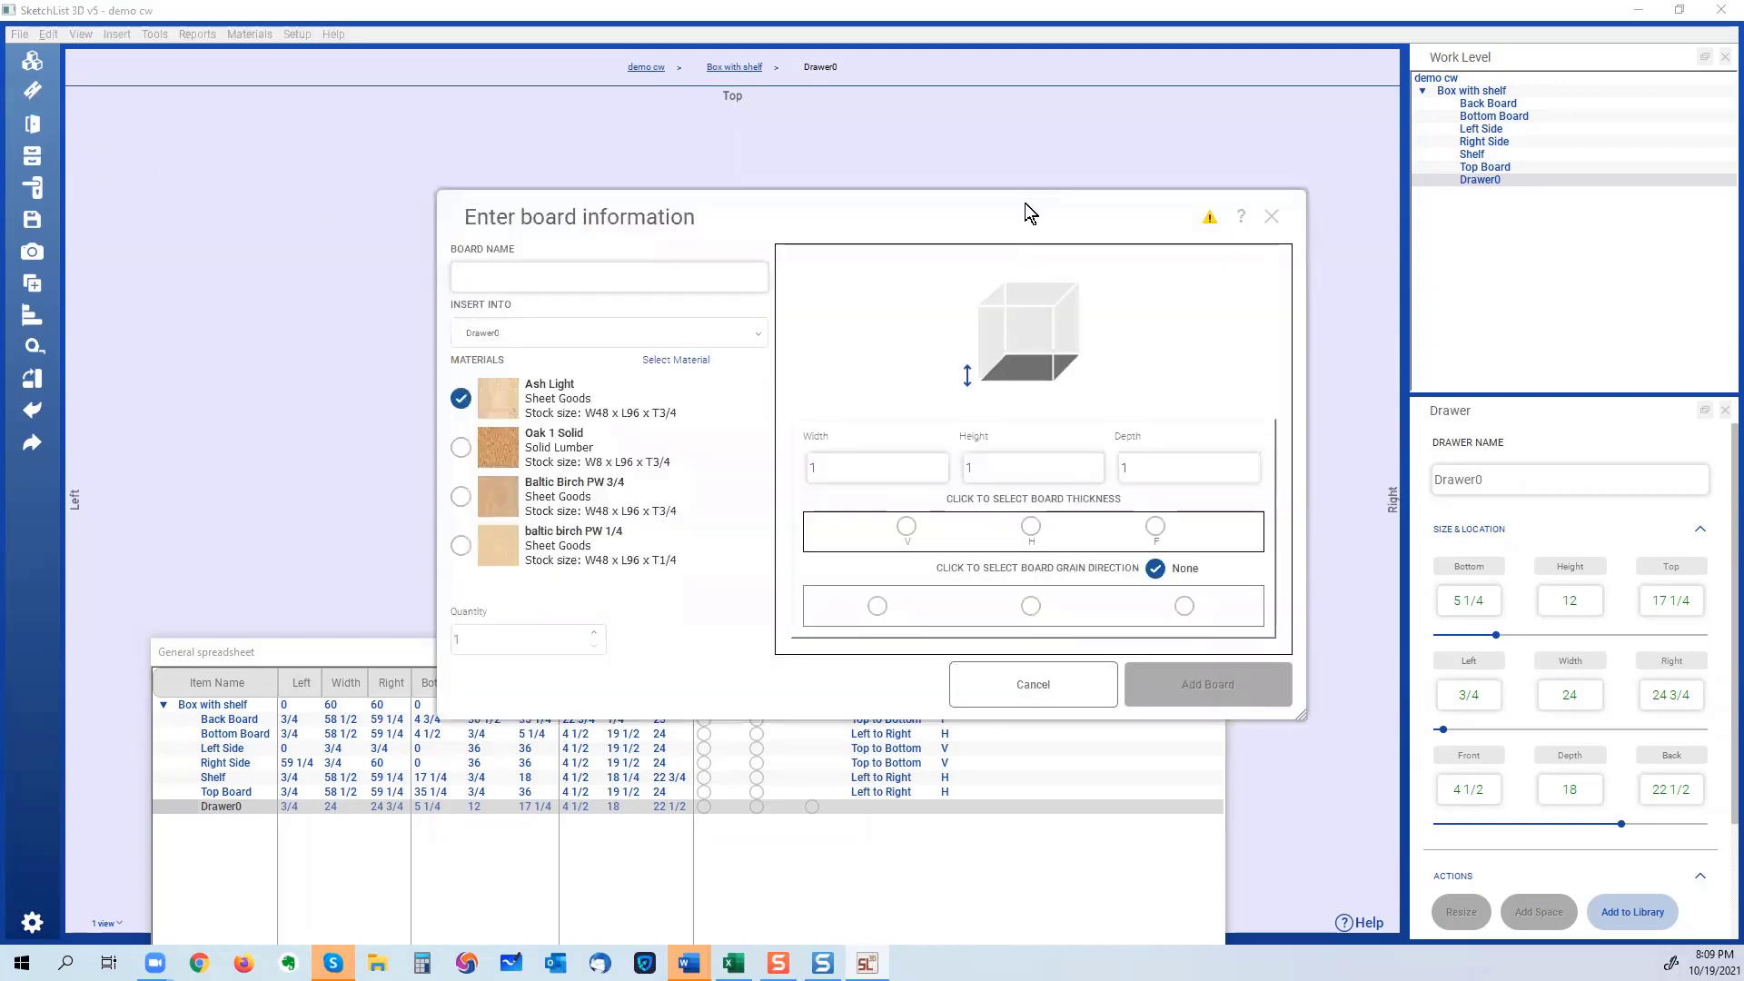
pyautogui.moveTo(1025, 204)
pyautogui.mouseDown()
pyautogui.moveTo(1065, 211)
pyautogui.moveTo(1006, 217)
pyautogui.mouseUp()
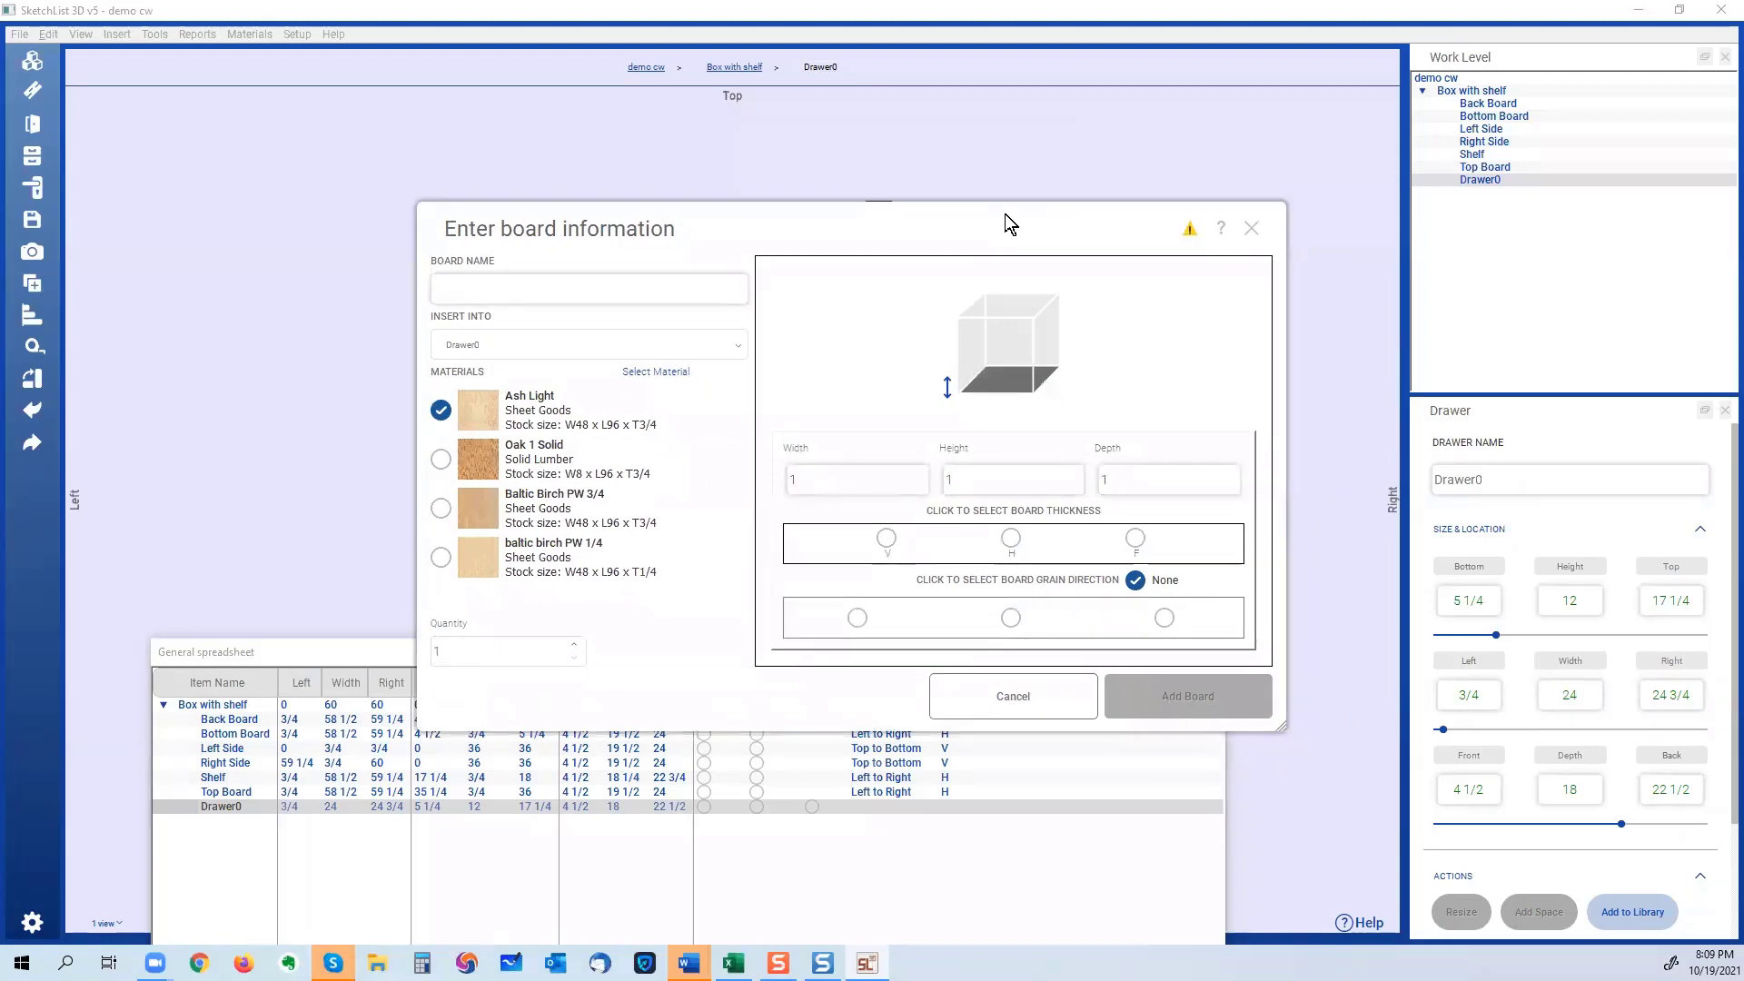
pyautogui.click(657, 284)
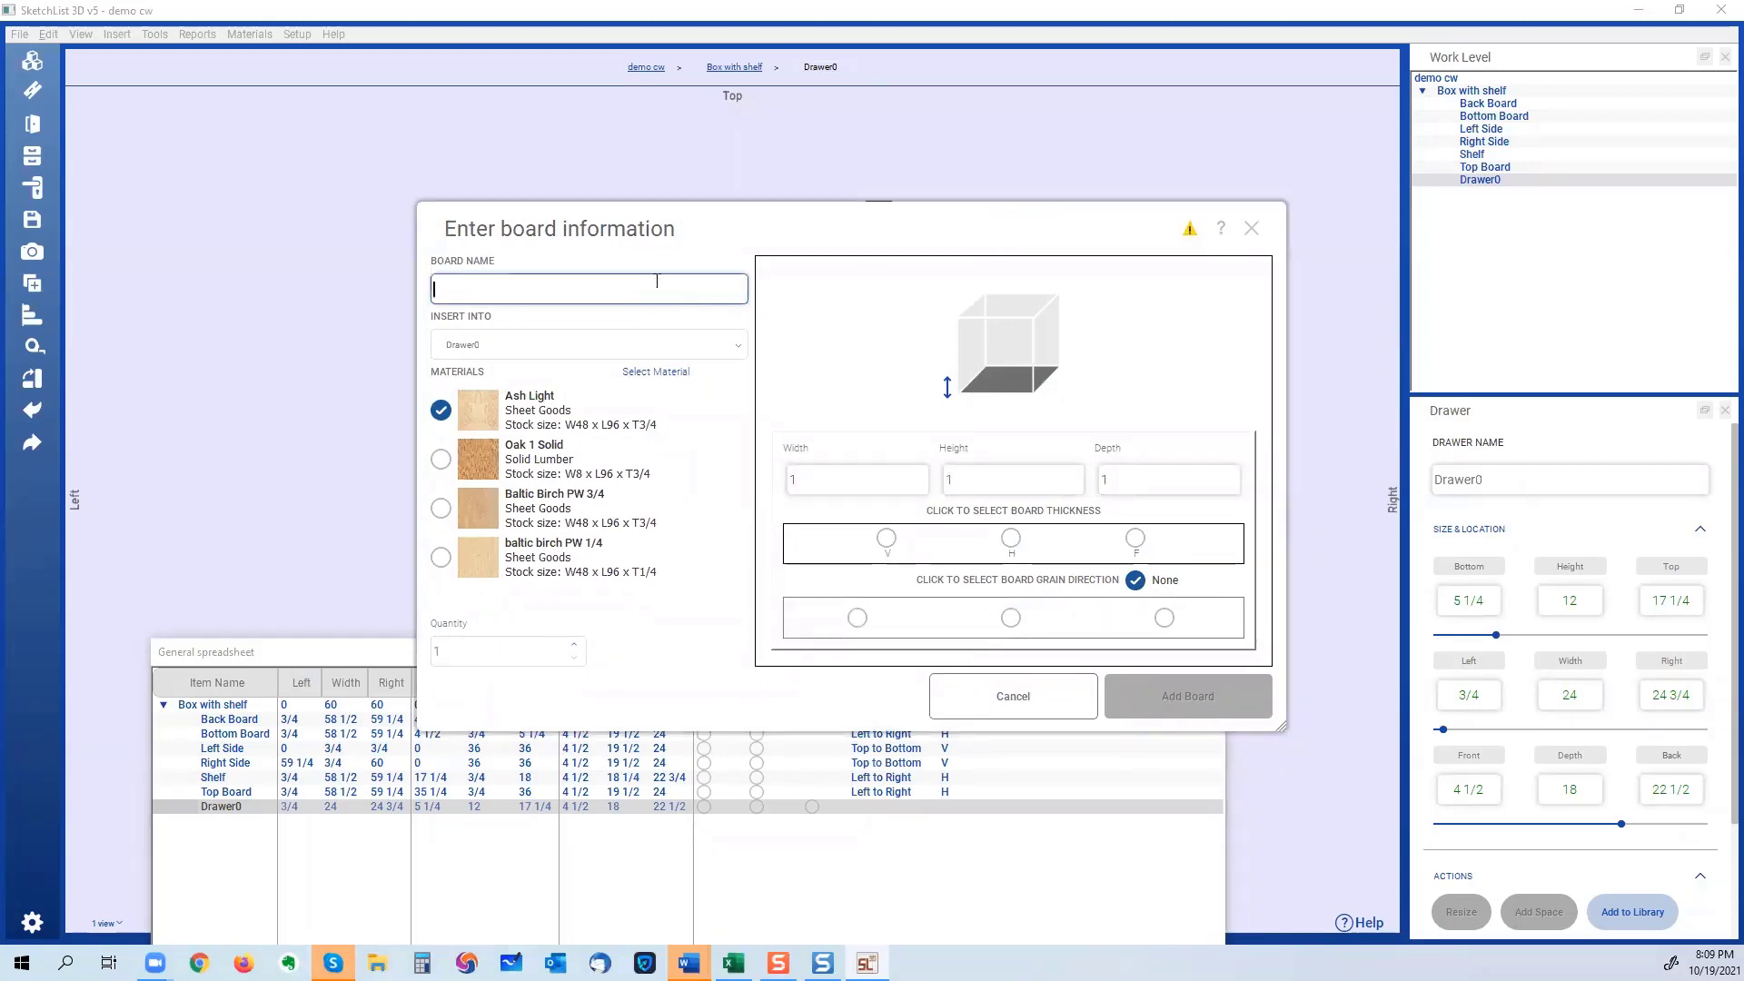
pyautogui.write('box front')
# Size the board 24 wide, 12 high, .75 deep, front-facing thickness, with grain direction set.
pyautogui.click(826, 482)
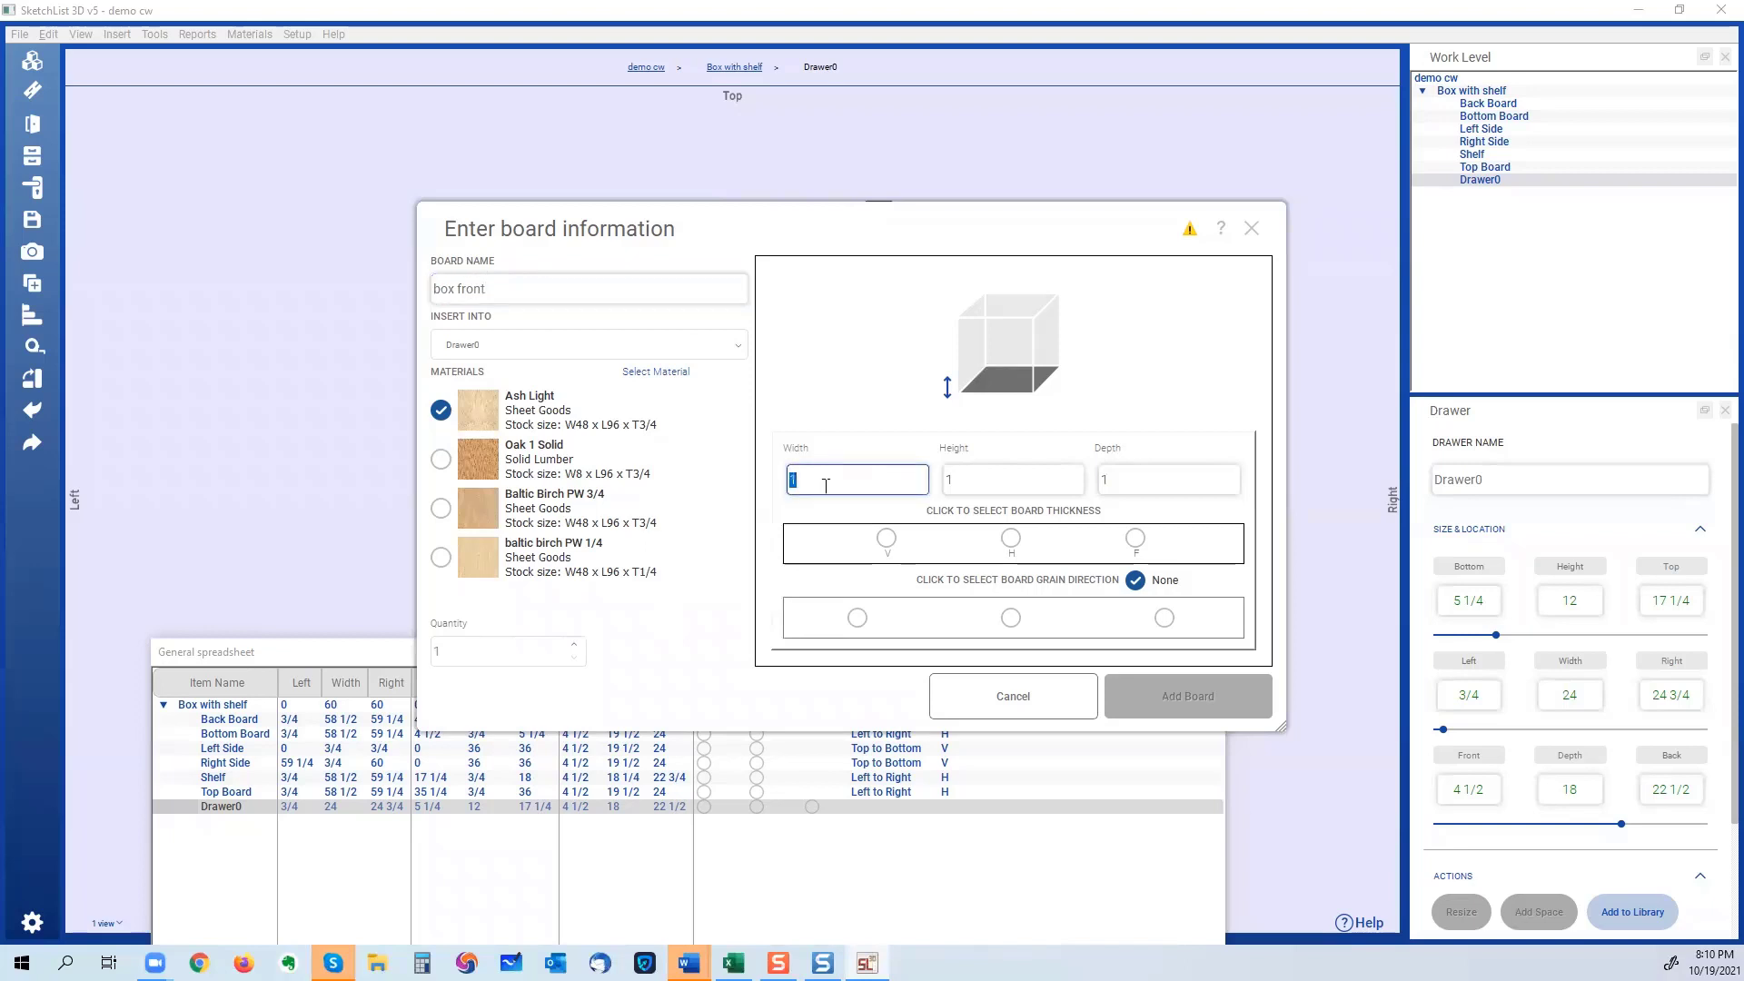
pyautogui.moveTo(929, 211); pyautogui.dragTo(967, 112)
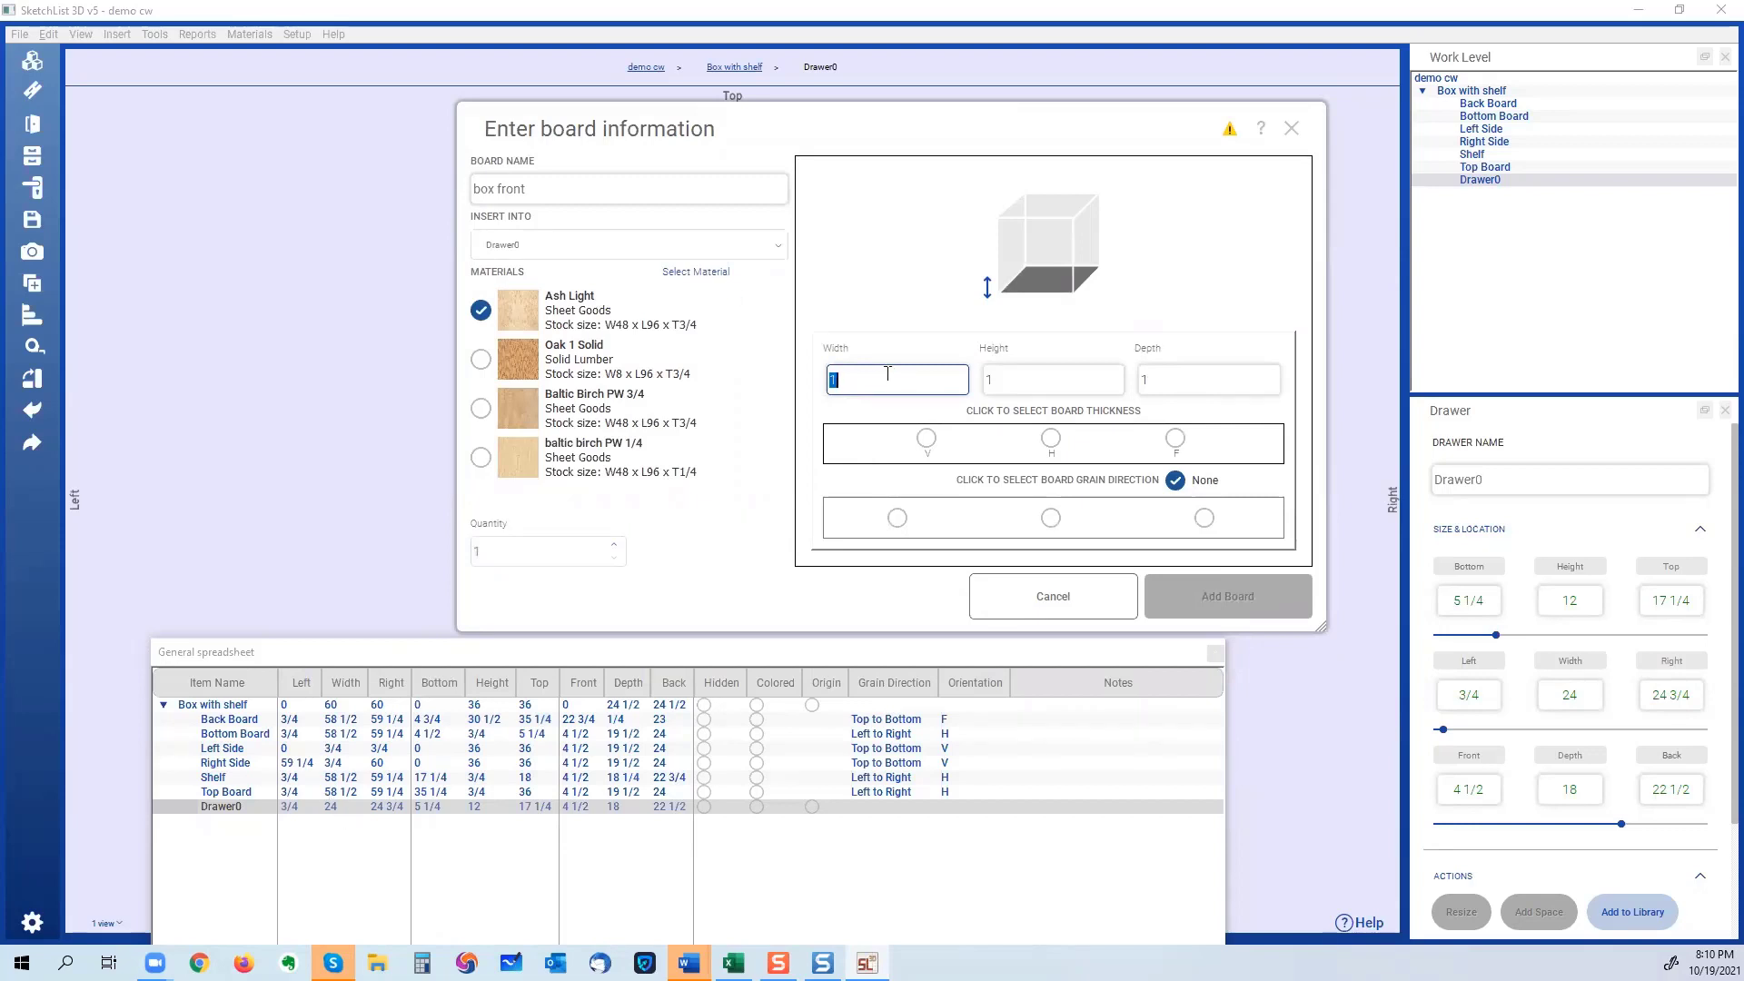
pyautogui.write('24')
pyautogui.click(1059, 386)
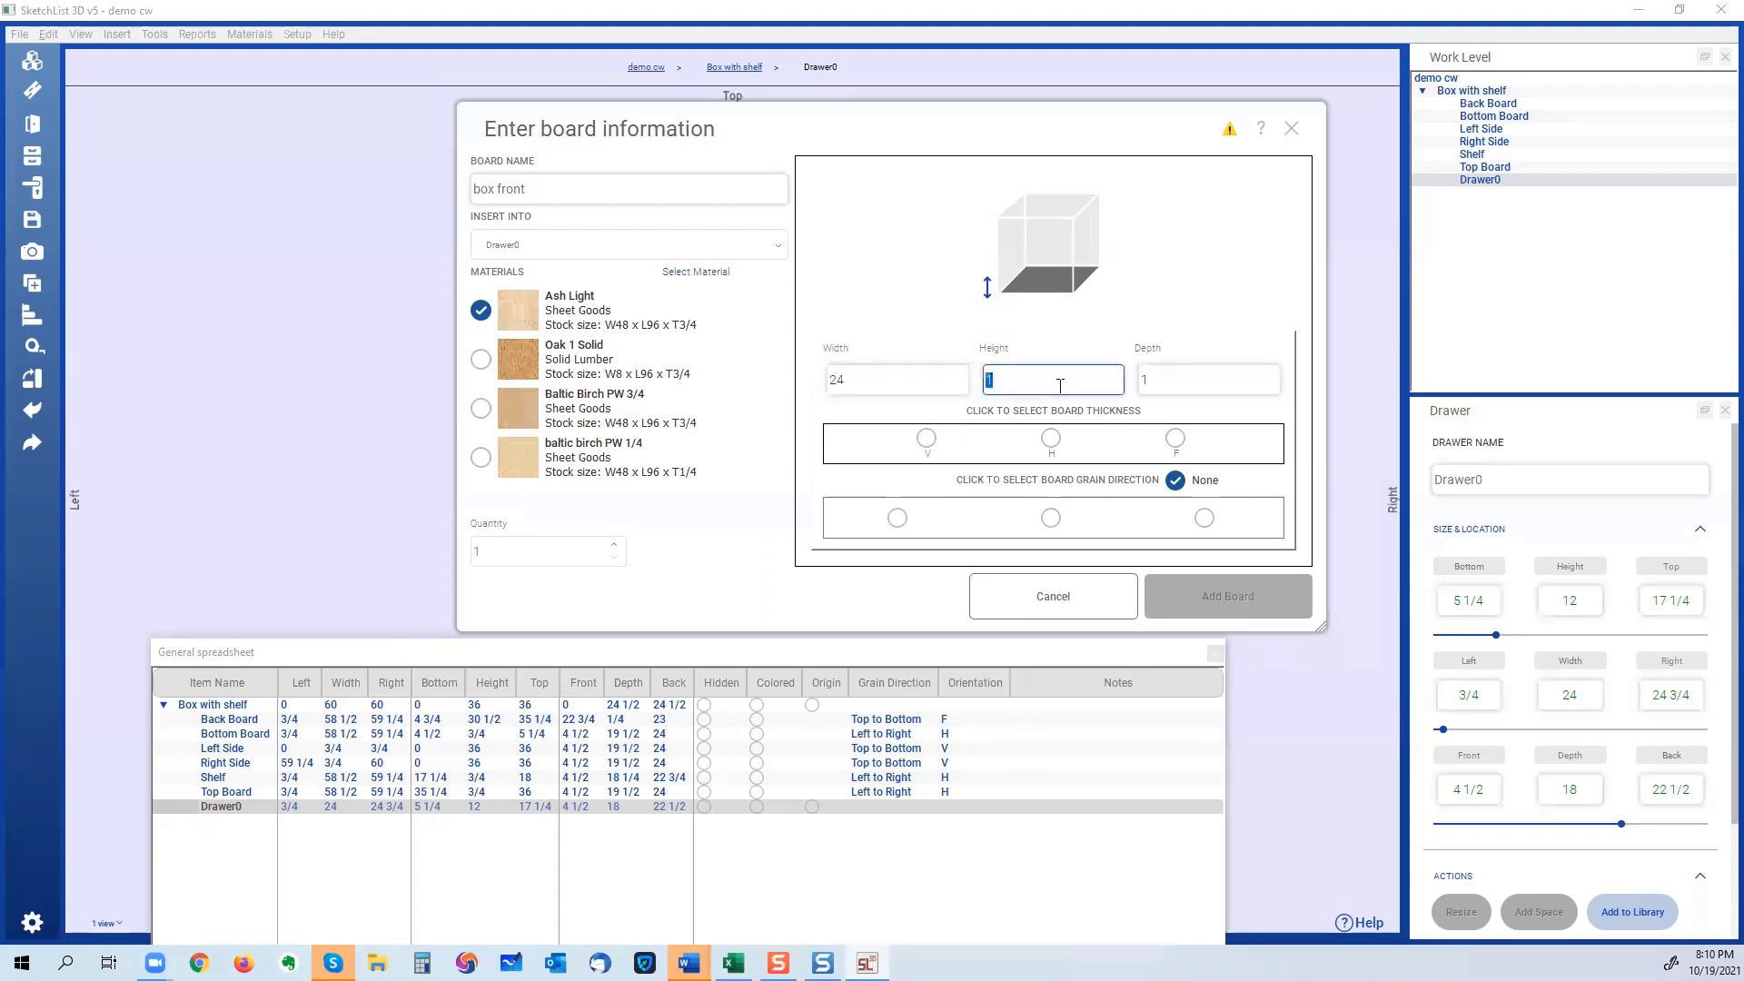
pyautogui.write('12')
pyautogui.click(1171, 385)
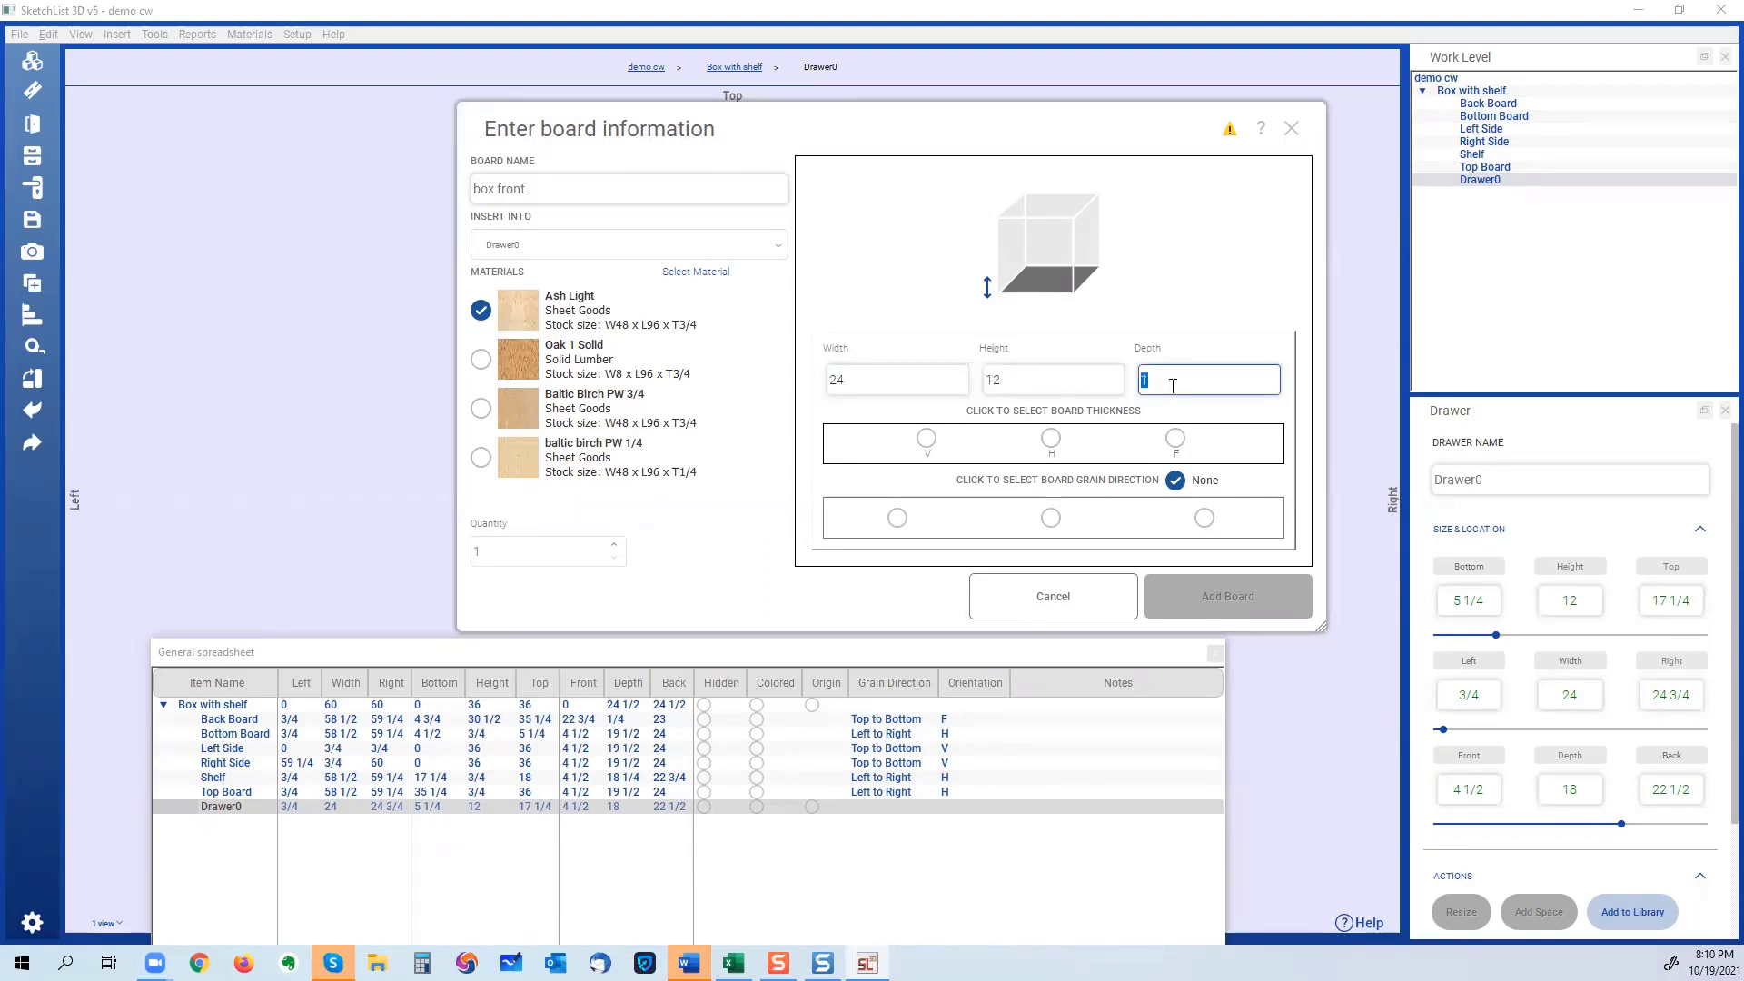
pyautogui.write('.75')
pyautogui.click(1177, 439)
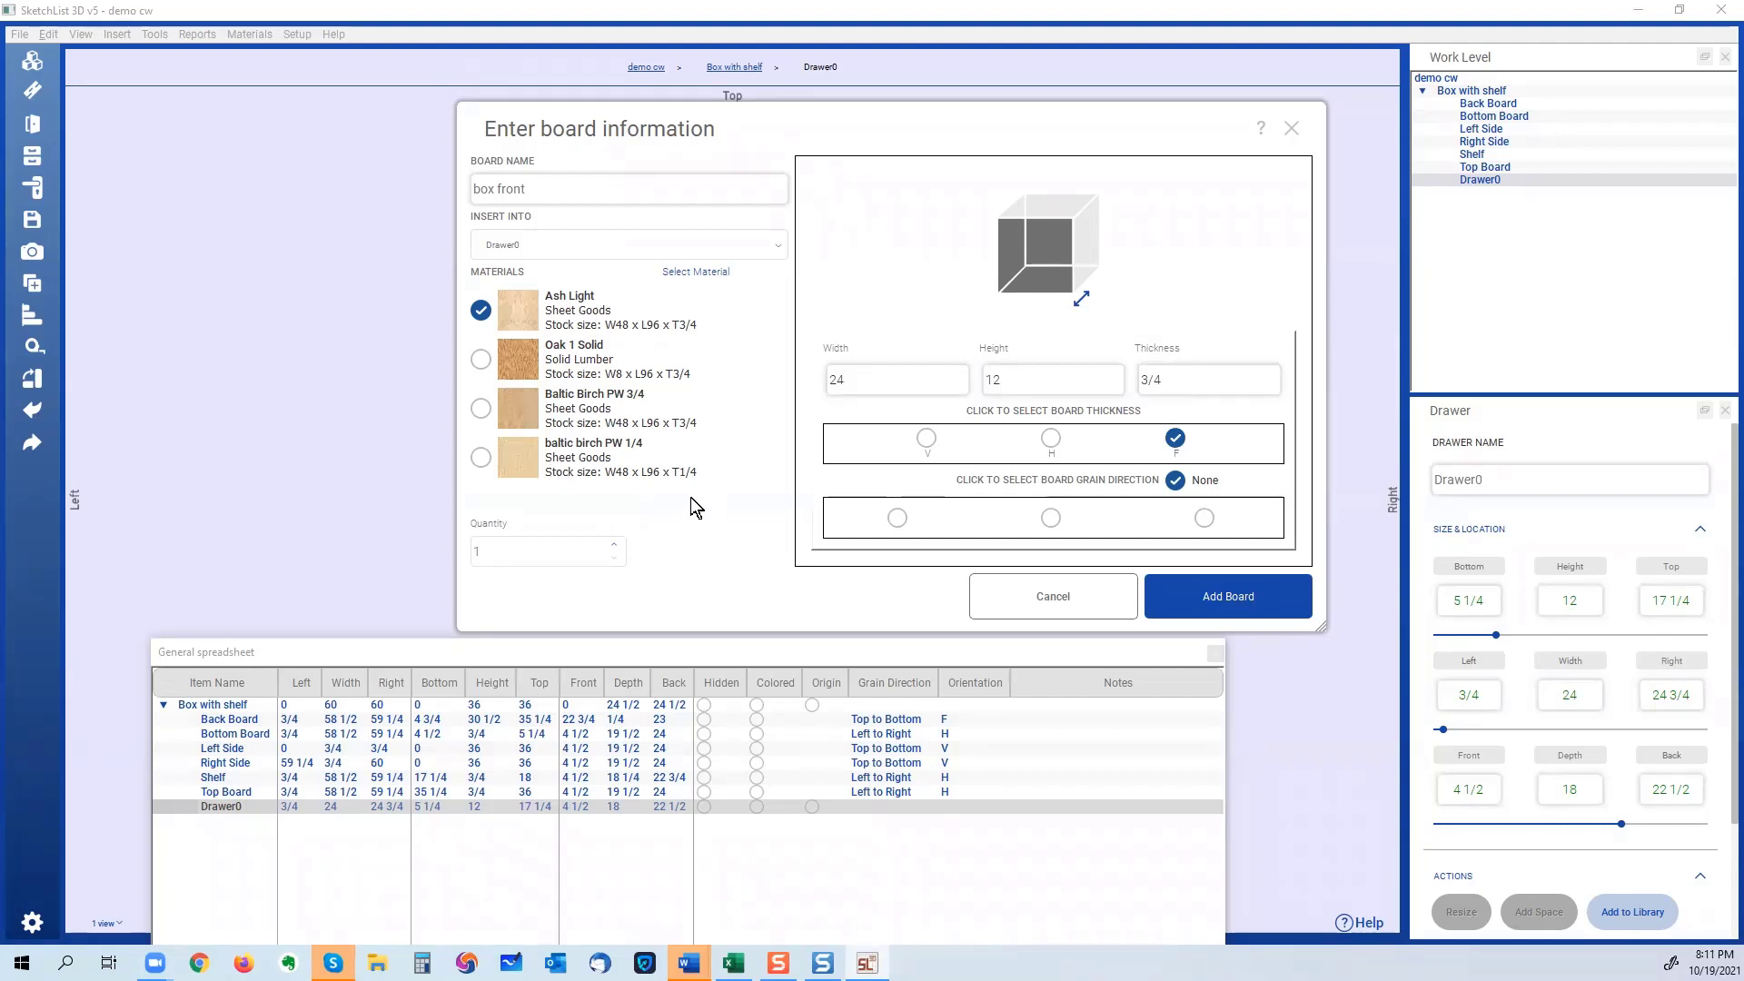
pyautogui.click(898, 520)
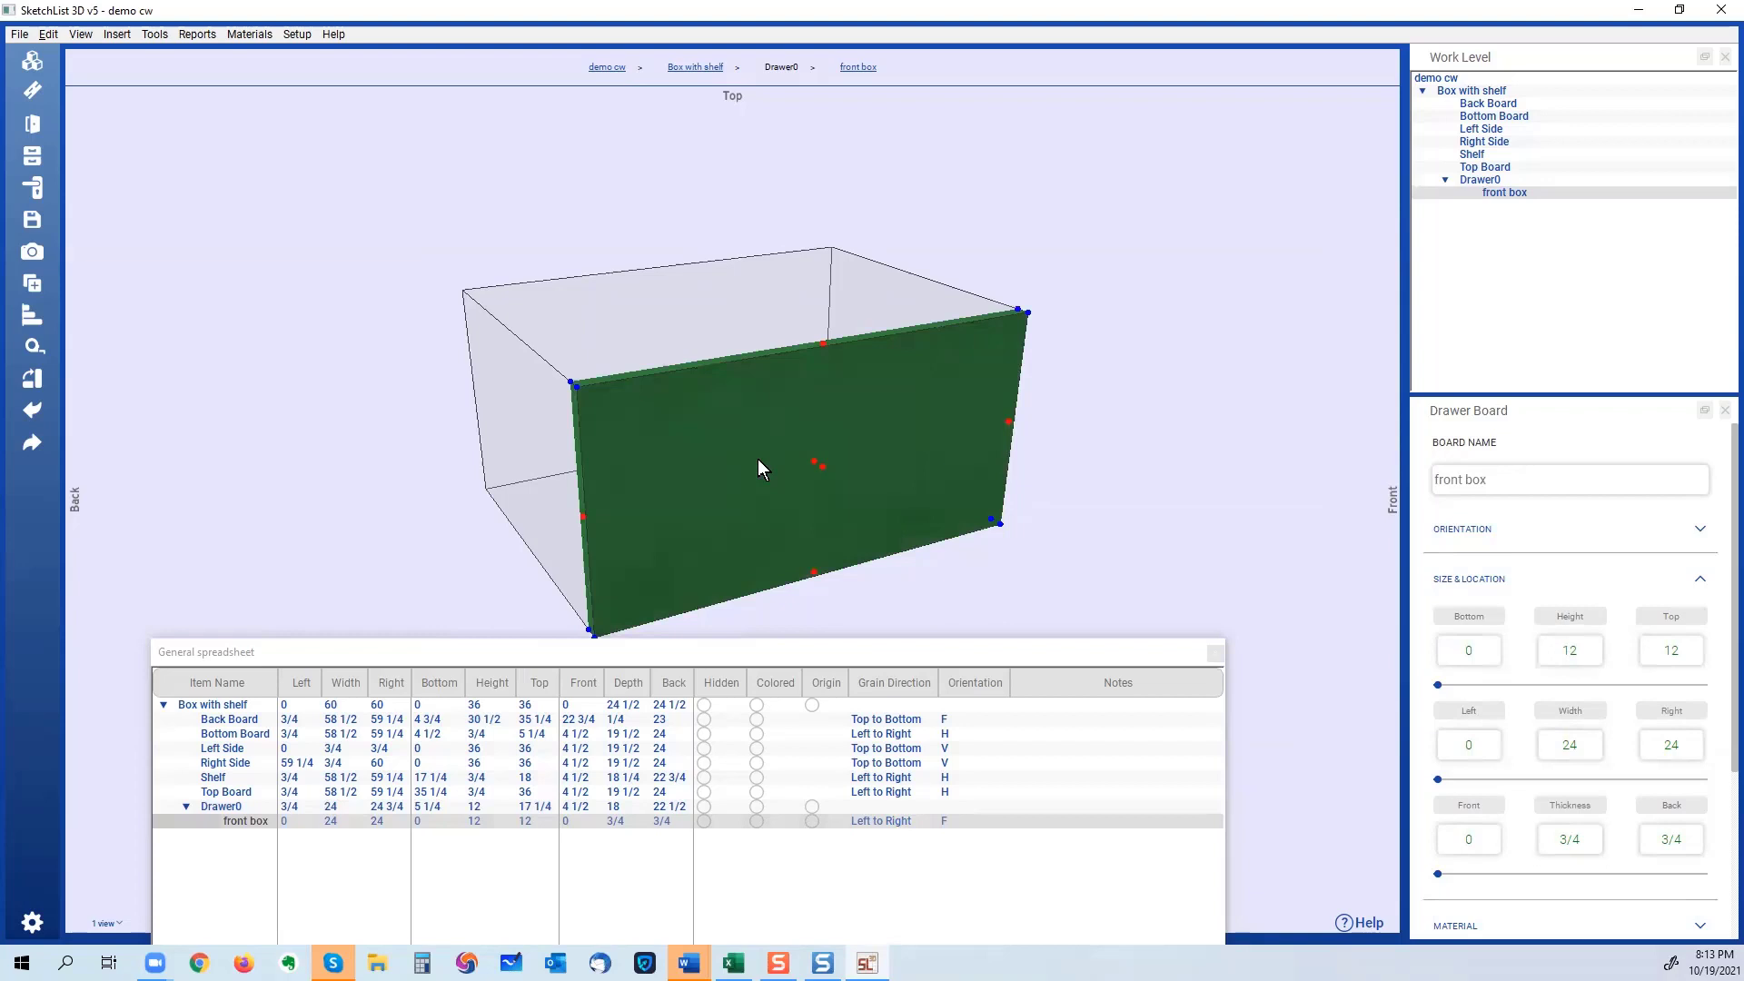
# Orbit around the drawer and select the new front box board.
pyautogui.moveTo(758, 460); pyautogui.dragTo(818, 423)
pyautogui.click(818, 424)
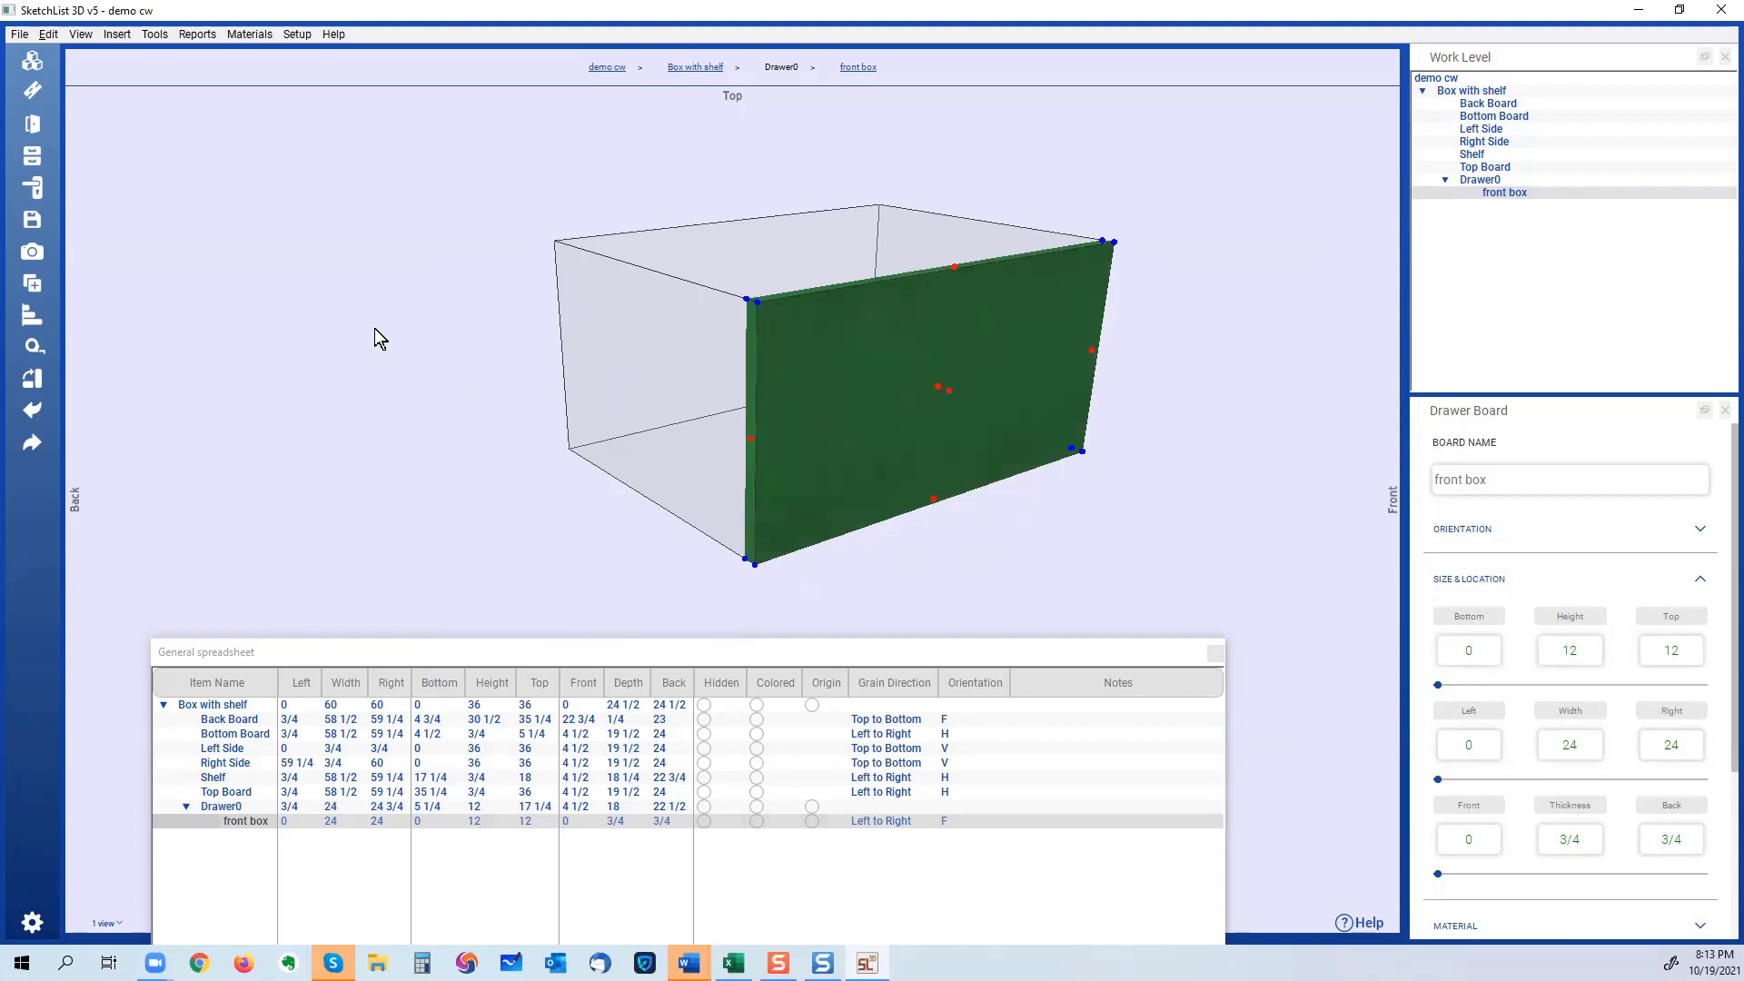
# Start another Drawer0 board and name it 'side'.
pyautogui.click(31, 91)
pyautogui.click(541, 284)
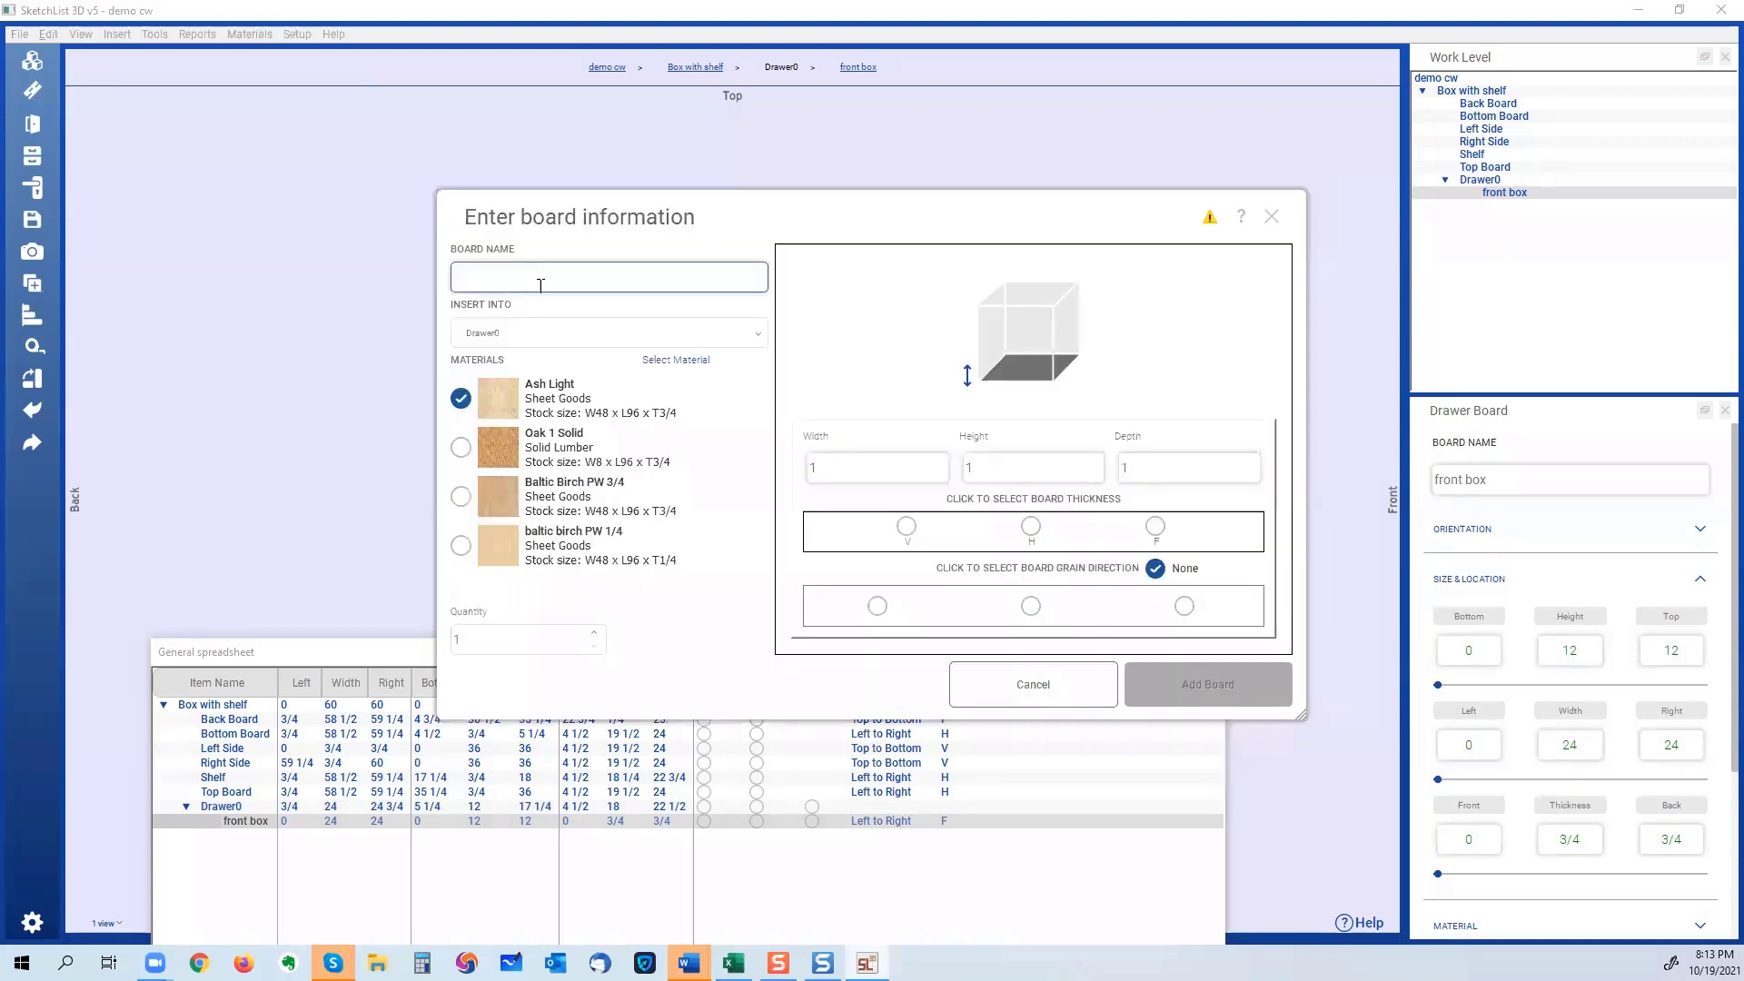
pyautogui.write('sode')
pyautogui.press('BackSpace')
pyautogui.press('BackSpace')
pyautogui.press('BackSpace')
pyautogui.write('ide')
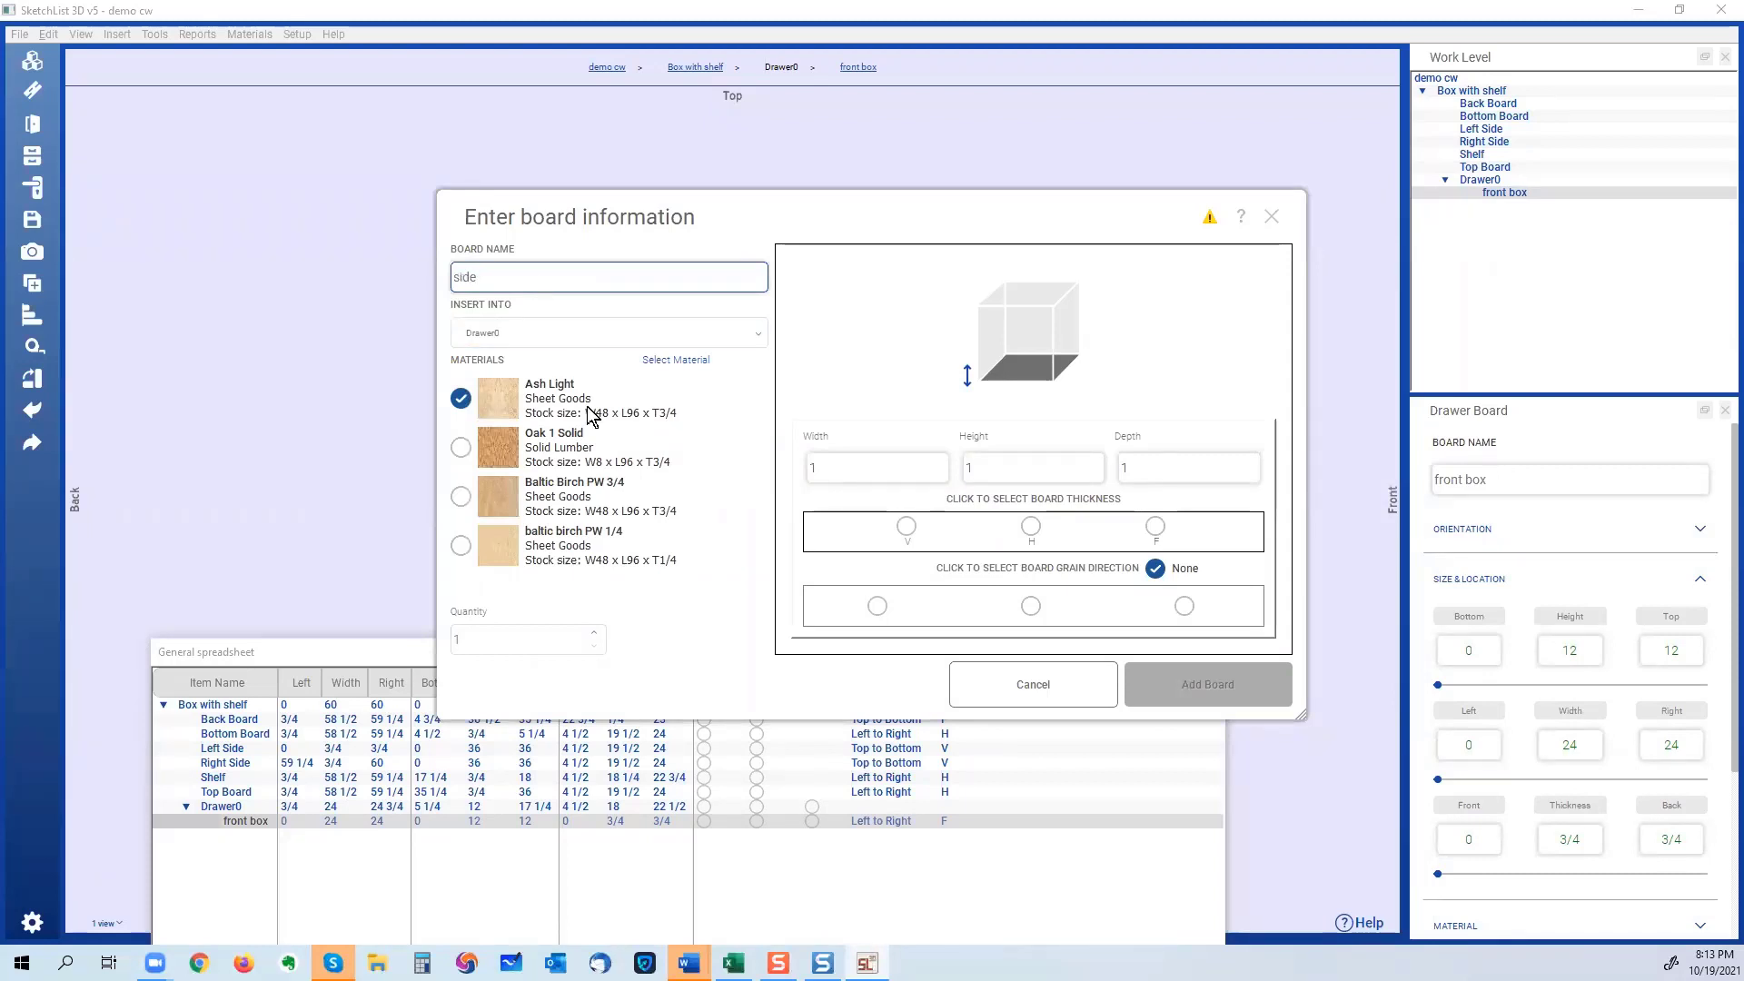
# Make the side vertical, 3/4 thick, 8 high, 12 deep with back-to-front grain, and add it.
pyautogui.click(826, 466)
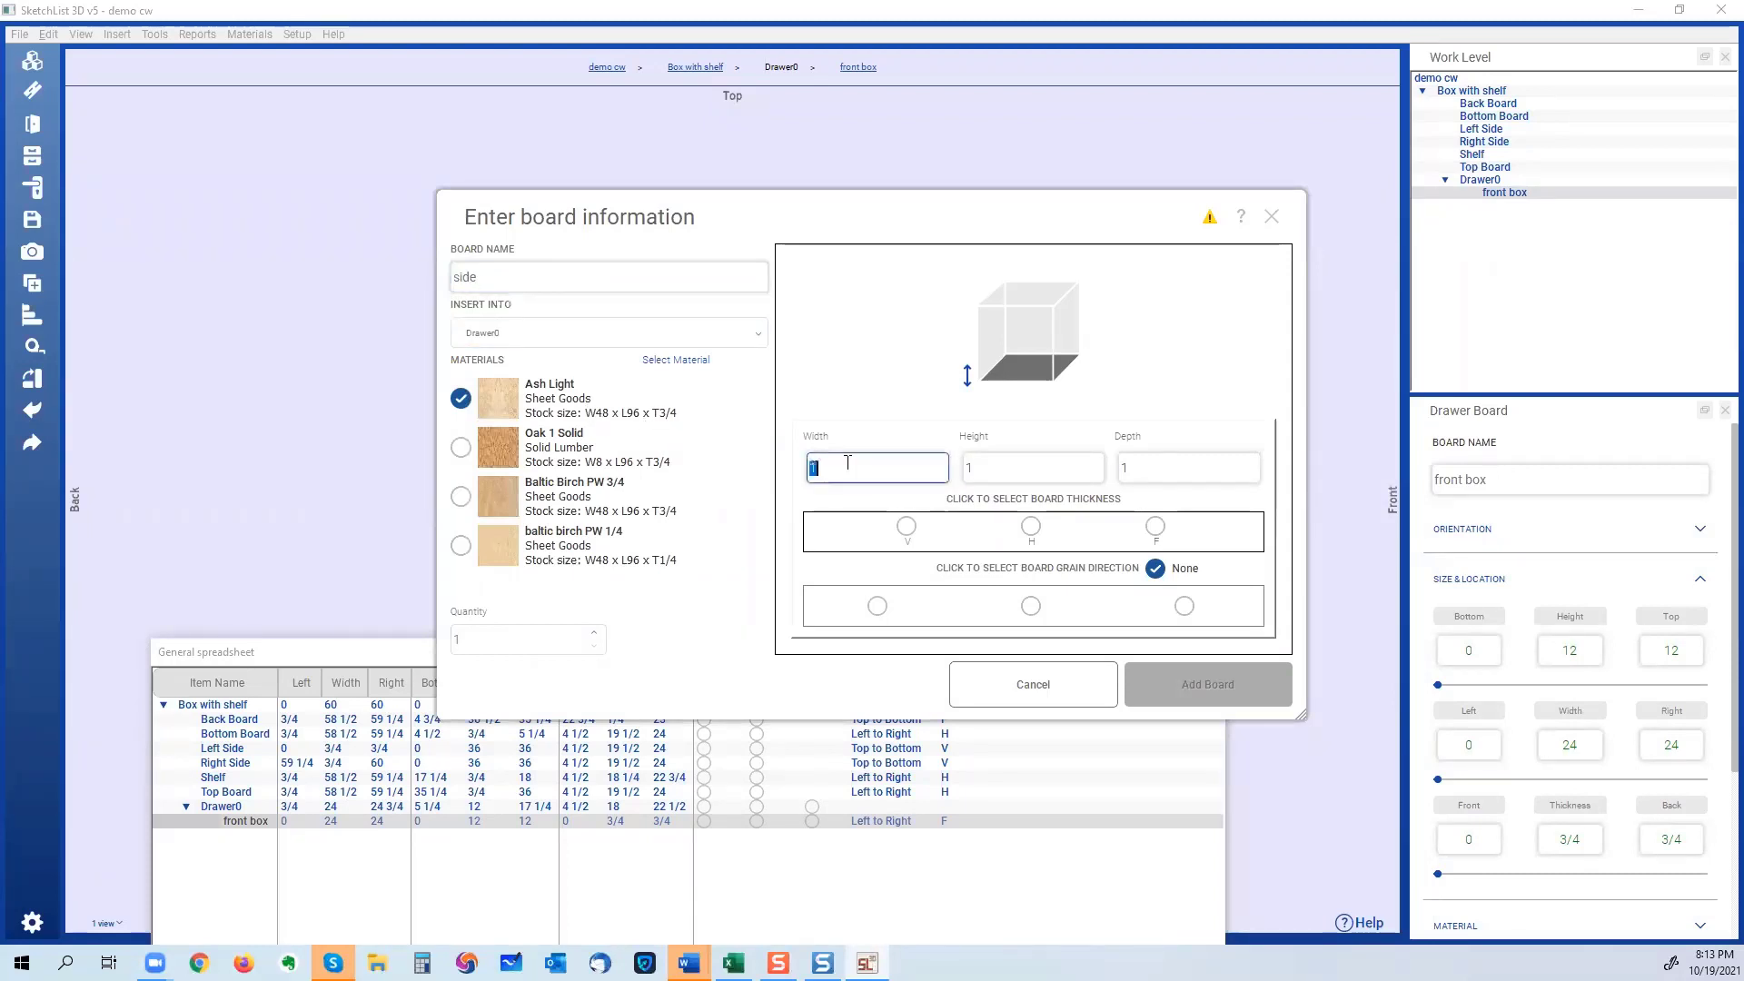
pyautogui.write('.75')
pyautogui.click(907, 527)
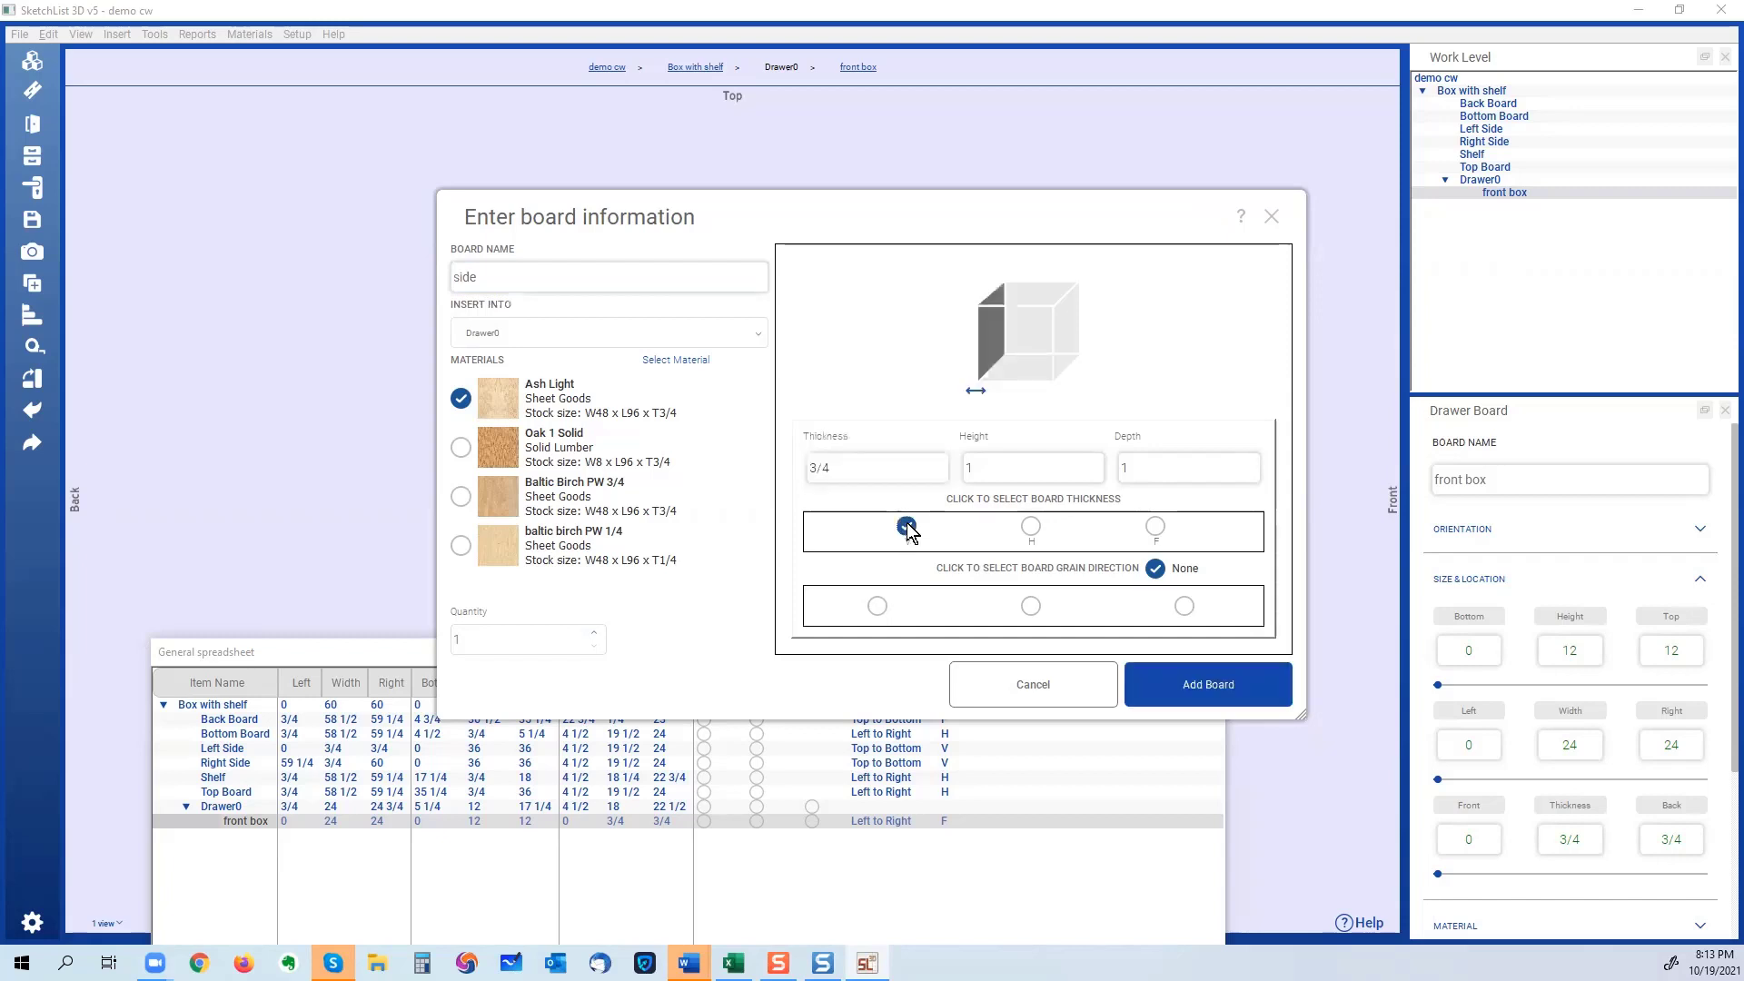
pyautogui.doubleClick(1027, 470)
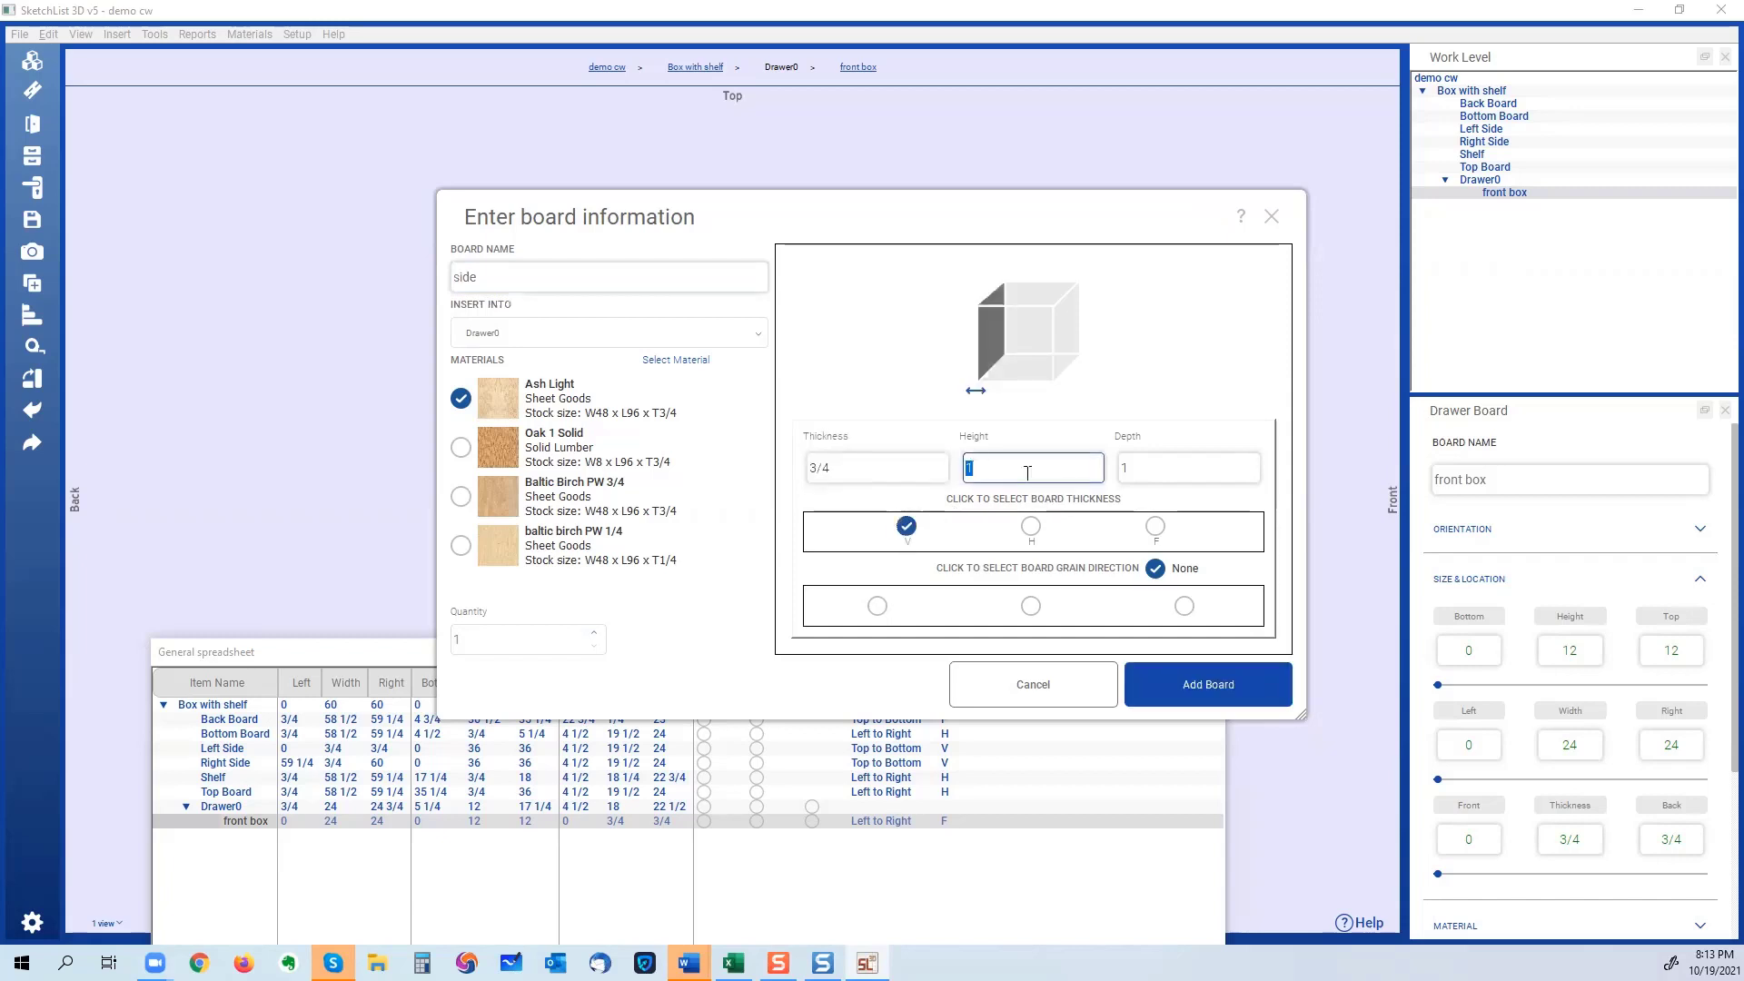
pyautogui.write('8')
pyautogui.doubleClick(1157, 466)
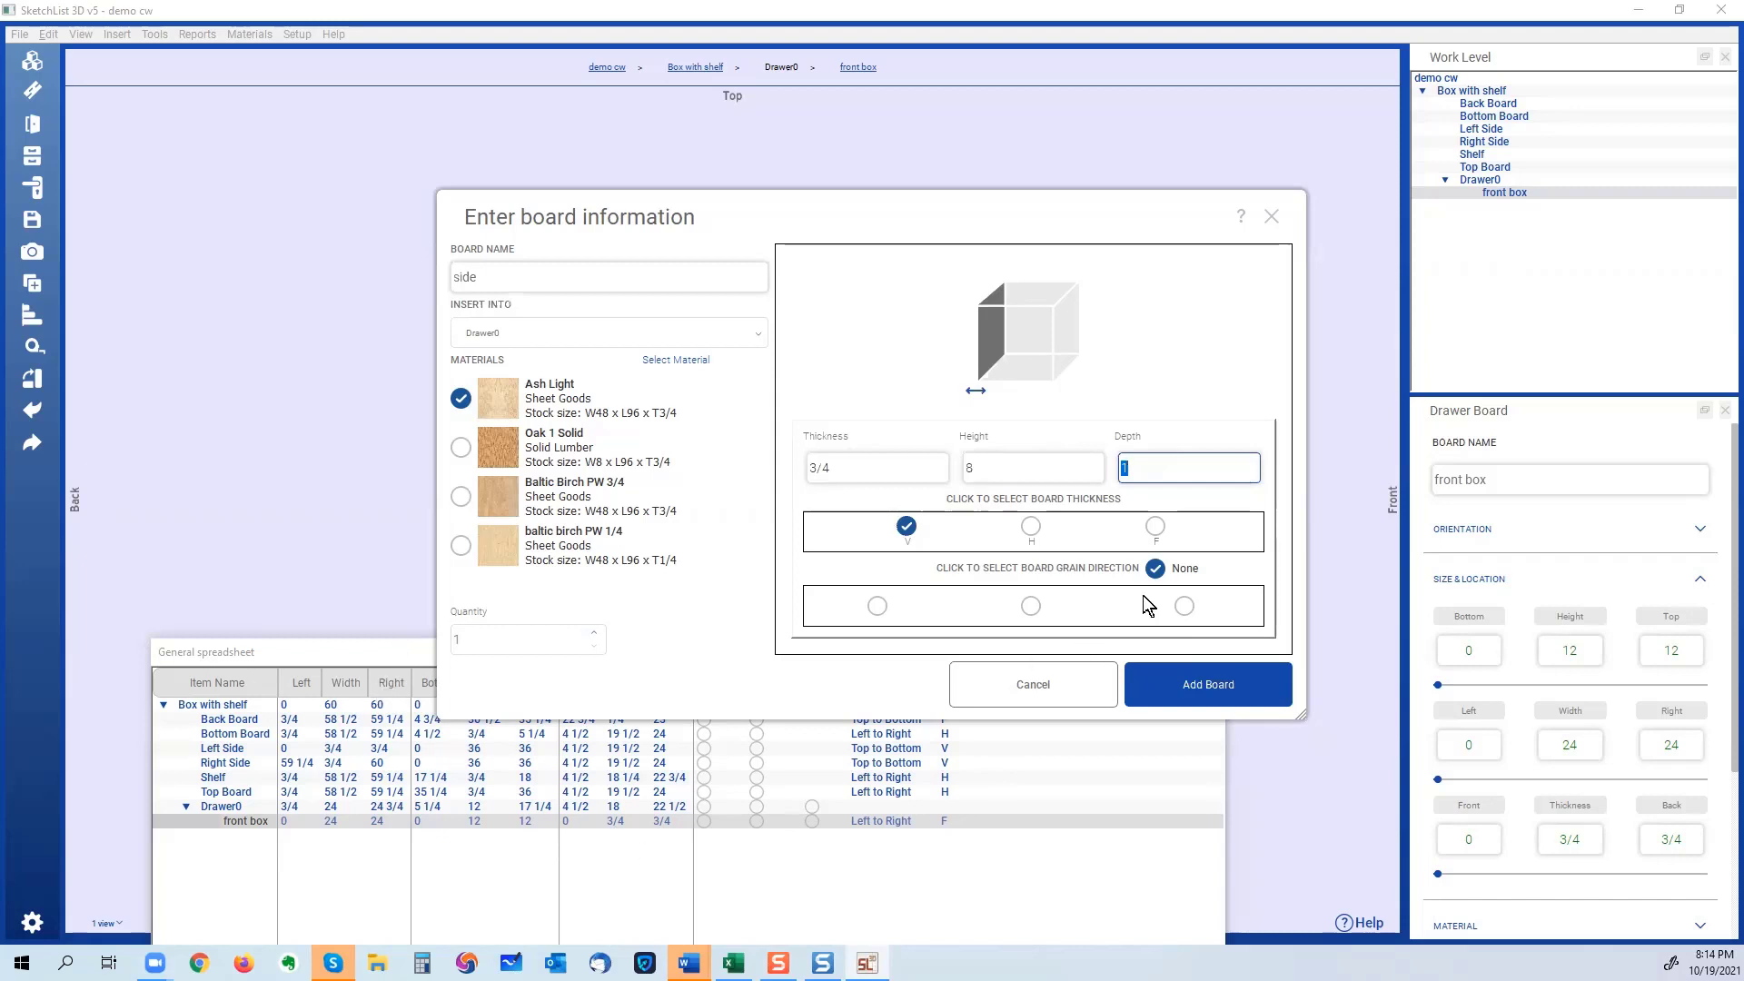
pyautogui.press('Right')
pyautogui.write('2')
pyautogui.click(1184, 606)
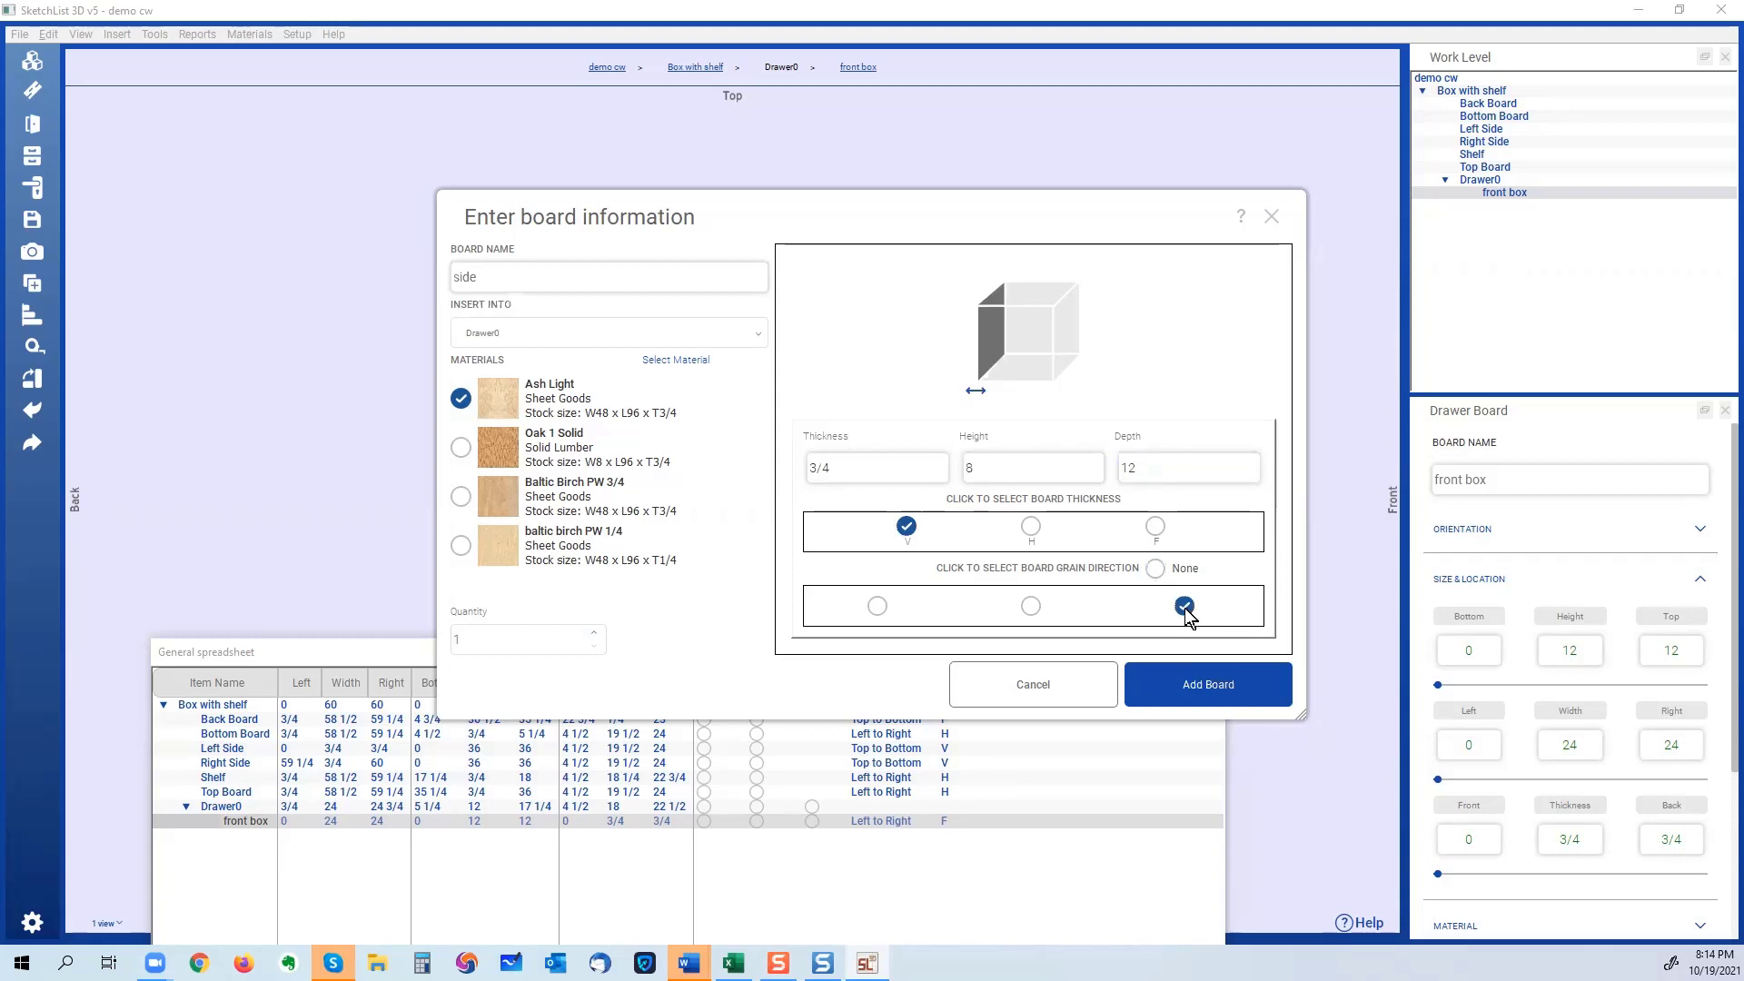
pyautogui.click(1186, 673)
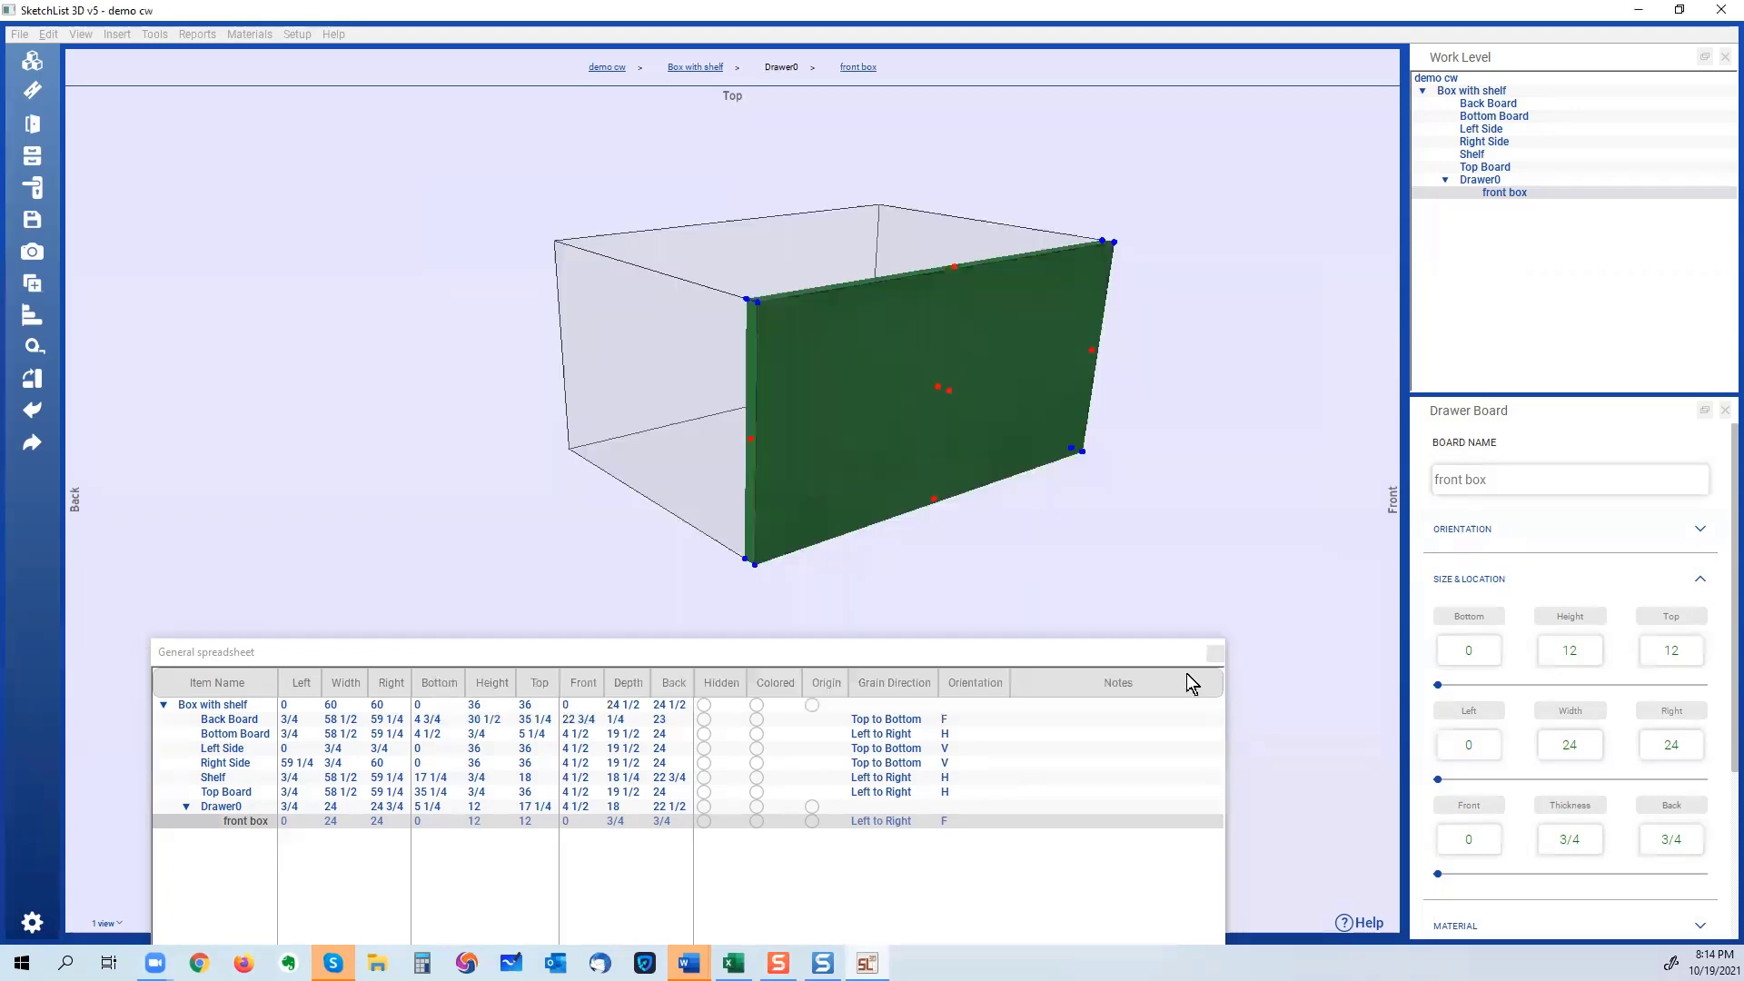
# Set the side board's corner front position to .75 in Edit Corner.
pyautogui.moveTo(775, 537); pyautogui.dragTo(756, 444)
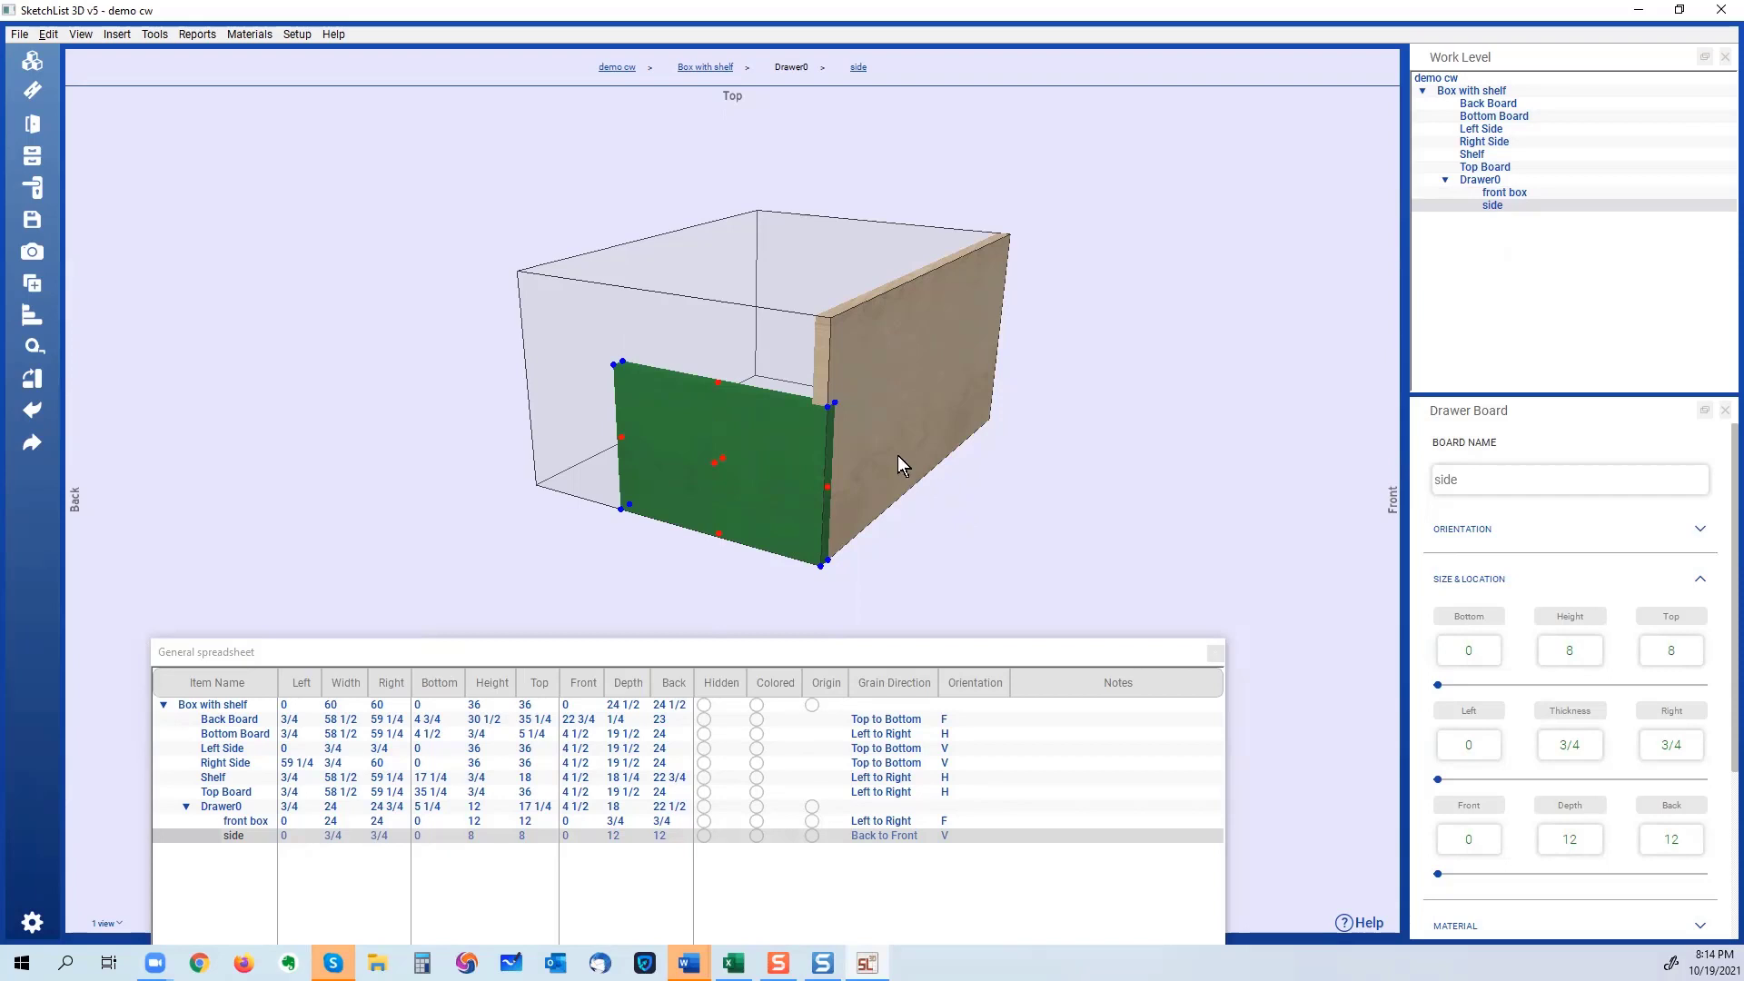
pyautogui.scroll(2, 900, 466)
pyautogui.scroll(-1, 899, 465)
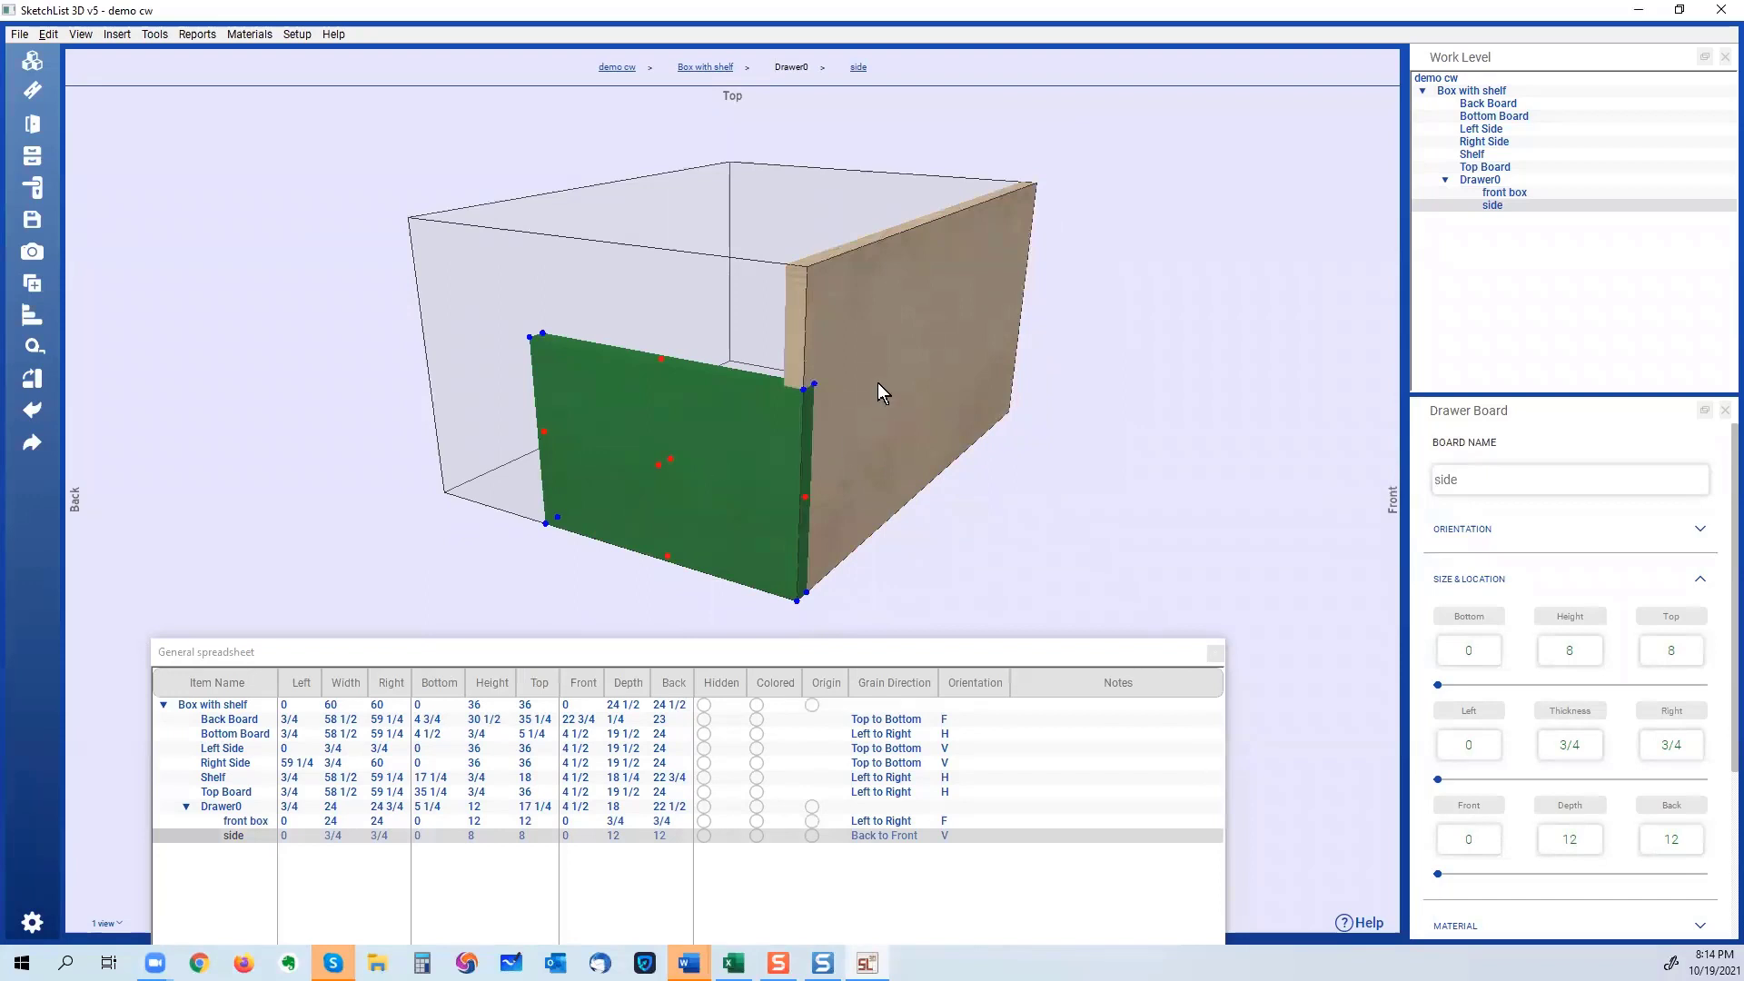
pyautogui.moveTo(878, 384); pyautogui.dragTo(954, 249, button='middle')
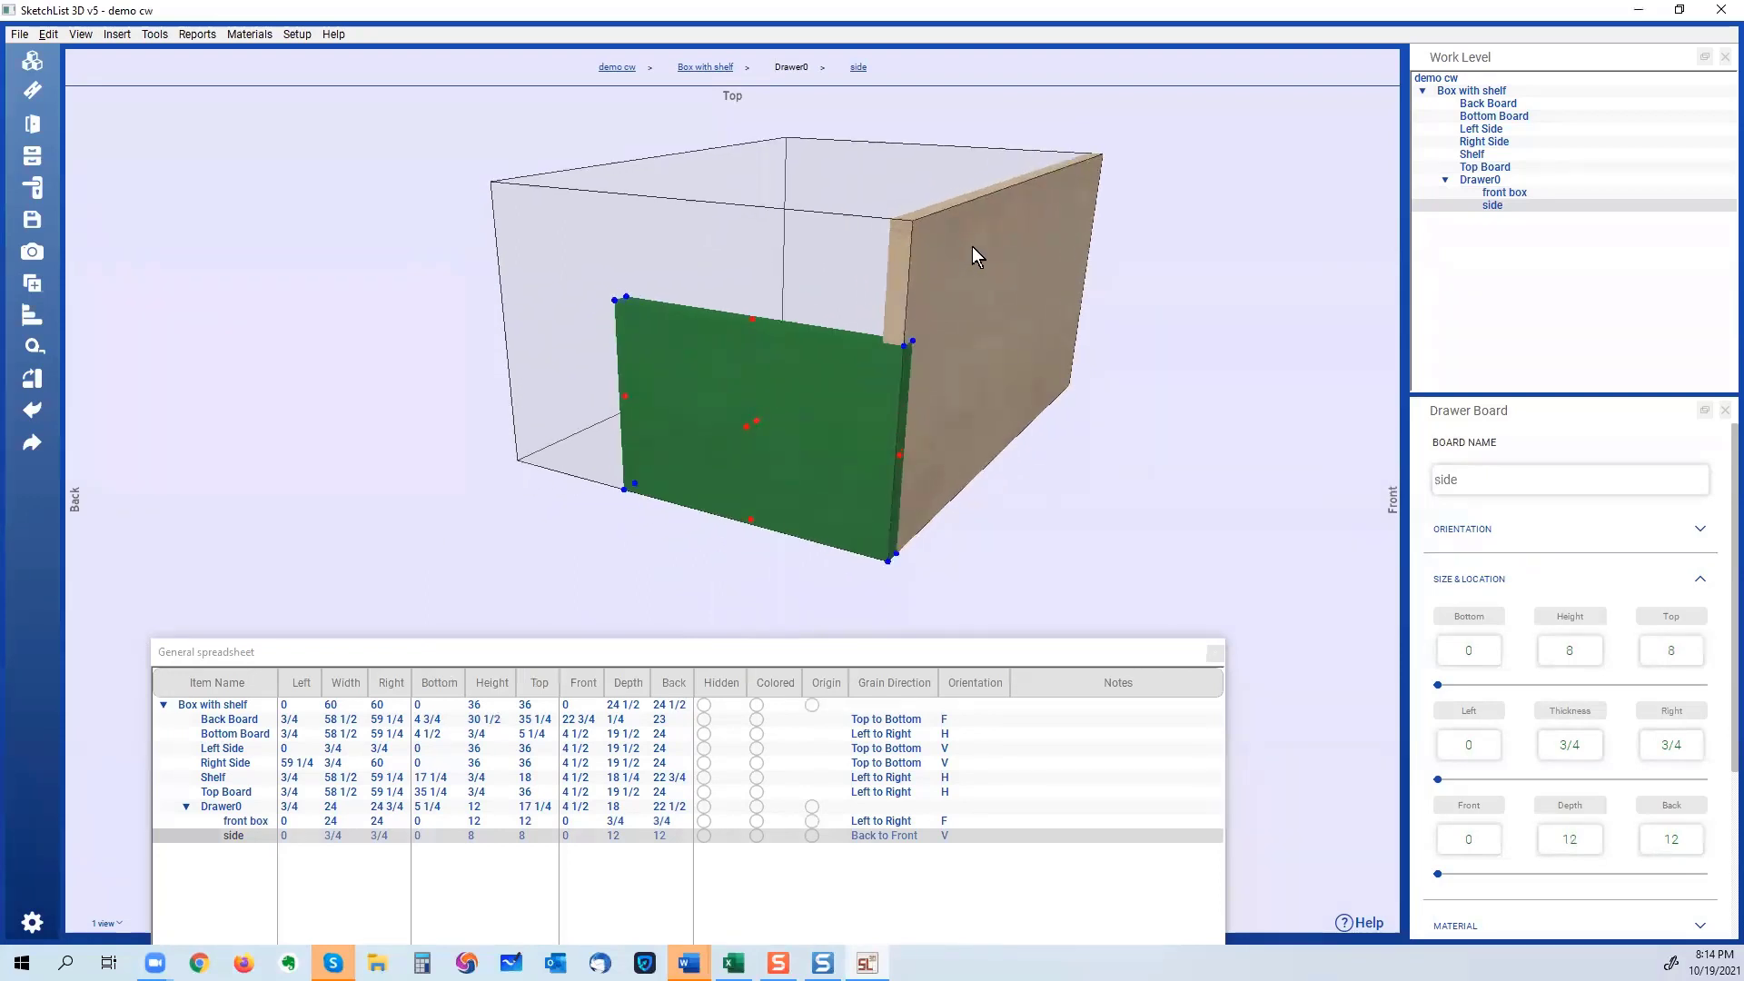
pyautogui.click(888, 562)
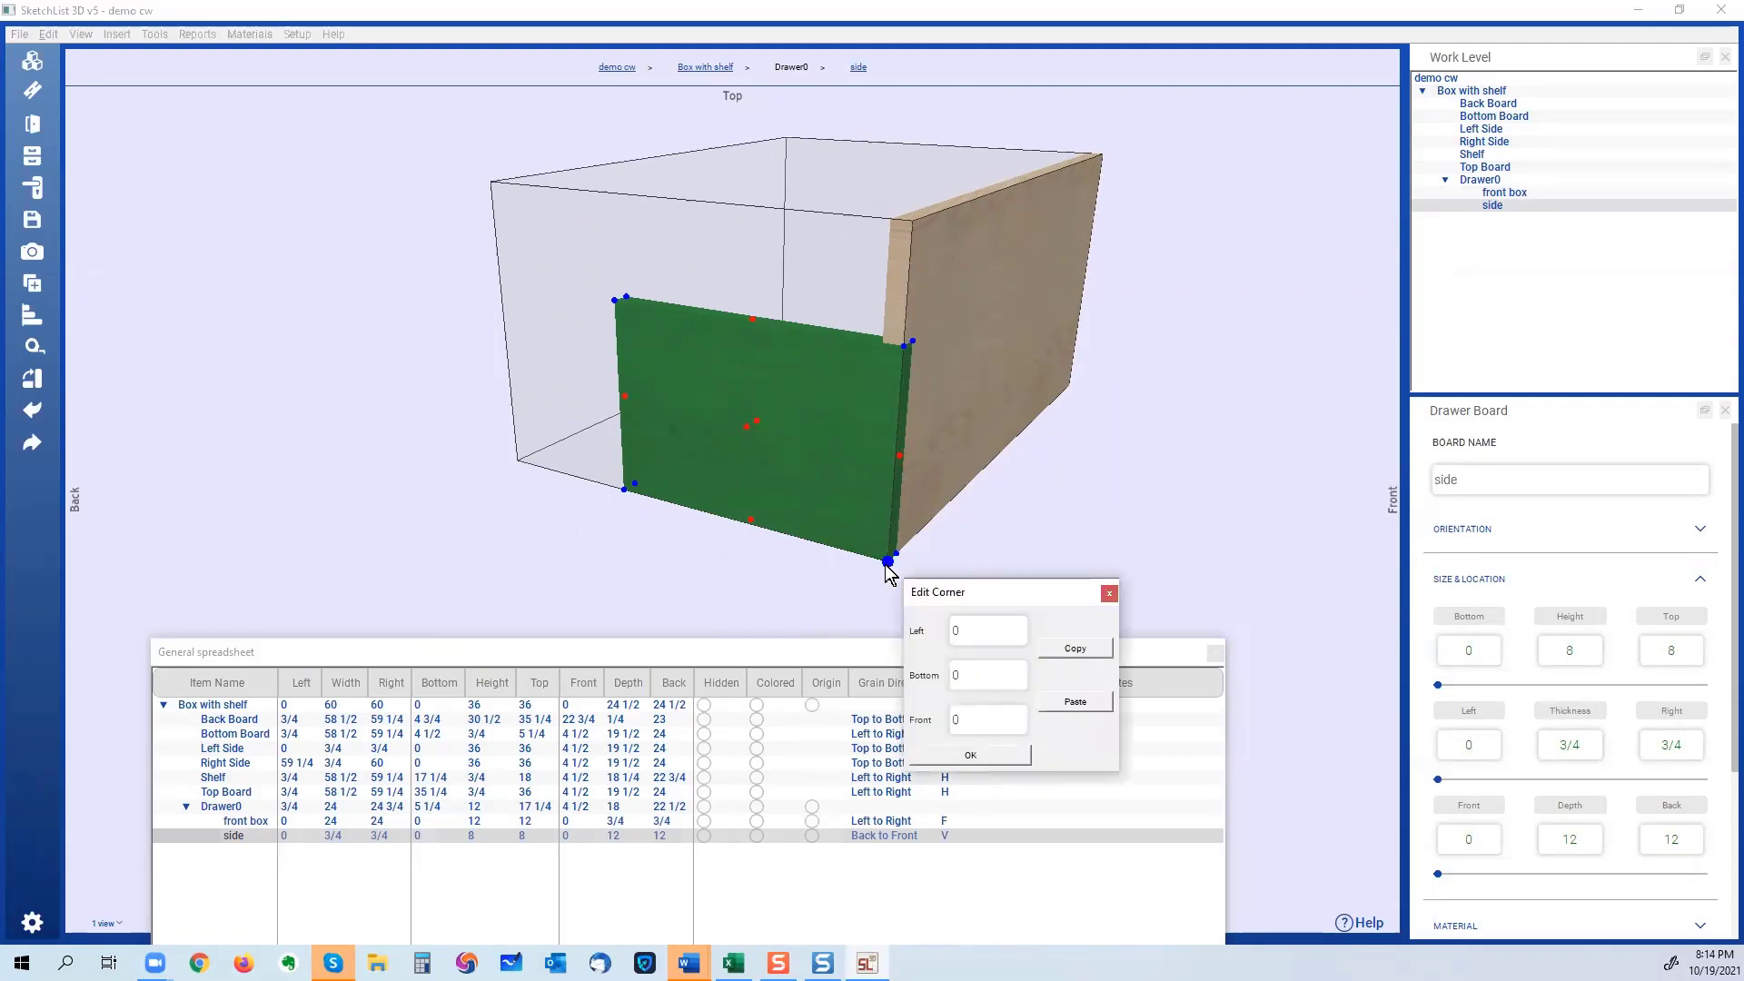
pyautogui.doubleClick(997, 711)
pyautogui.write('.75')
# Set the corner's left position to 1 1/2, confirm, and reselect the side board.
pyautogui.doubleClick(996, 629)
pyautogui.write('1.5')
pyautogui.click(996, 749)
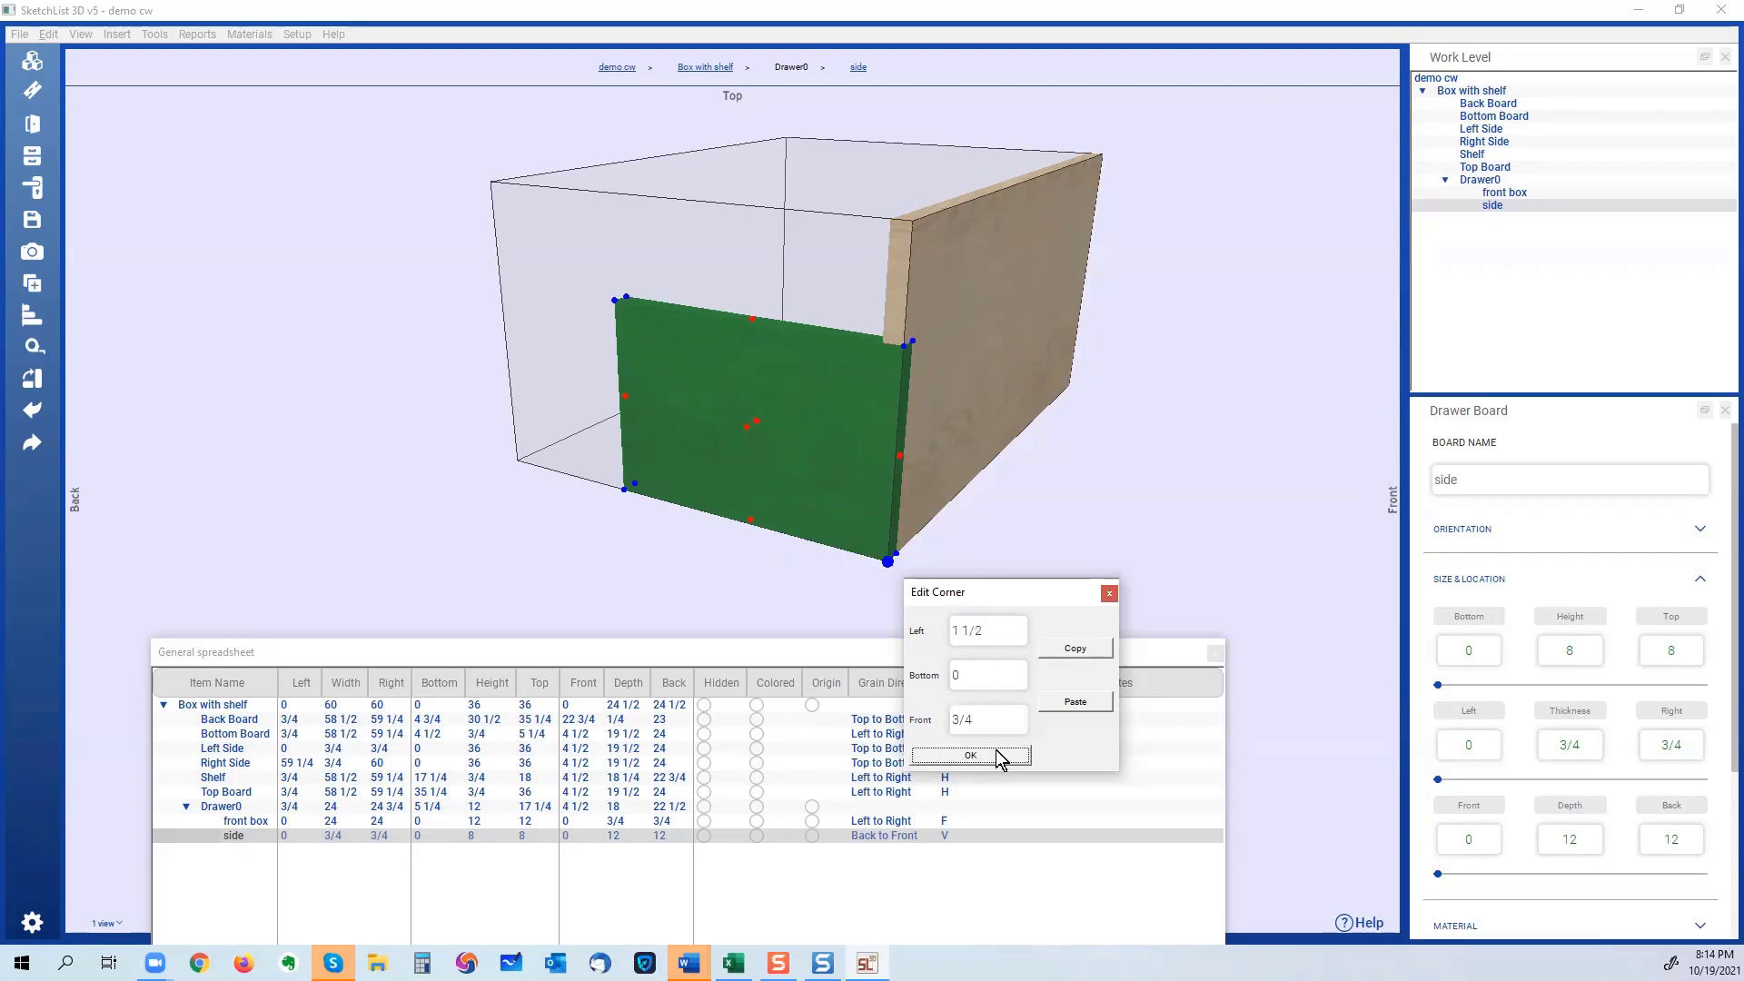
pyautogui.click(895, 509)
pyautogui.click(859, 401)
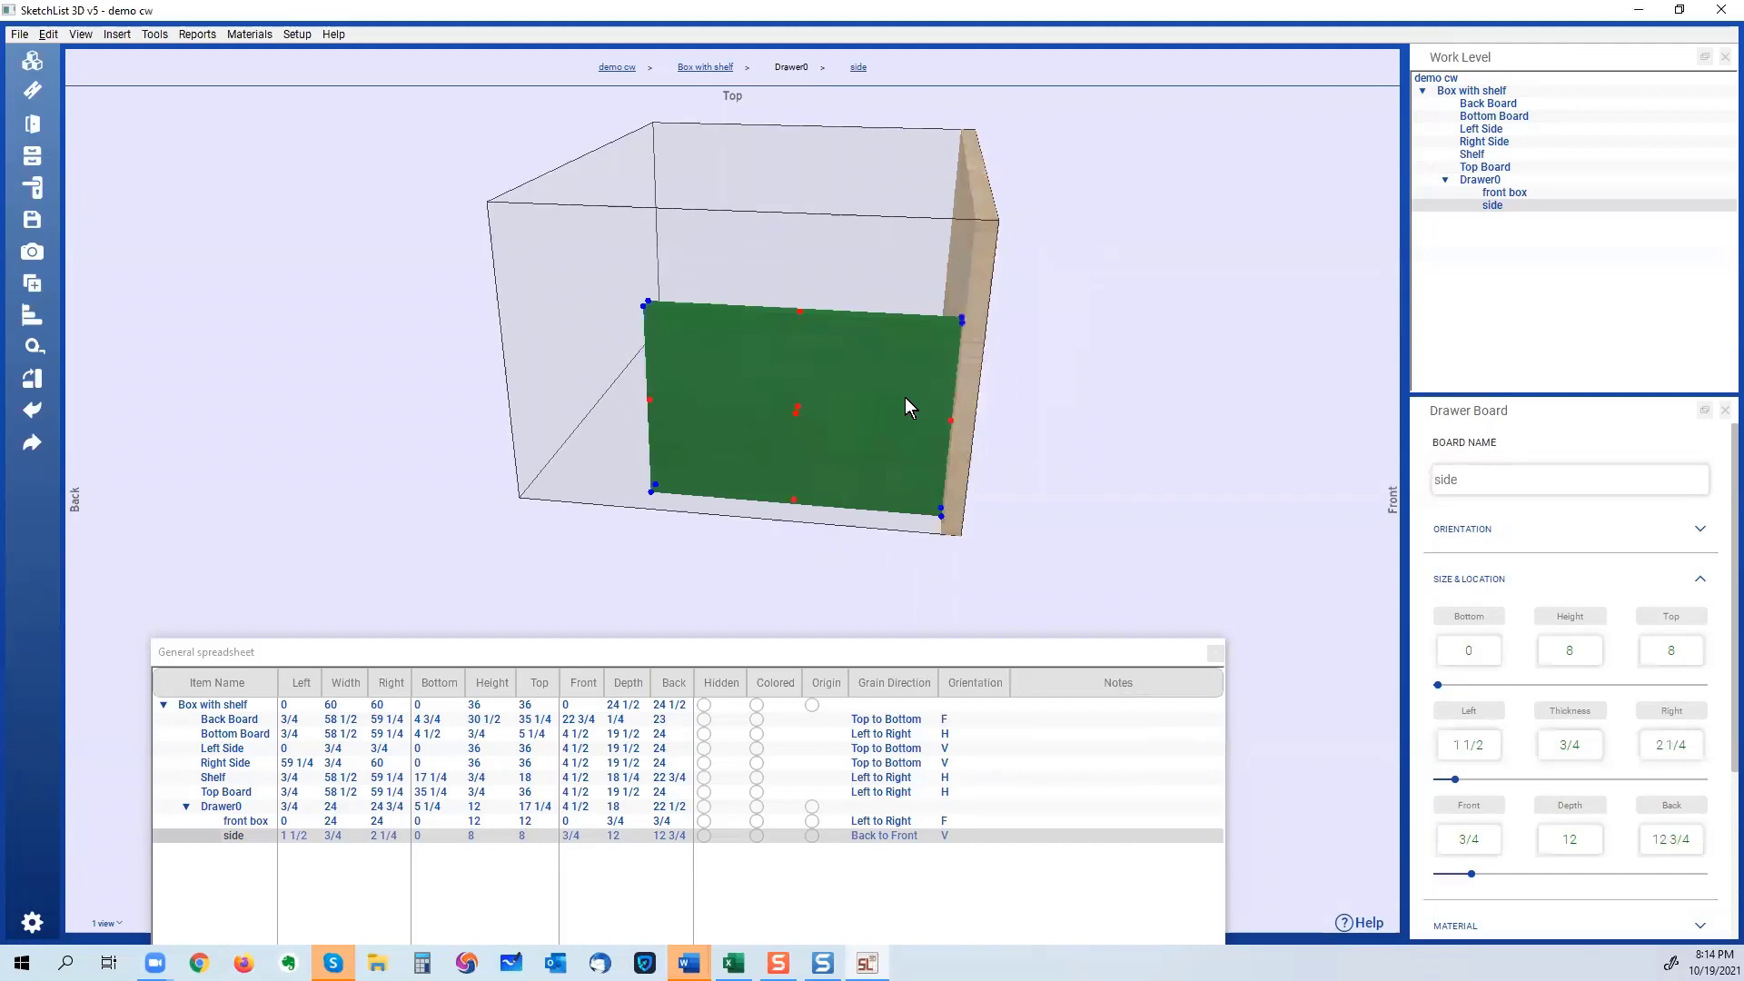
pyautogui.click(969, 402)
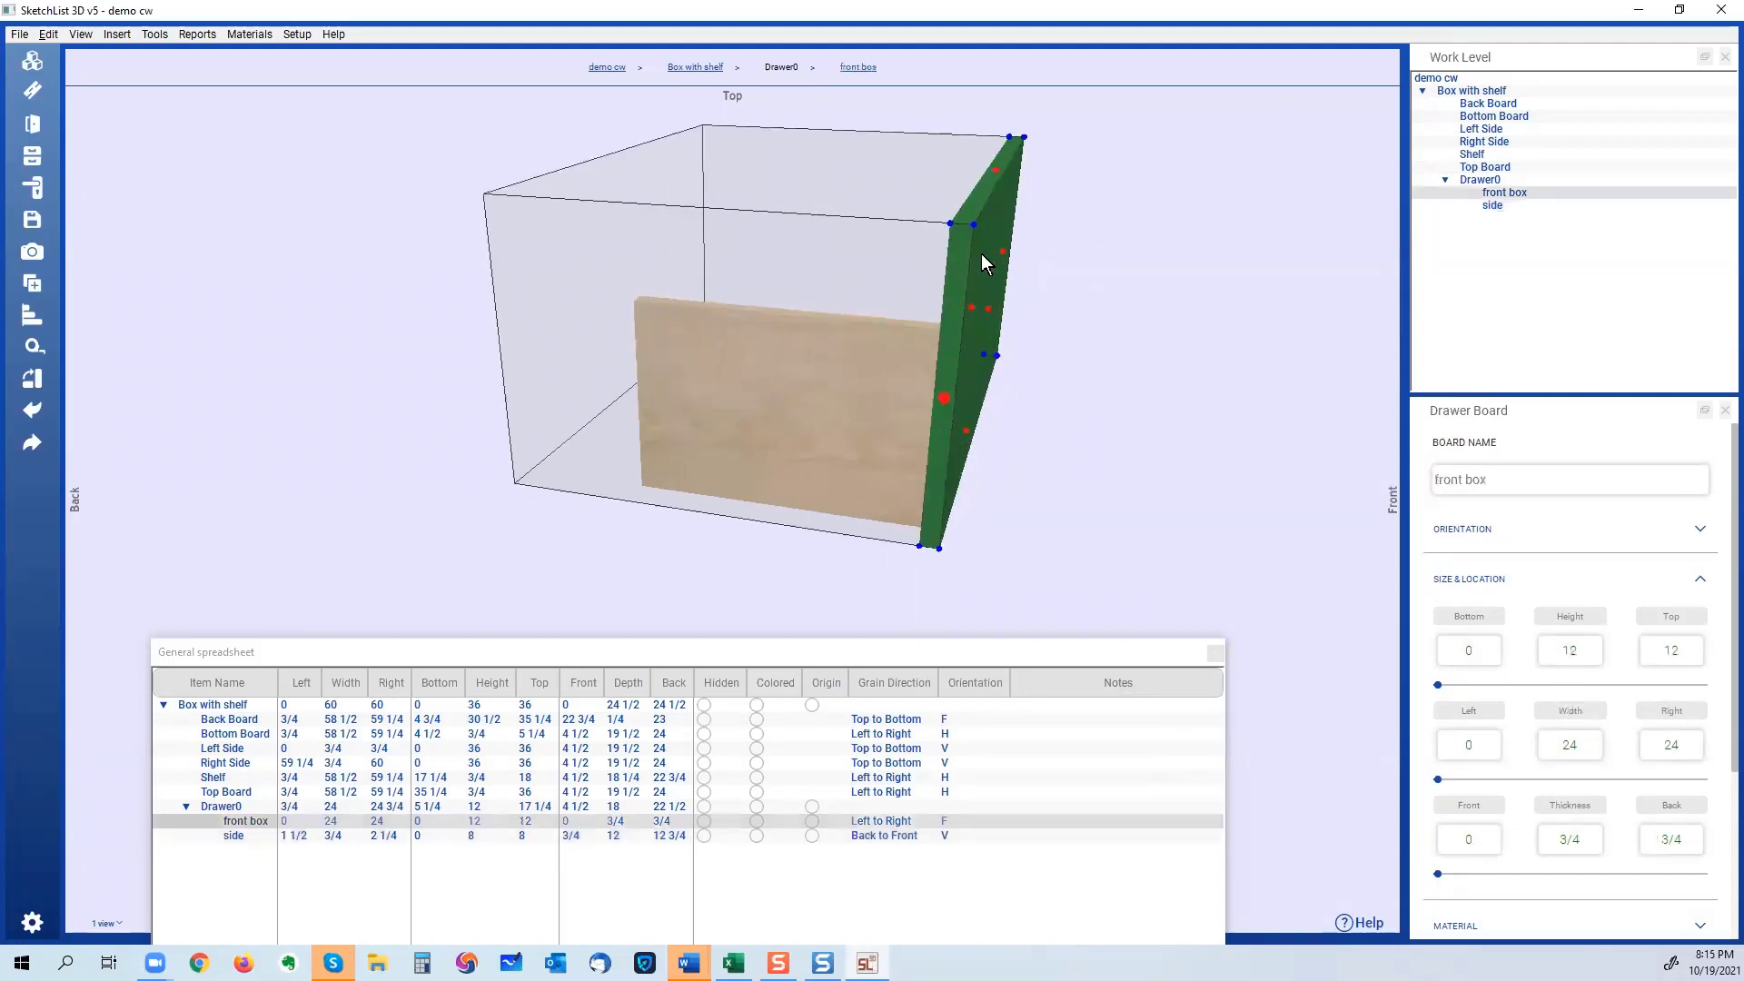
pyautogui.click(868, 428)
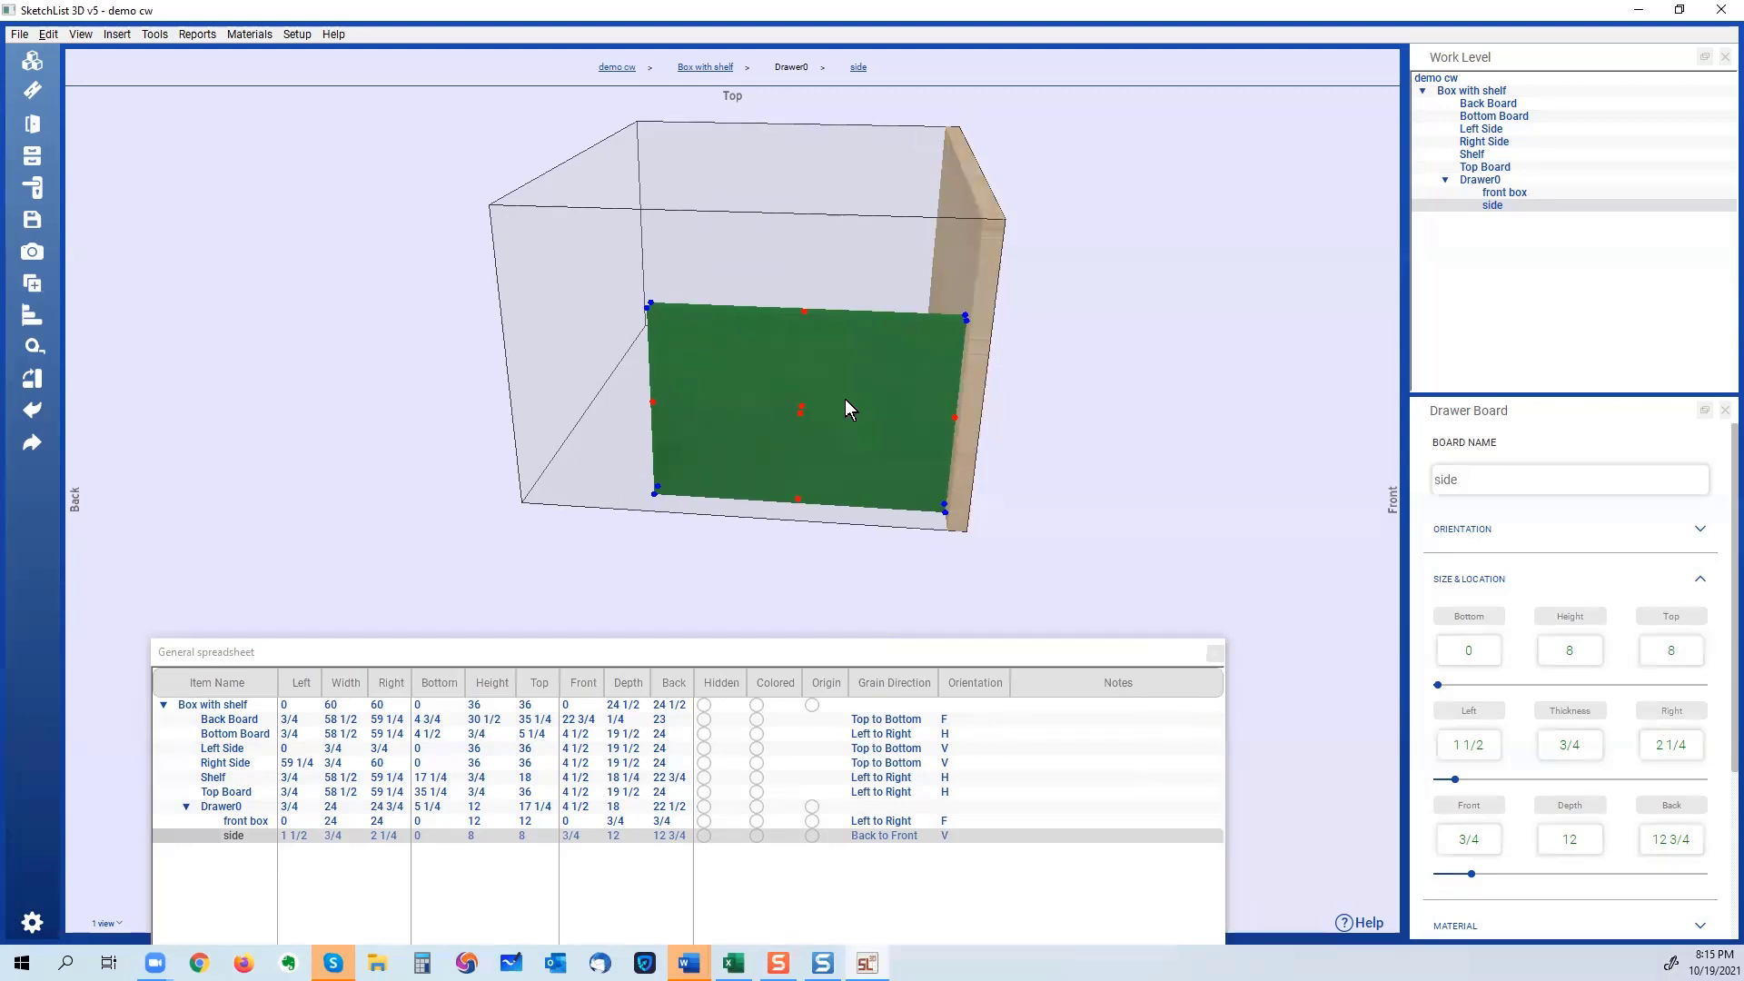
pyautogui.click(654, 495)
pyautogui.click(738, 379)
pyautogui.click(772, 397)
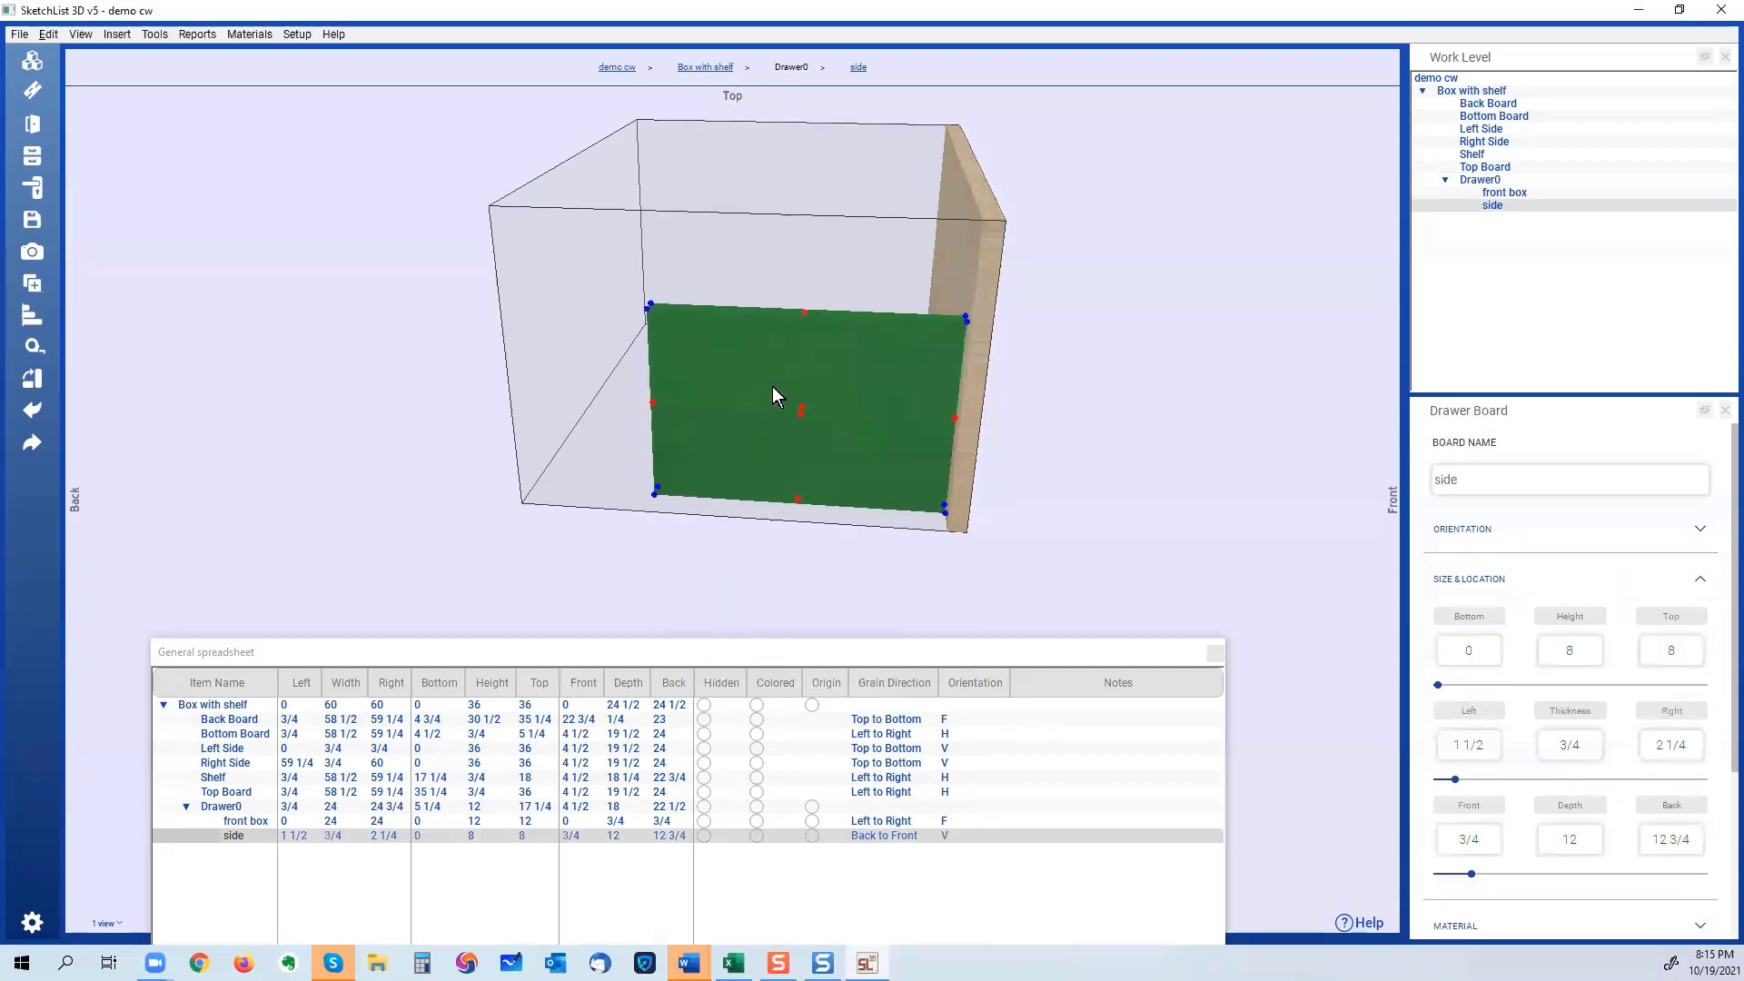
pyautogui.moveTo(772, 397); pyautogui.dragTo(687, 404, button='middle')
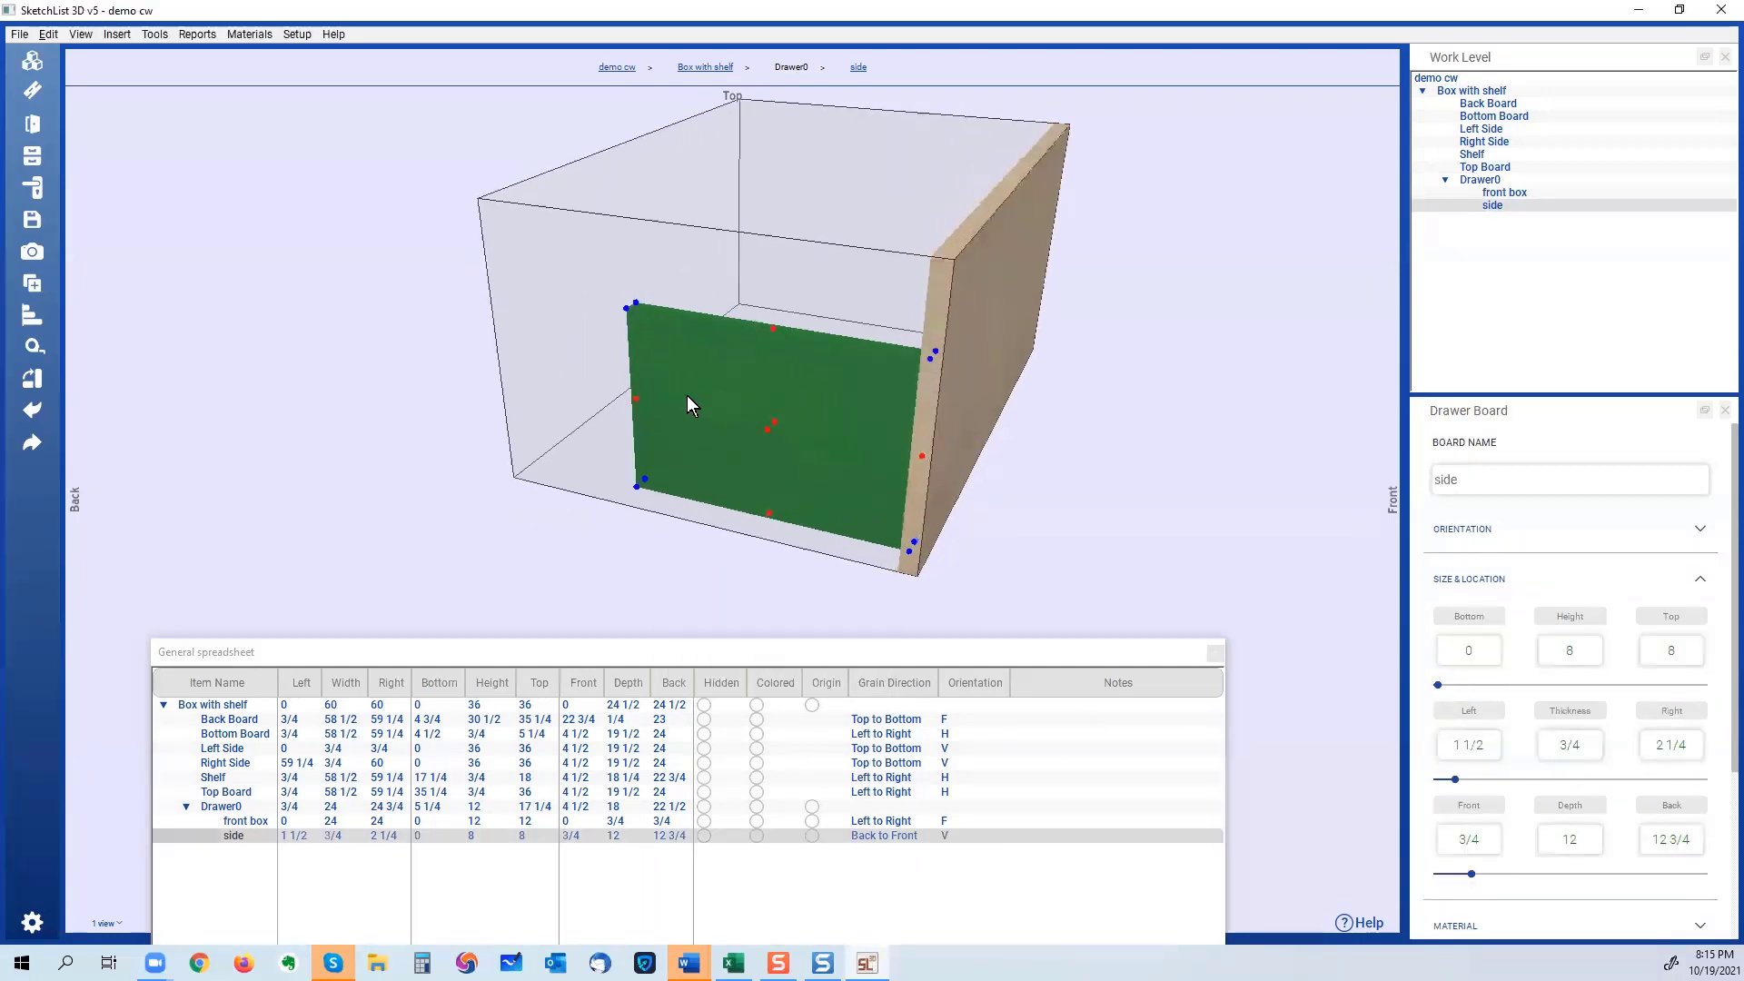
pyautogui.click(967, 312)
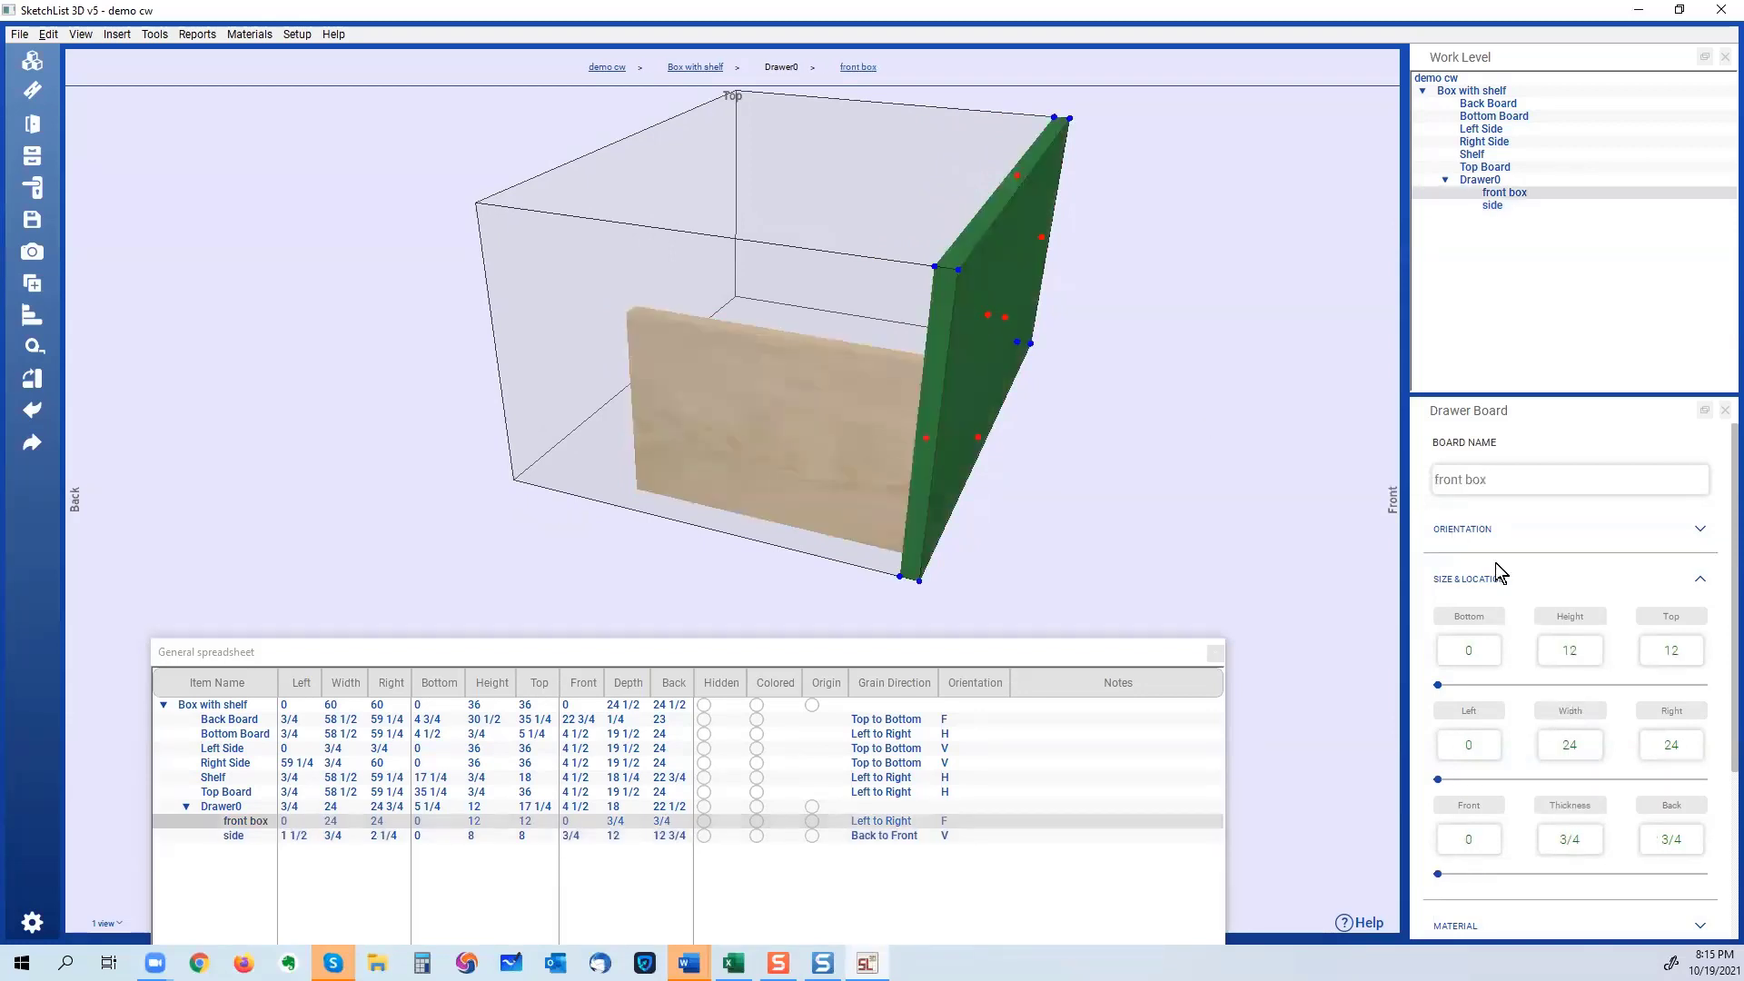
pyautogui.scroll(-3, 1496, 565)
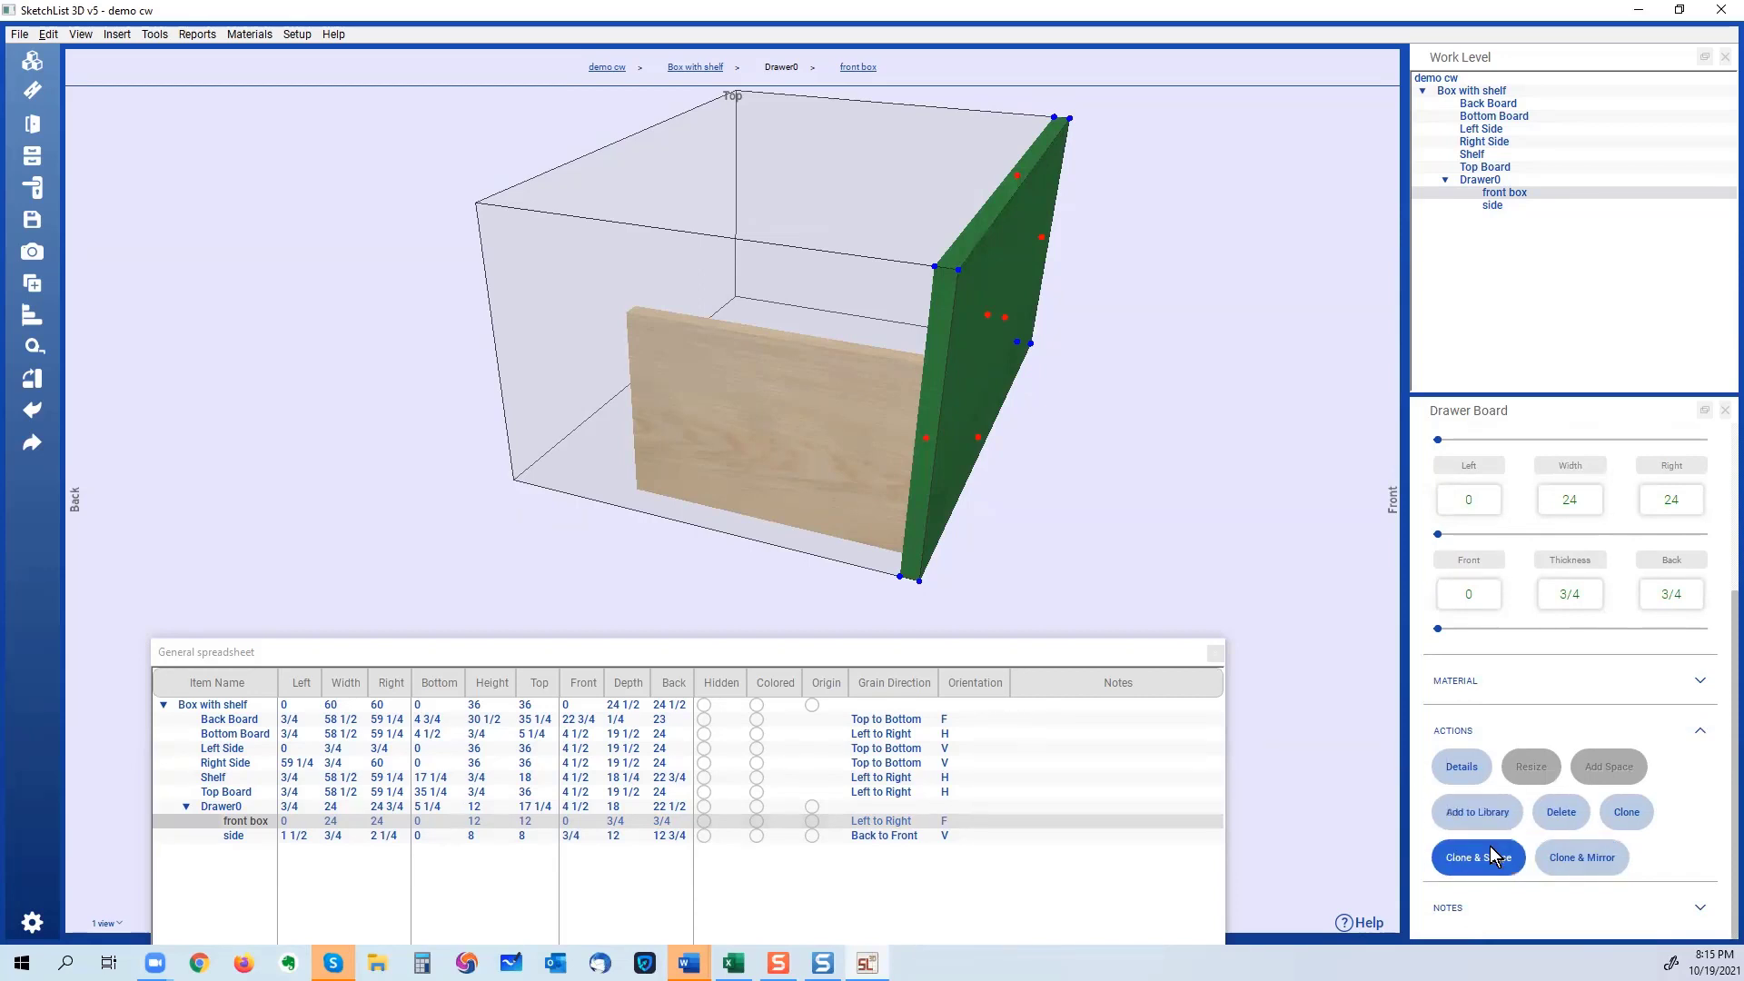
# Clone the front box, slide the copy to the drawer's back, and set its height to 8.
pyautogui.click(1628, 814)
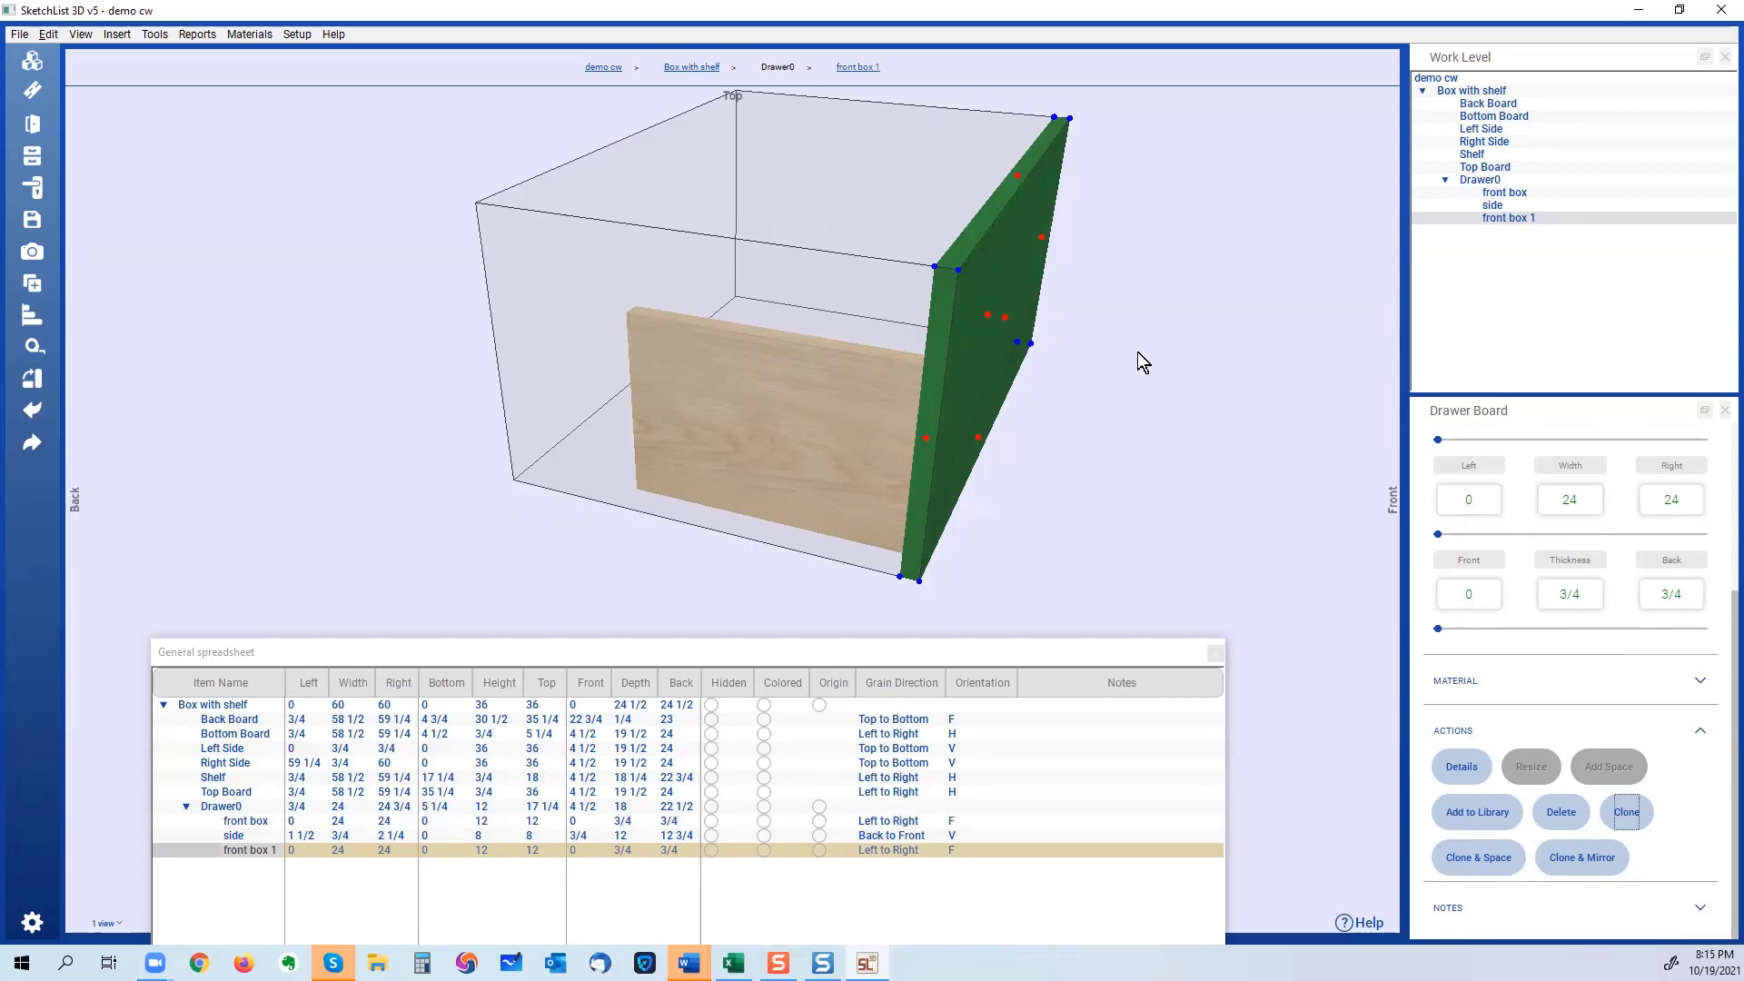
pyautogui.click(1453, 593)
pyautogui.moveTo(1547, 397); pyautogui.dragTo(1571, 324)
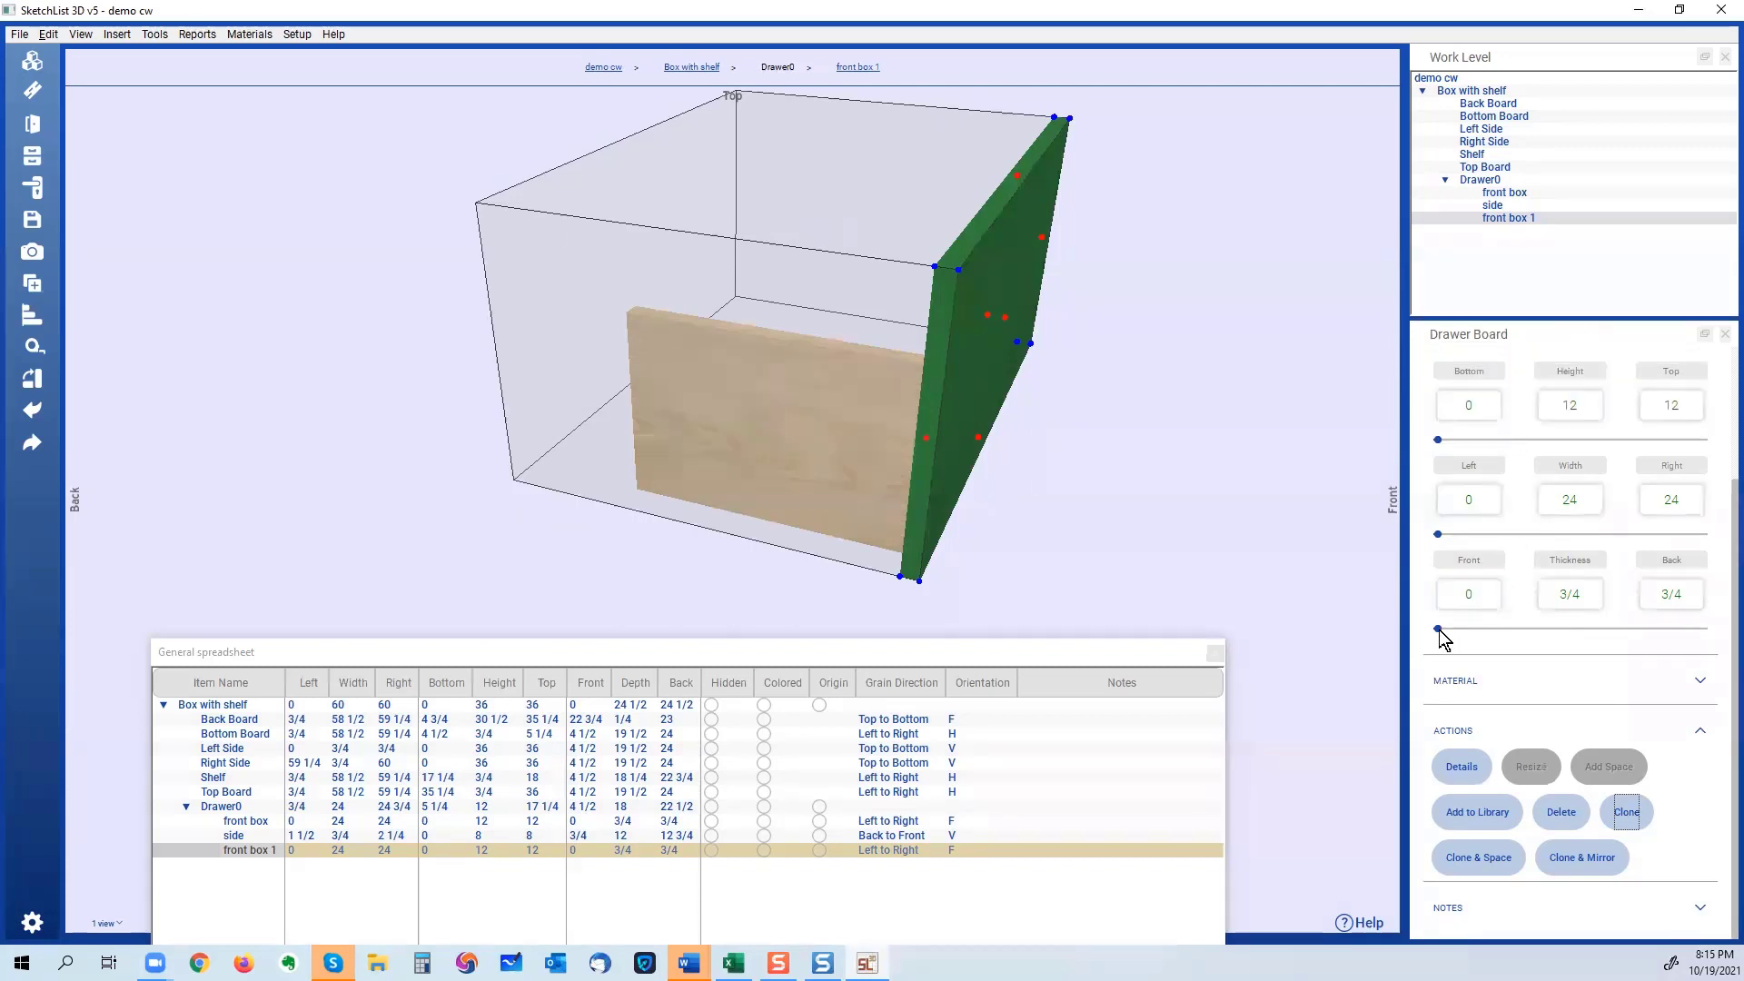
pyautogui.moveTo(1436, 629); pyautogui.dragTo(1703, 629)
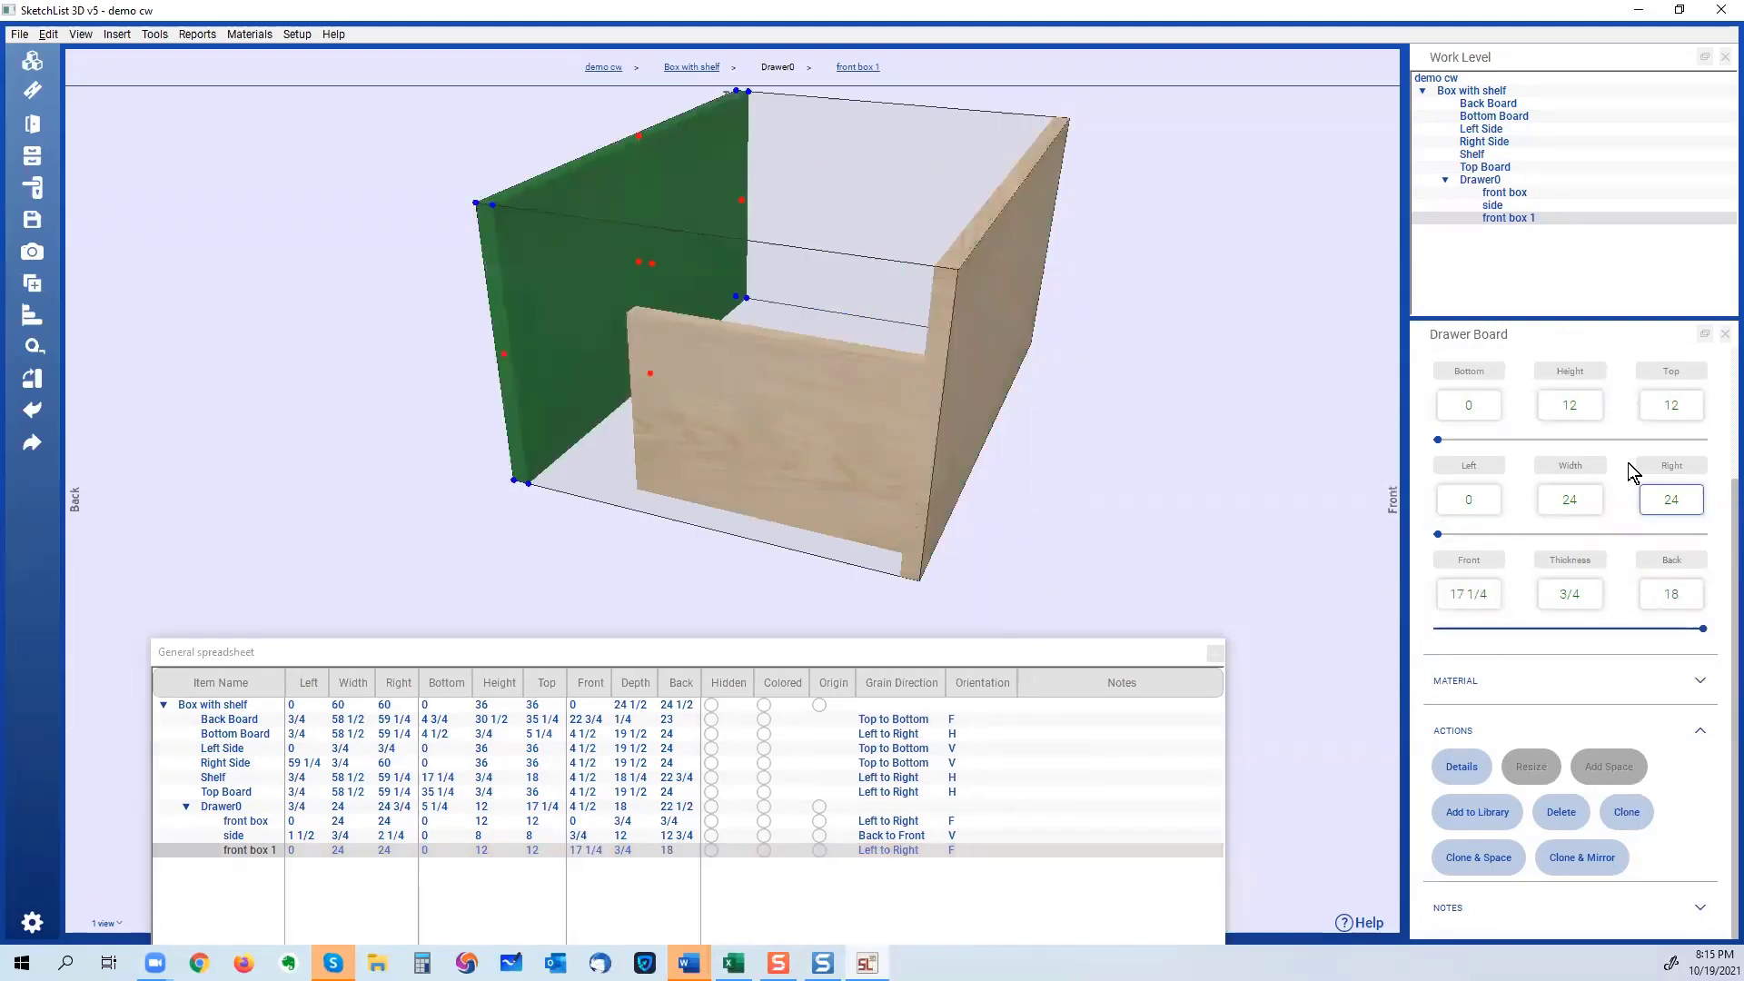
pyautogui.doubleClick(1591, 404)
pyautogui.write('8')
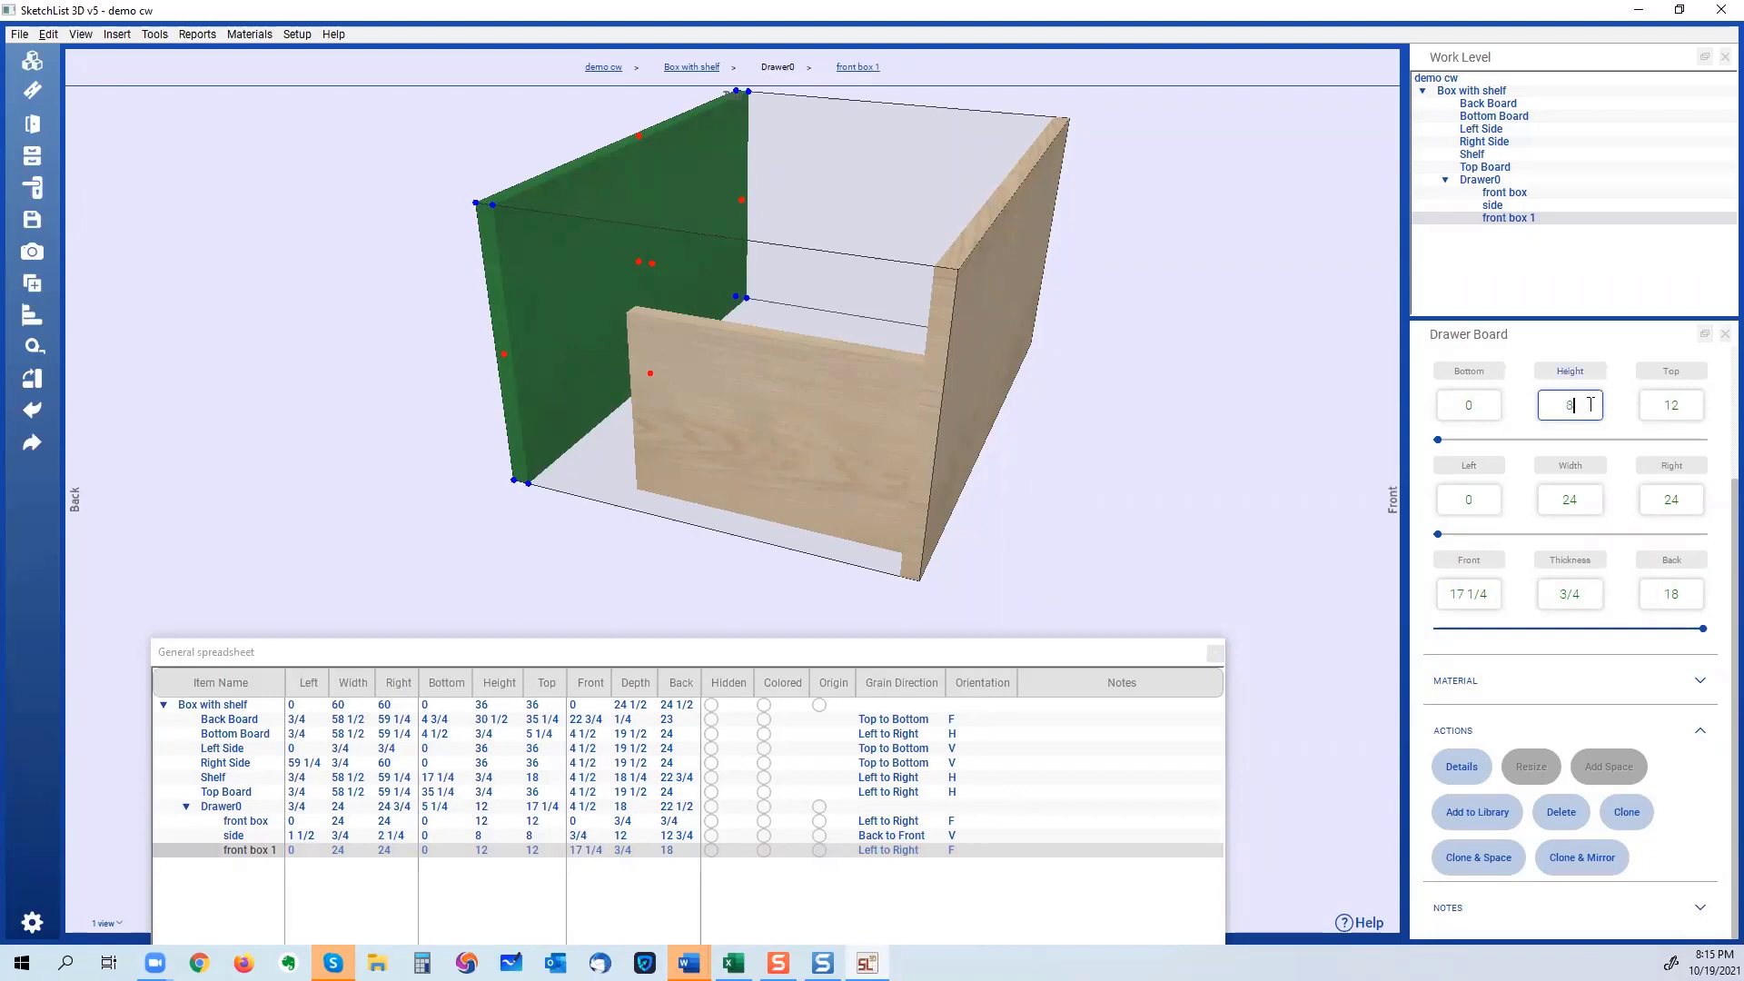
pyautogui.click(1674, 381)
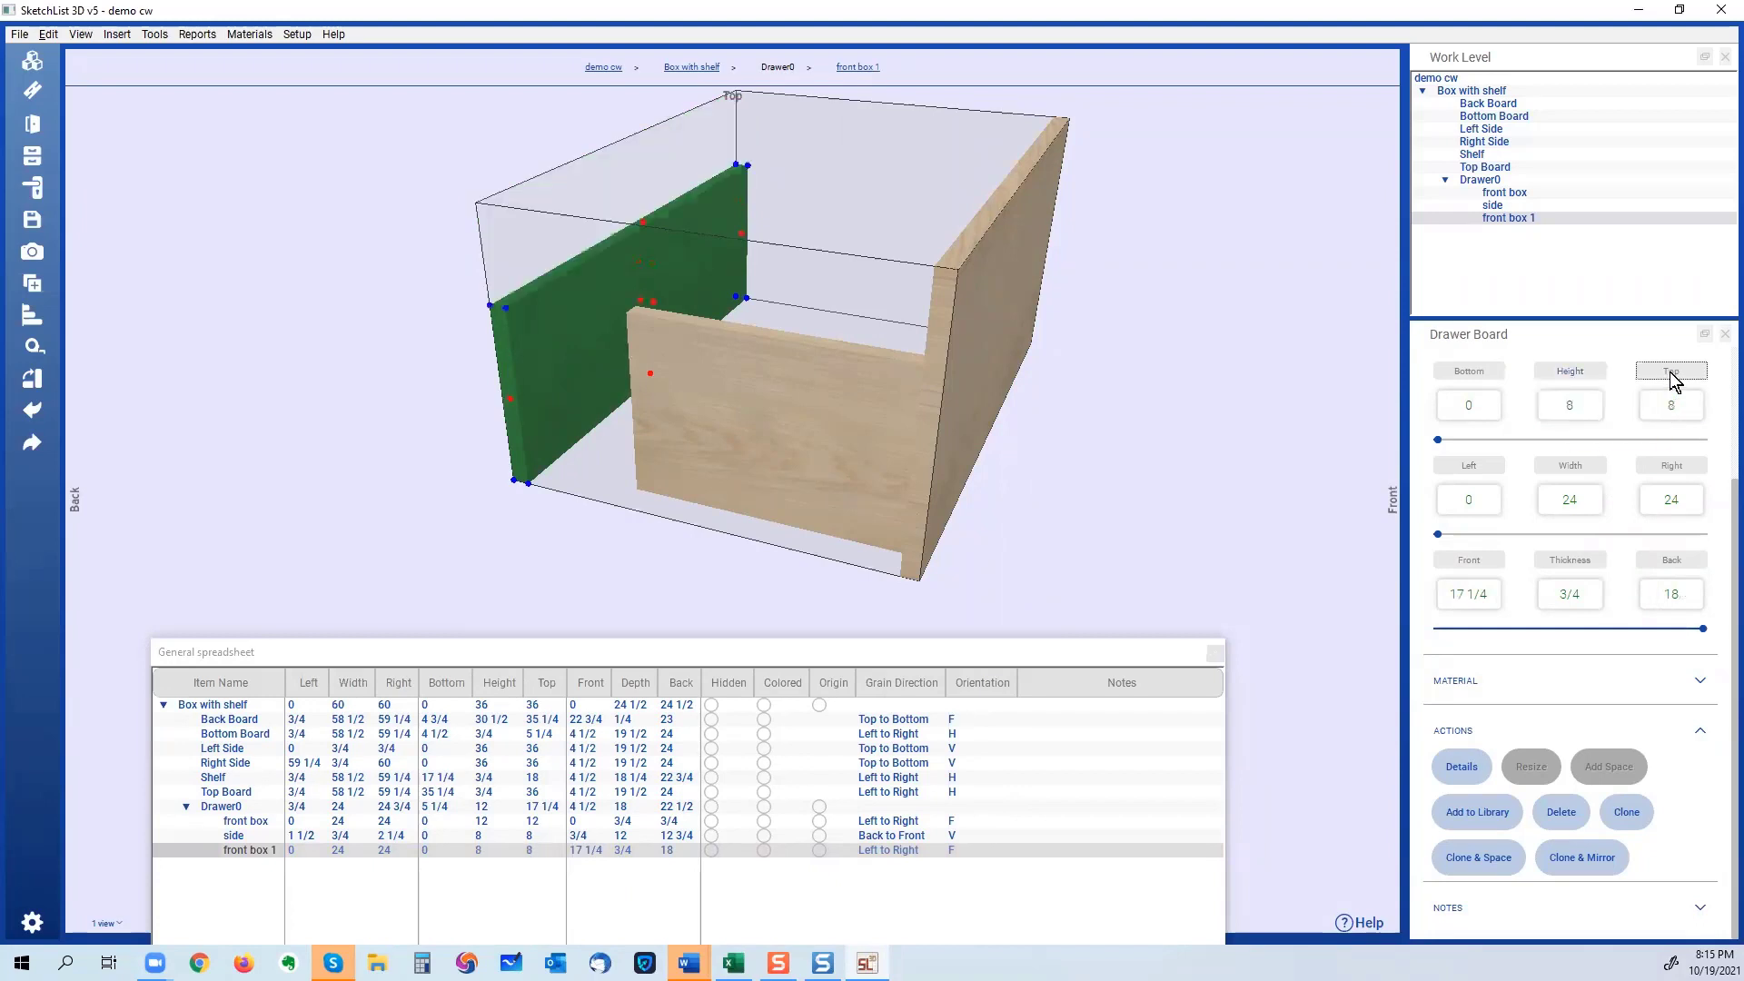
# Inset the rear board's left edge to 1 1/2 and reselect the side board's end.
pyautogui.click(808, 449)
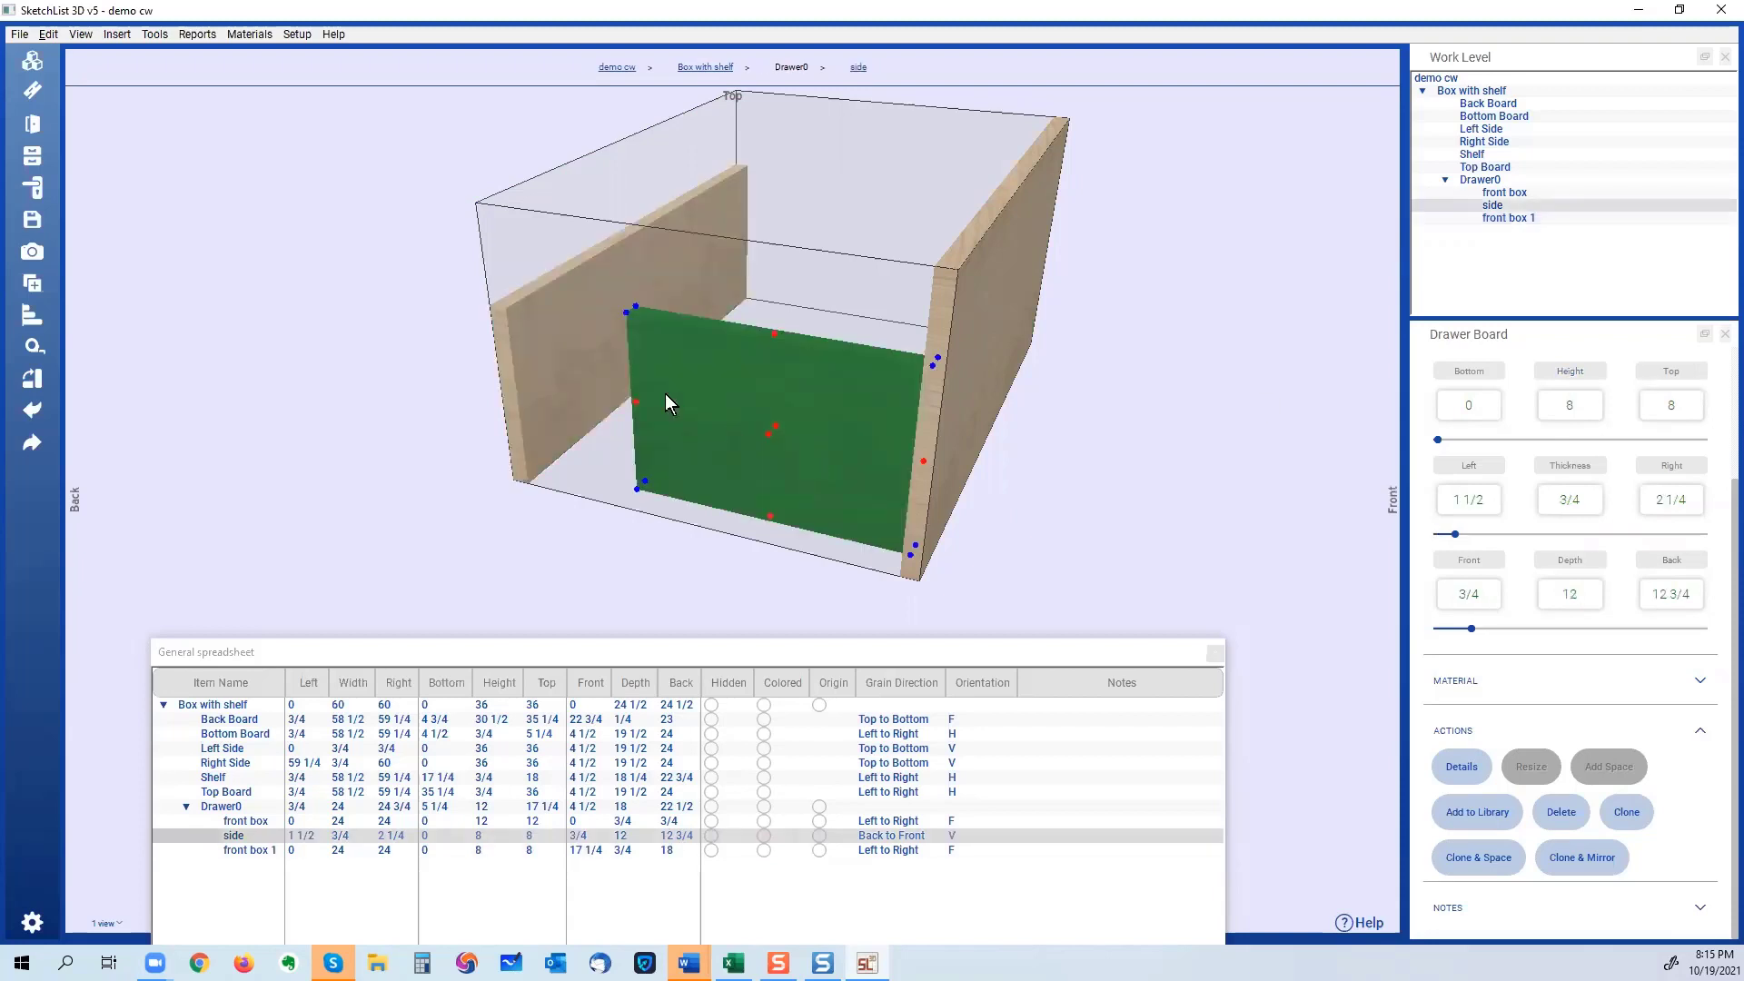
pyautogui.click(567, 345)
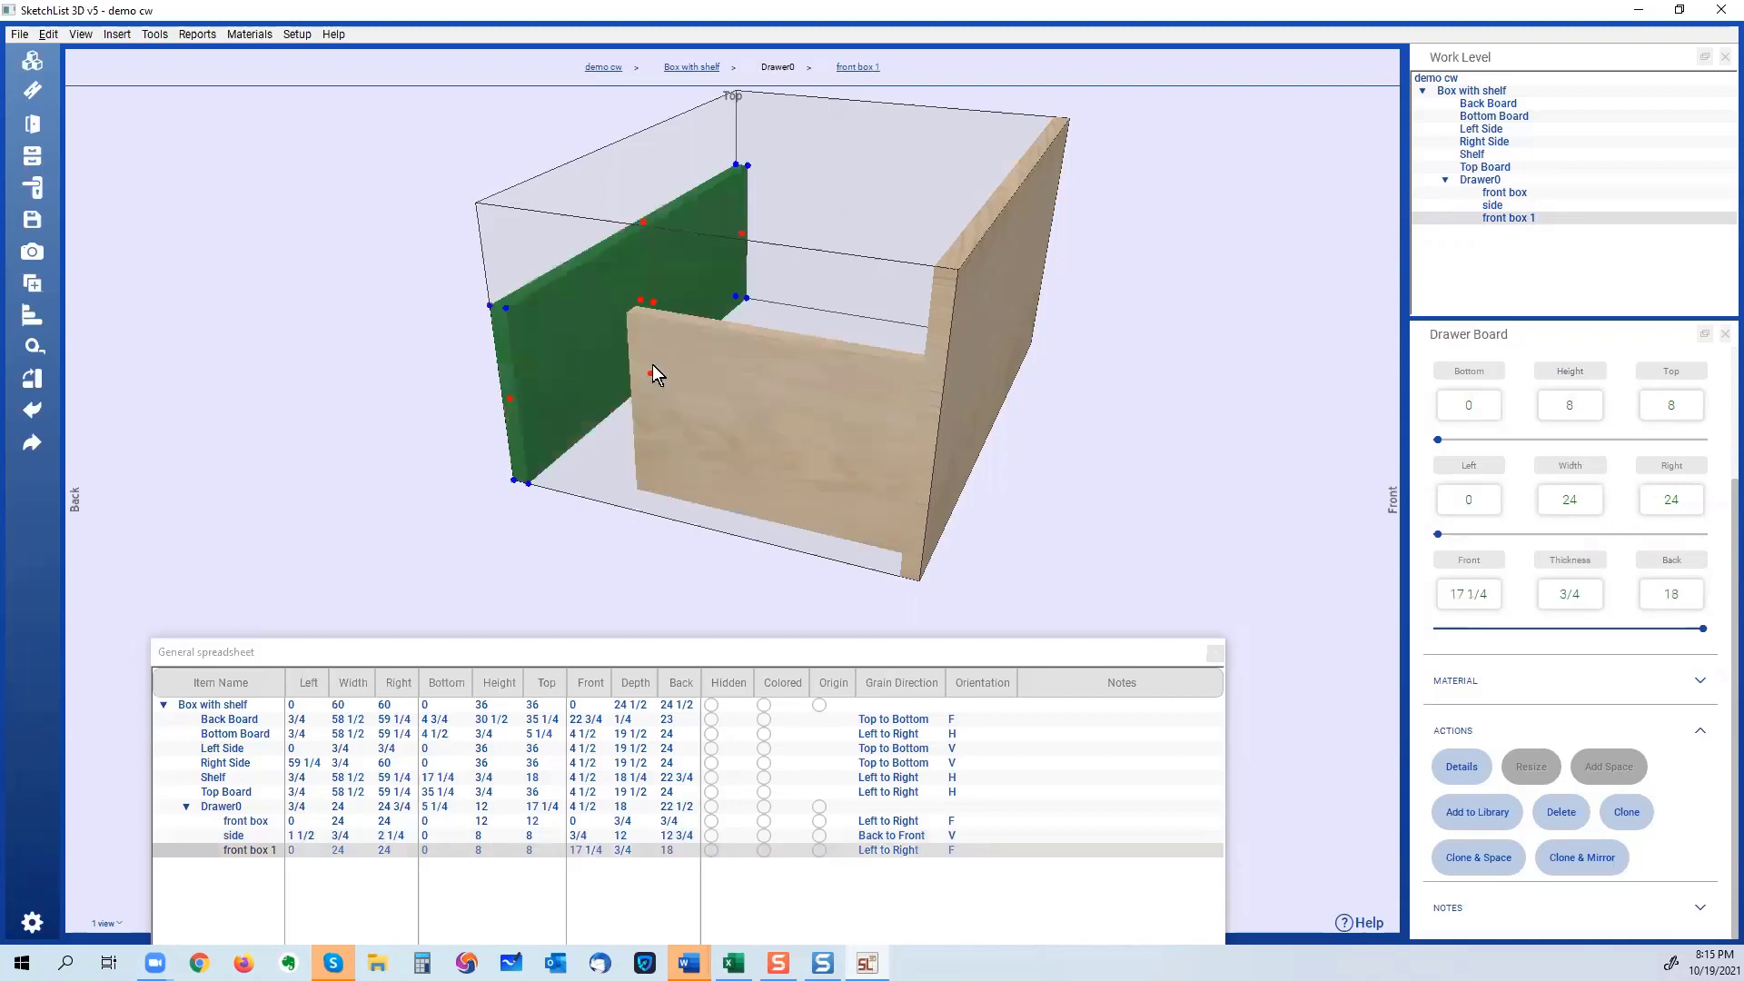
pyautogui.doubleClick(1487, 499)
pyautogui.write('1.5')
pyautogui.click(1571, 491)
pyautogui.click(1576, 469)
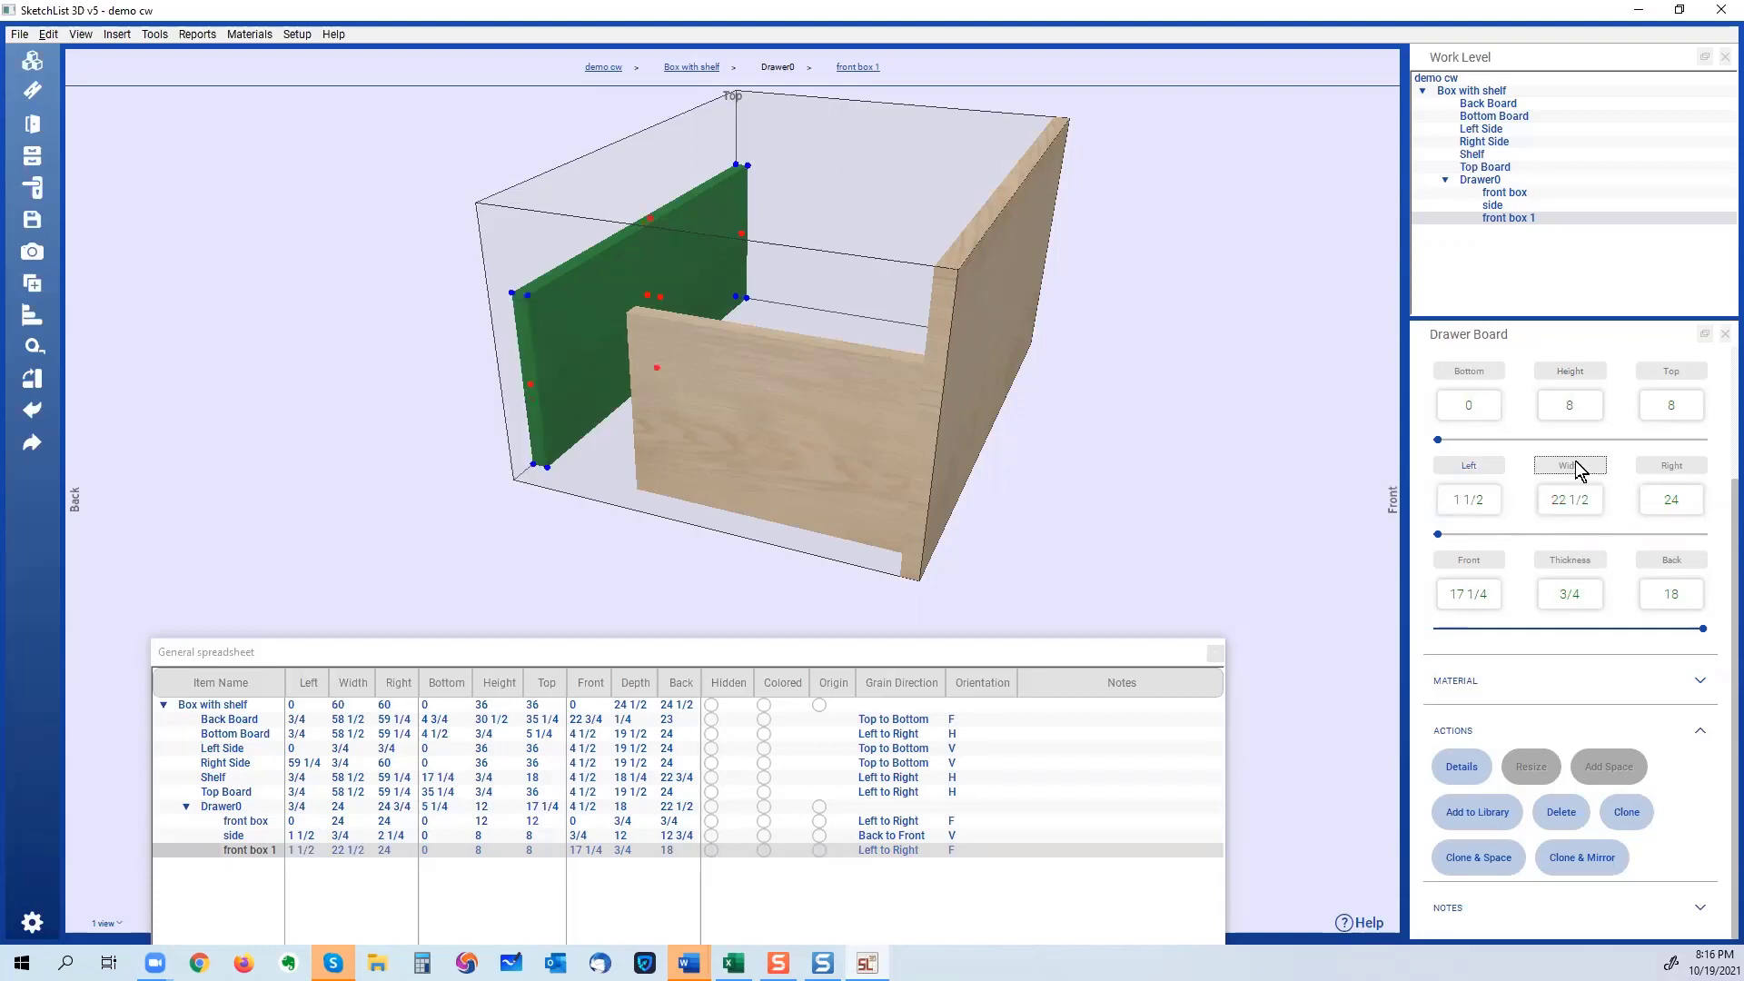
pyautogui.click(778, 444)
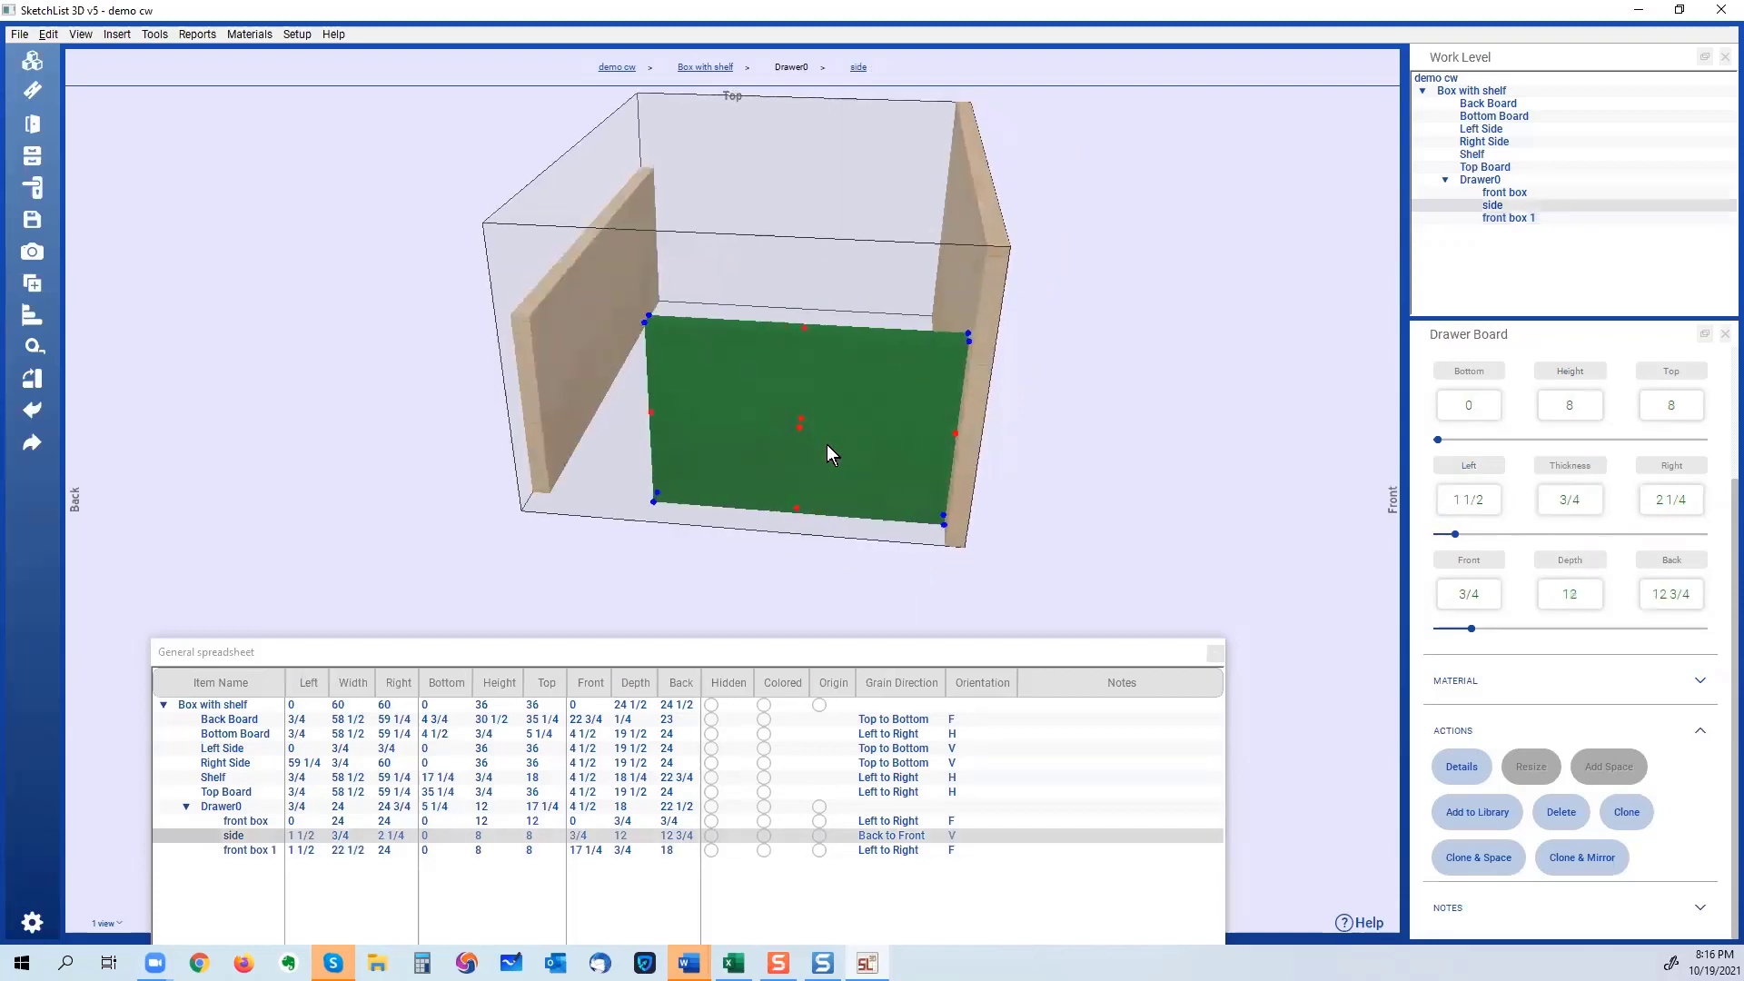
pyautogui.click(652, 415)
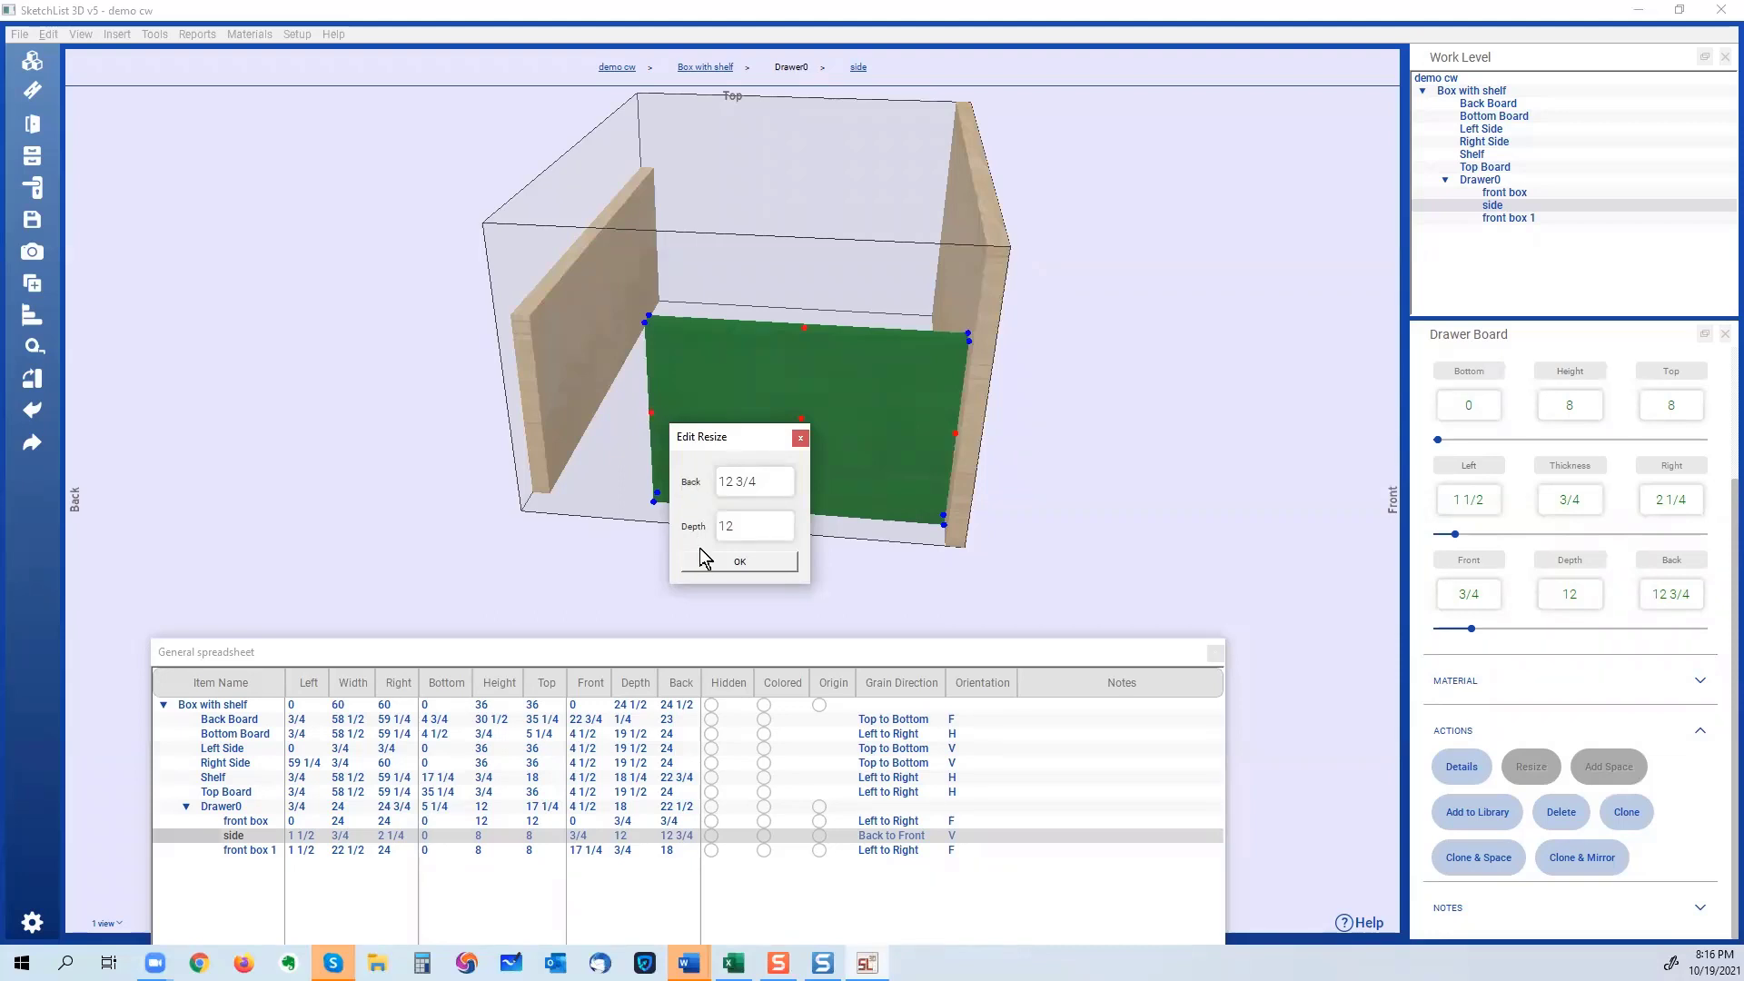
# Stretch the side board back to a depth of 16 1/2.
pyautogui.click(550, 504)
pyautogui.click(556, 379)
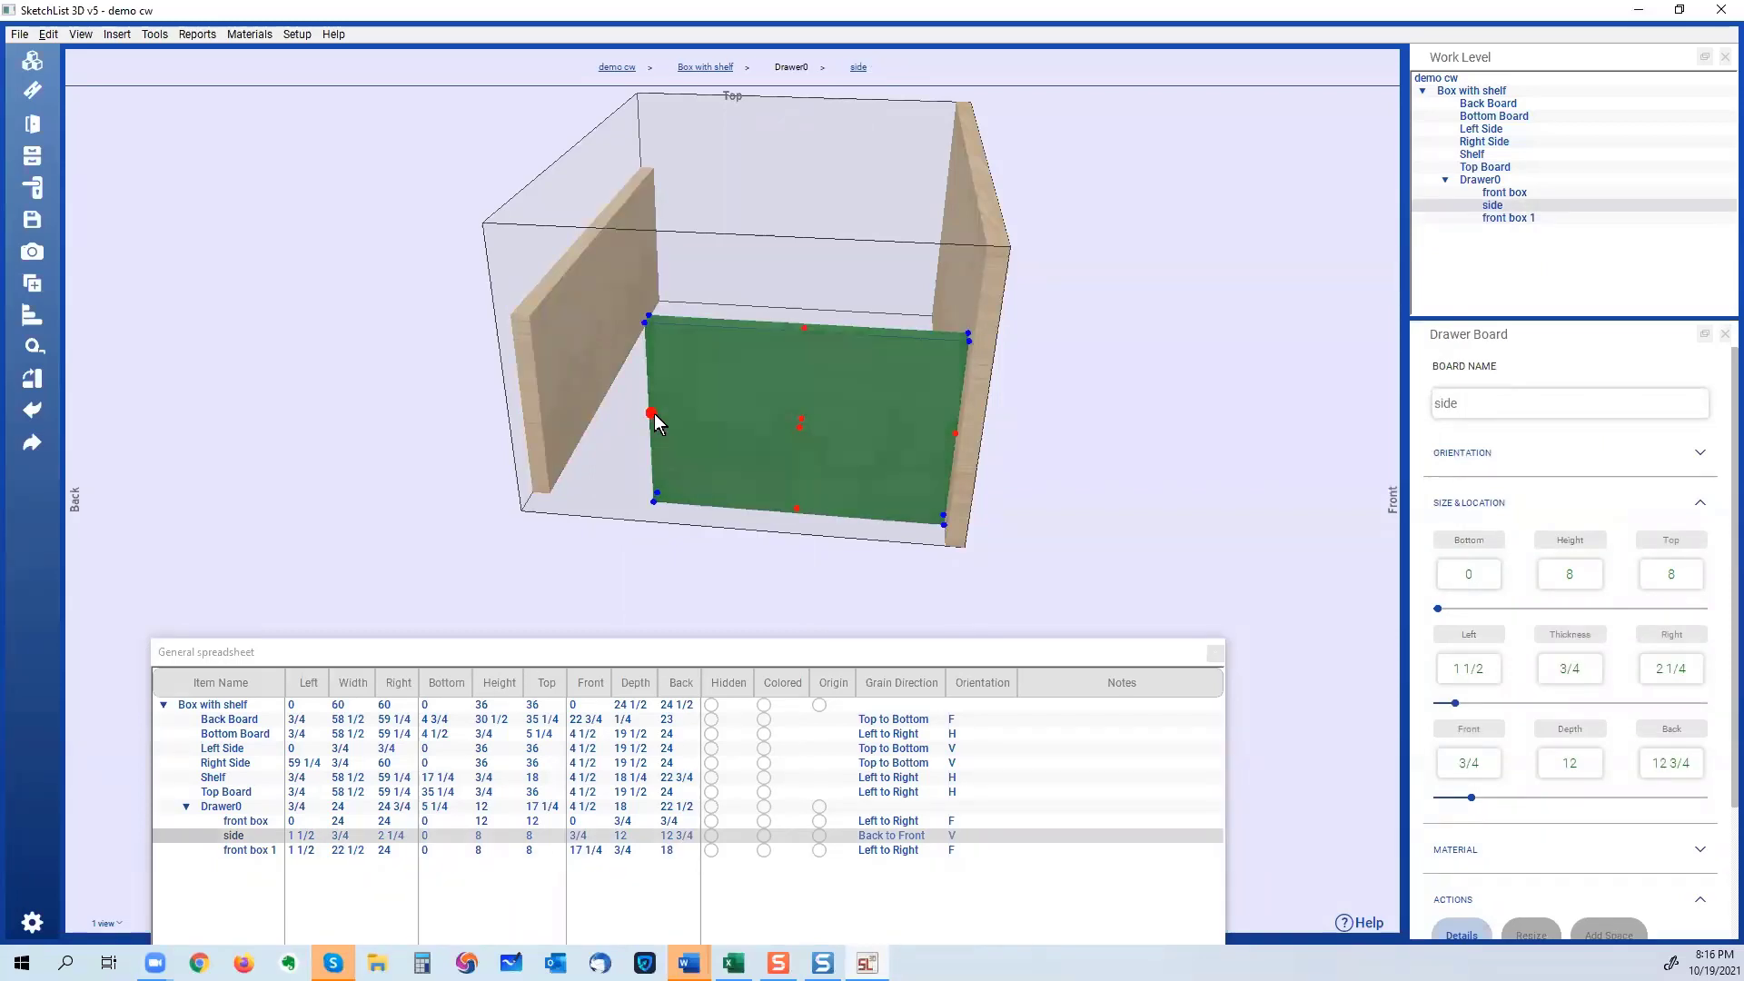
pyautogui.moveTo(650, 412); pyautogui.dragTo(547, 410)
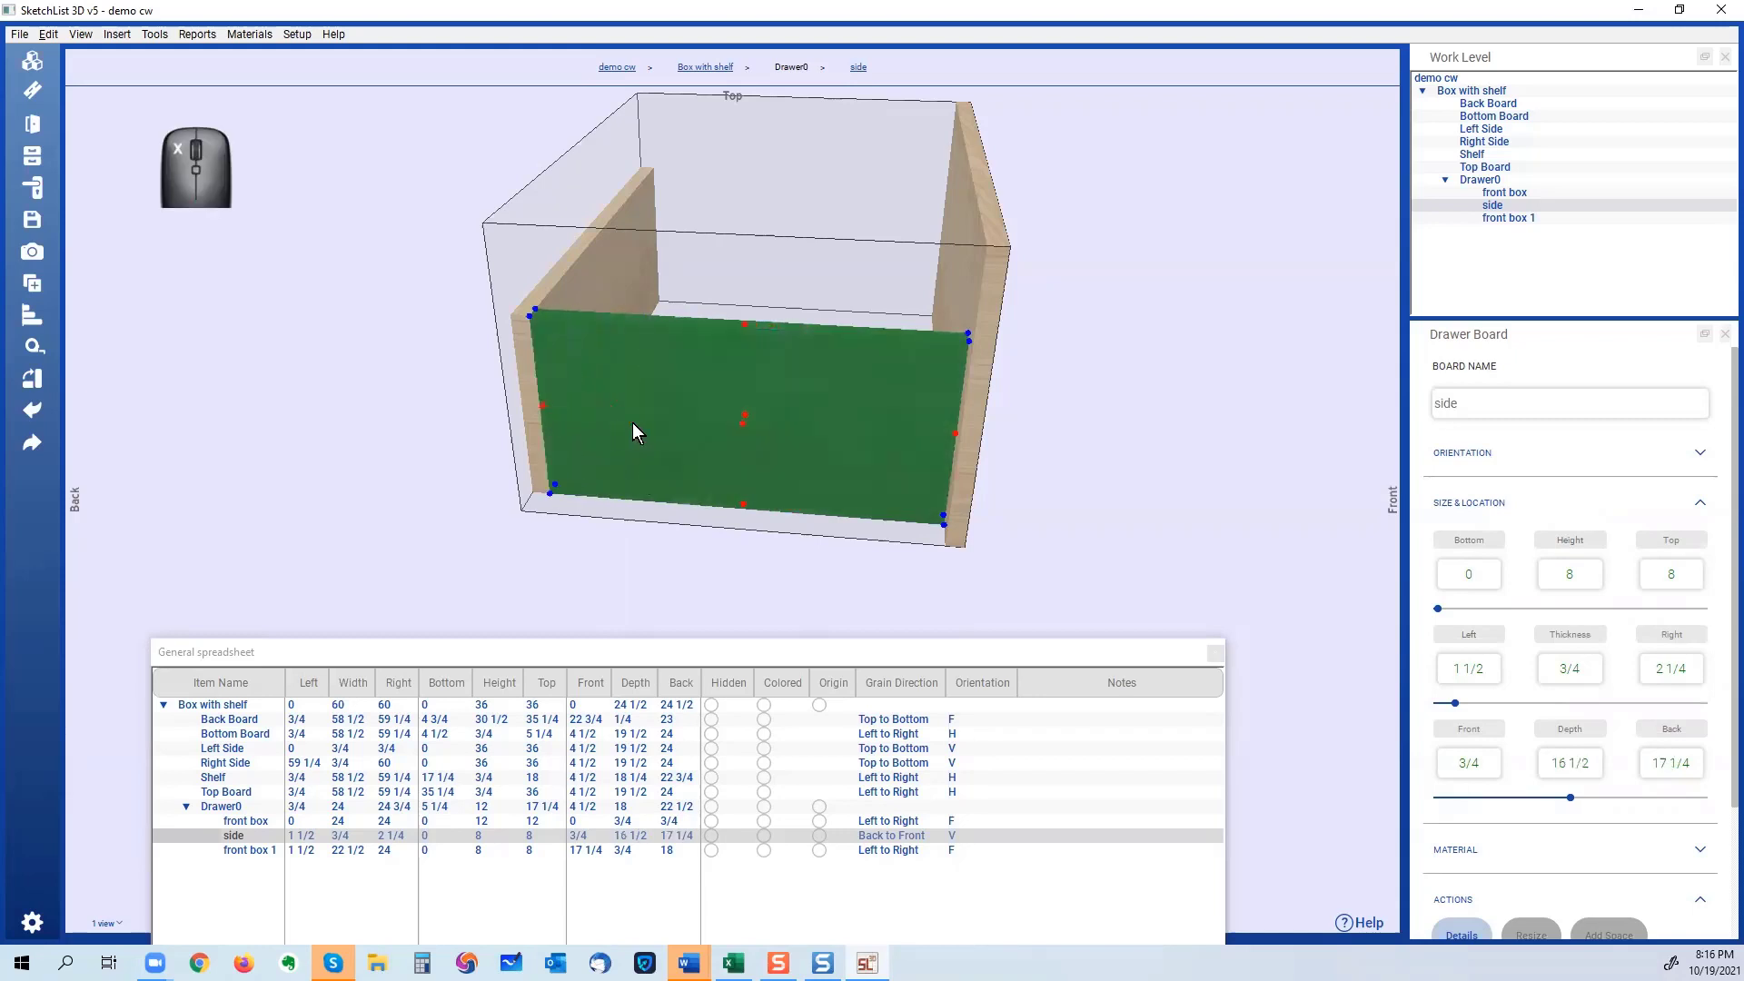
pyautogui.scroll(-2, 1635, 700)
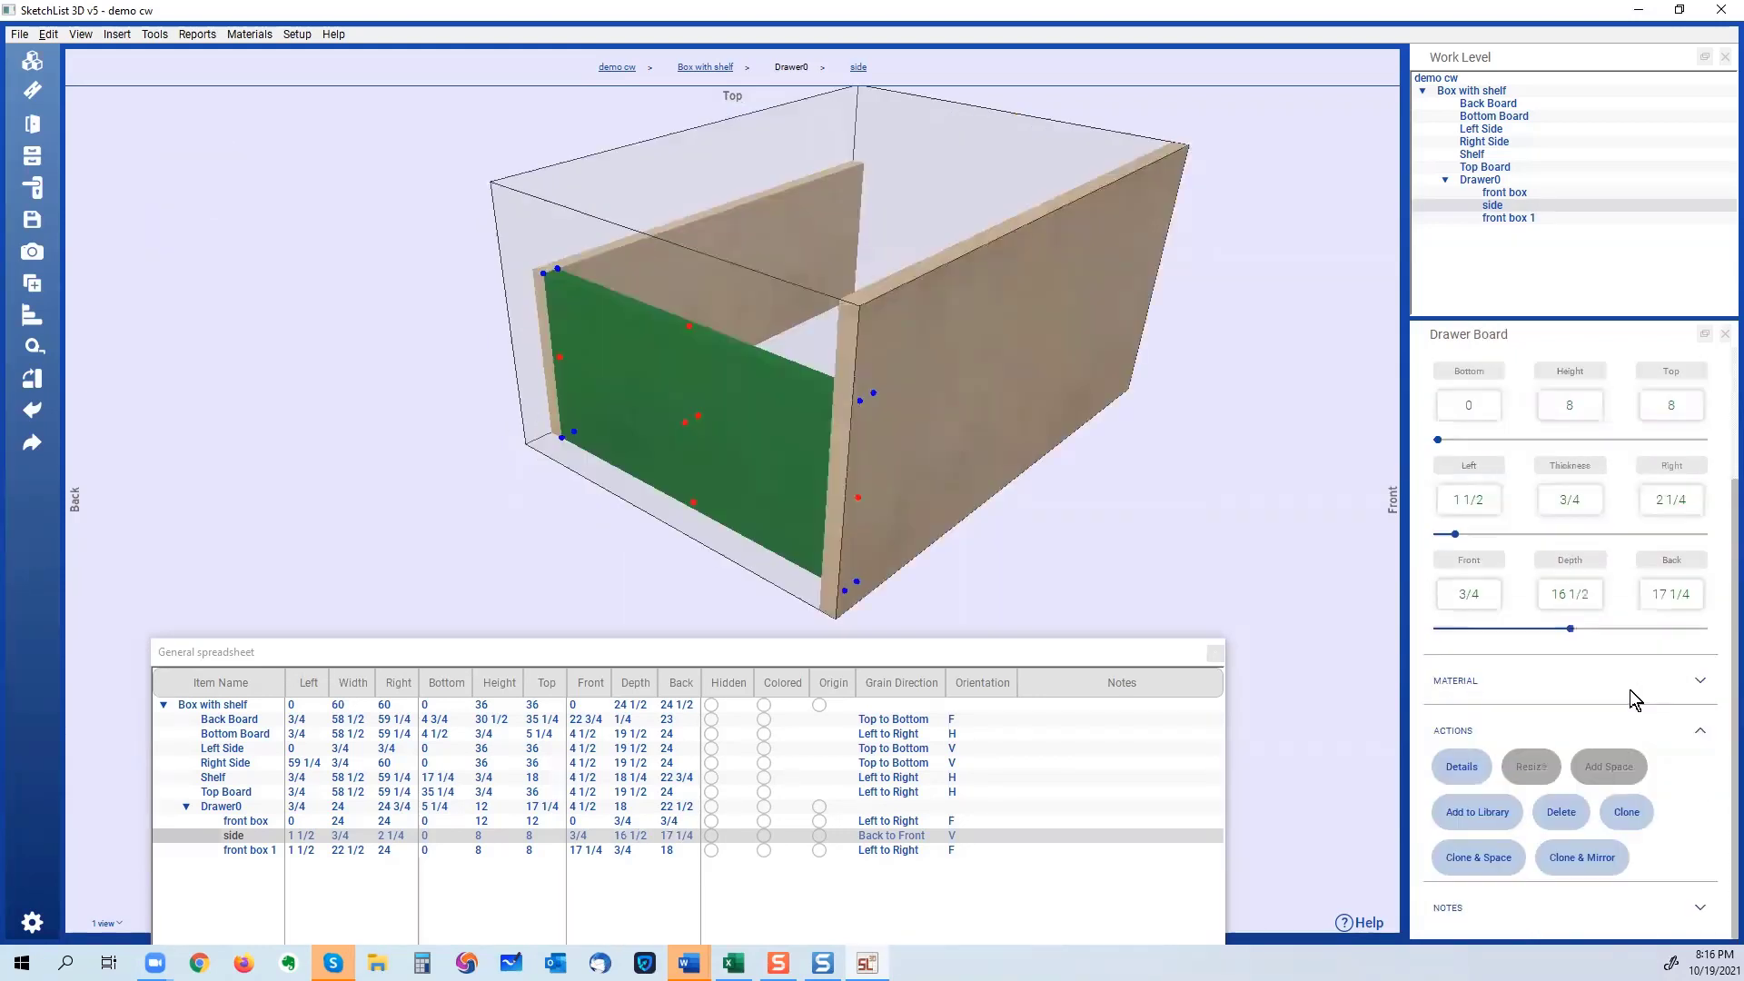
# Clone and mirror the side to create side_1 at the drawer's right.
pyautogui.click(1588, 860)
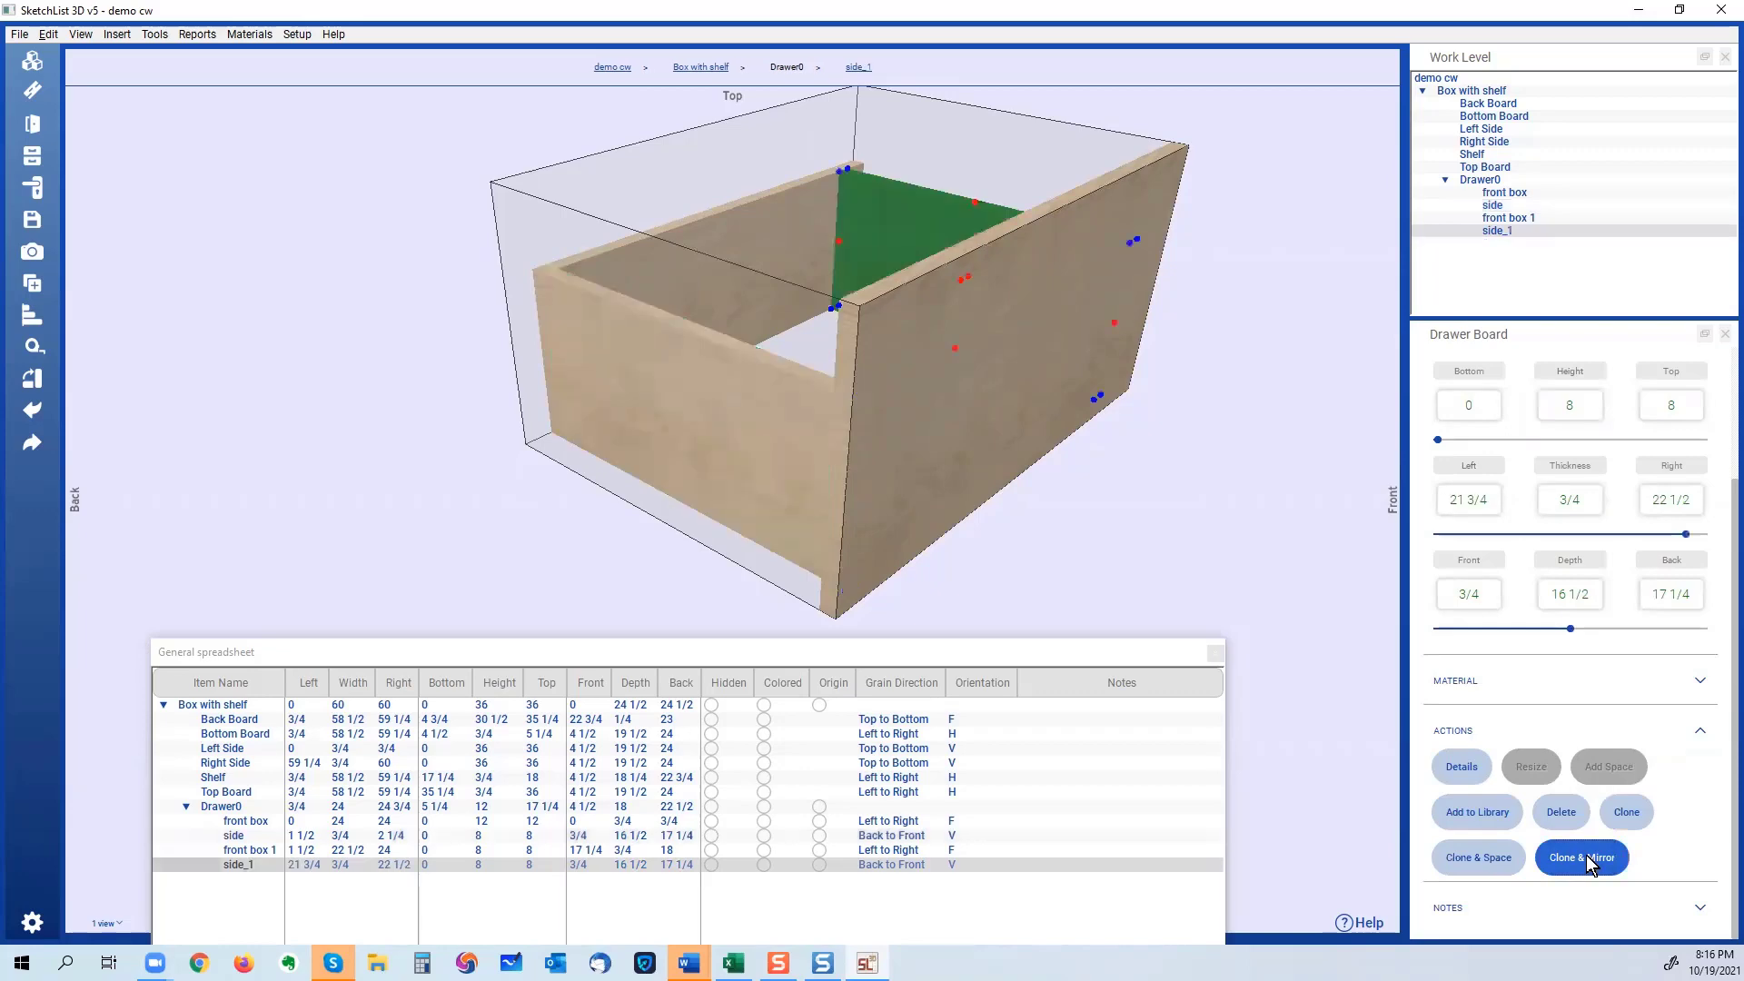
pyautogui.click(1000, 373)
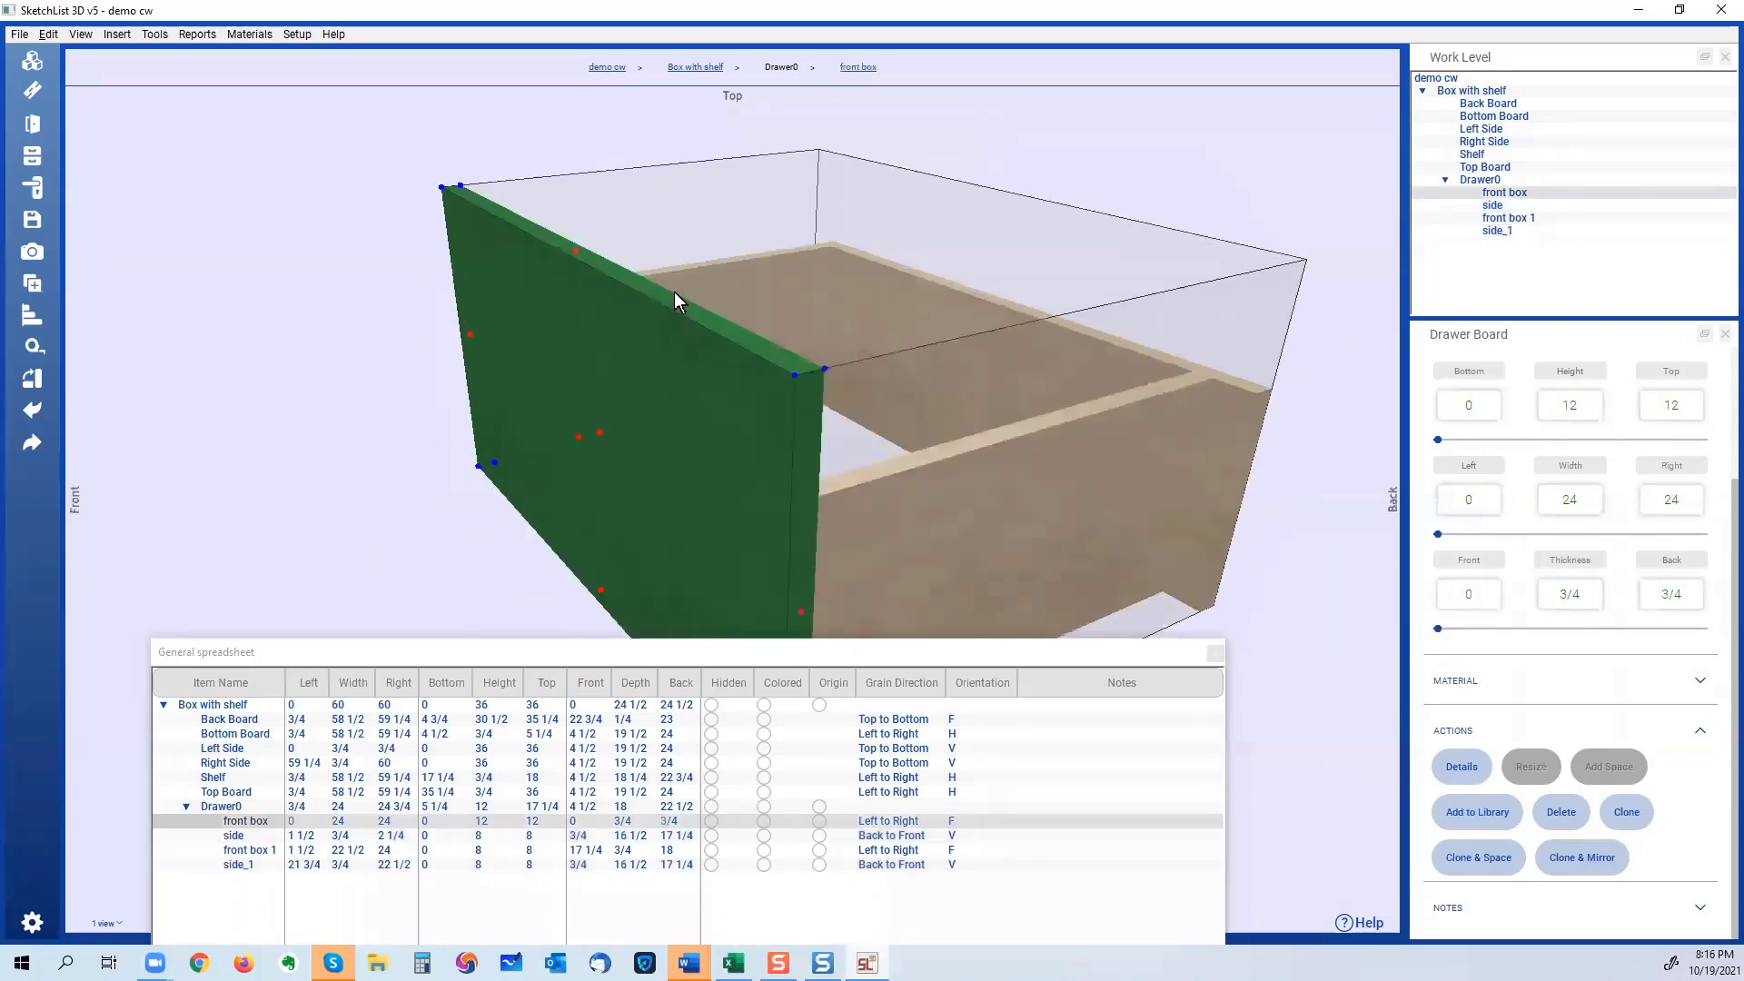
pyautogui.click(1010, 473)
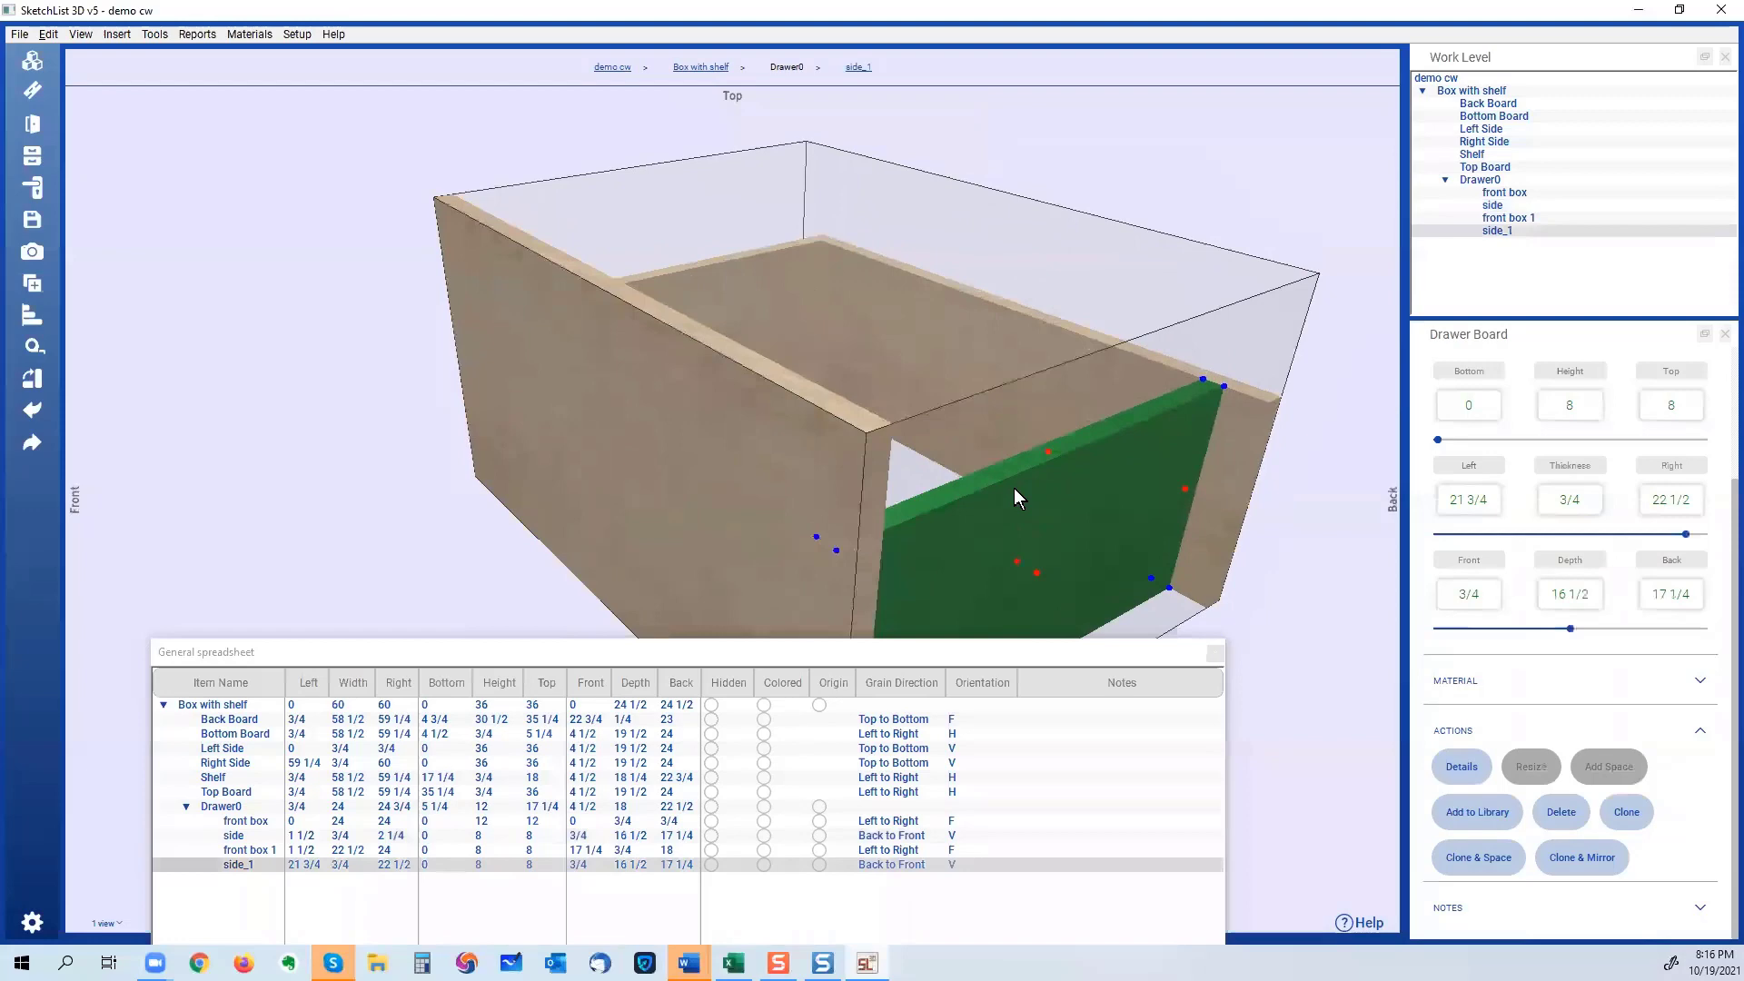
pyautogui.click(1066, 461)
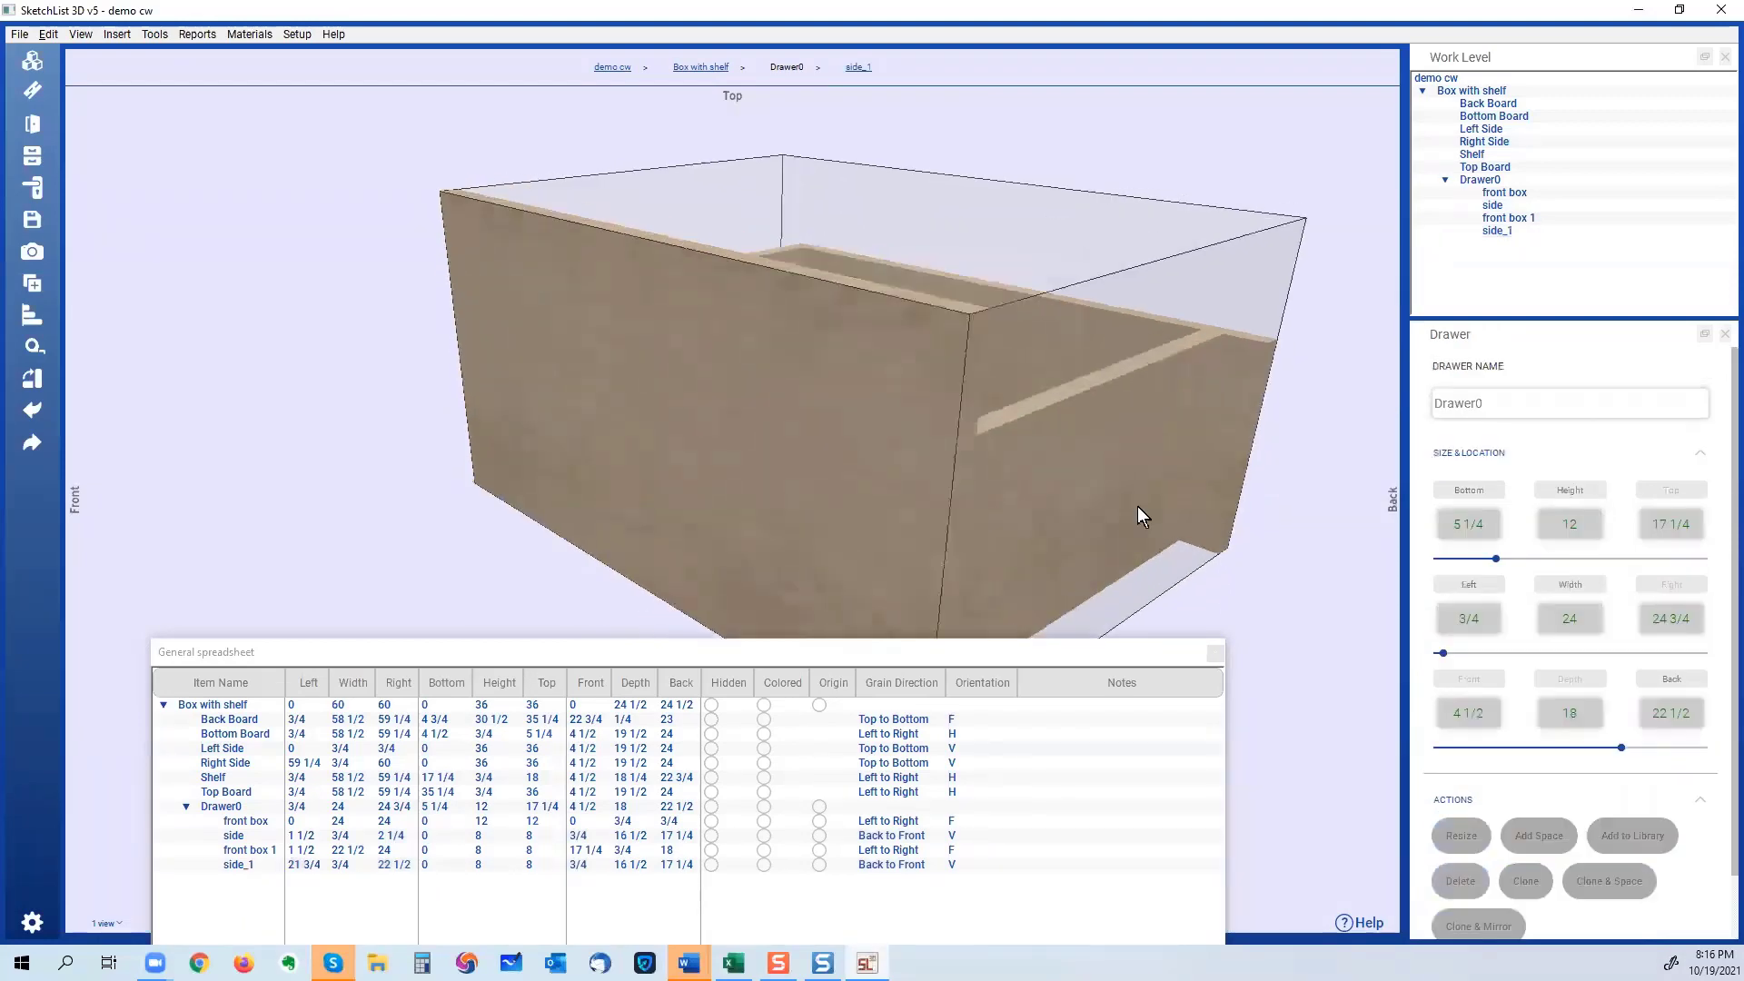
pyautogui.click(1174, 417)
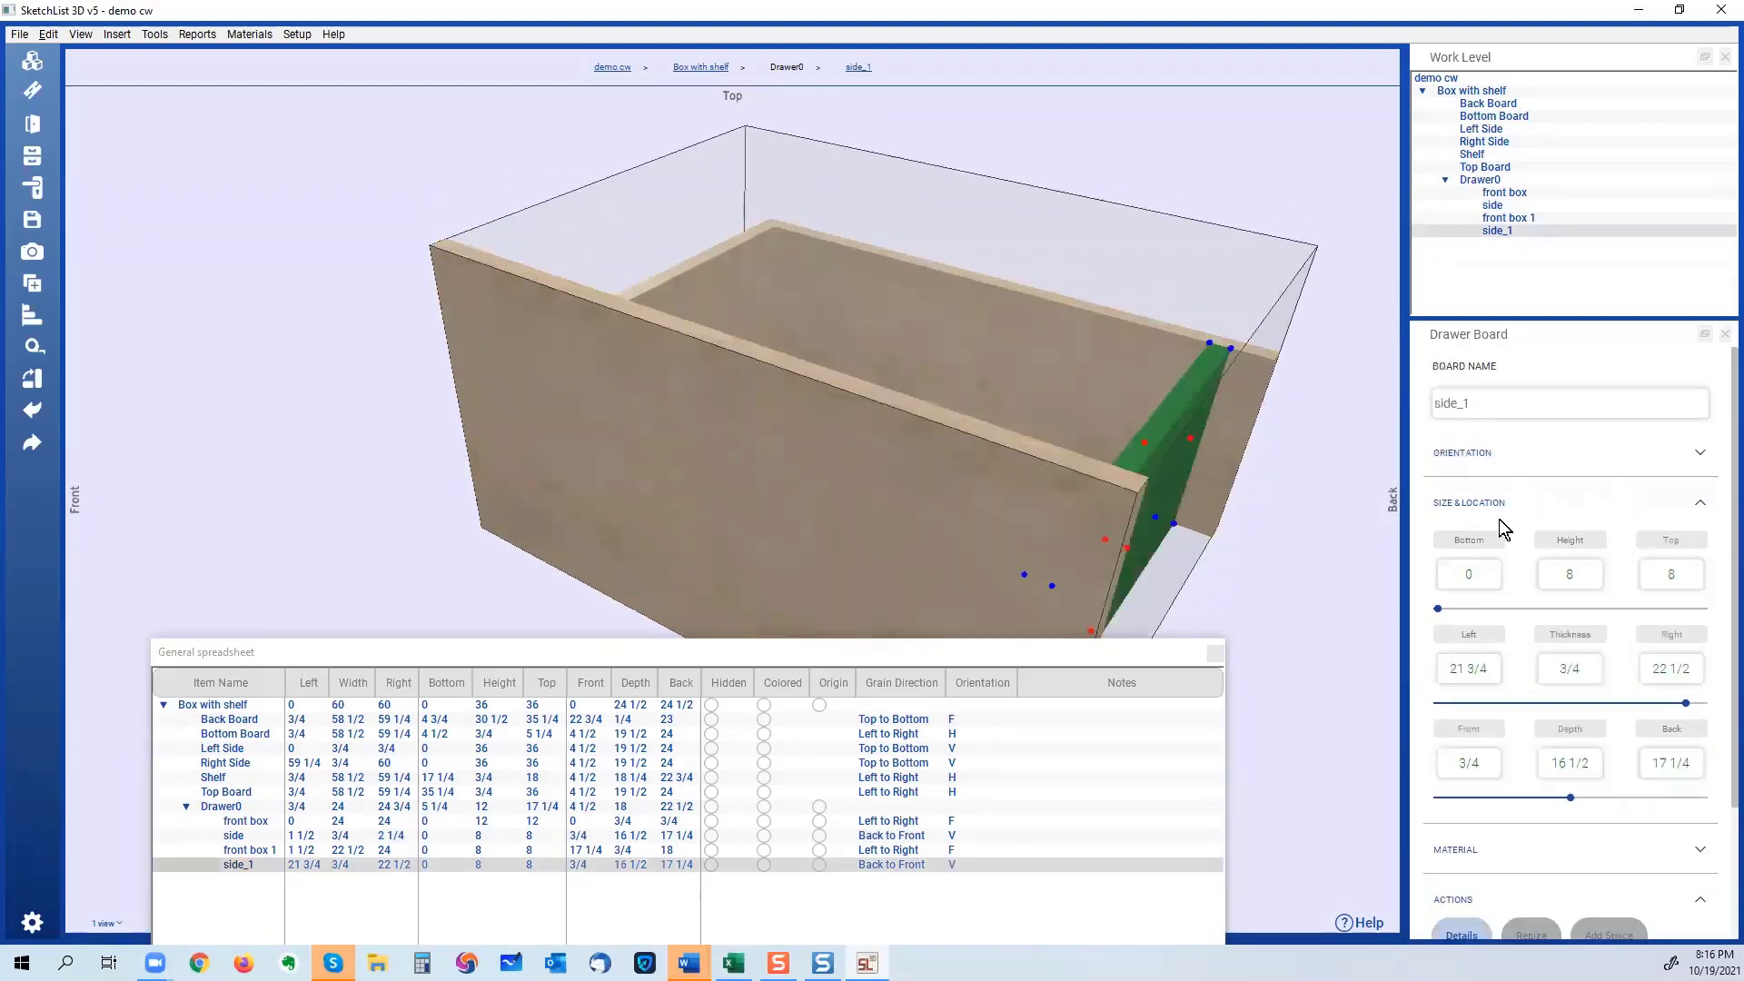
# Set front box 1's right edge to 22.5, making it 21 wide, then return to Drawer0.
pyautogui.click(1272, 419)
pyautogui.click(1676, 670)
pyautogui.doubleClick(1676, 670)
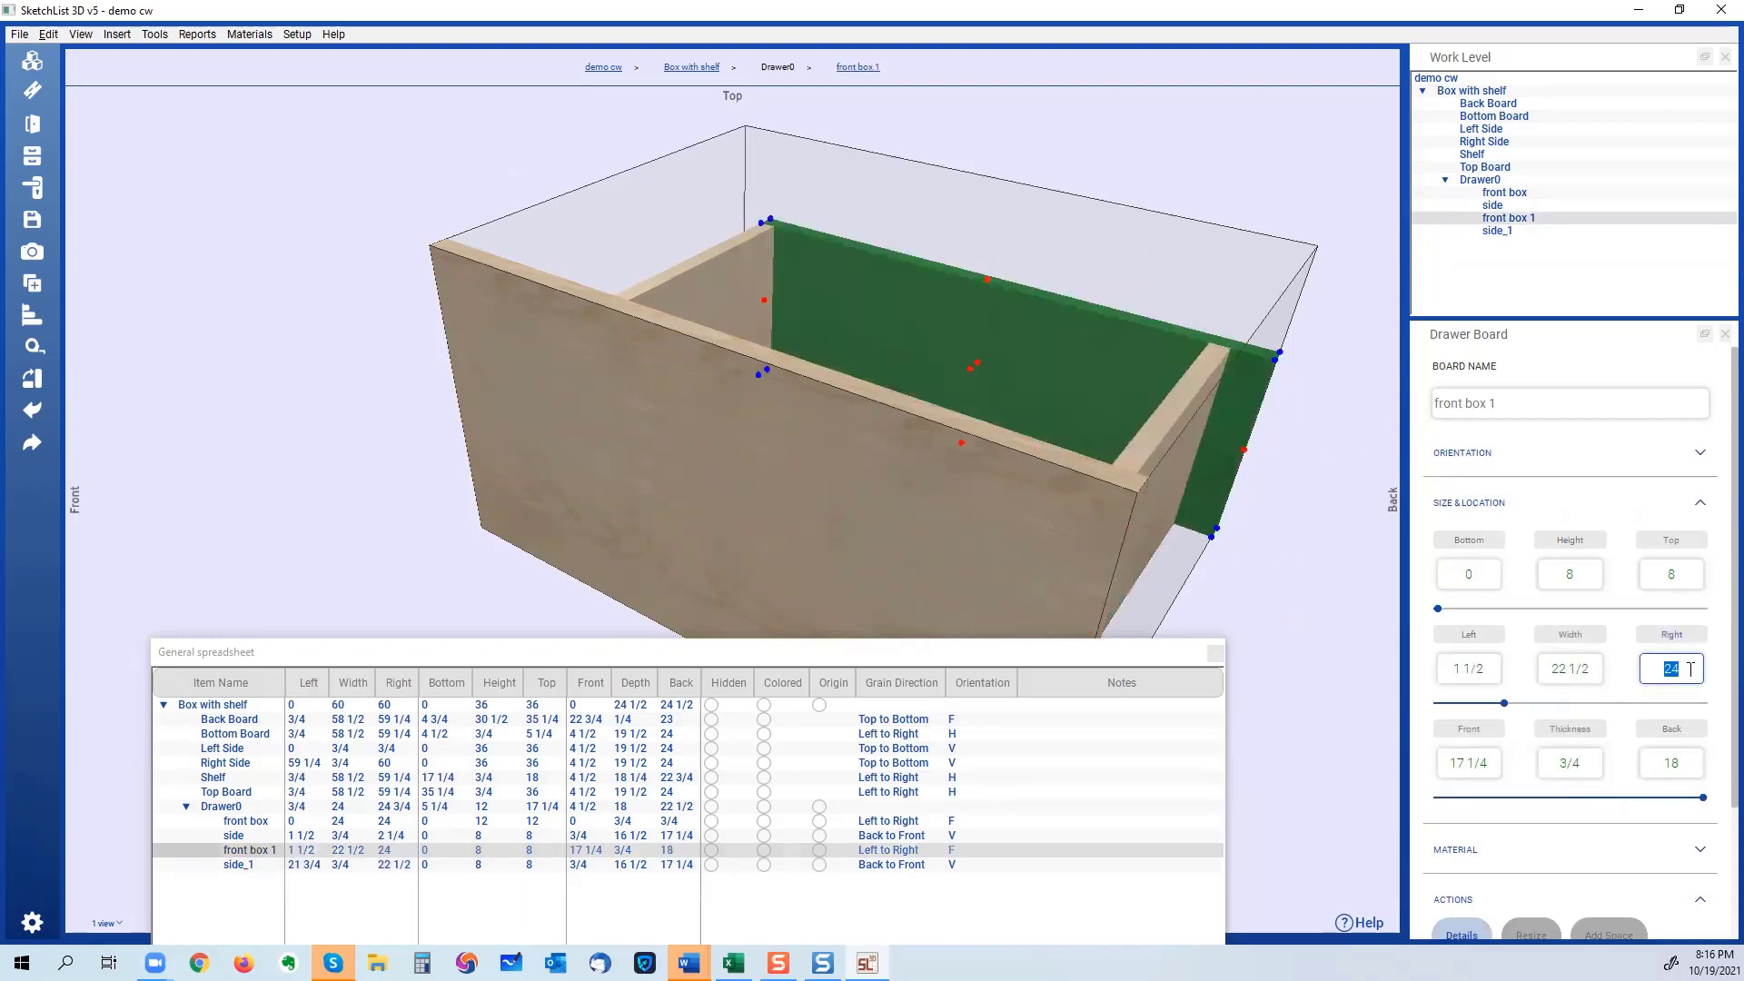
pyautogui.write('22.5')
pyautogui.click(1568, 636)
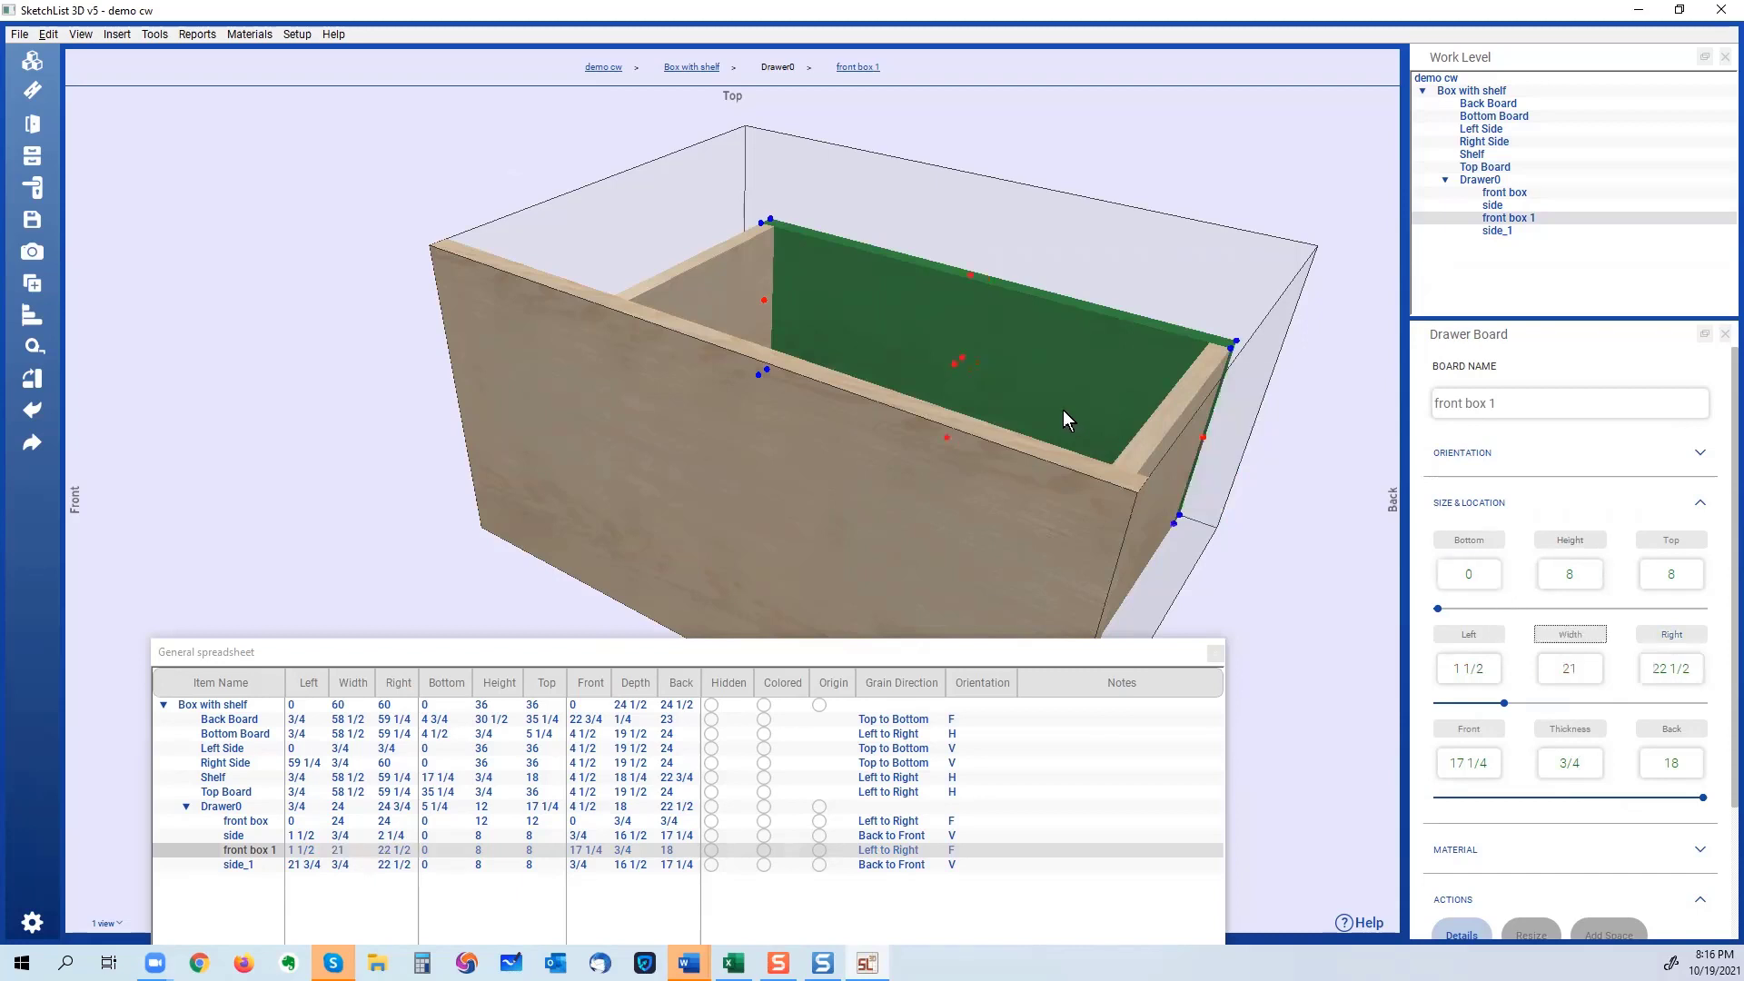
pyautogui.click(1181, 425)
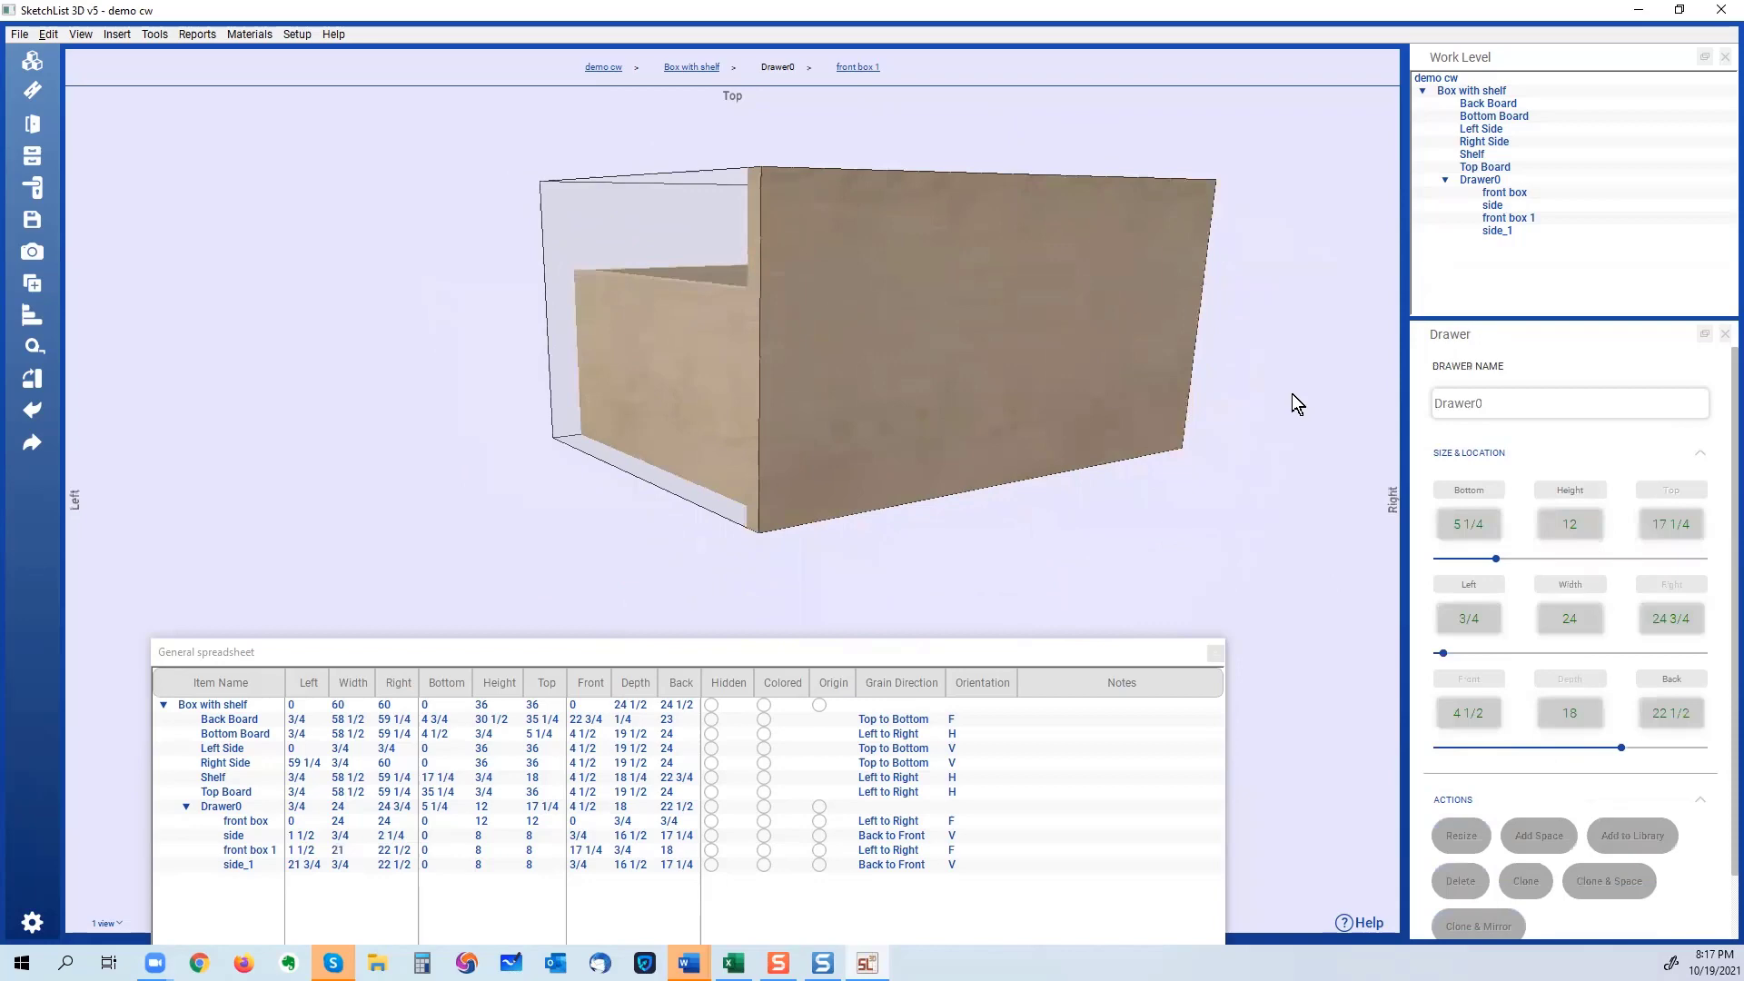
# Add a horizontal board named 'bottom', 12 wide, 12 deep and .75 thick.
pyautogui.click(36, 87)
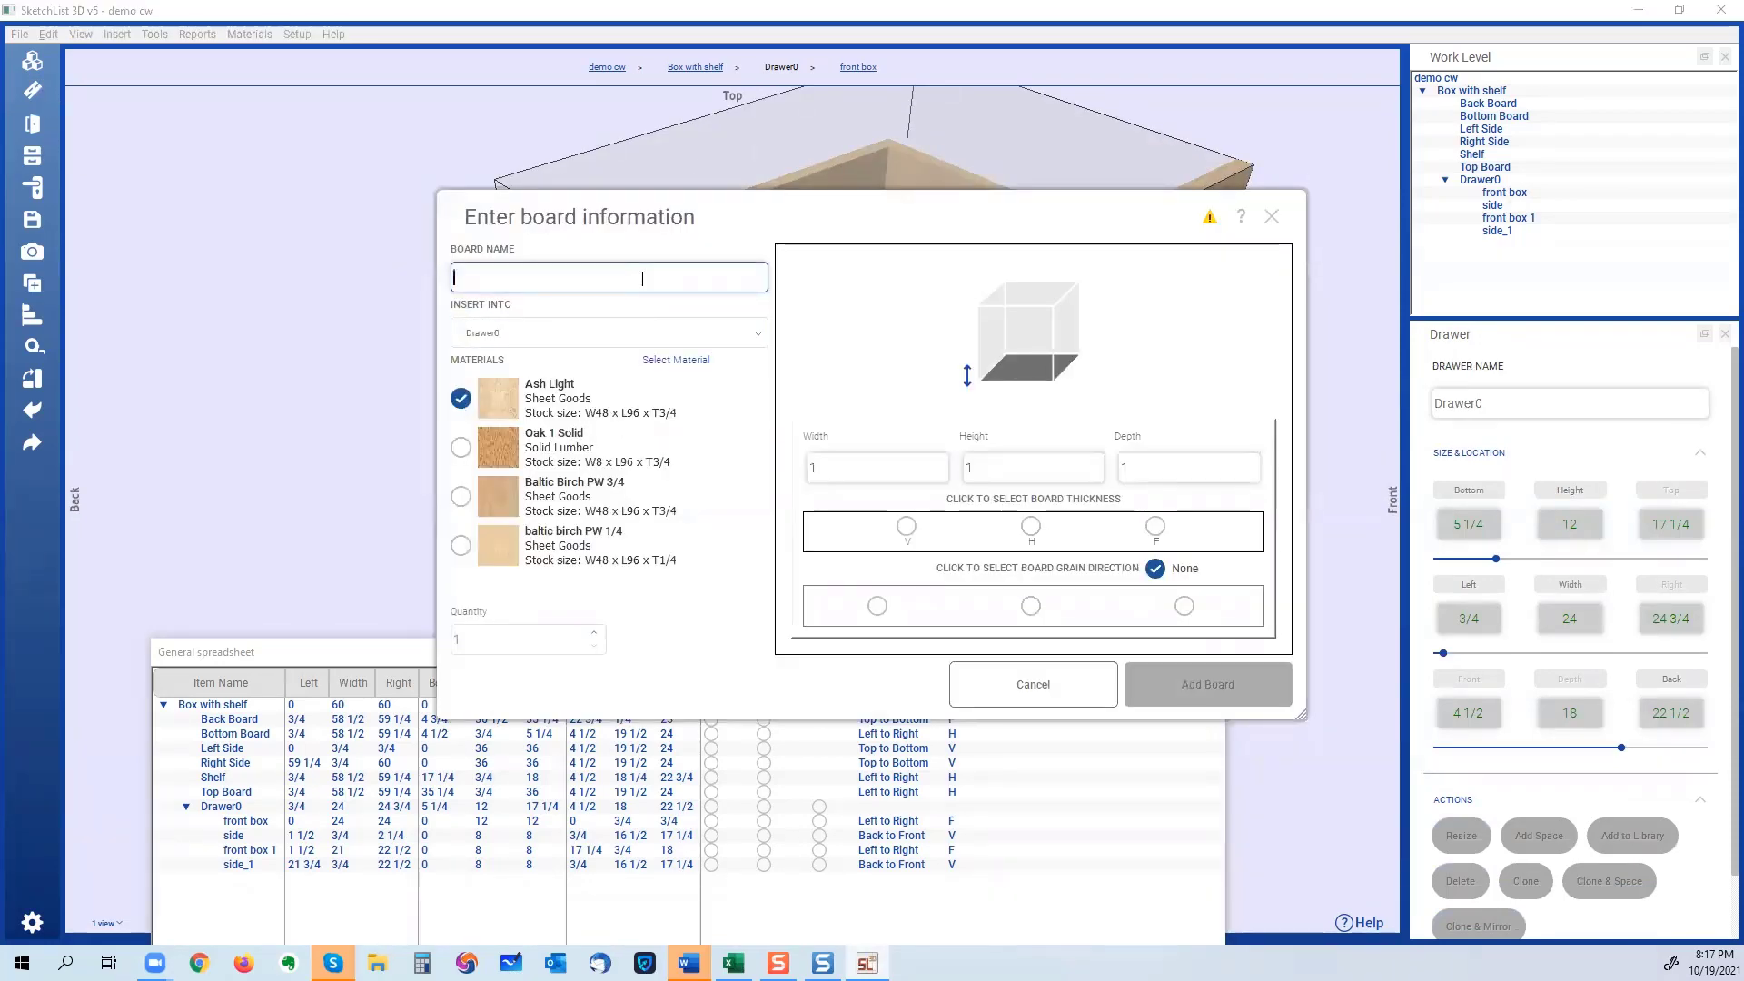
pyautogui.write('bottom')
pyautogui.click(849, 459)
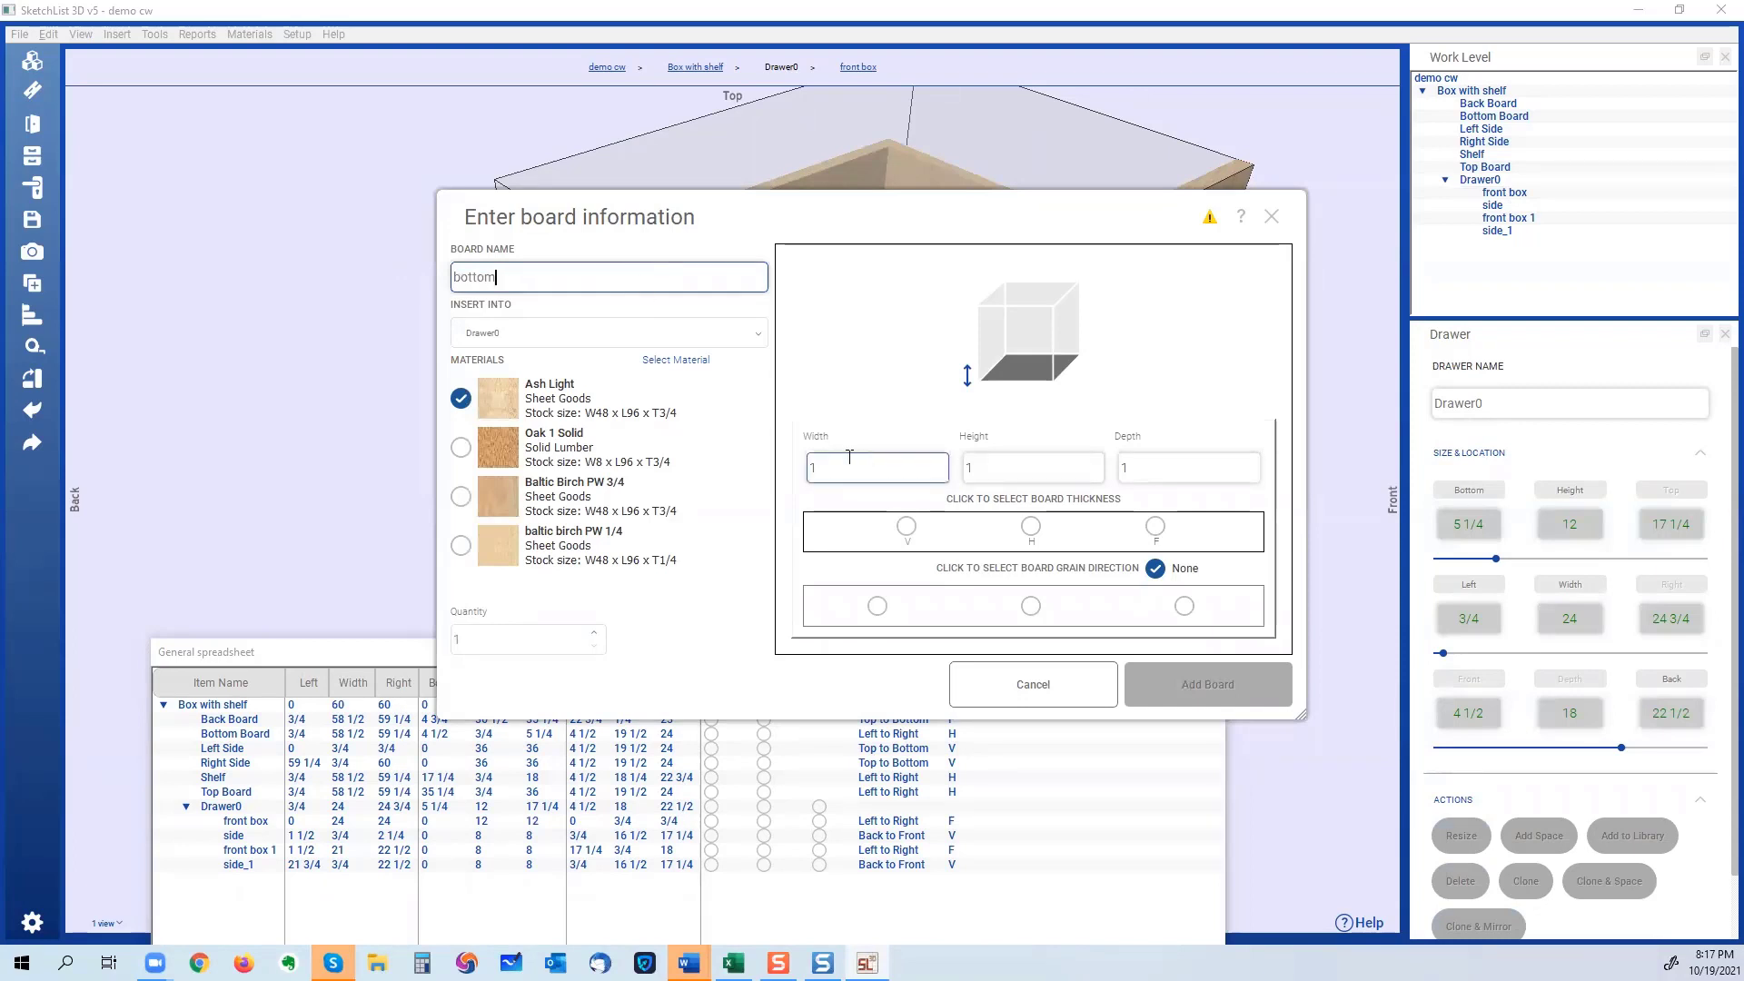
pyautogui.write('12')
pyautogui.click(1011, 469)
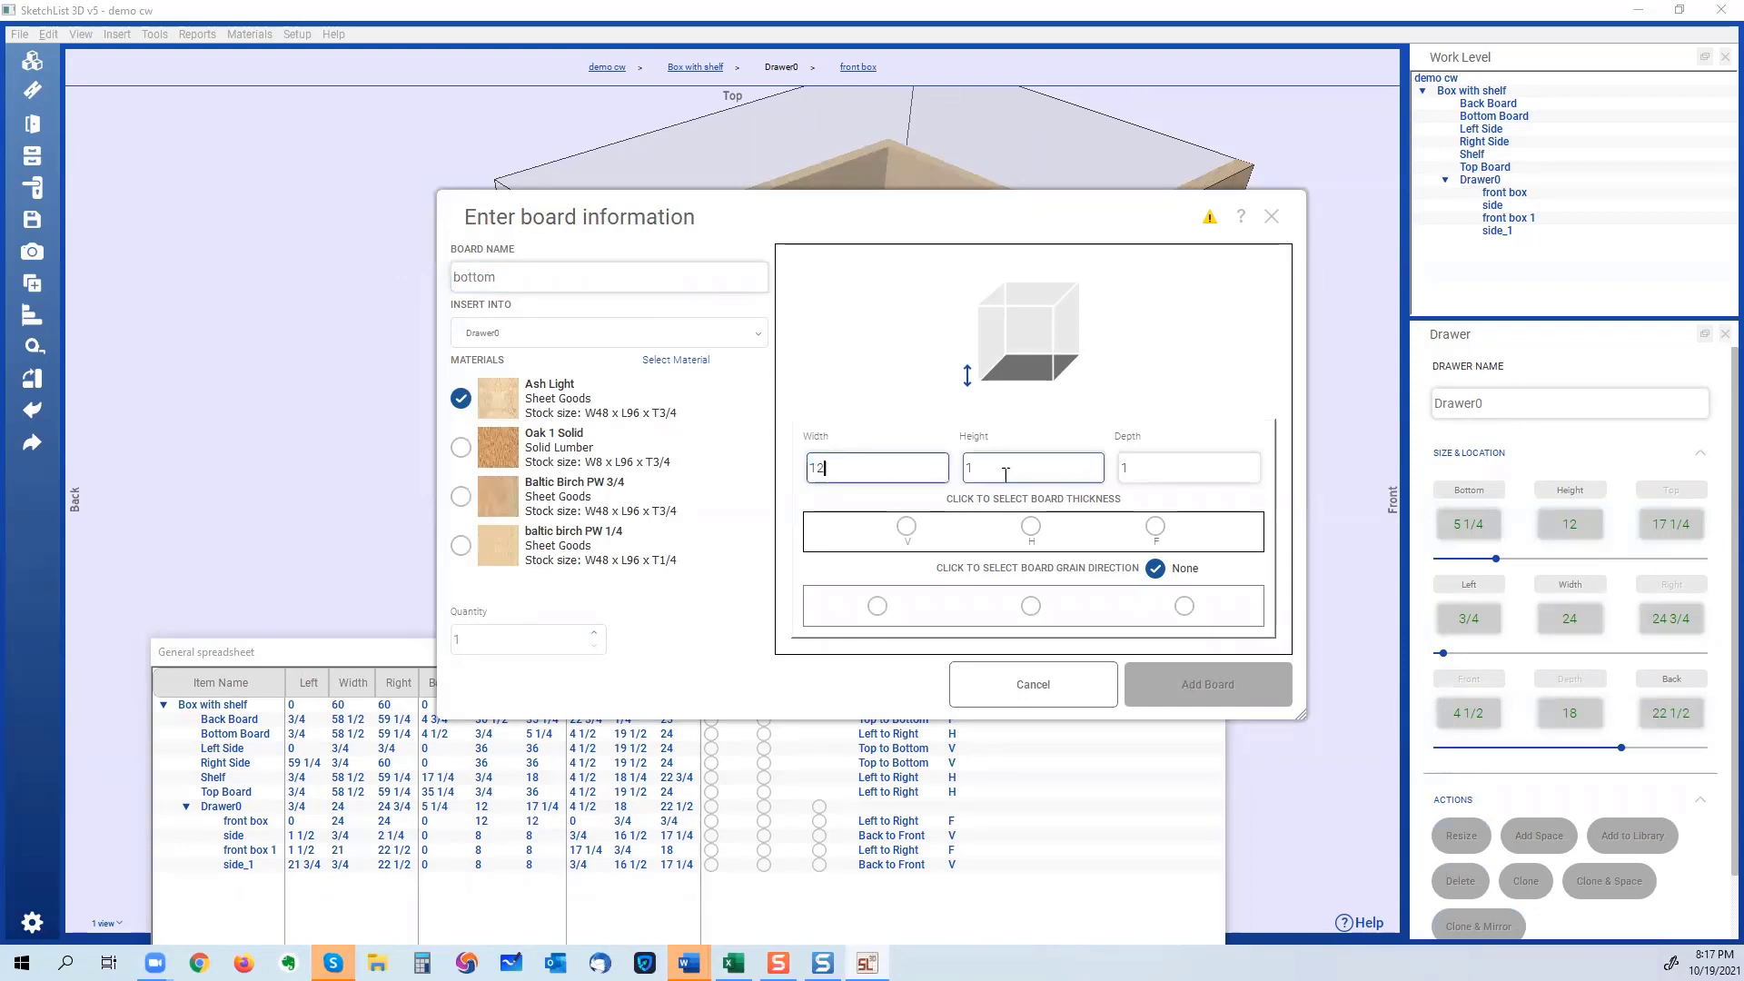
pyautogui.write('.75')
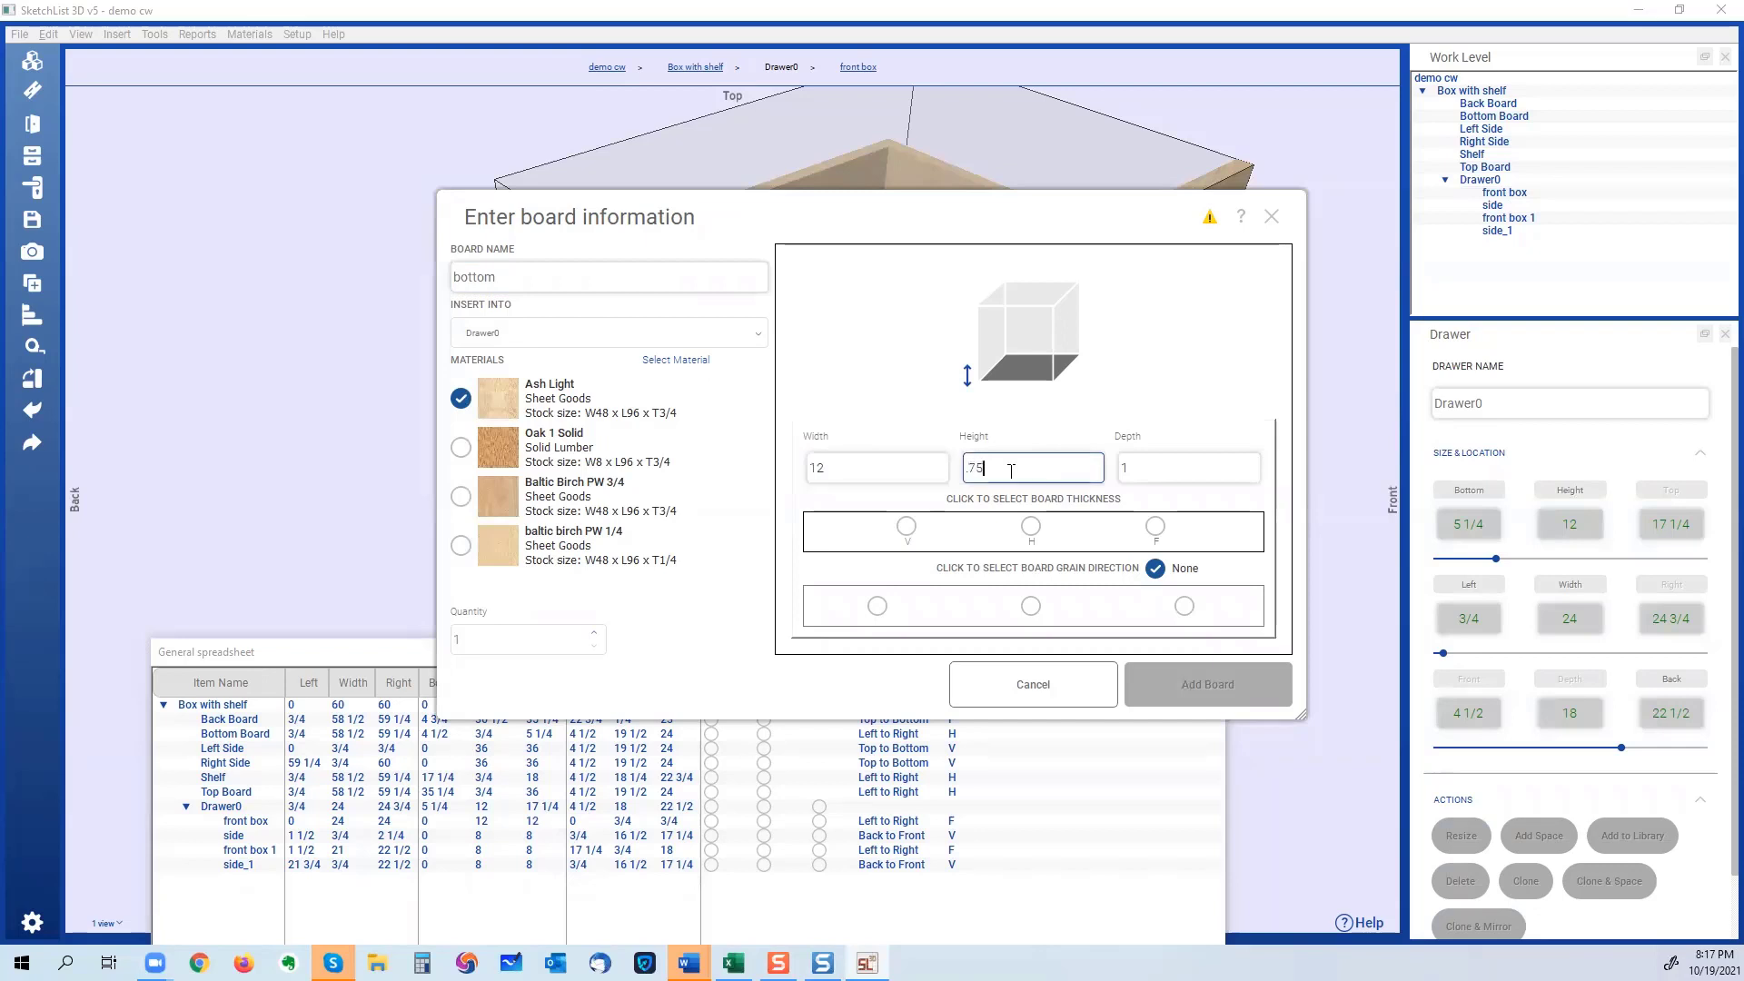
pyautogui.click(1031, 527)
pyautogui.click(1195, 466)
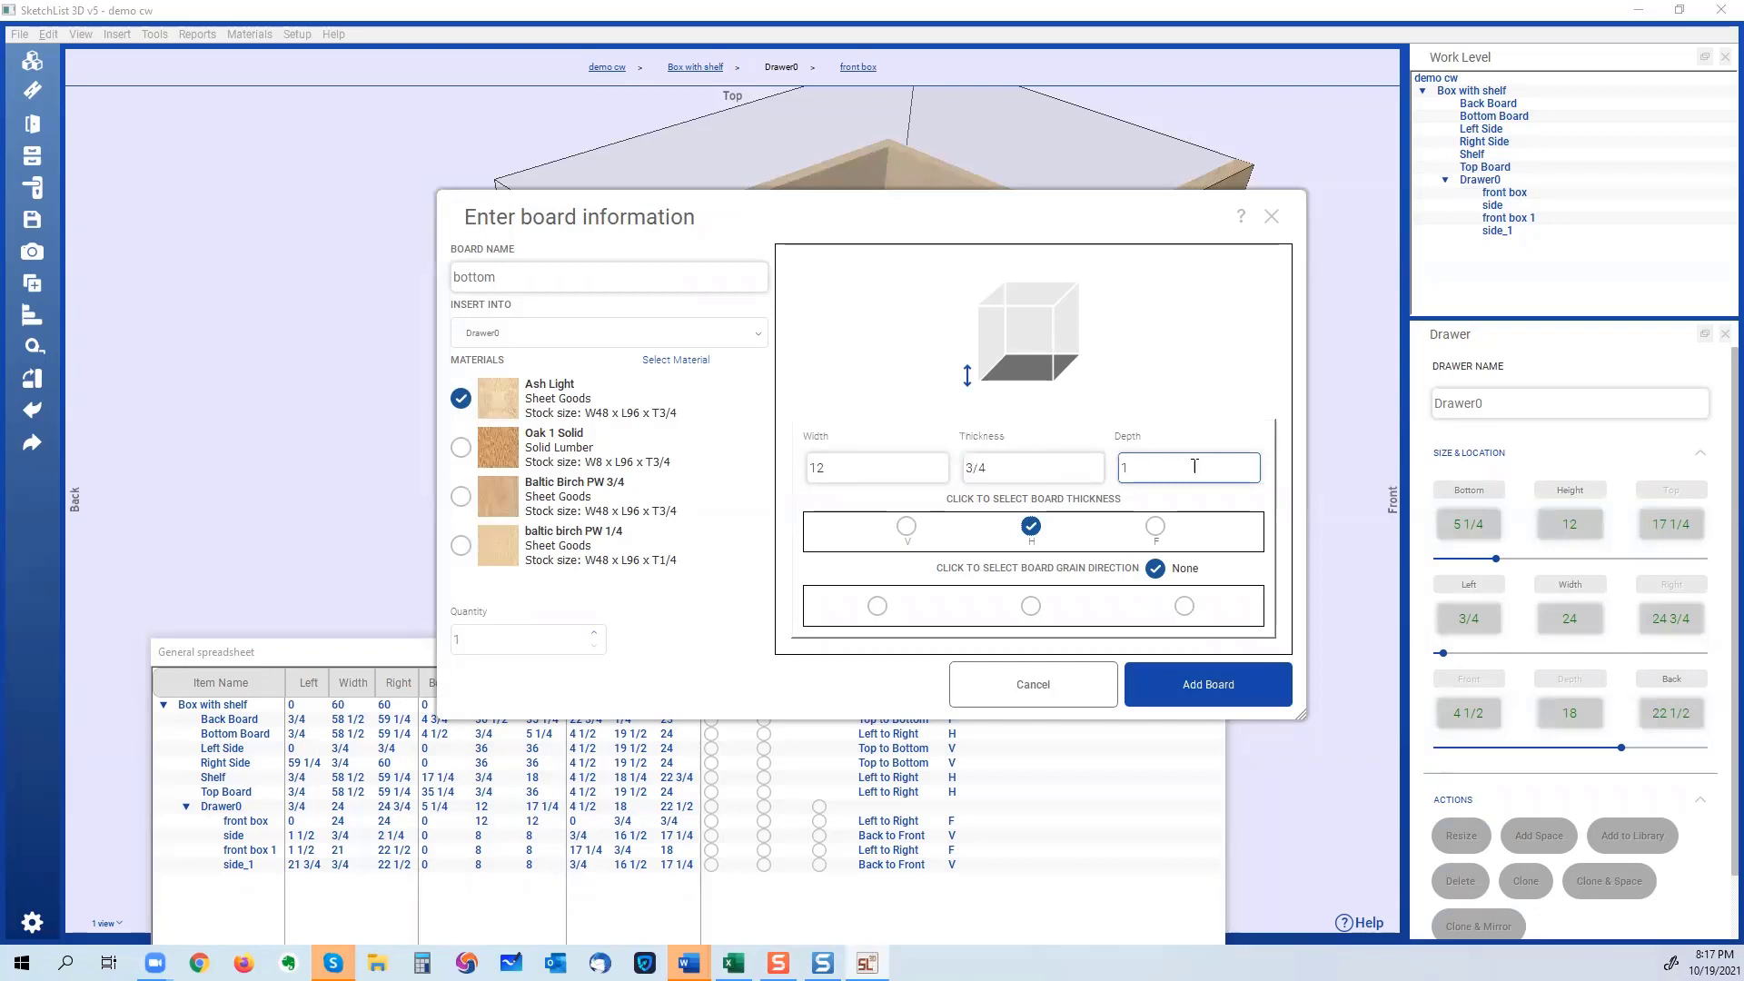
pyautogui.write('12')
pyautogui.click(1221, 678)
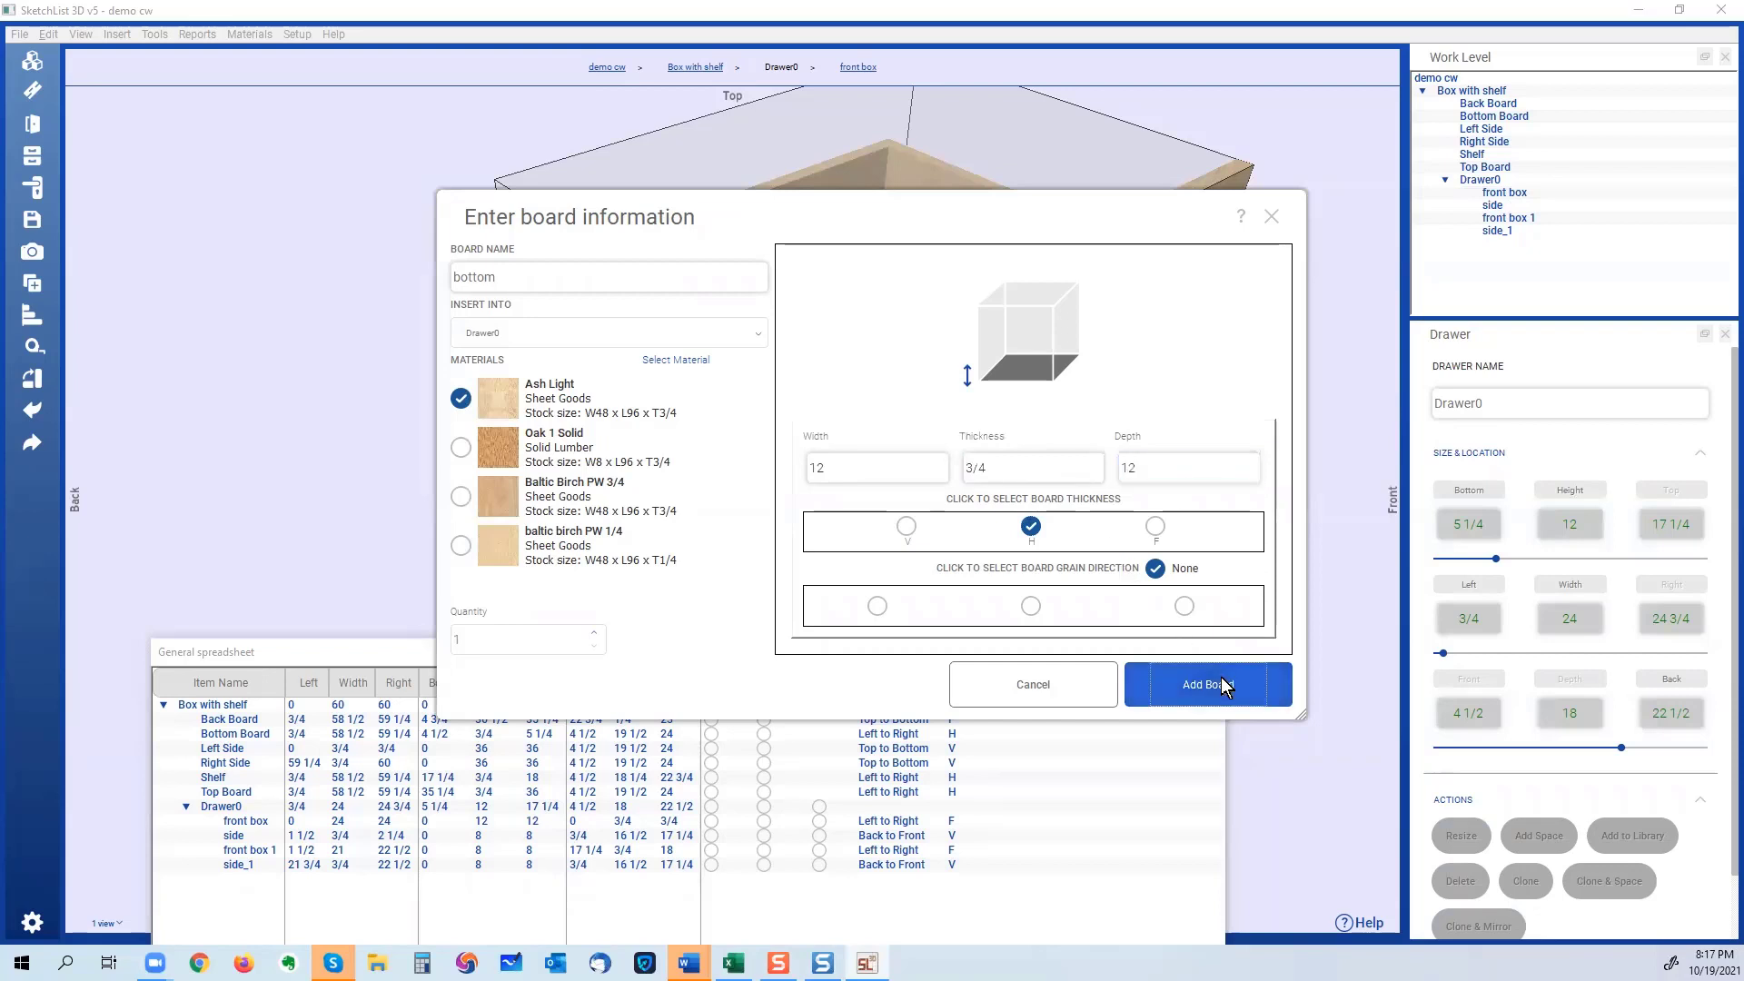
pyautogui.moveTo(790, 525); pyautogui.dragTo(1155, 463)
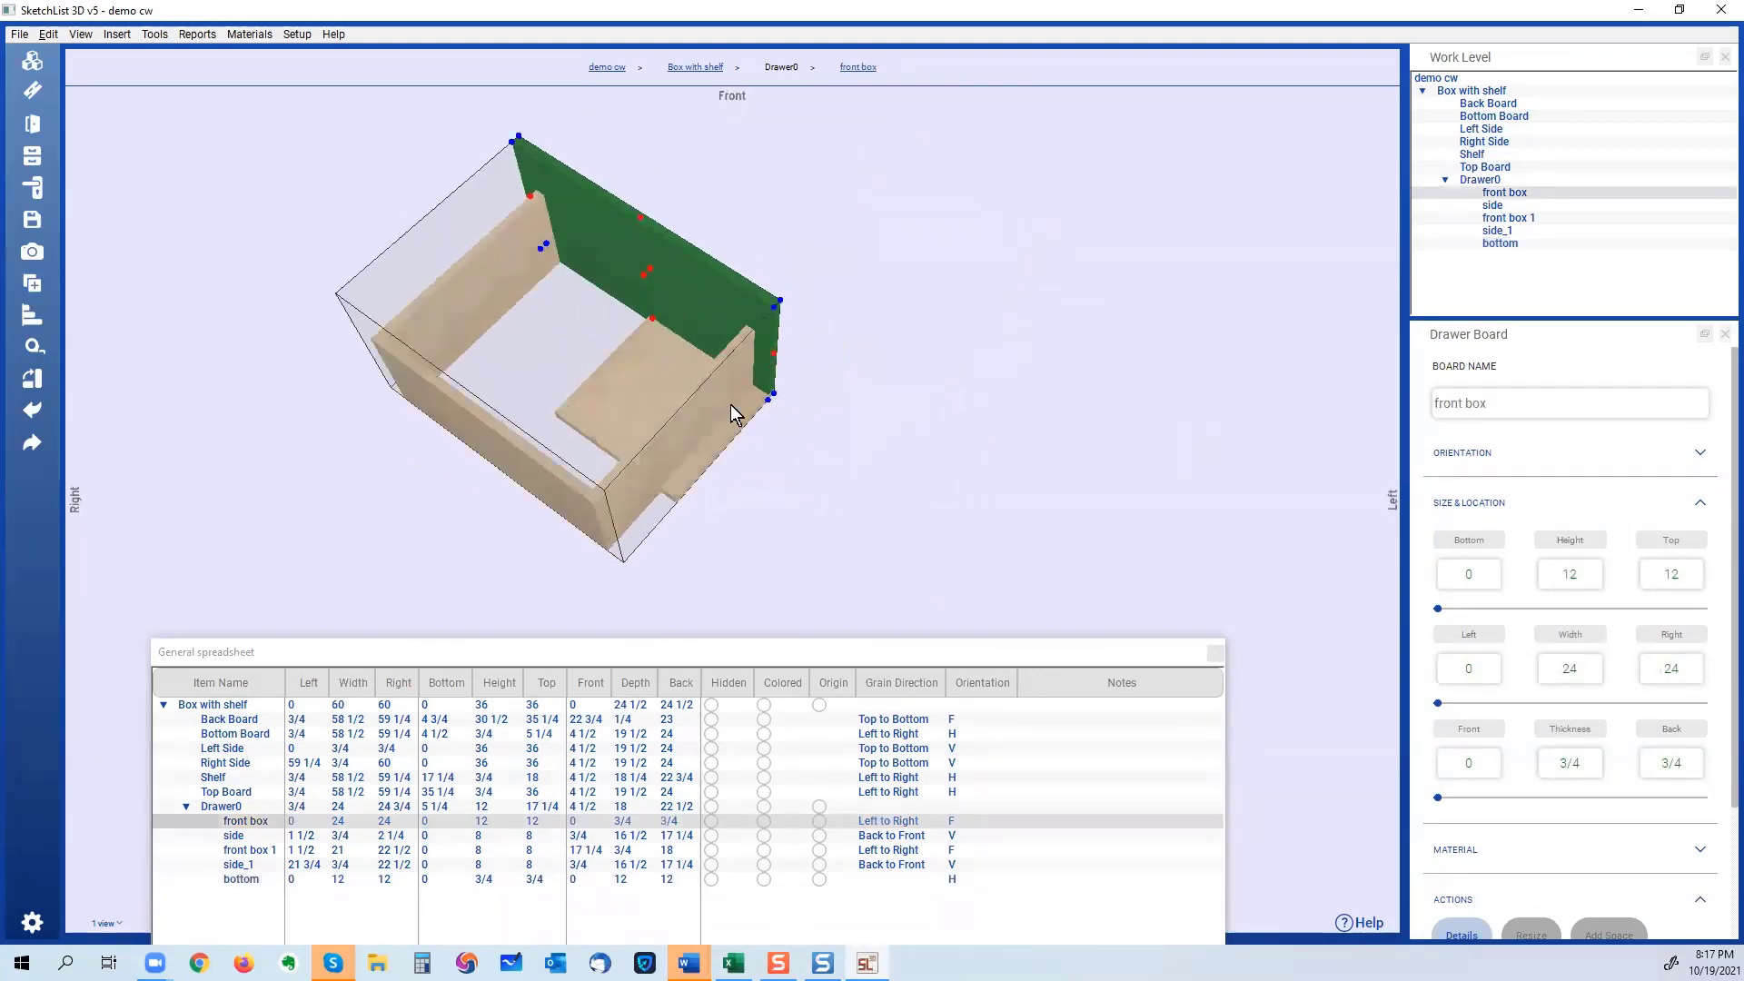
# Copy the side board's corner position and paste it onto the bottom board's corner.
pyautogui.scroll(3, 691, 422)
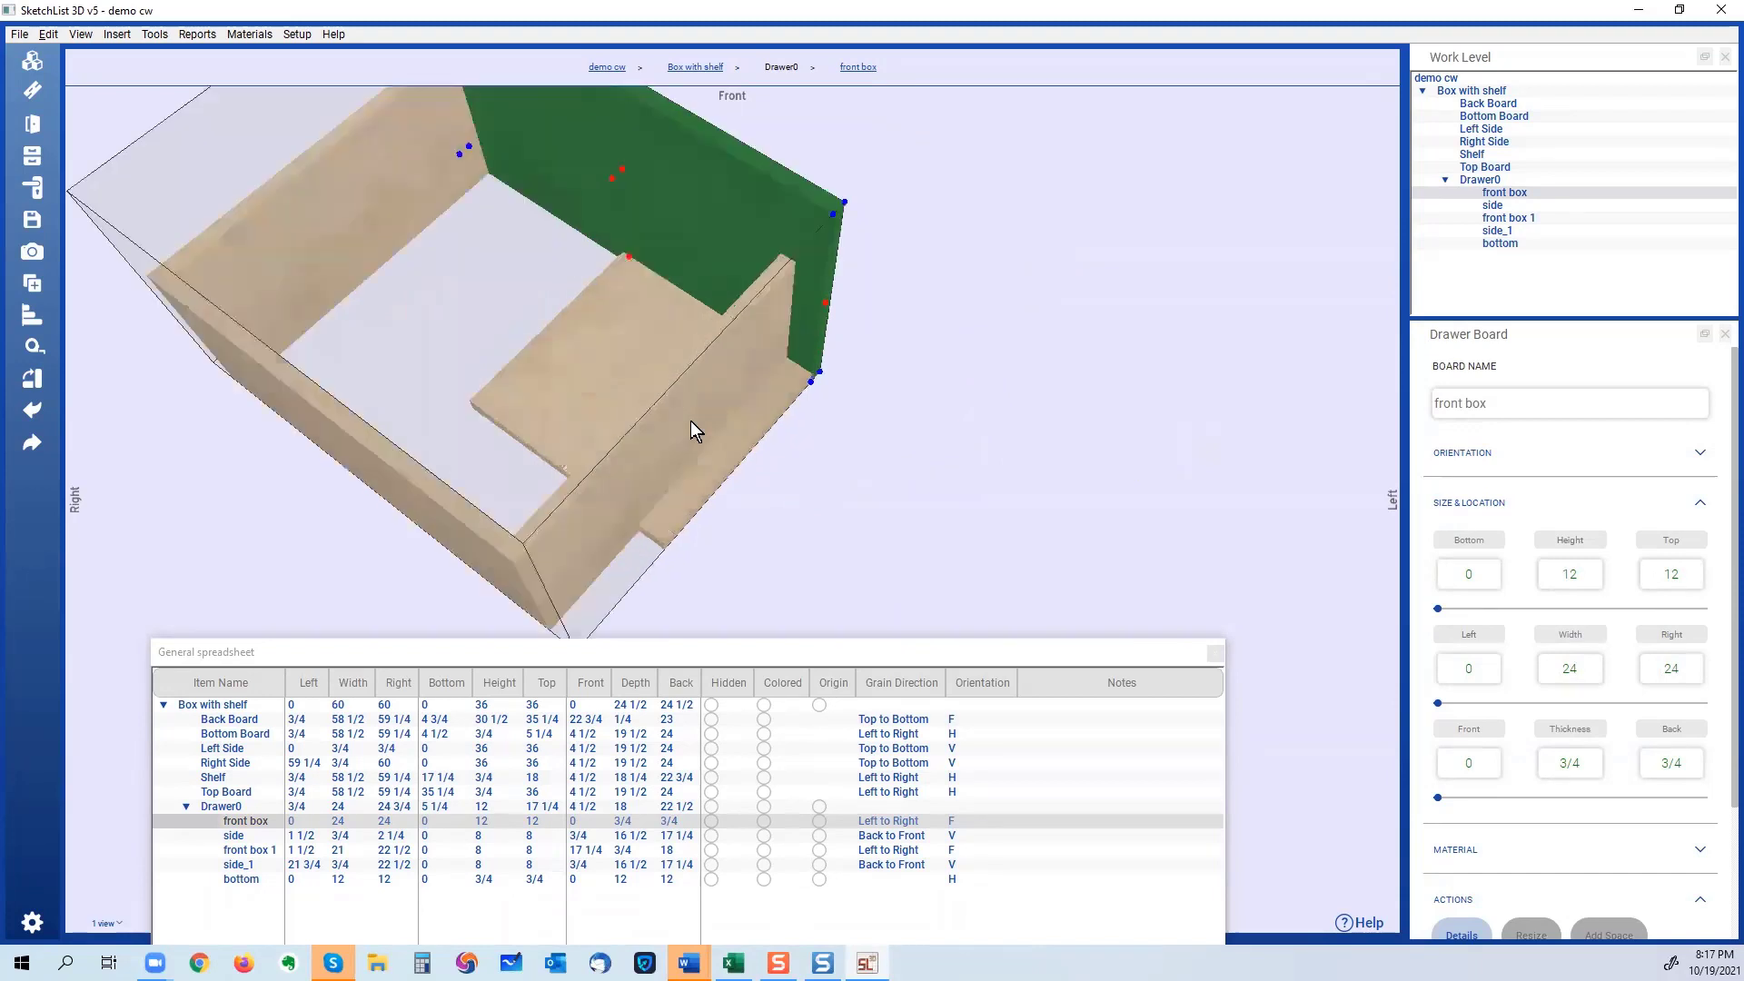
pyautogui.click(691, 422)
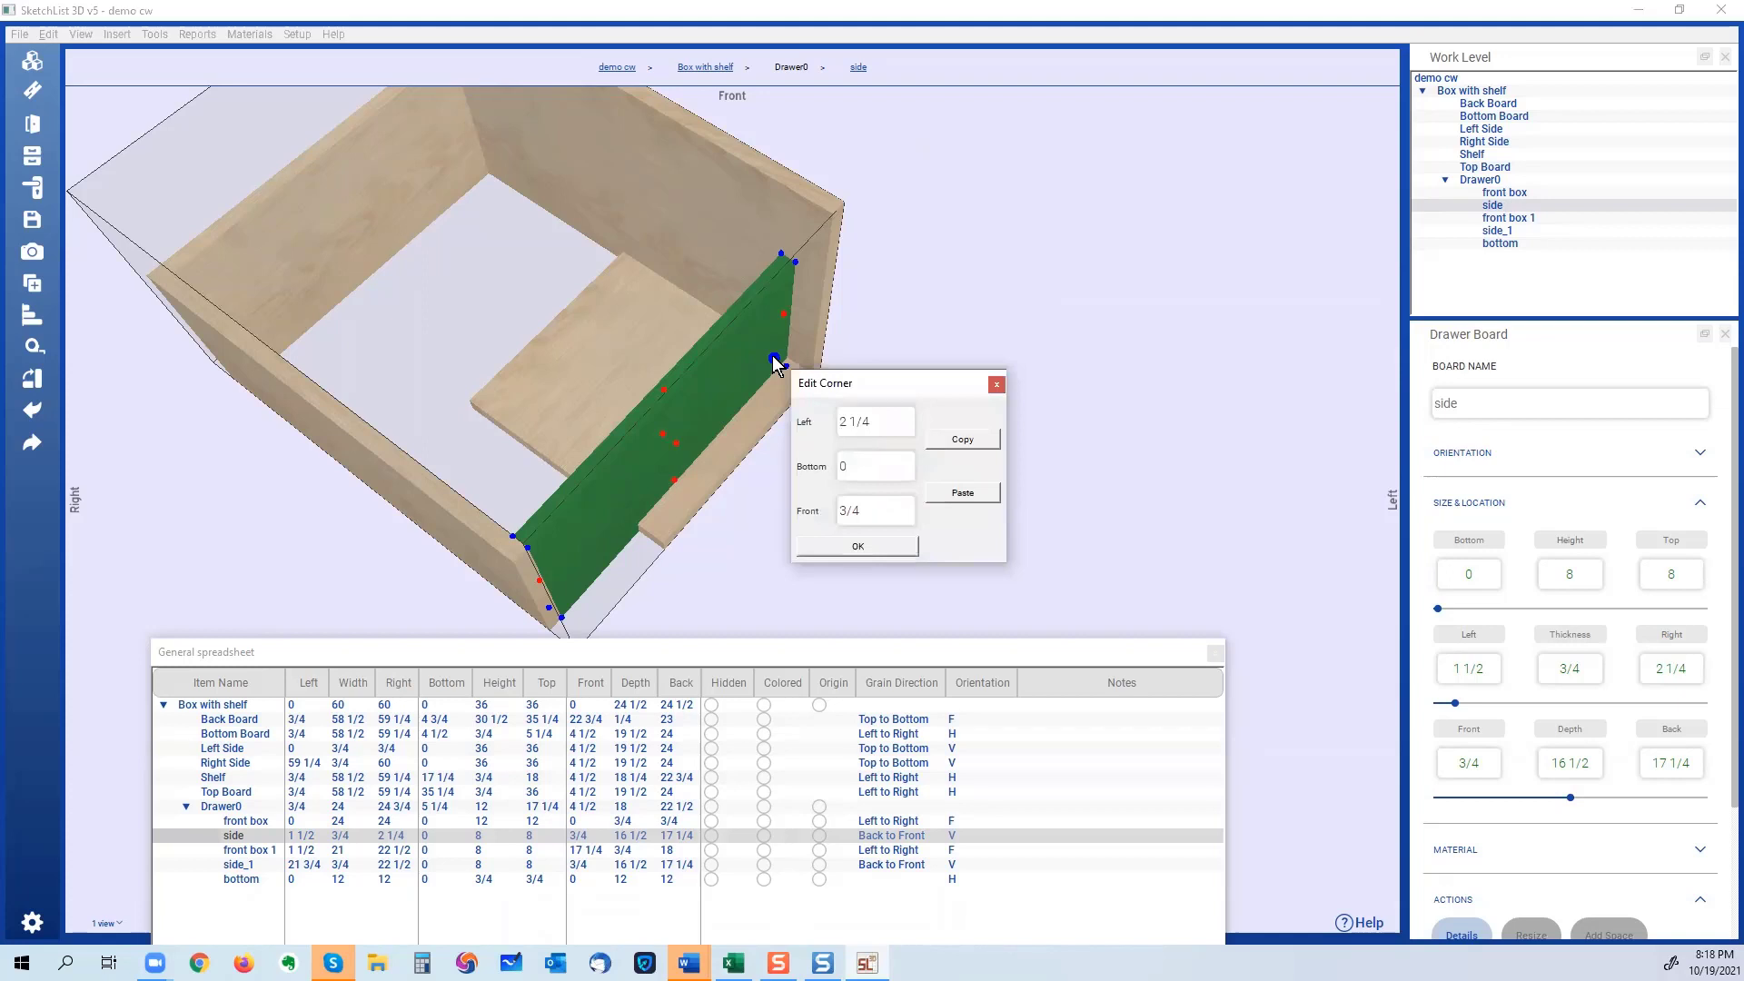
pyautogui.click(963, 446)
pyautogui.click(874, 543)
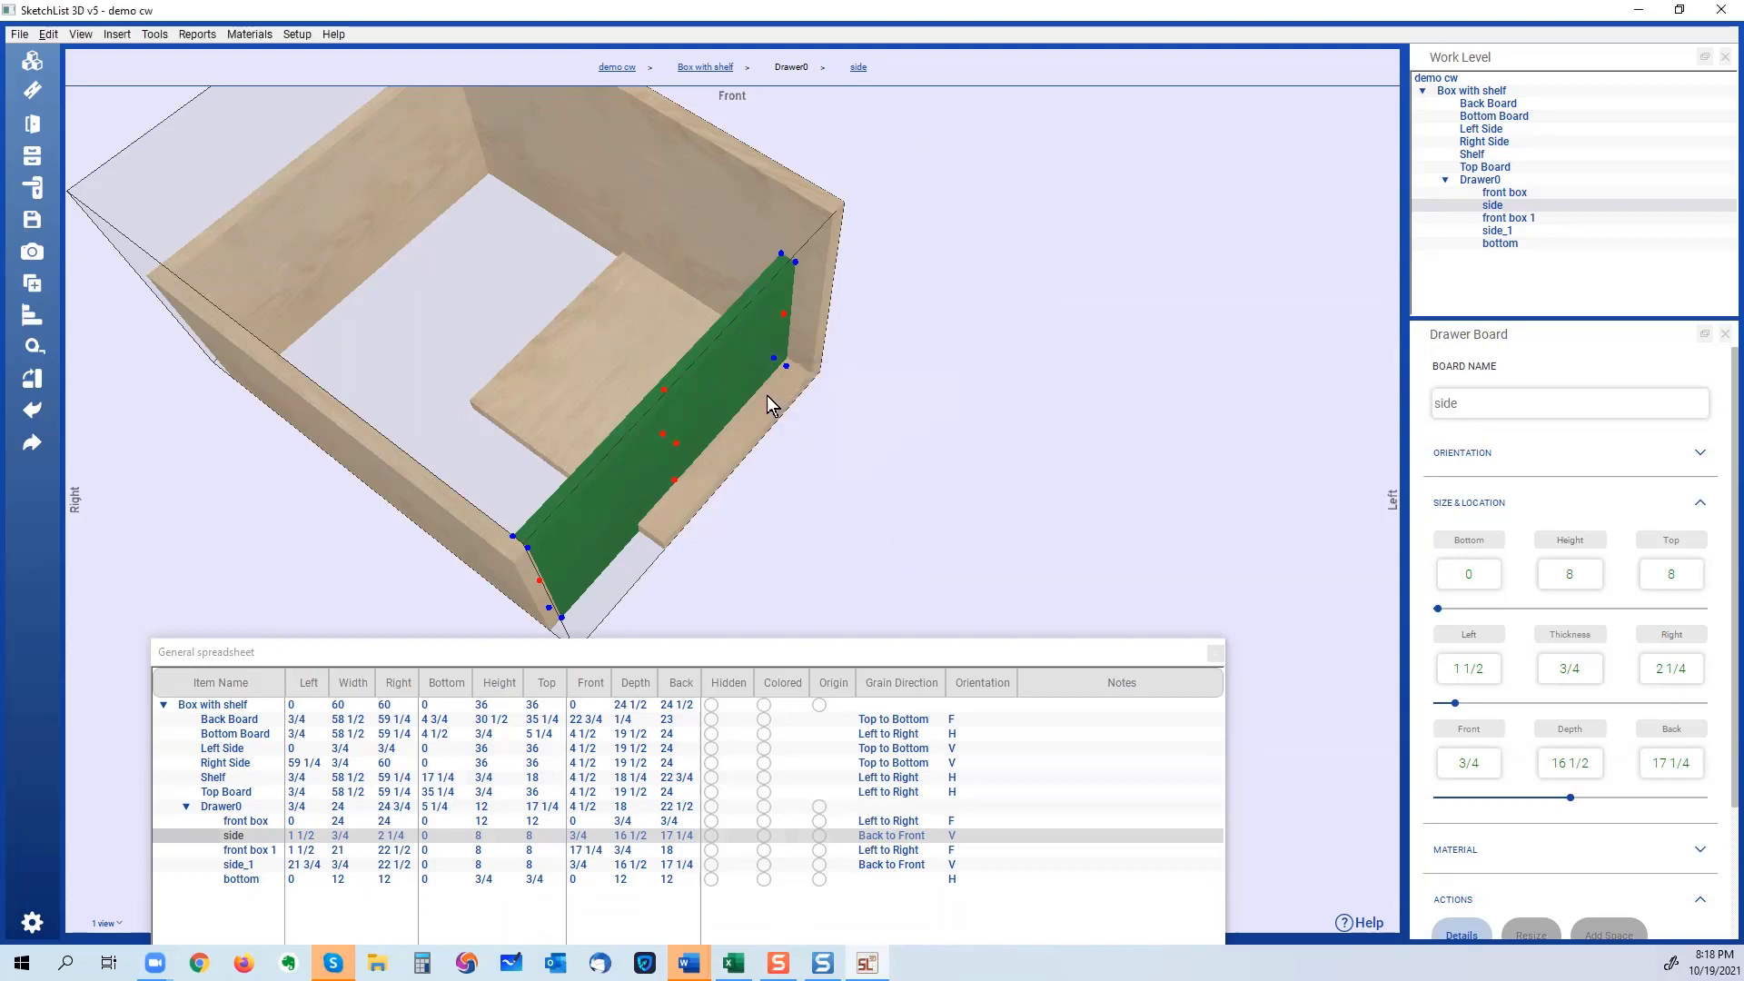
pyautogui.click(766, 395)
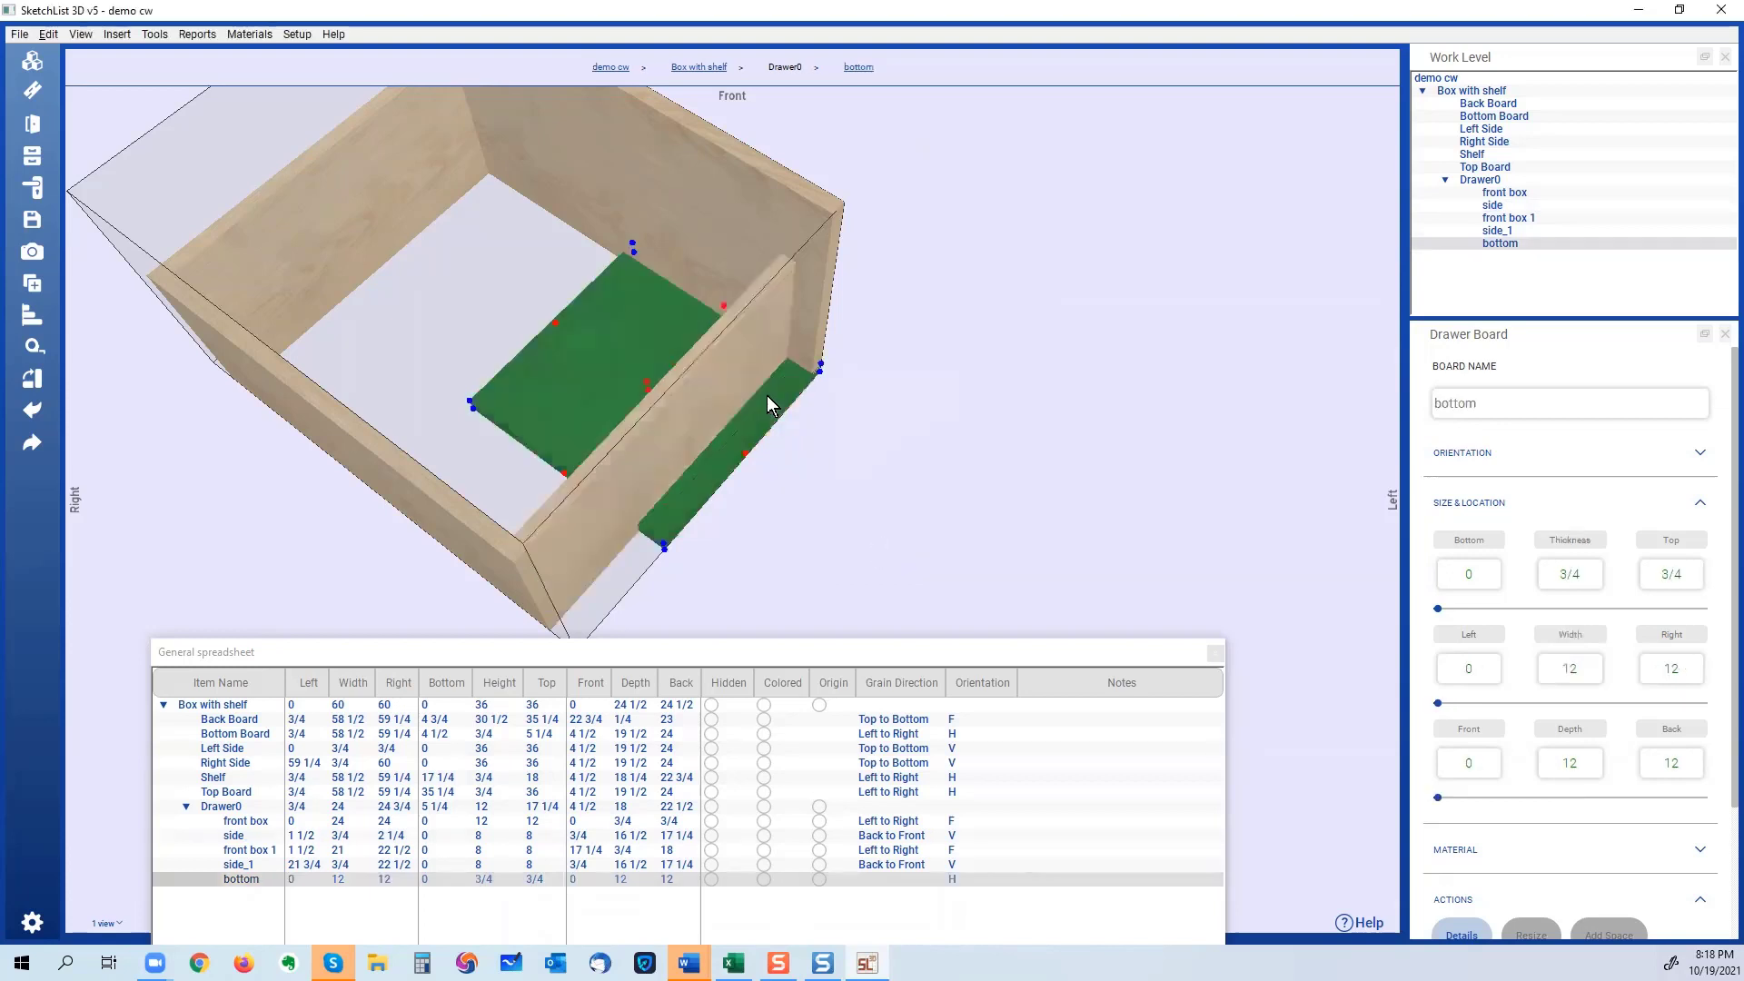
pyautogui.click(820, 373)
pyautogui.click(1010, 507)
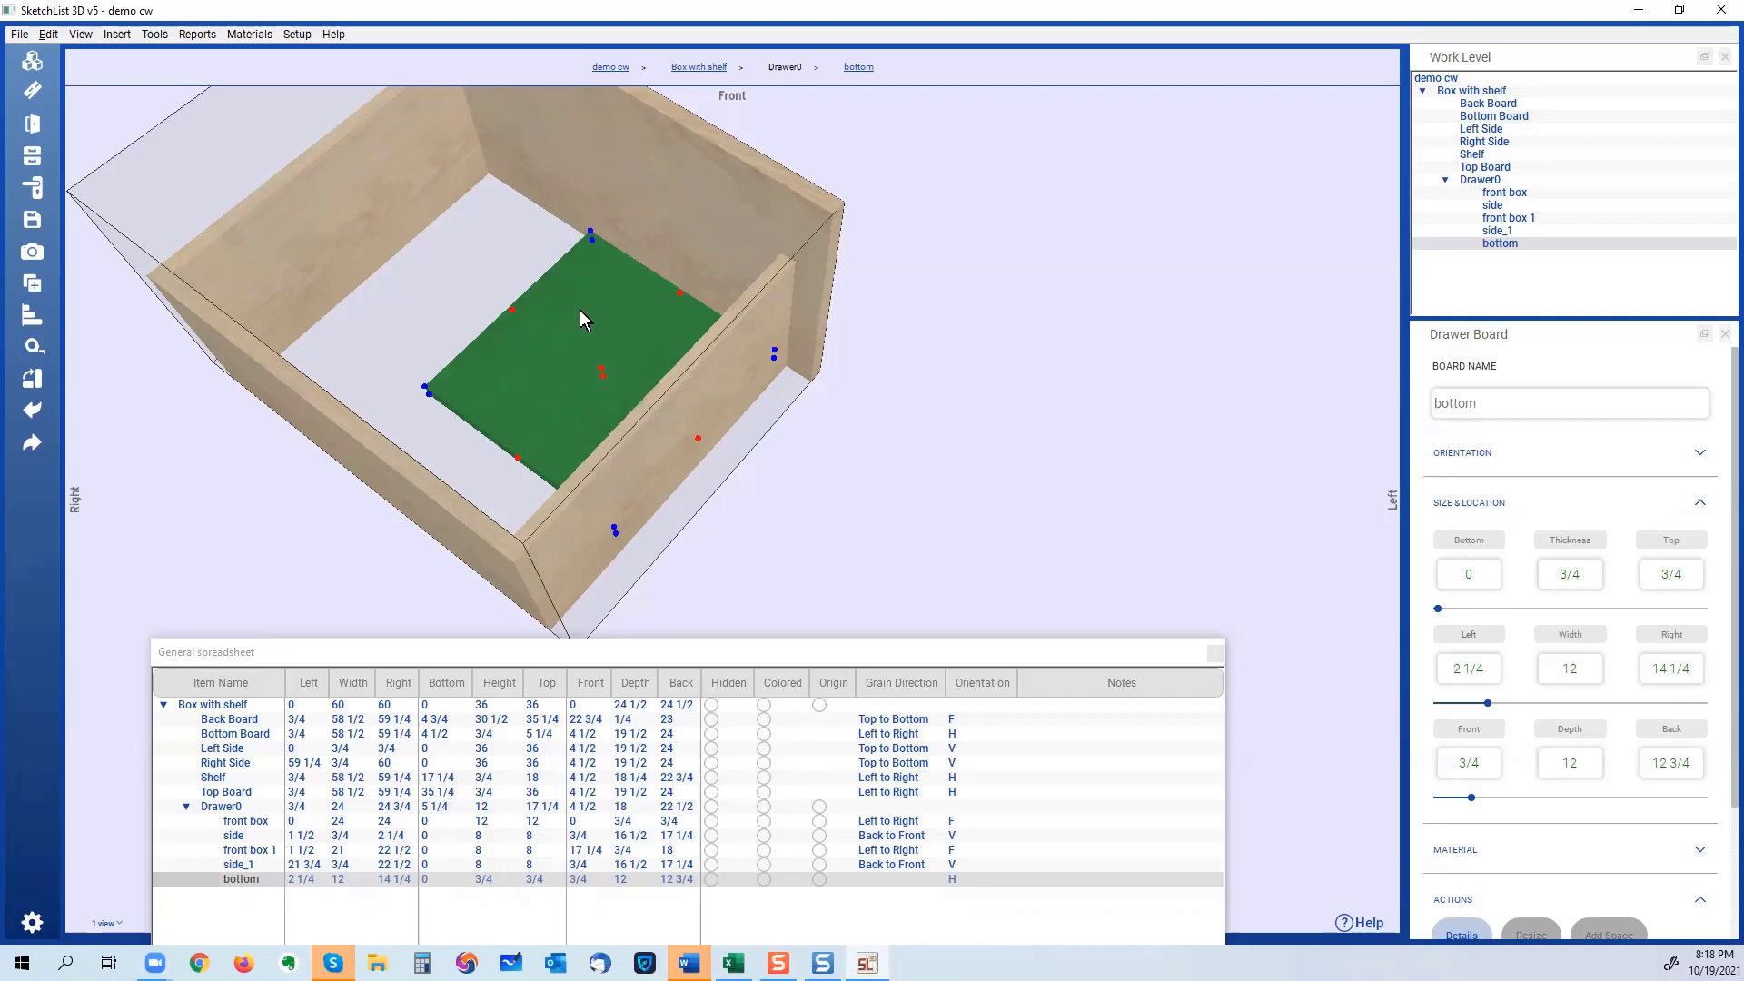
# Stretch the bottom board to 19 1/2 wide and 16 1/2 deep.
pyautogui.moveTo(560, 330); pyautogui.dragTo(385, 242)
pyautogui.moveTo(483, 340); pyautogui.dragTo(724, 393)
pyautogui.click(614, 312)
pyautogui.click(478, 271)
pyautogui.click(724, 394)
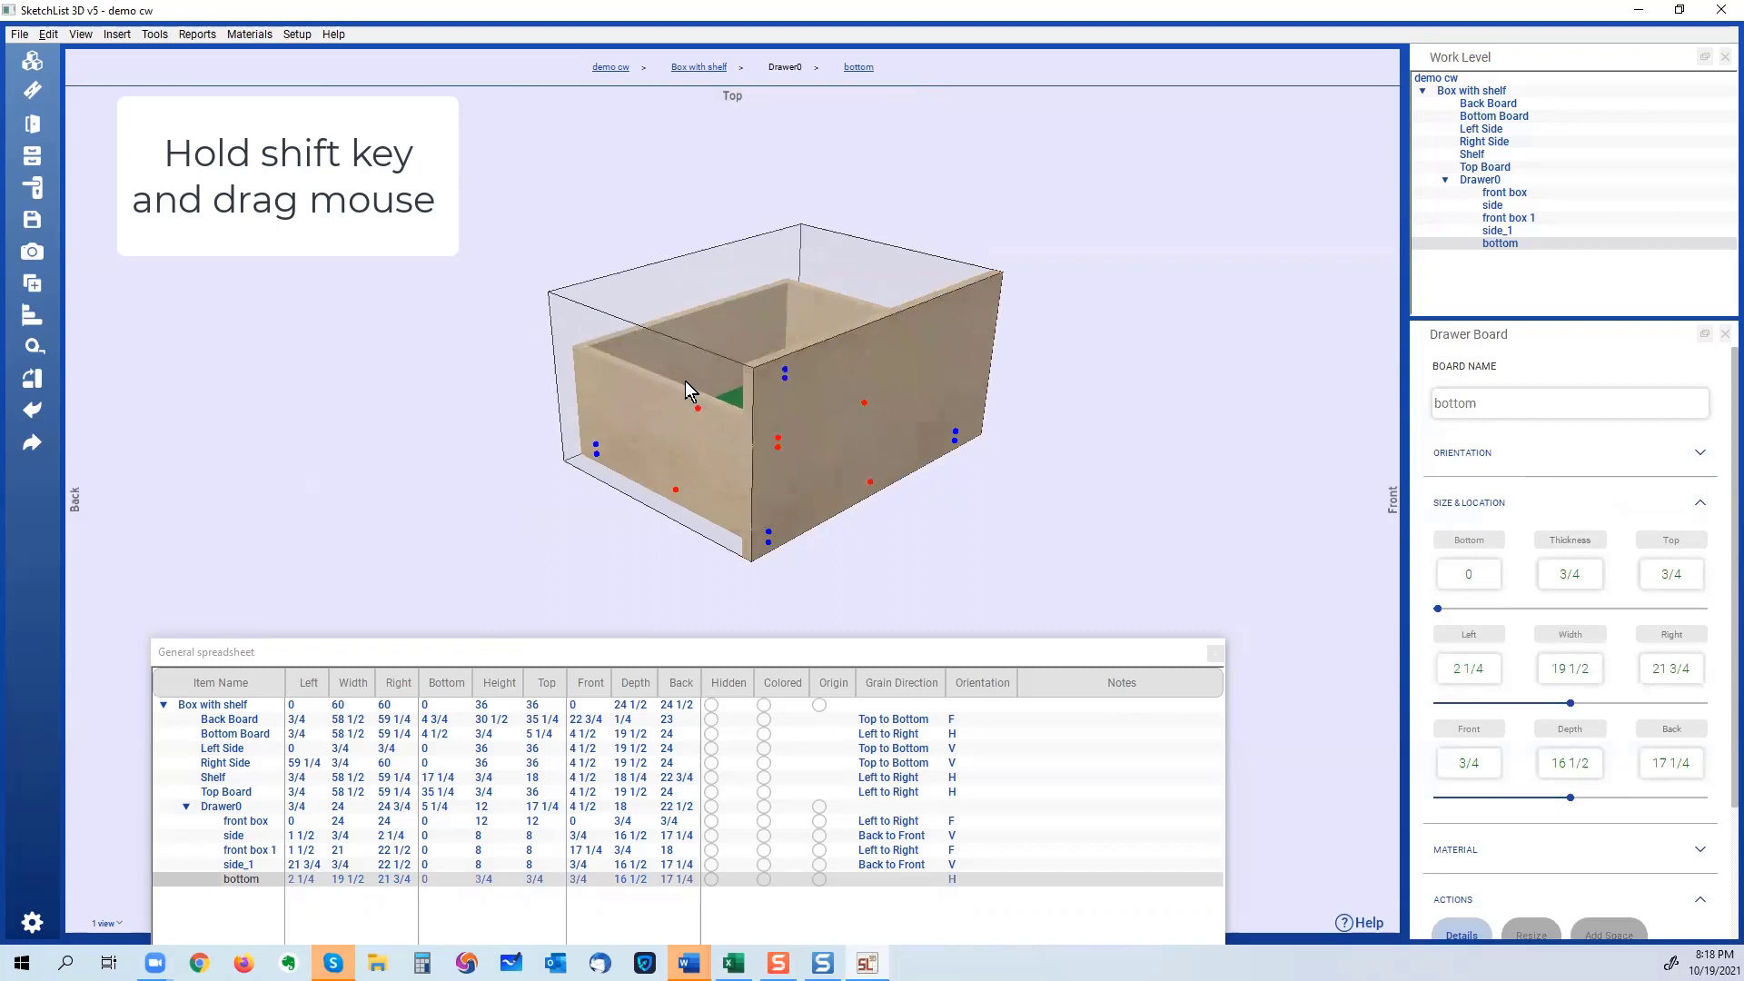
# Isolate the drawer side board and save a 1/4 tenon joint on its 8-long edges.
pyautogui.click(772, 417)
pyautogui.keyDown('shift'); pyautogui.moveTo(772, 418); pyautogui.dragTo(565, 363); pyautogui.keyUp('shift')
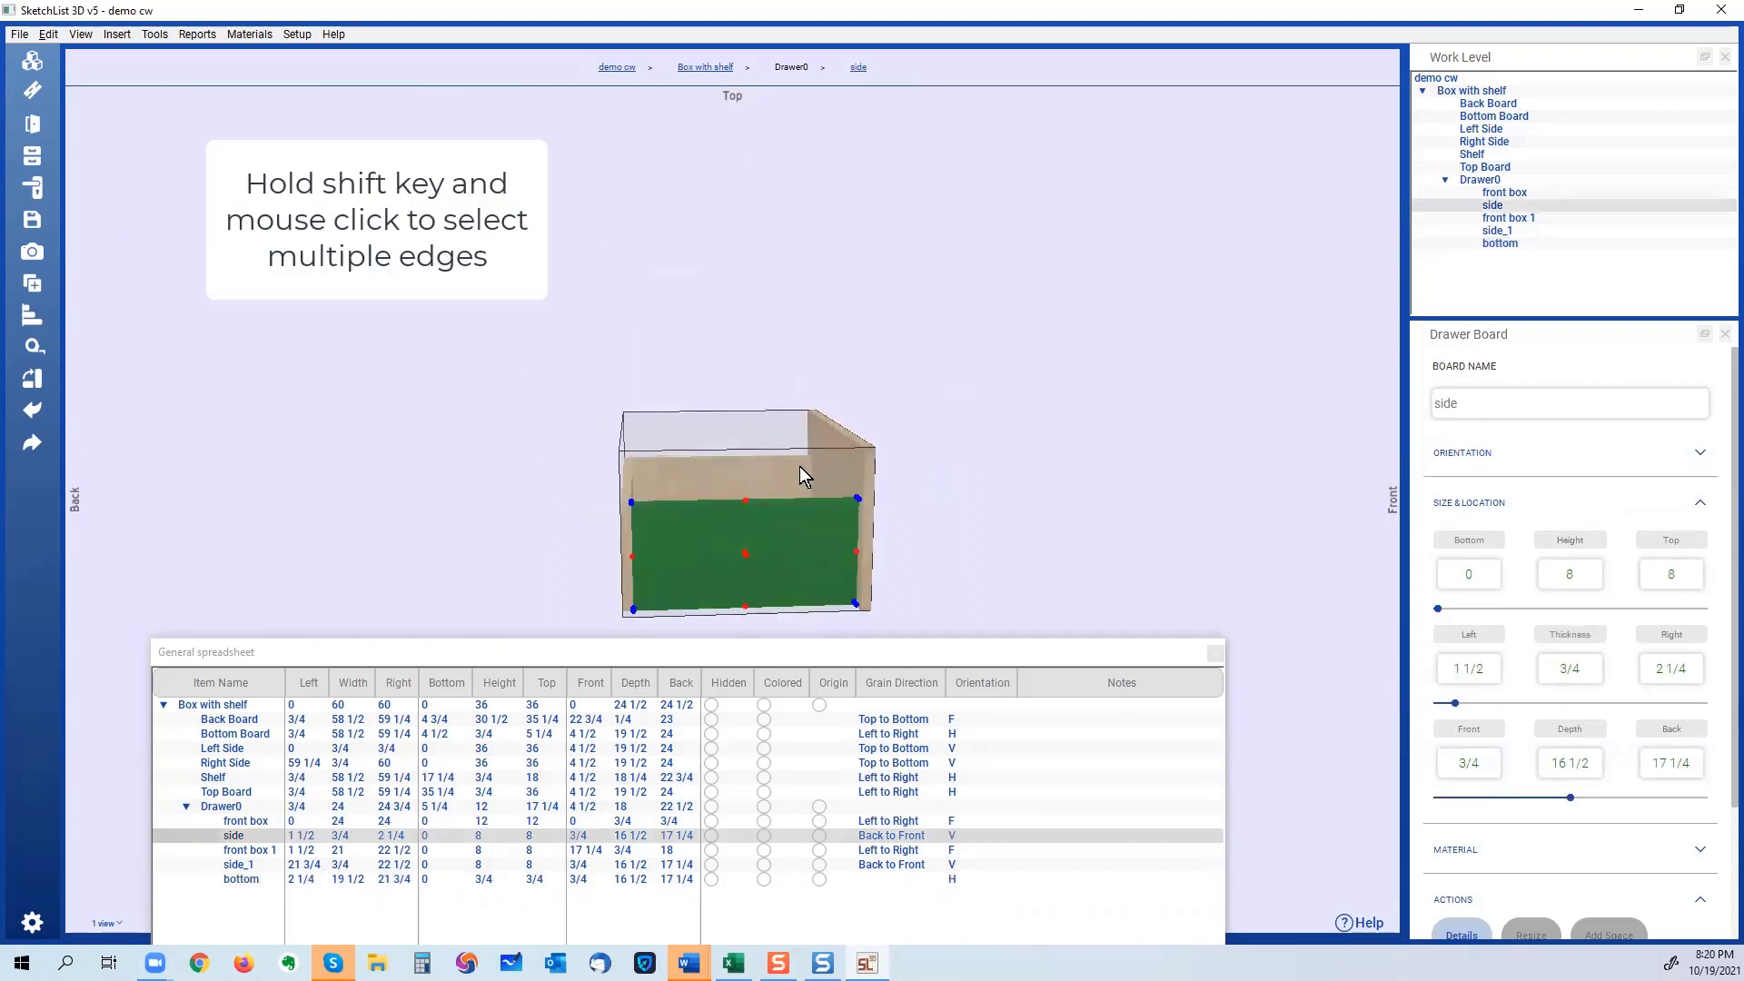
pyautogui.scroll(-2, 1422, 713)
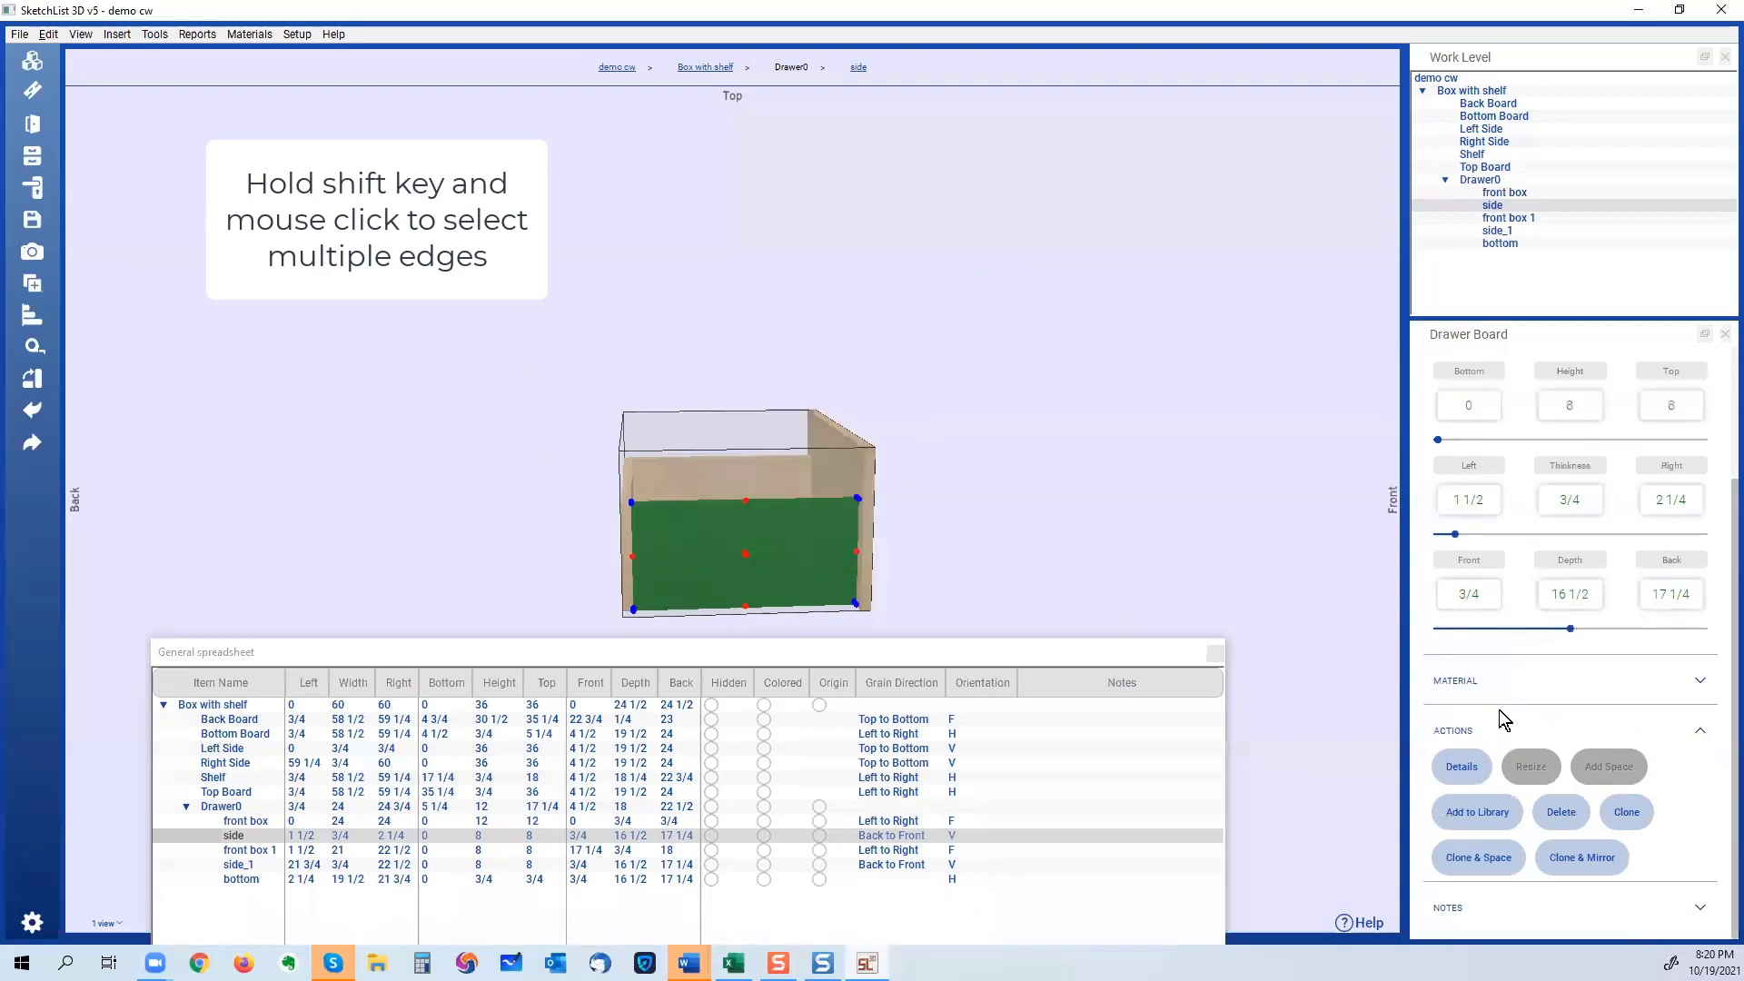
pyautogui.click(1476, 769)
pyautogui.moveTo(745, 477); pyautogui.dragTo(1036, 447)
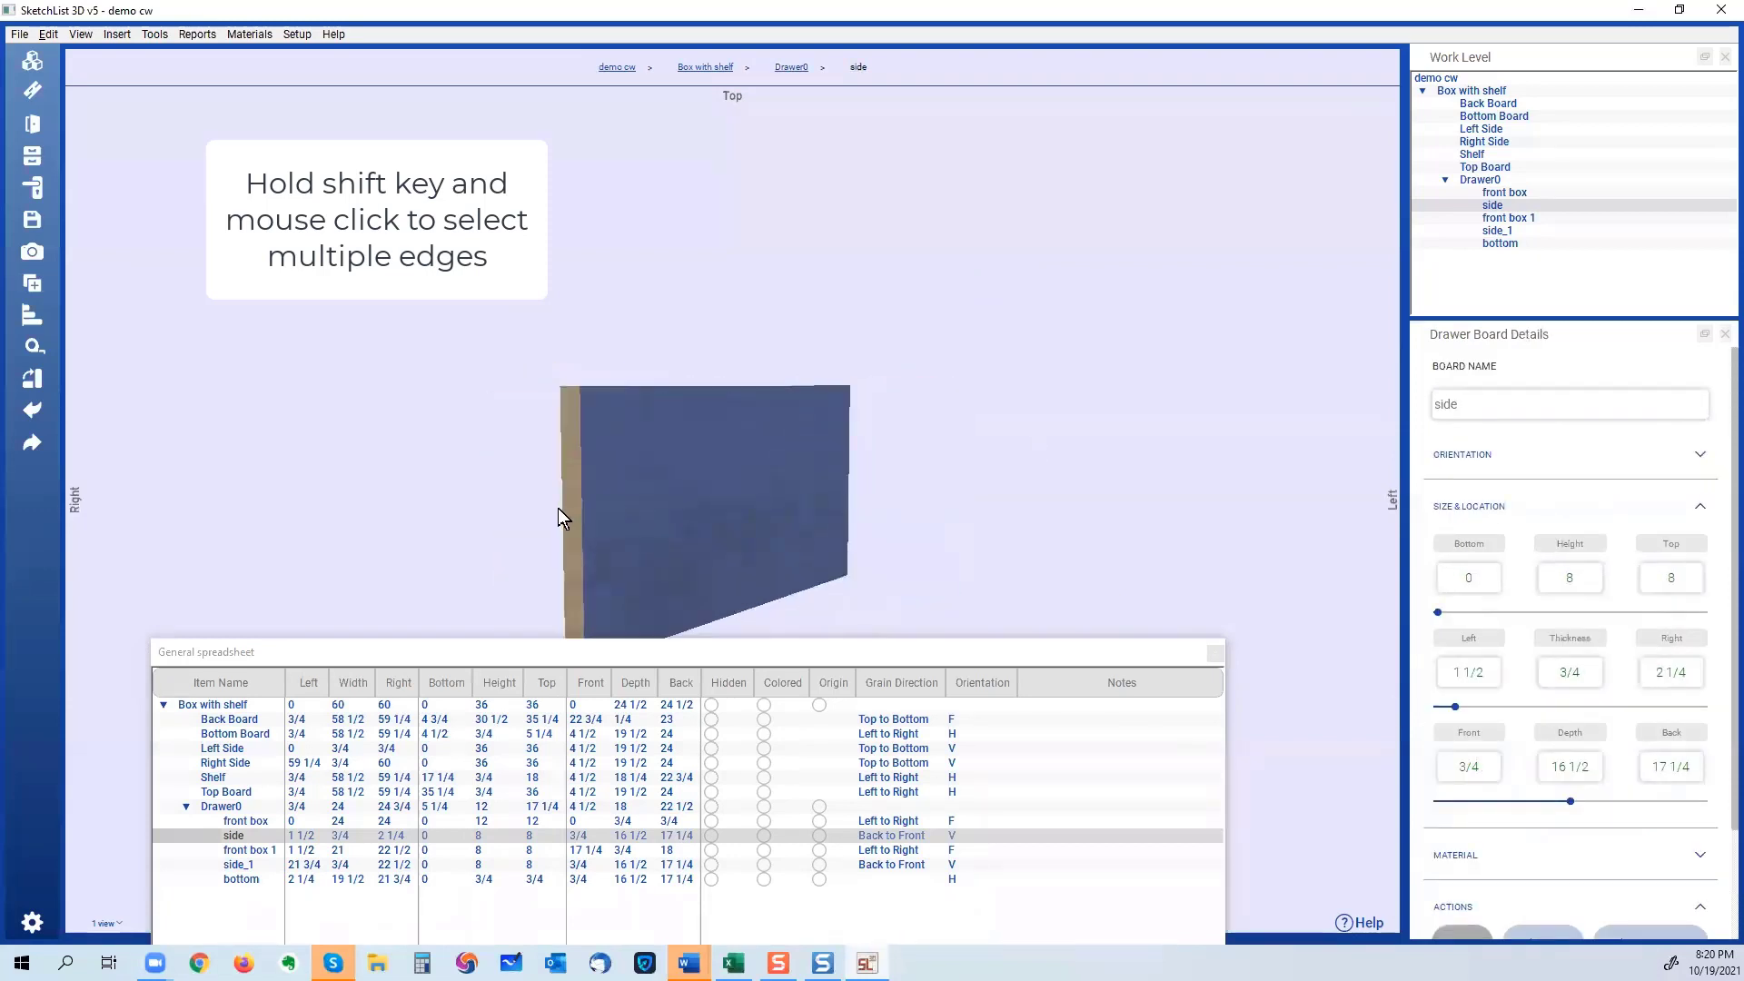
pyautogui.moveTo(569, 515); pyautogui.dragTo(380, 494)
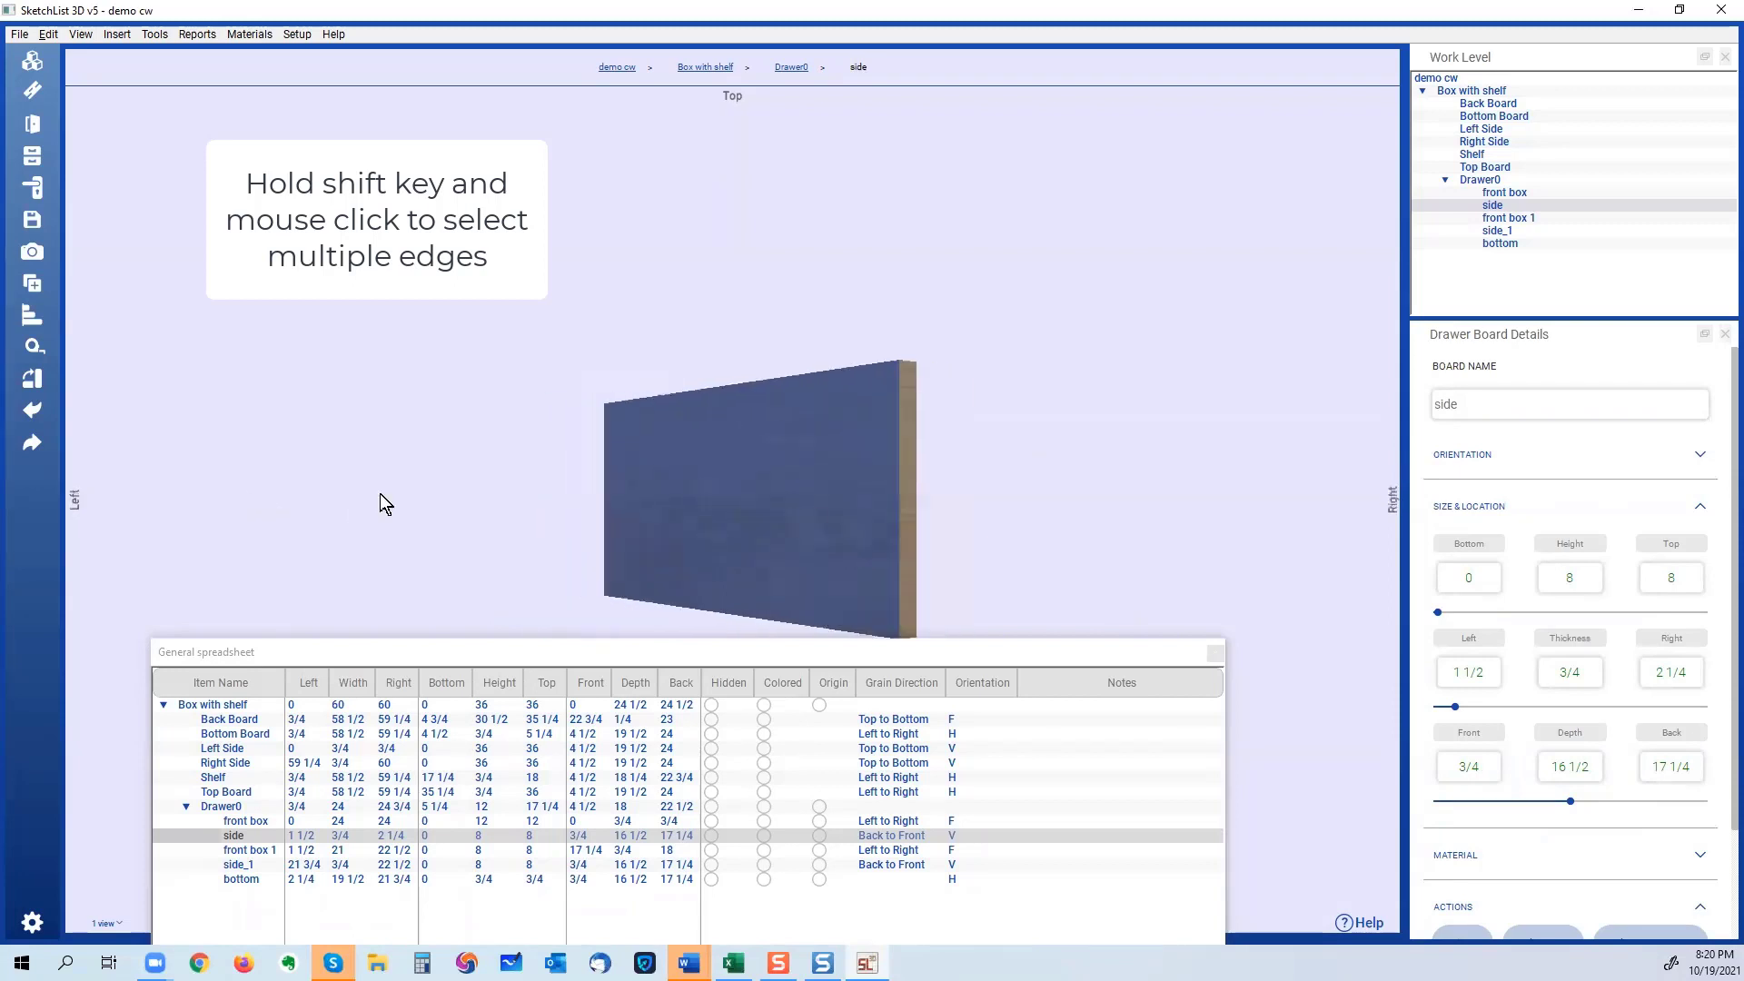
pyautogui.click(909, 491)
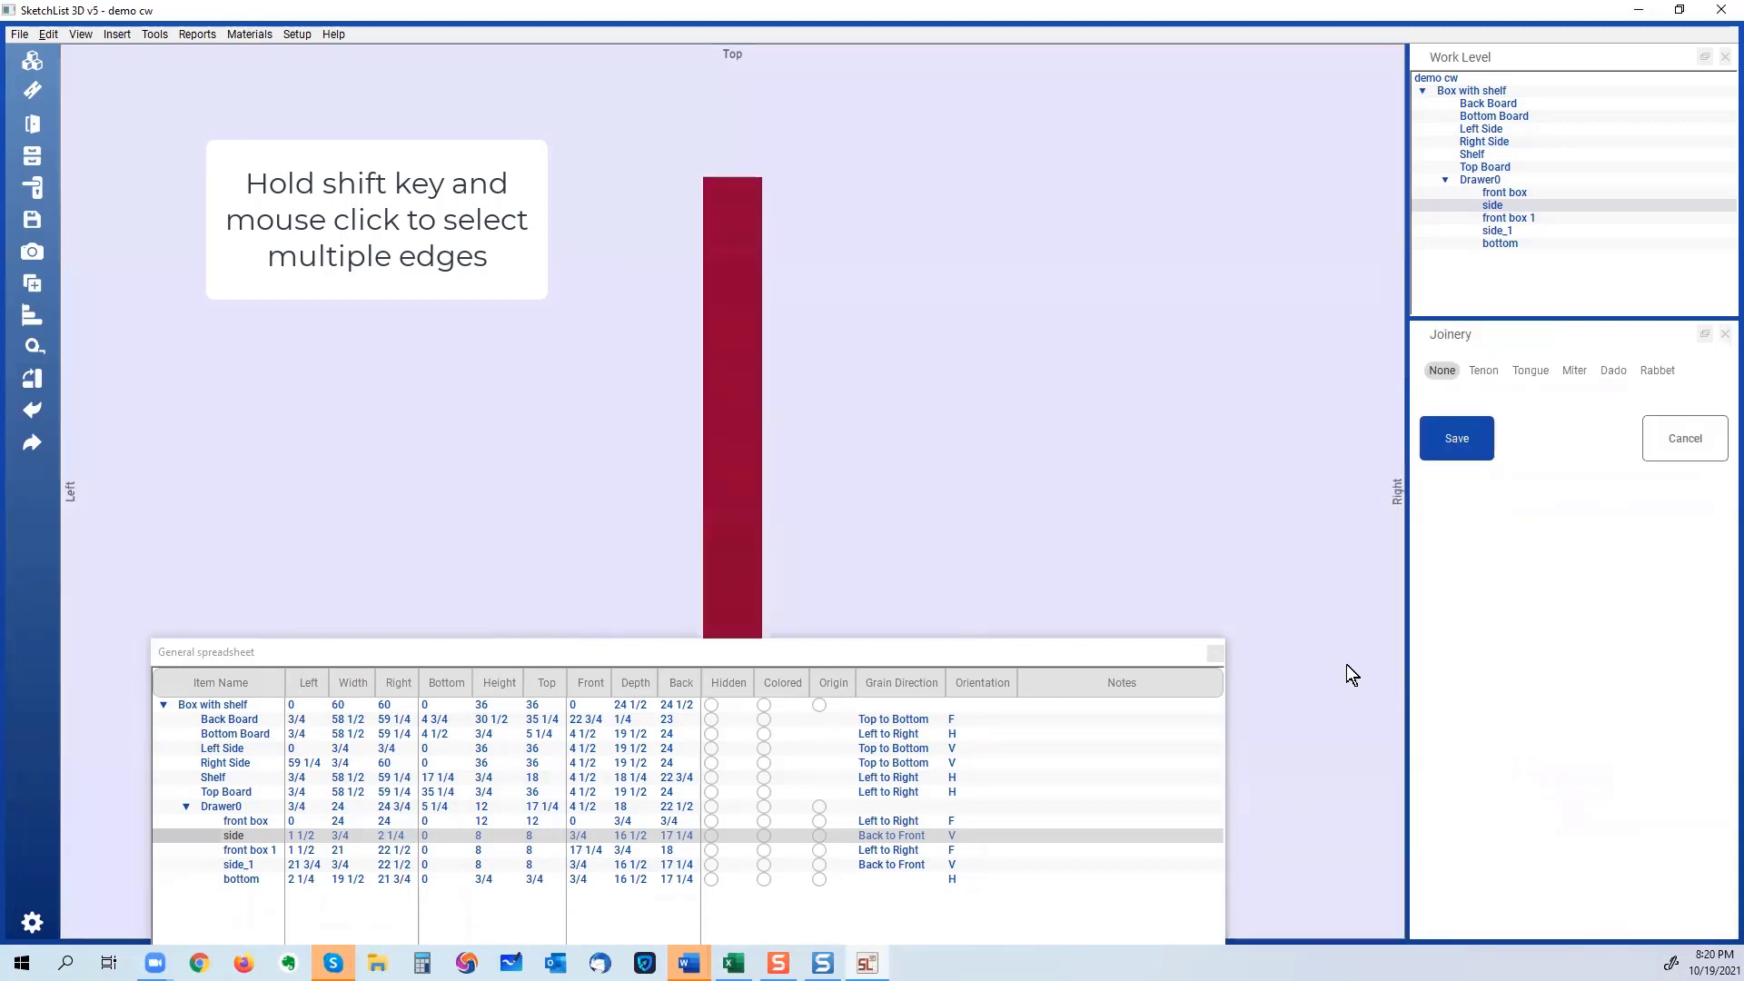
pyautogui.click(1483, 372)
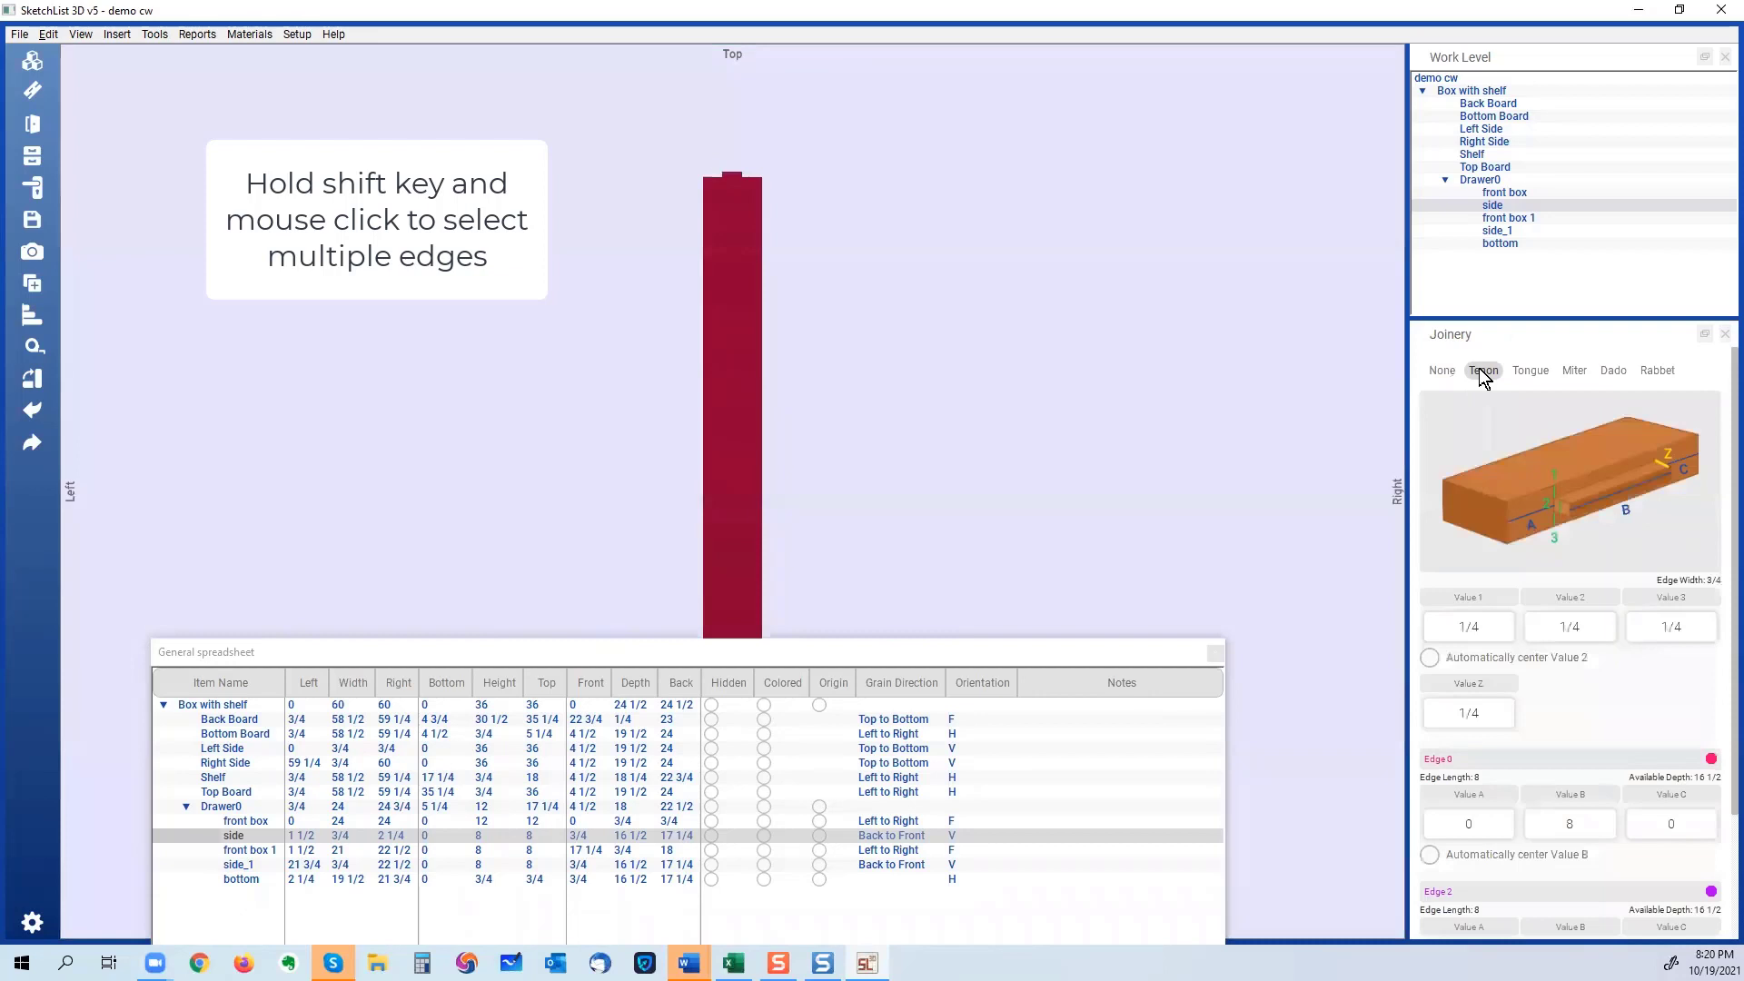
pyautogui.click(892, 652)
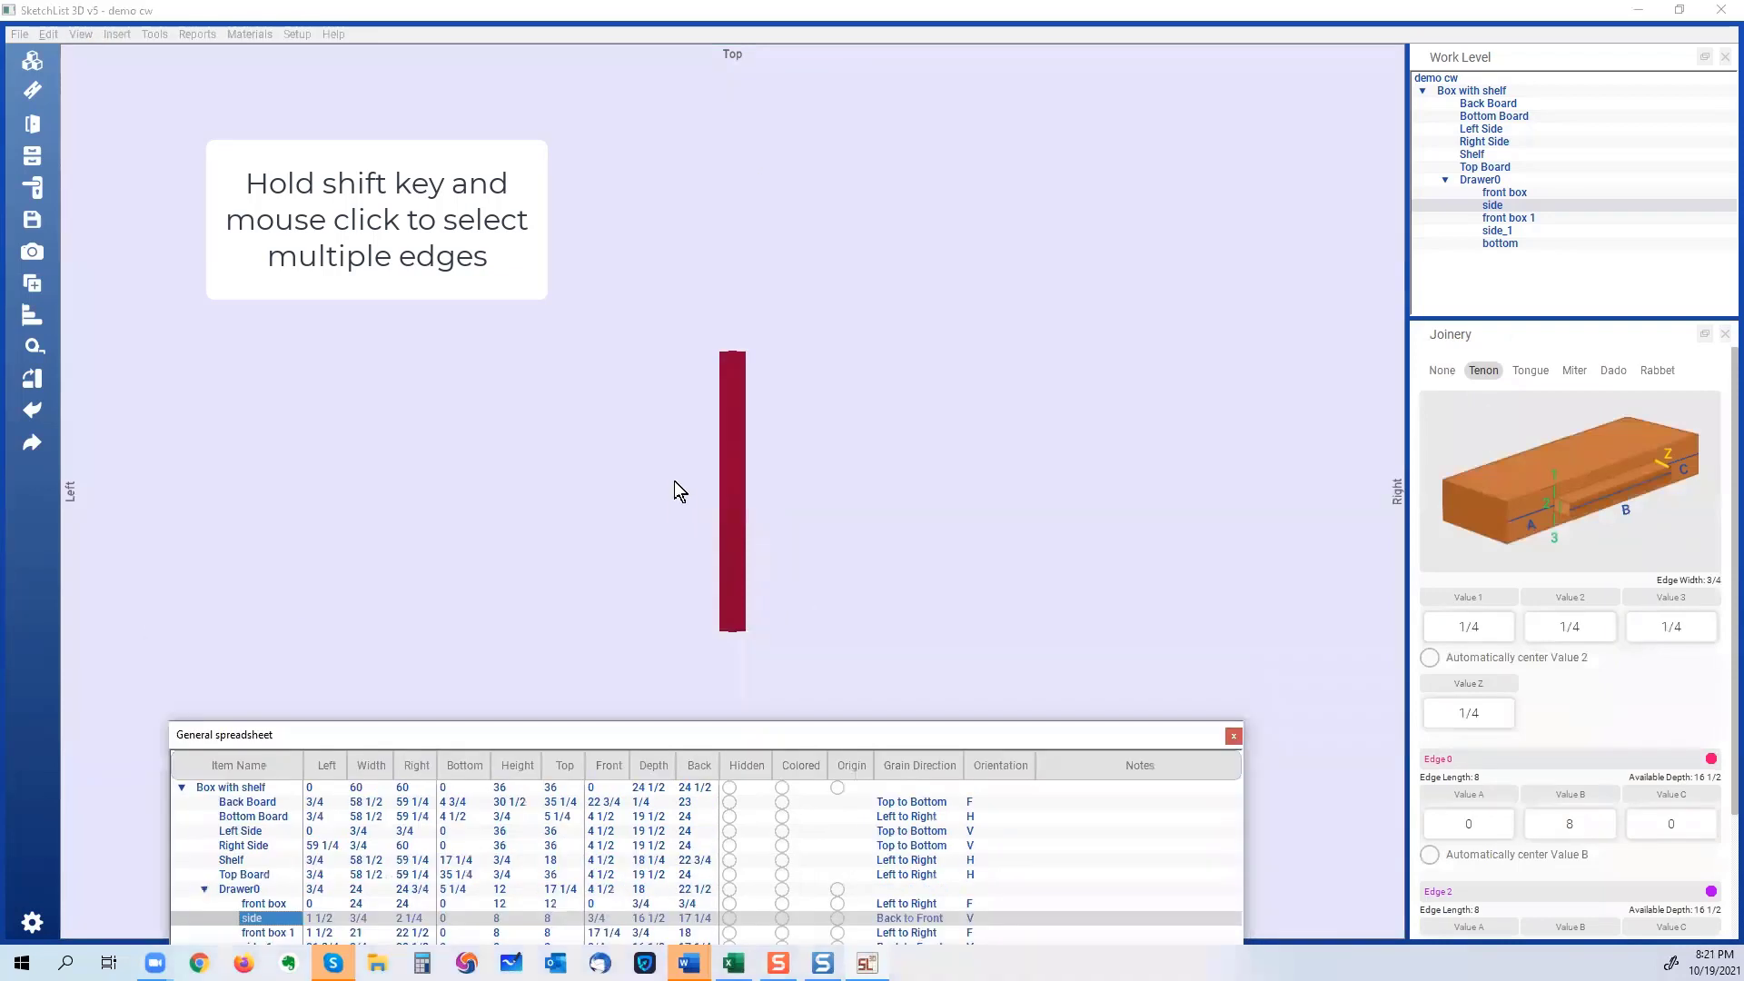
pyautogui.scroll(-3, 1545, 690)
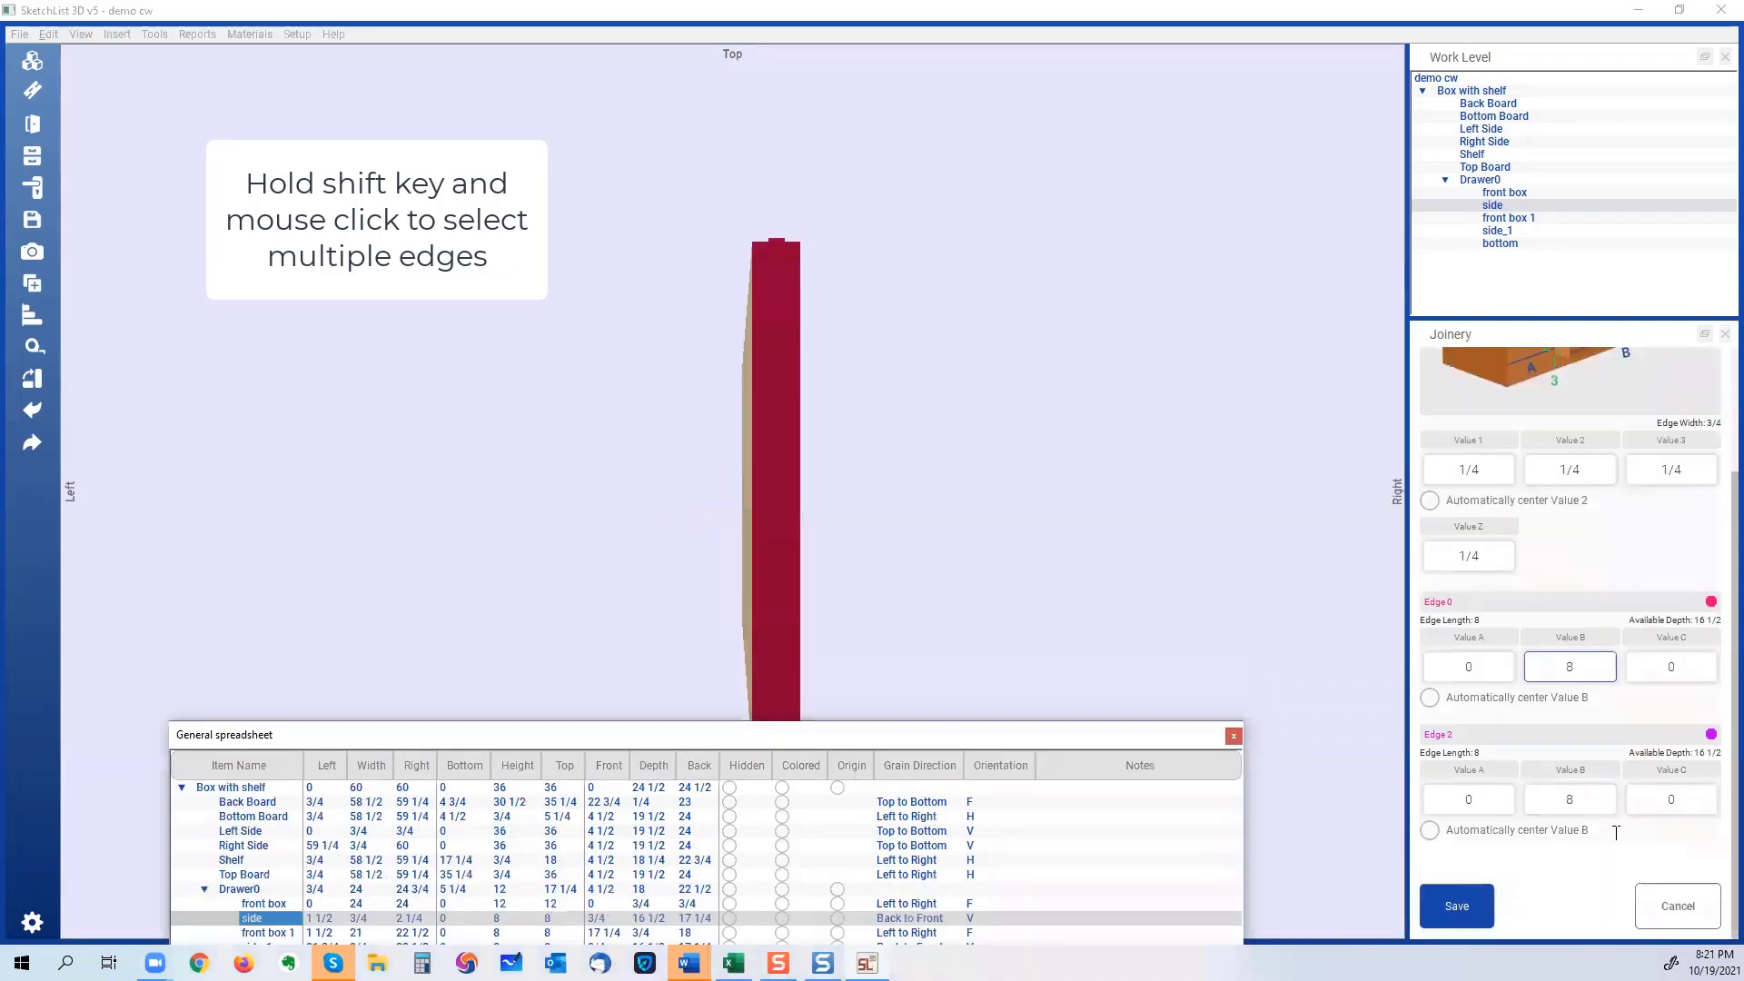
pyautogui.click(1460, 903)
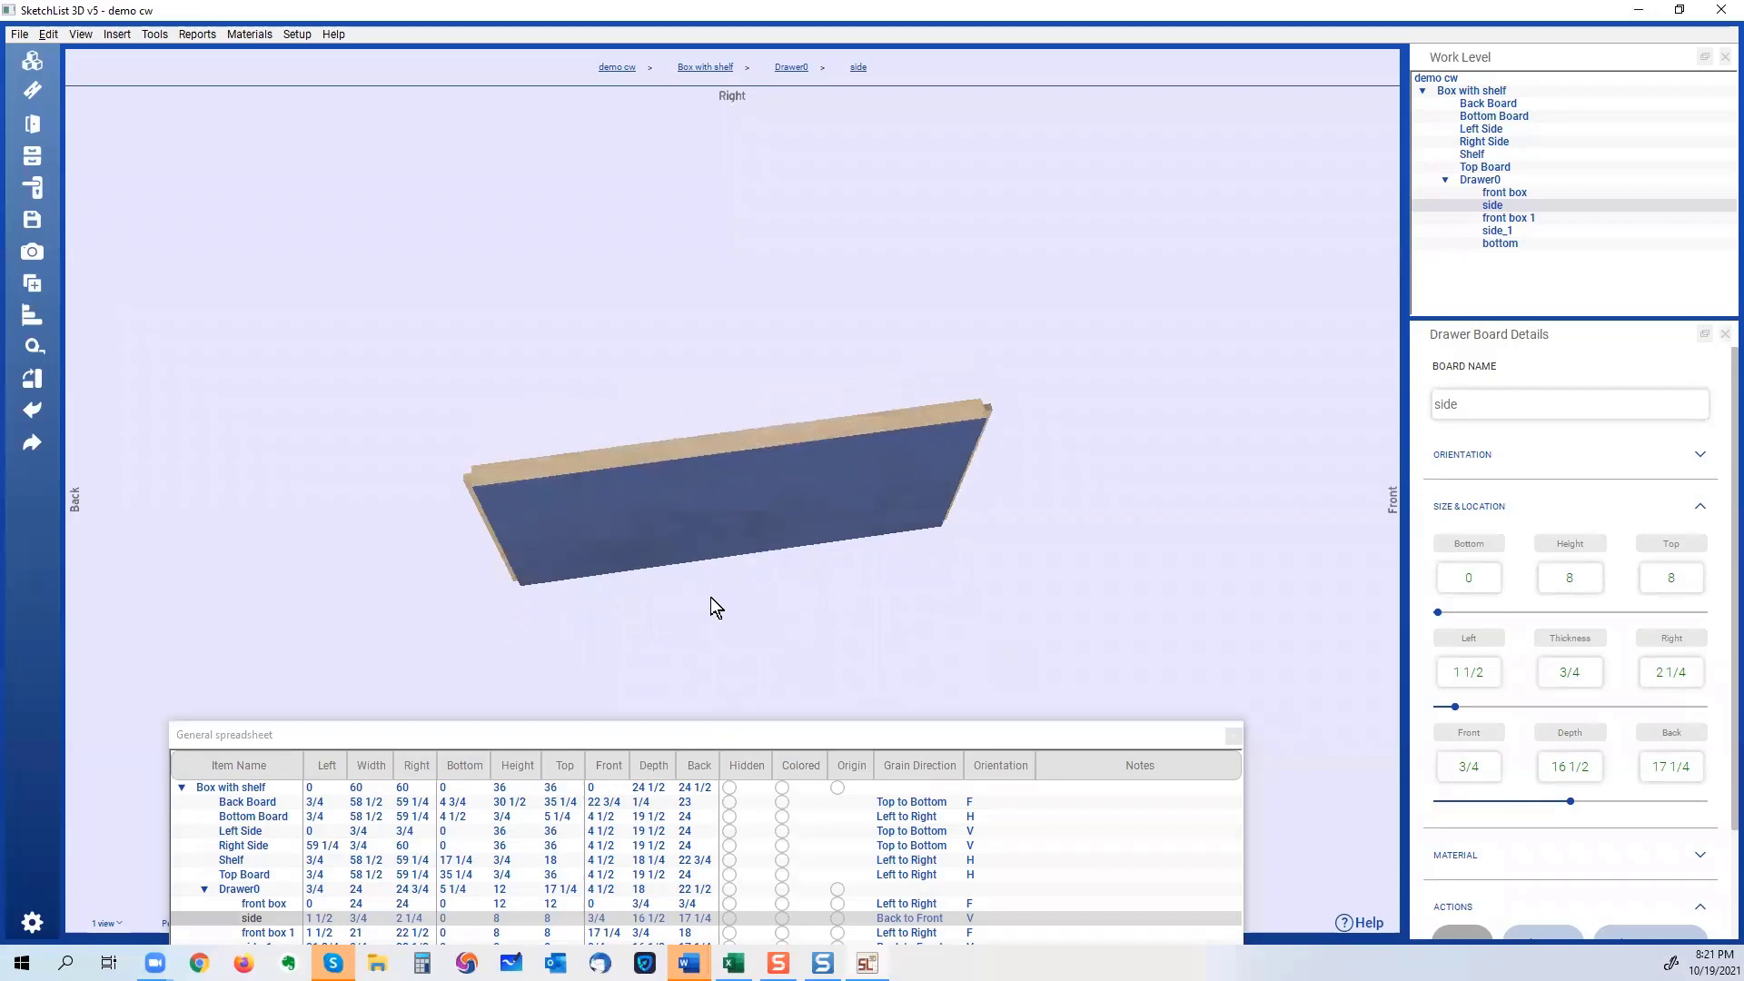
pyautogui.moveTo(711, 597); pyautogui.dragTo(664, 434)
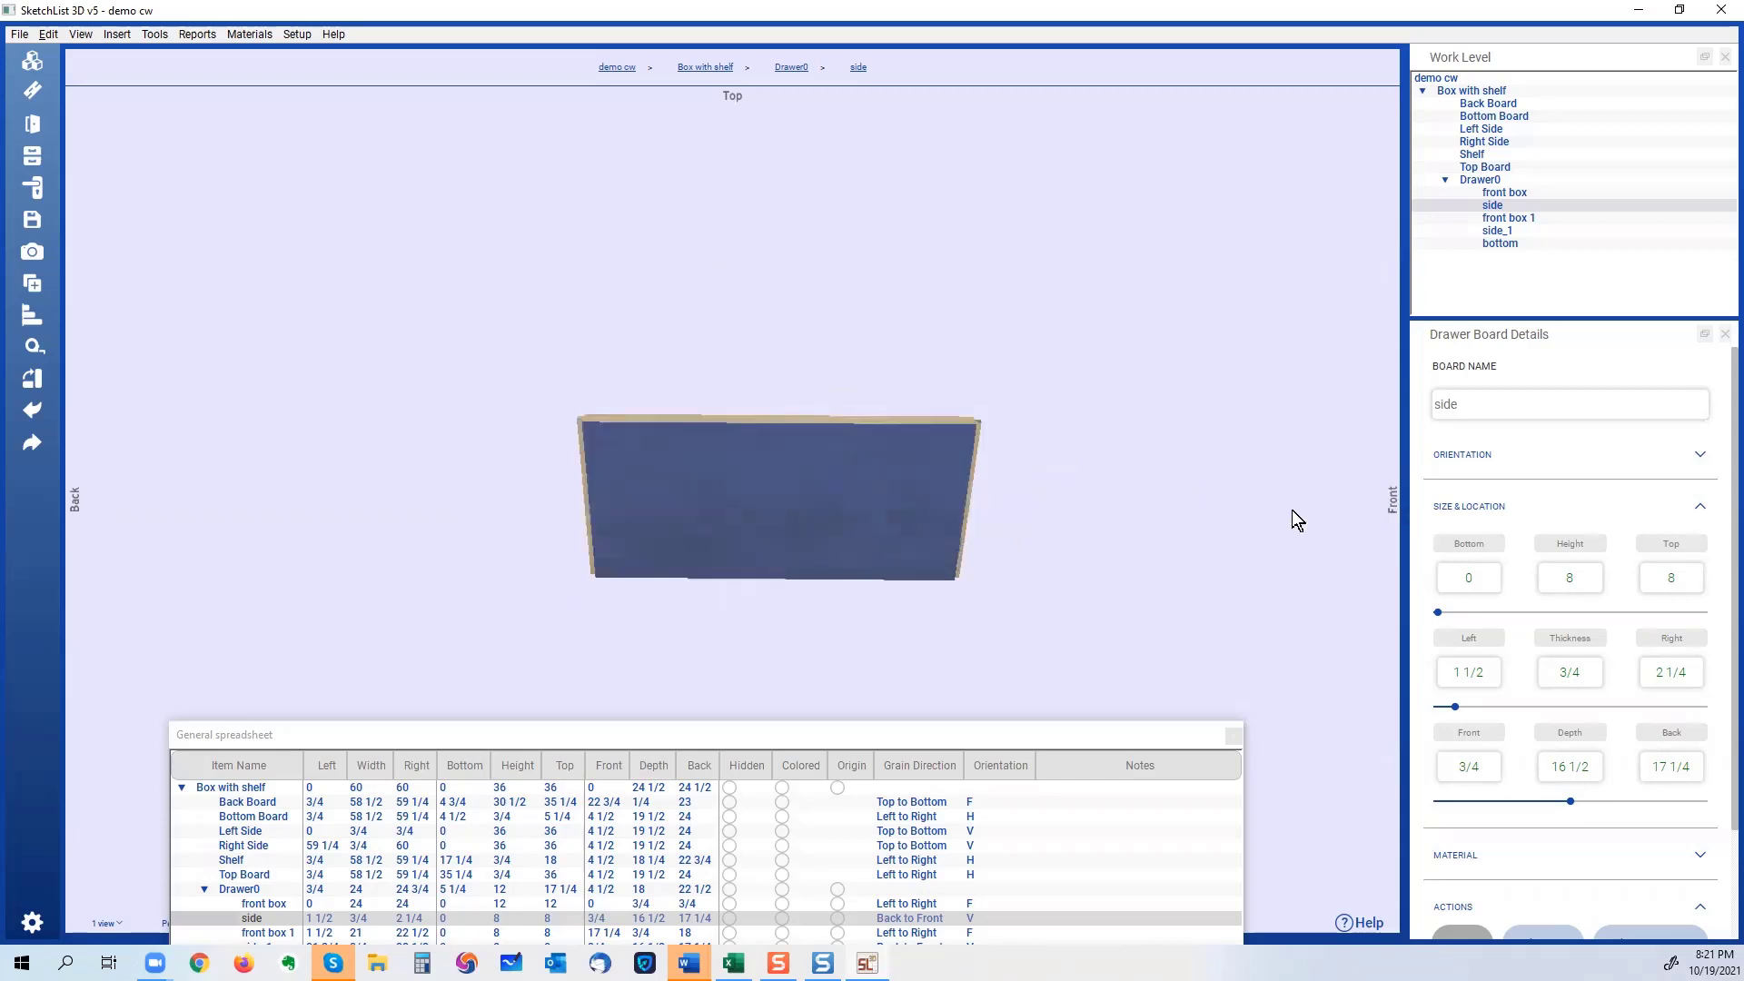
pyautogui.scroll(3, 1217, 513)
pyautogui.moveTo(489, 475); pyautogui.dragTo(778, 358, button='middle')
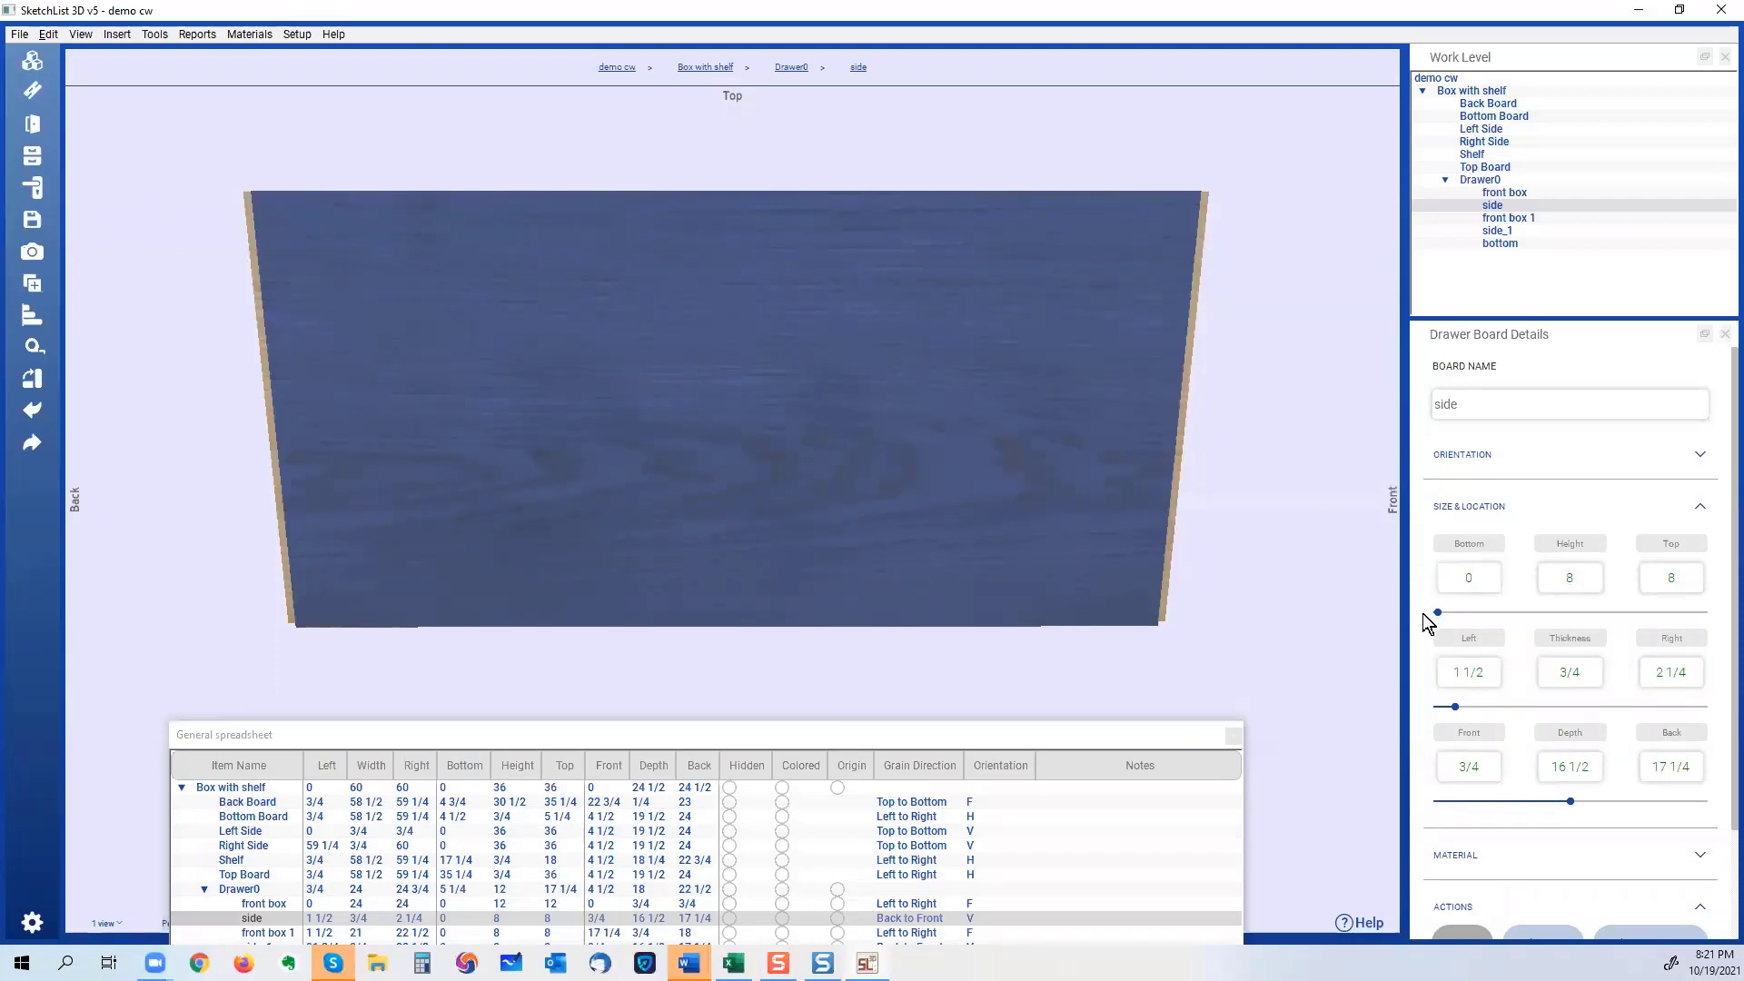
pyautogui.scroll(-2, 1417, 640)
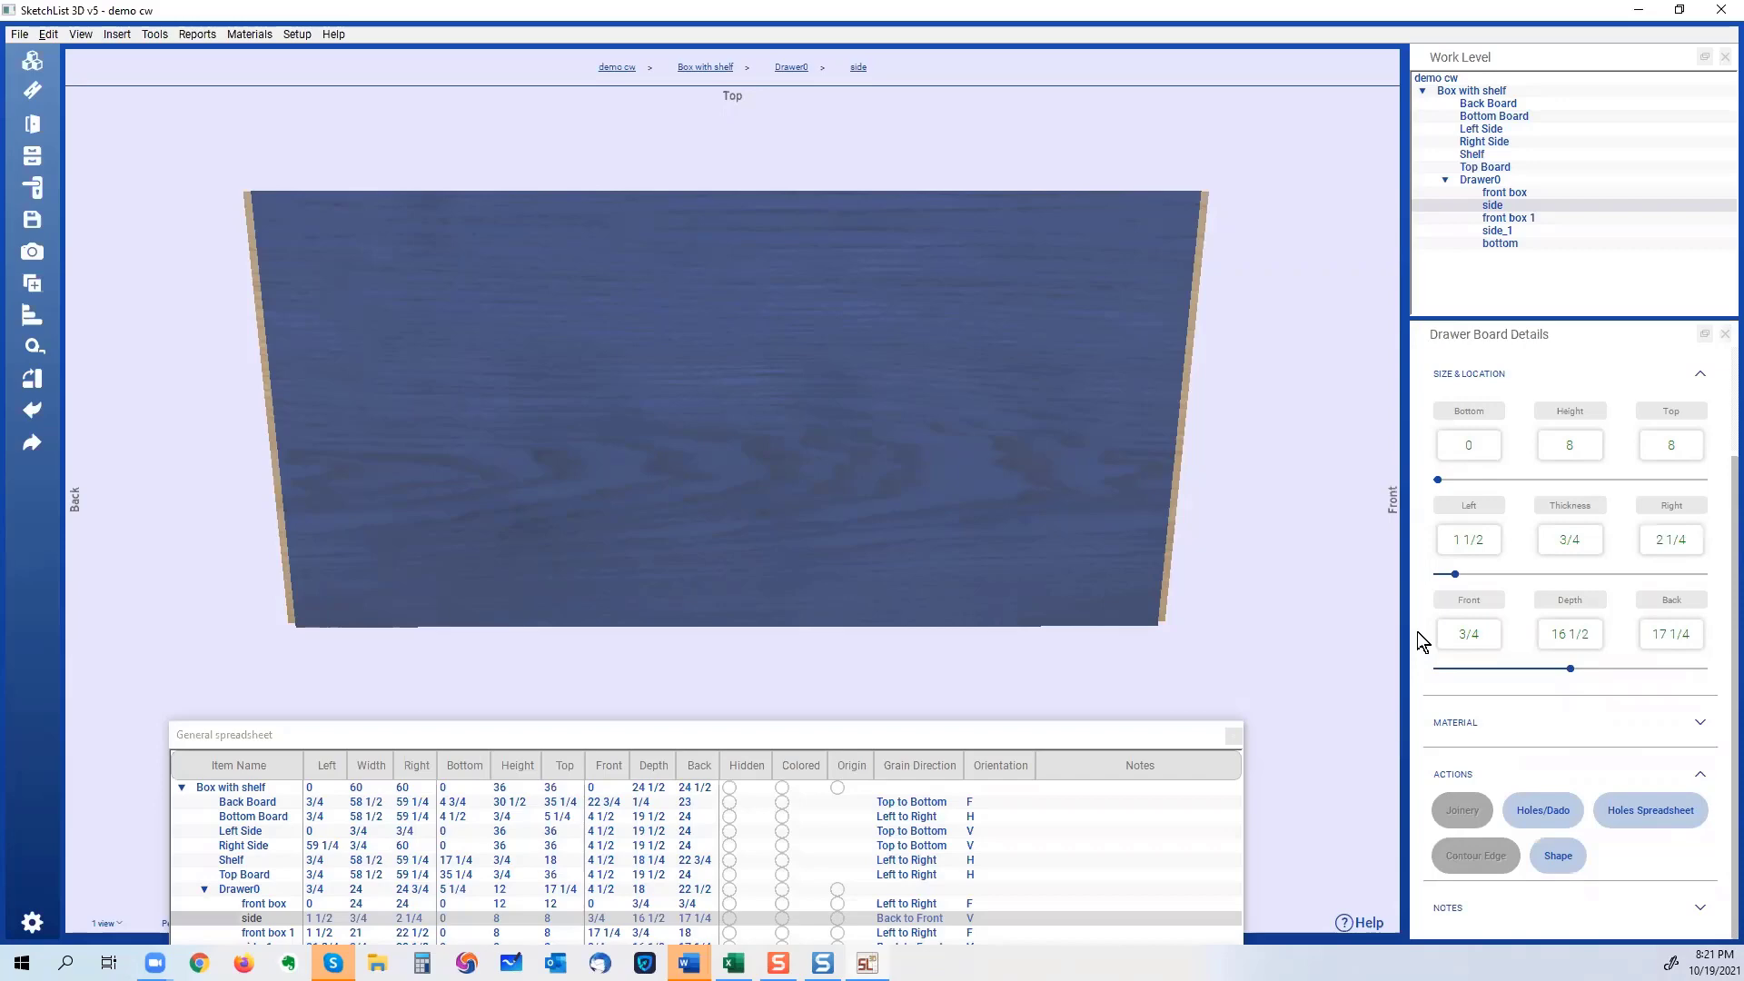
# Clone & Mirror the side board to create side_1 on the opposite drawer side.
pyautogui.click(826, 576)
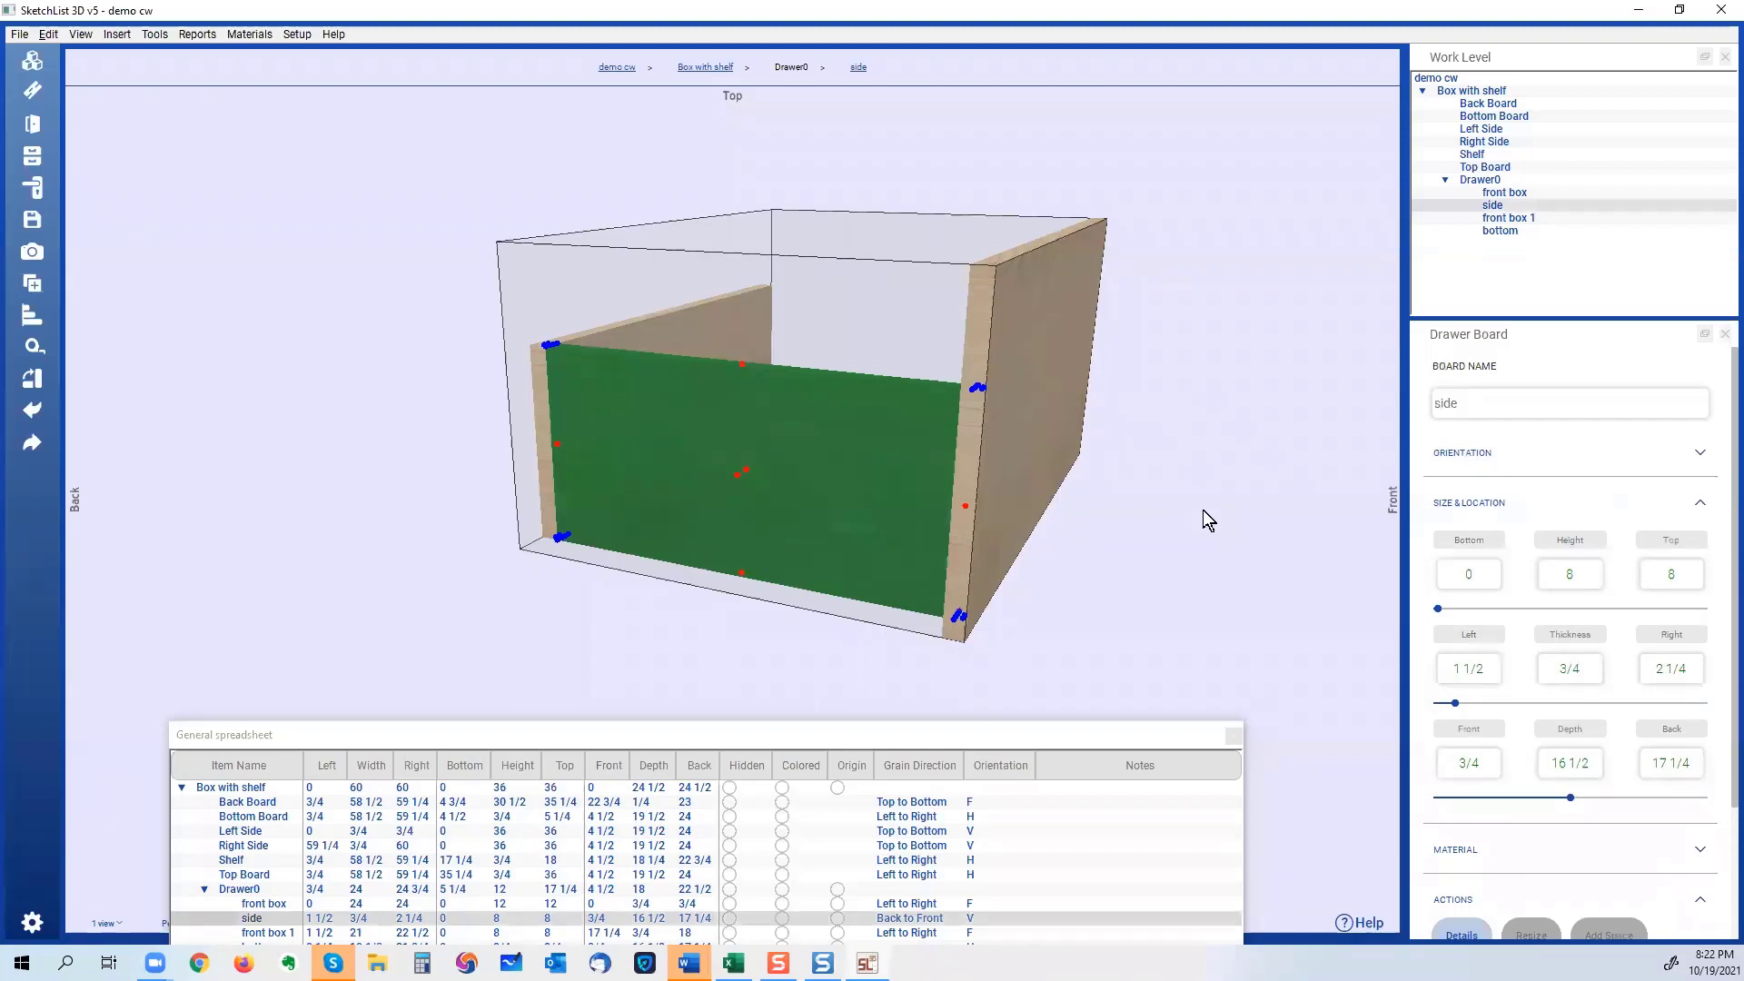
pyautogui.scroll(-2, 1203, 509)
pyautogui.scroll(-1, 1481, 640)
pyautogui.scroll(-1, 1480, 639)
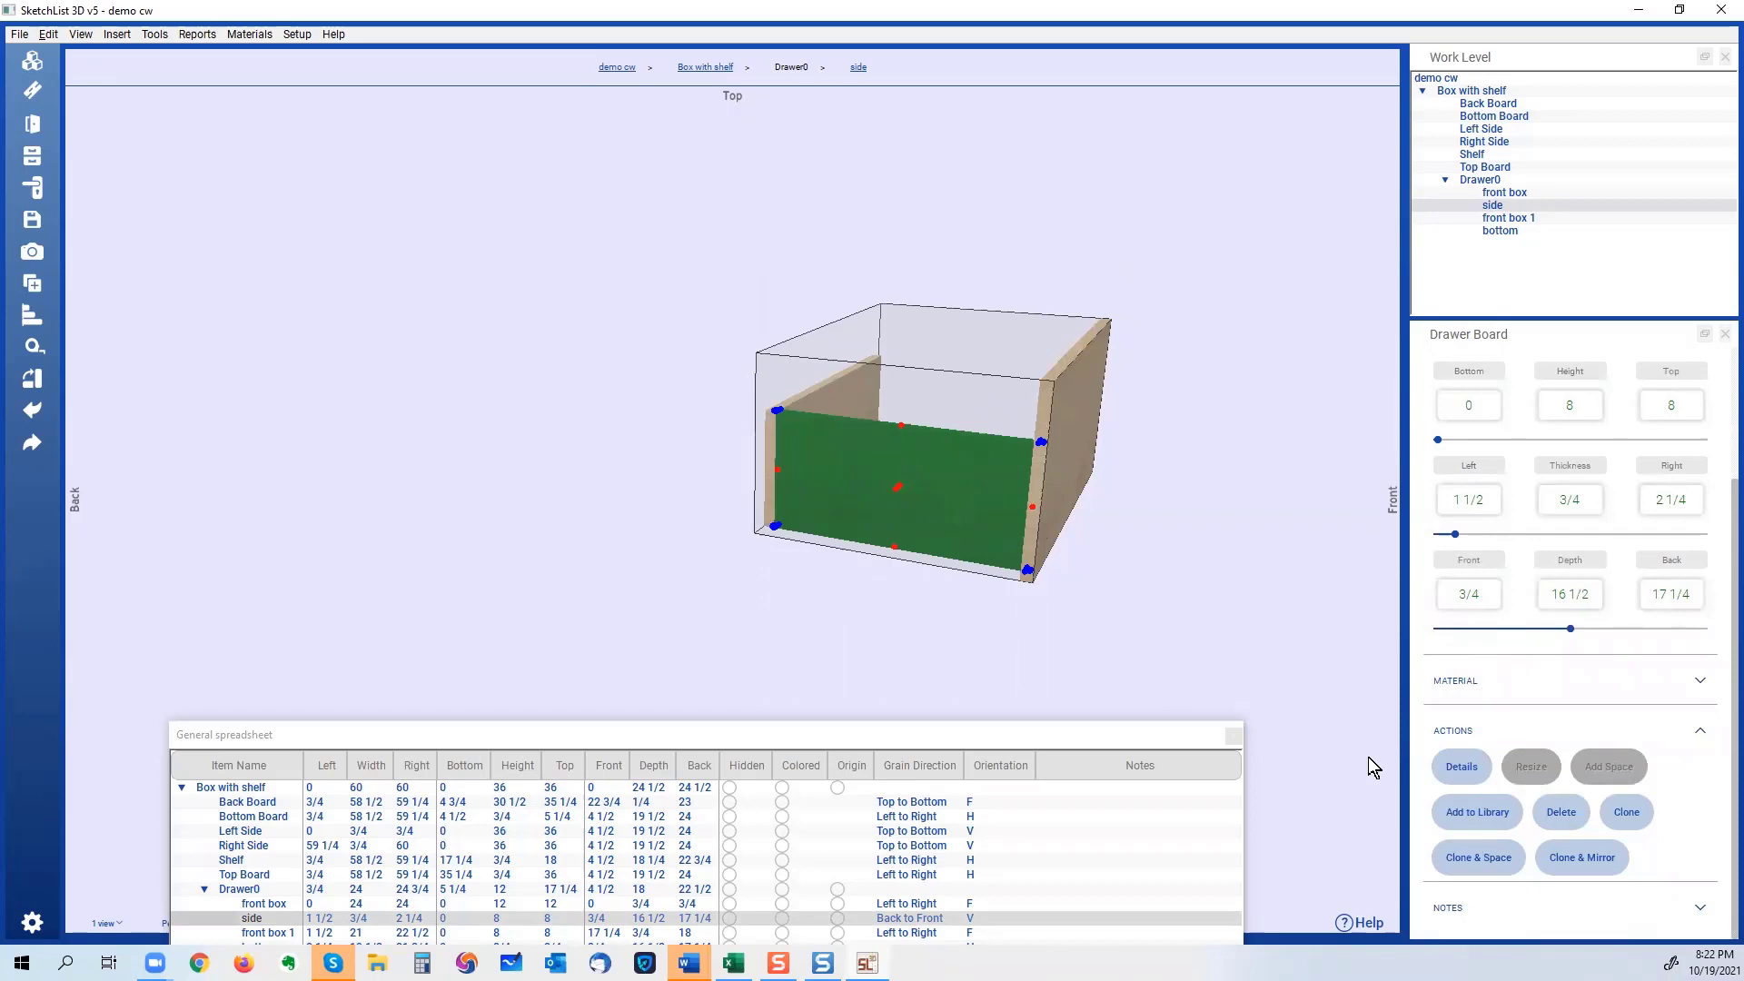
pyautogui.click(1569, 841)
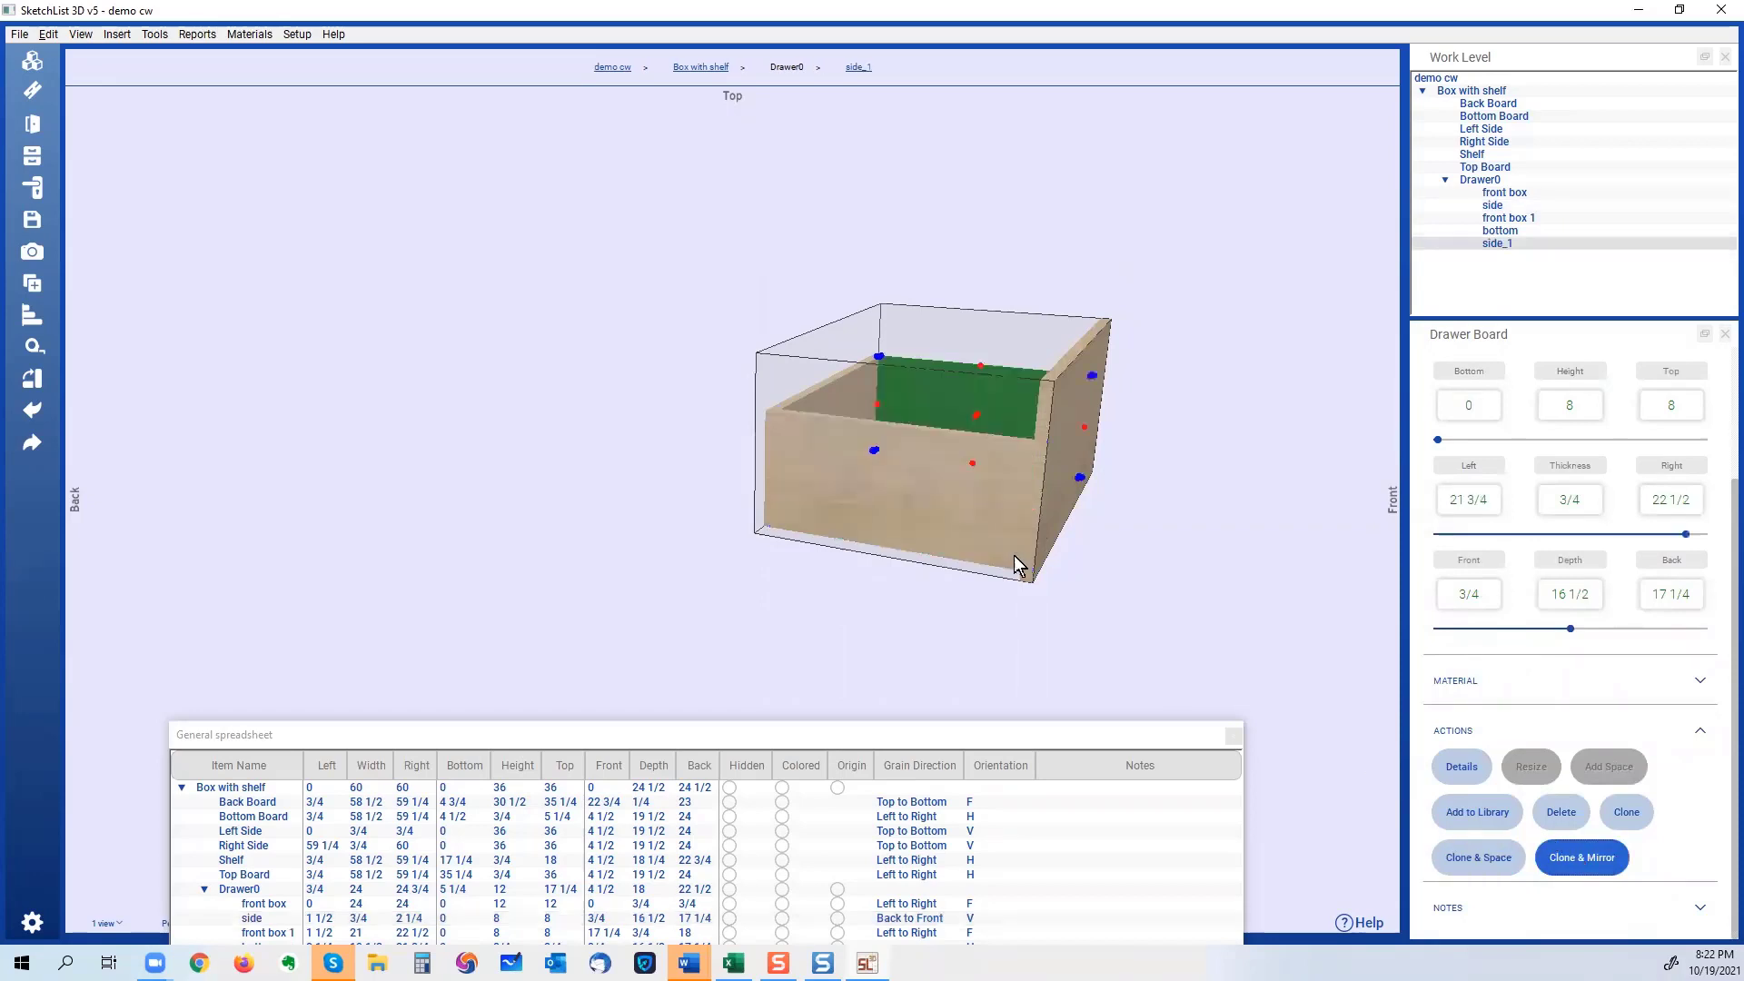
# Return to the whole Box with shelf cabinet, 60 wide by 36 high by 24 1/2 deep.
pyautogui.moveTo(967, 489); pyautogui.dragTo(772, 494)
pyautogui.click(773, 495)
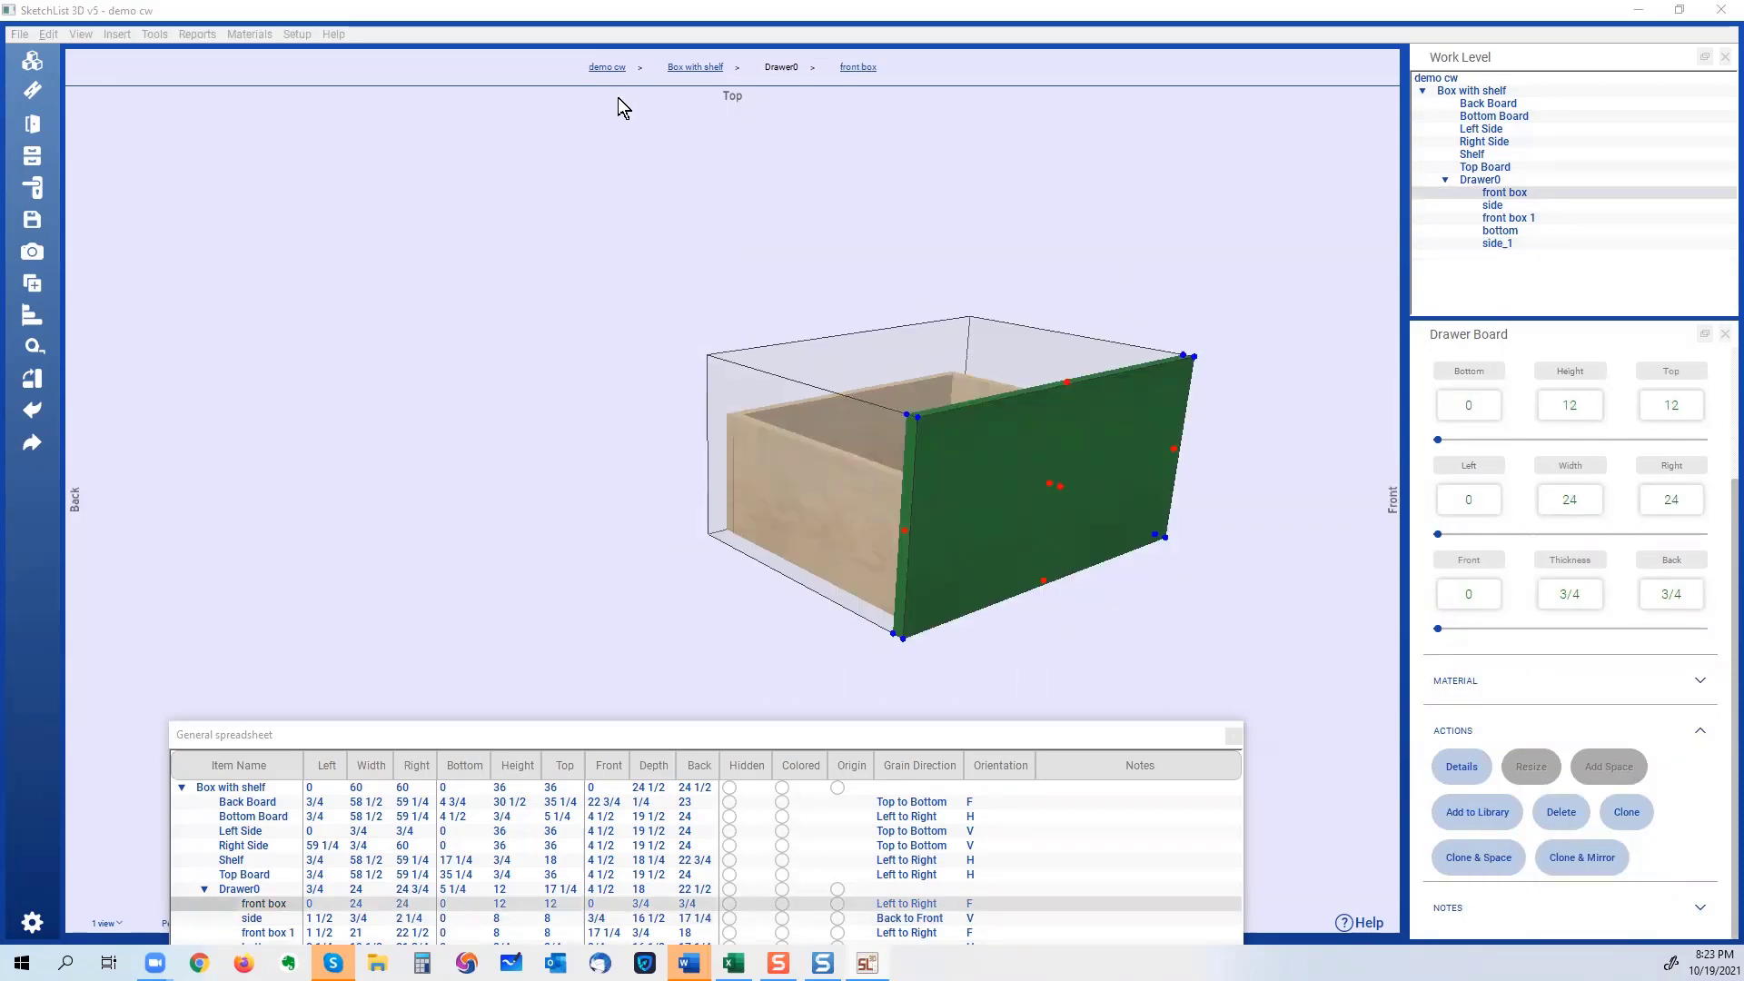
pyautogui.click(676, 69)
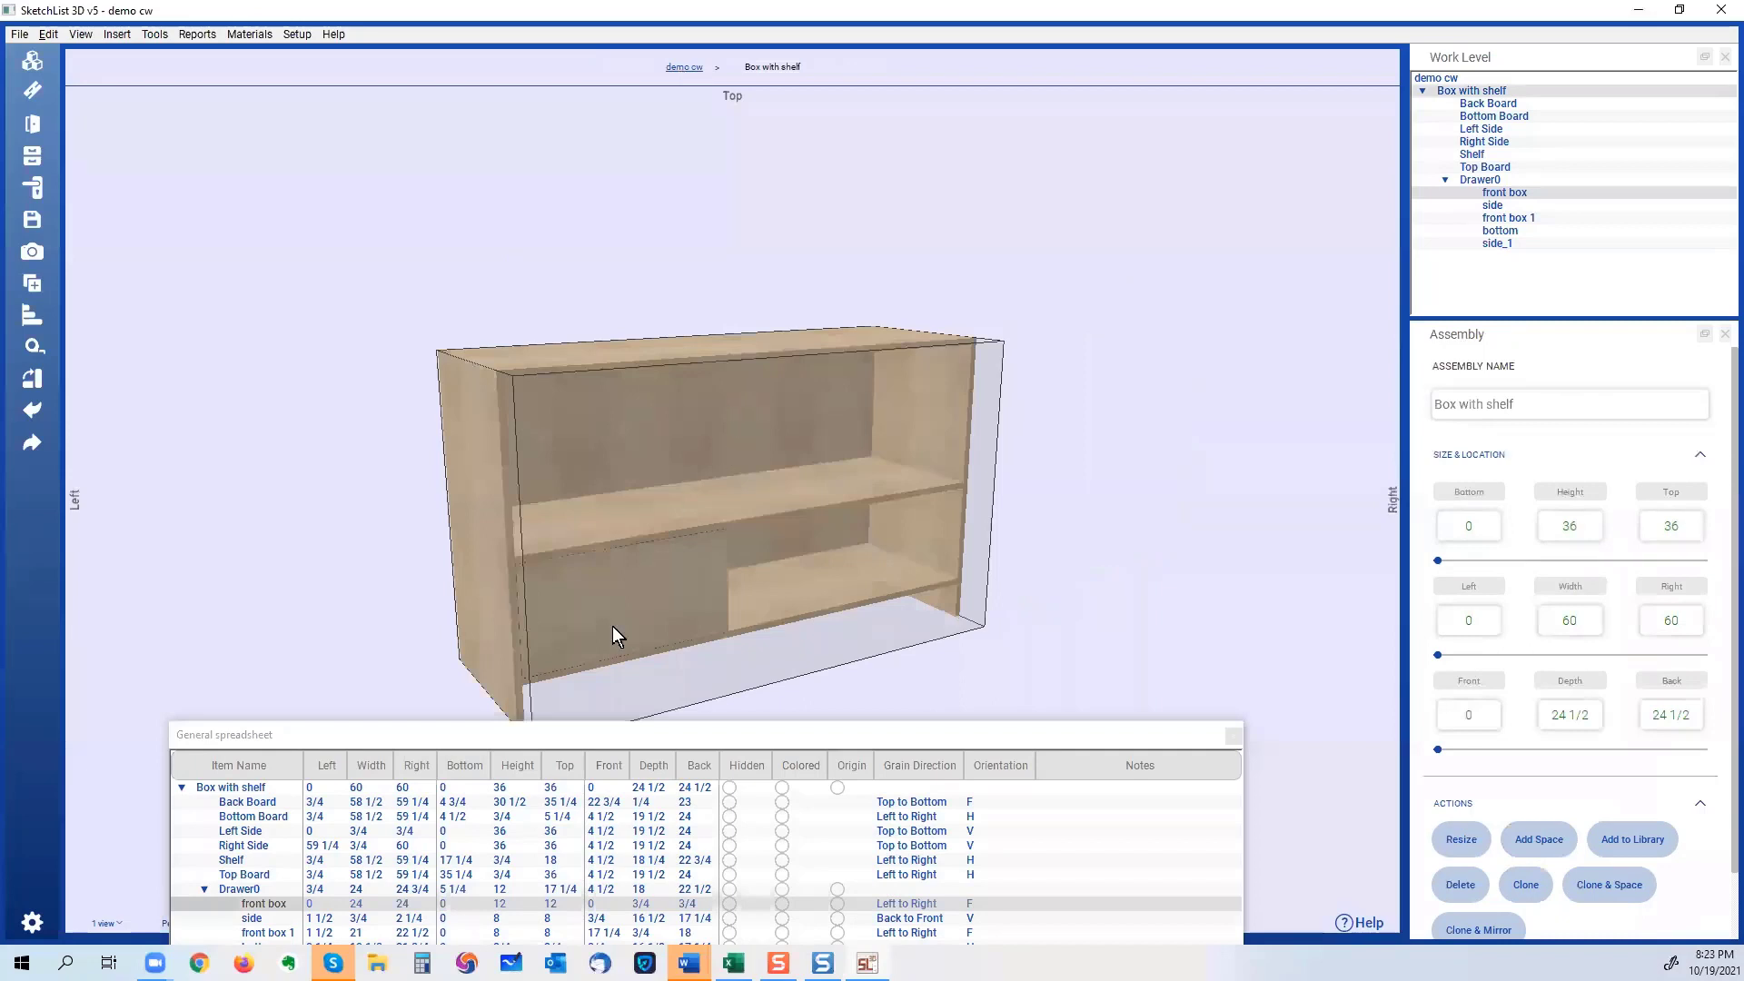
# Slide Drawer0 right until its Left position reads 25 57/64.
pyautogui.click(646, 621)
pyautogui.click(642, 620)
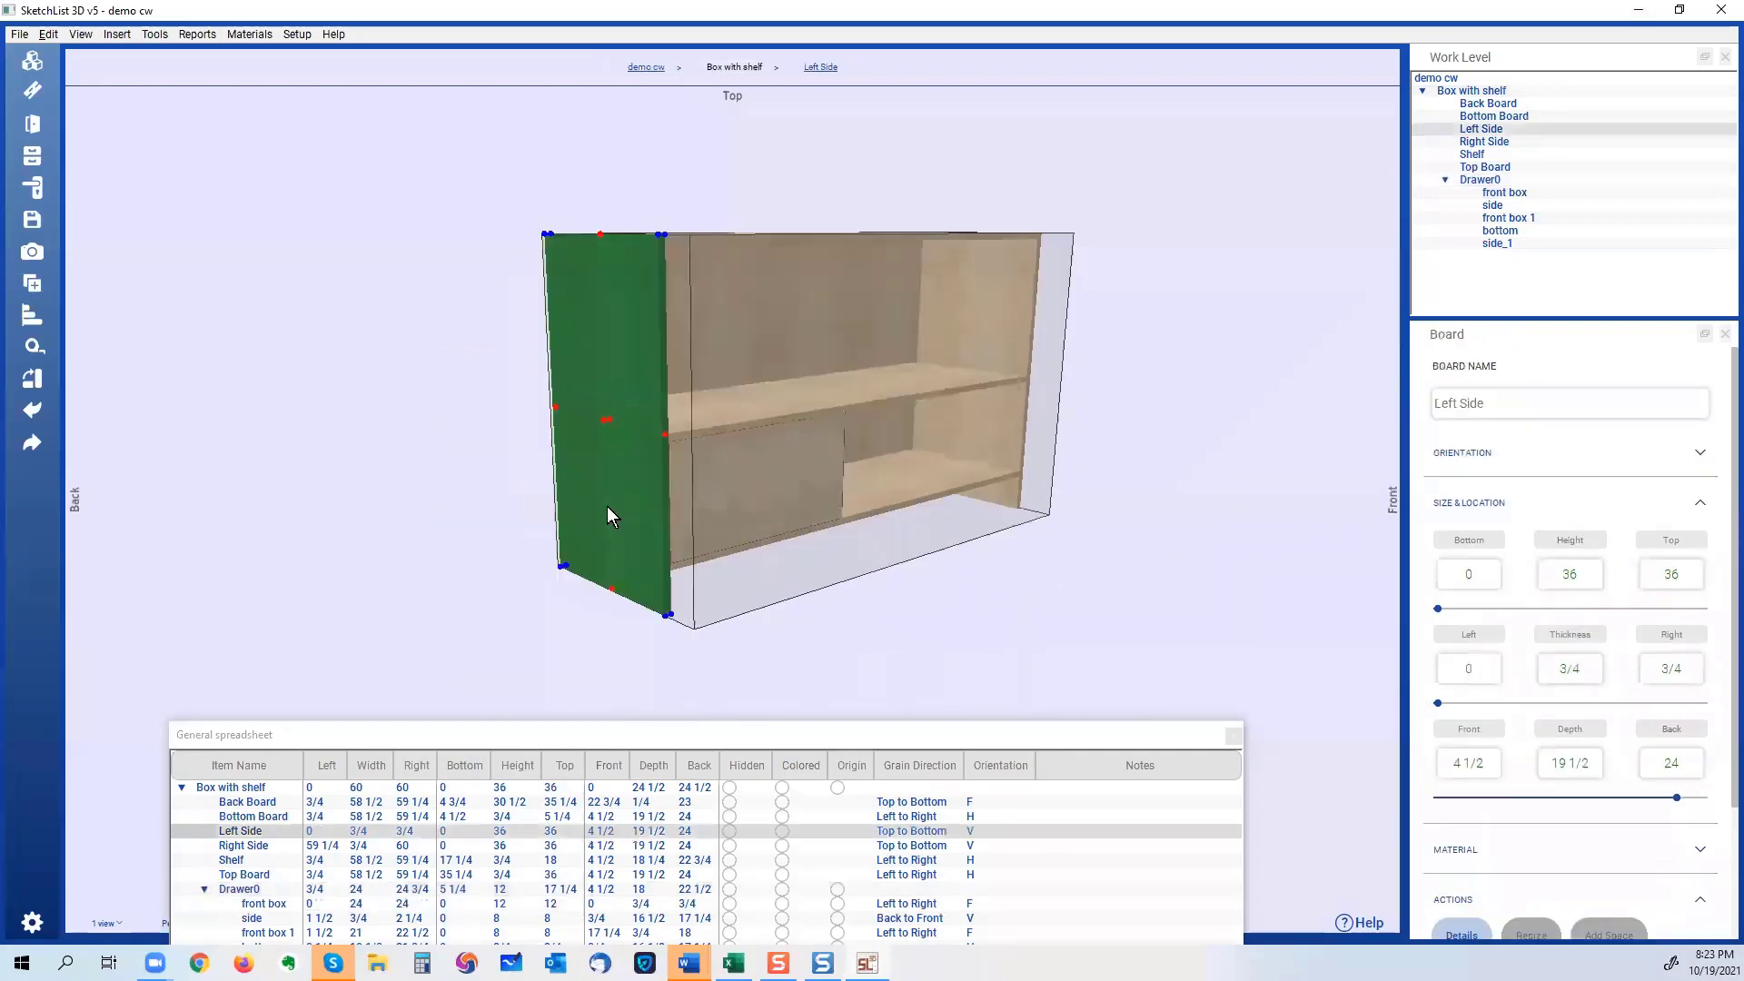
pyautogui.click(737, 490)
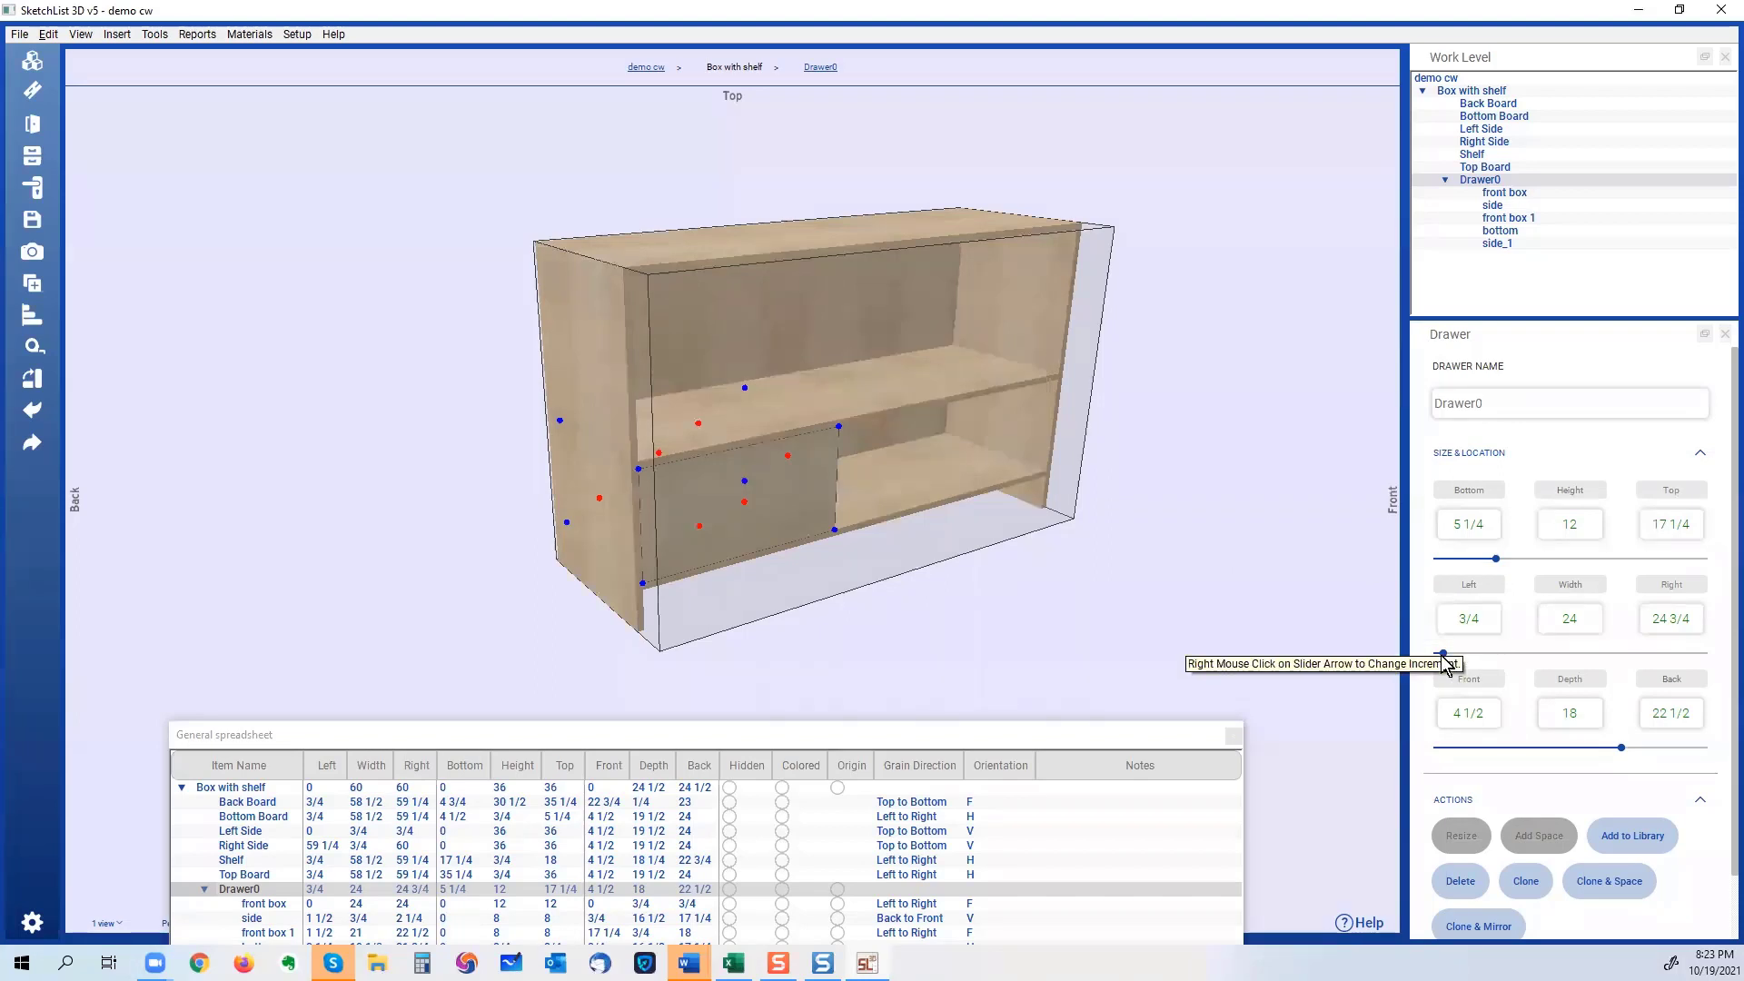
pyautogui.moveTo(1444, 653); pyautogui.dragTo(1629, 653)
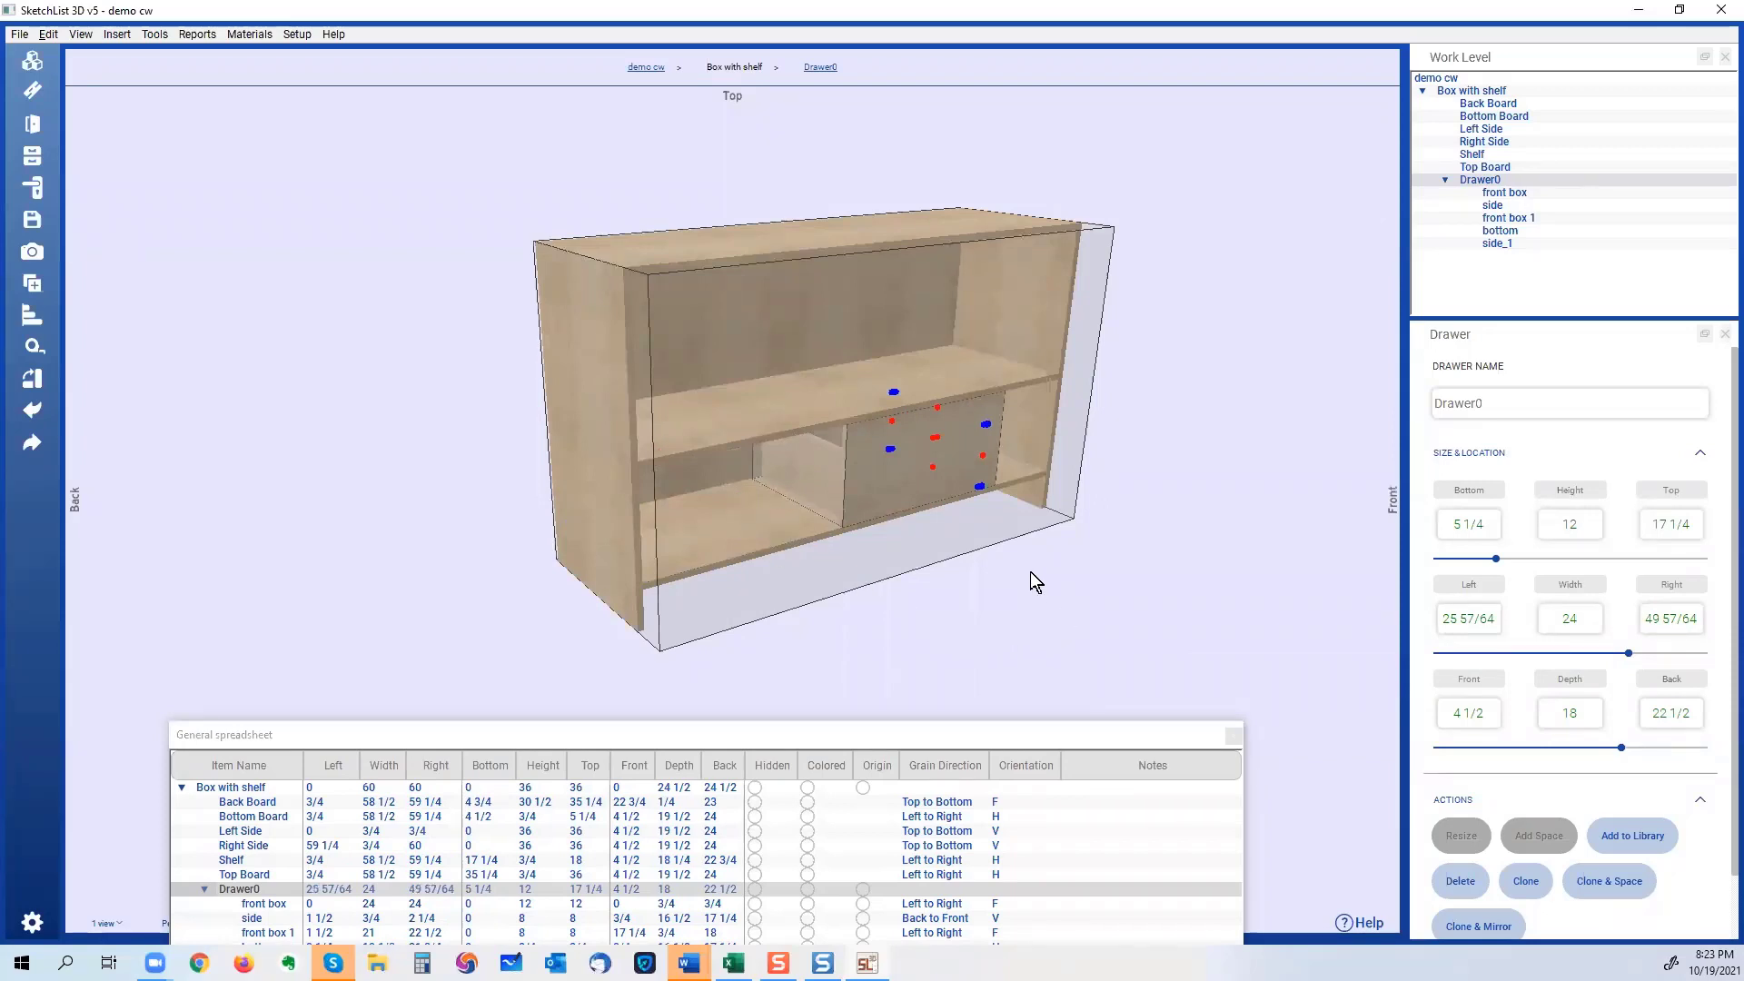
# Show Drawer0 on its own, sitting at bottom 5 1/4 and front 4 1/2.
pyautogui.click(948, 547)
pyautogui.click(814, 467)
pyautogui.moveTo(814, 467)
pyautogui.mouseDown(button='right')
pyautogui.moveTo(801, 455)
pyautogui.moveTo(838, 450)
pyautogui.mouseUp(button='right')
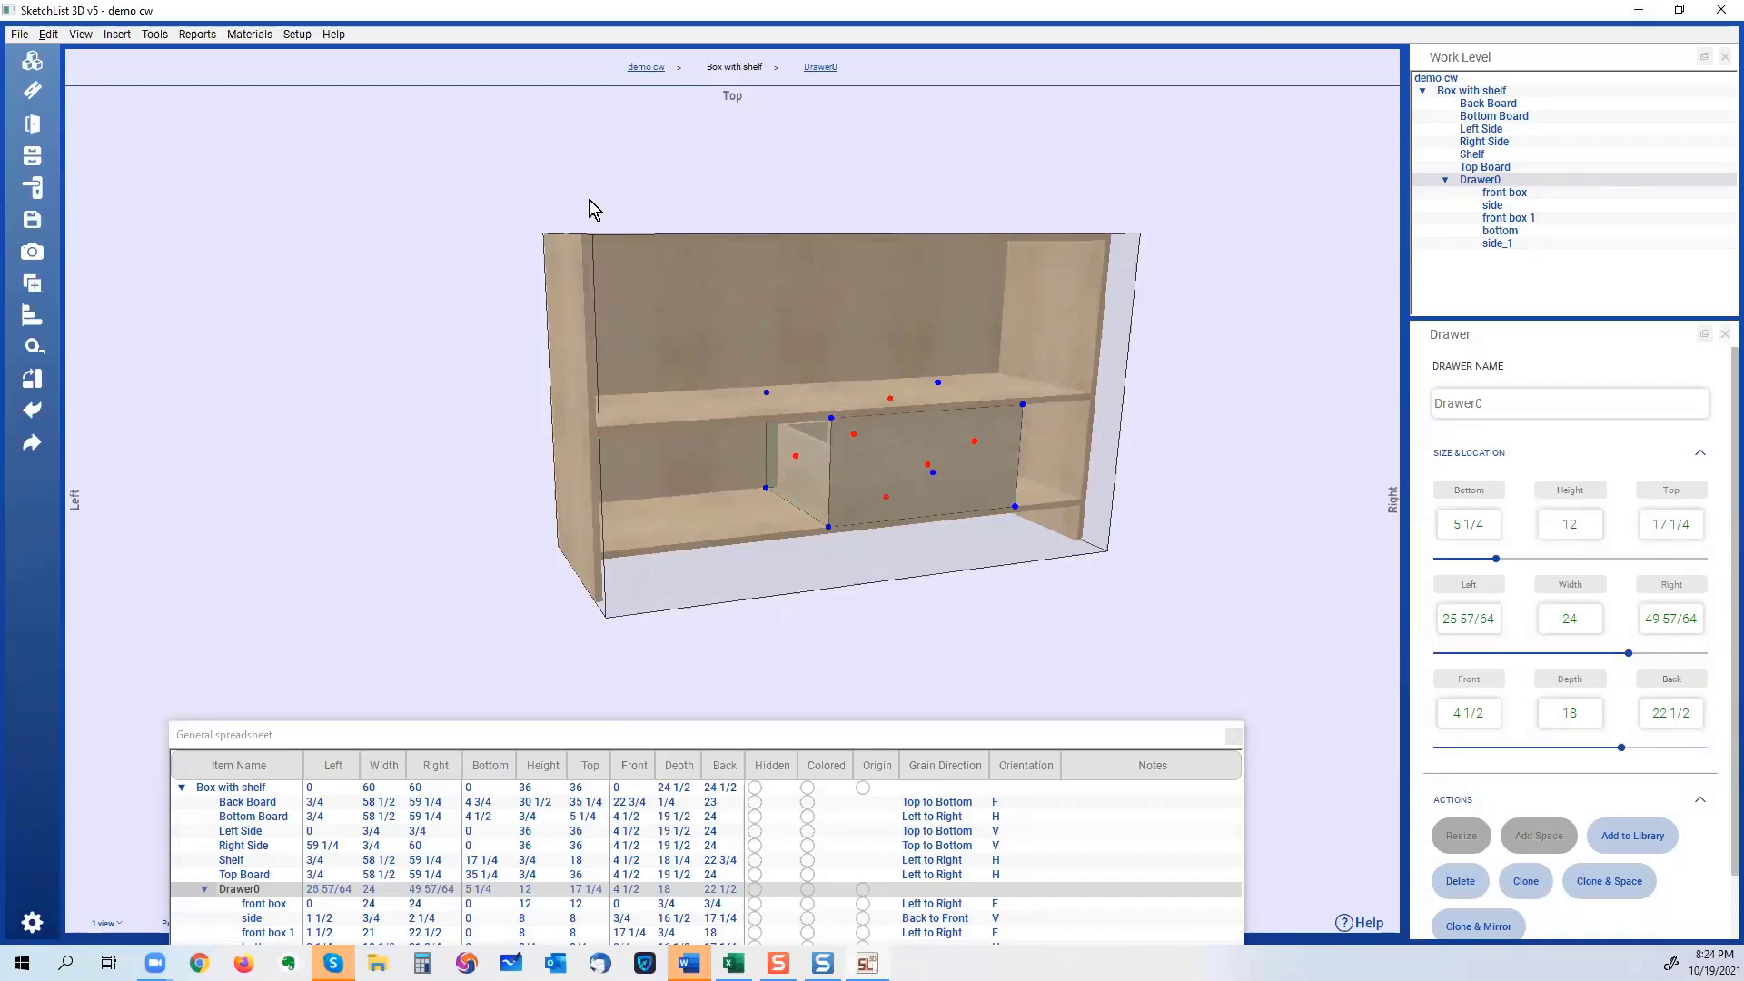
pyautogui.click(818, 69)
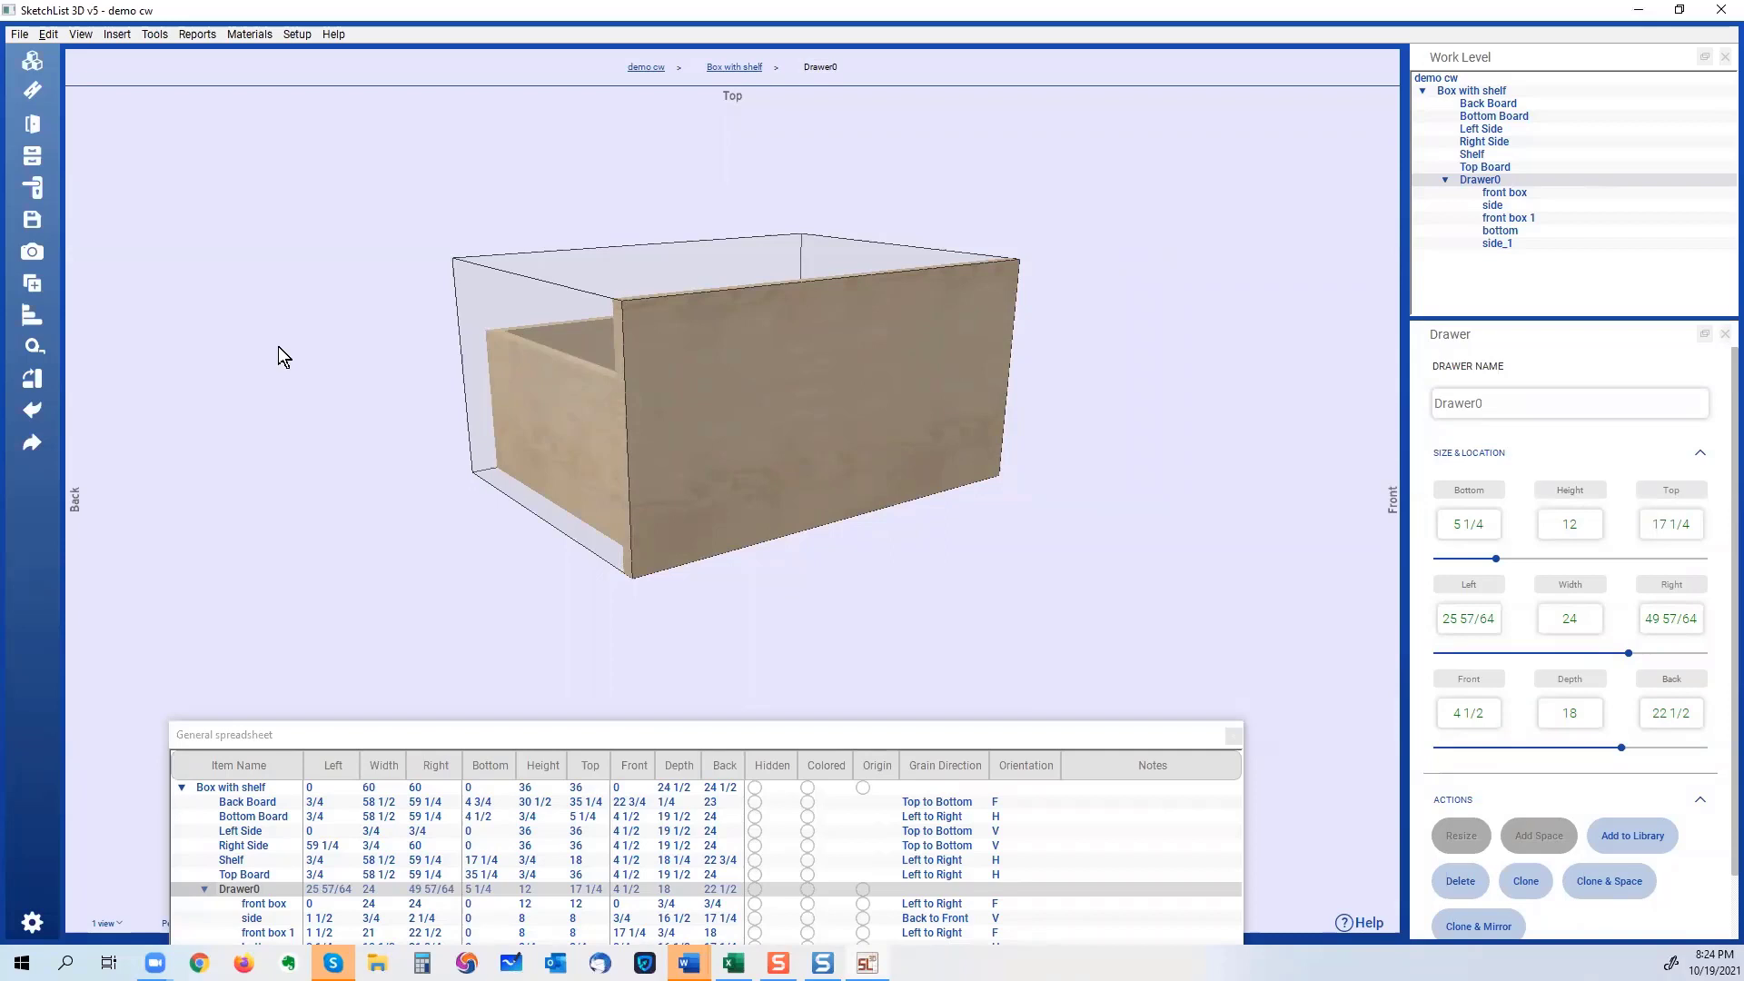
# Add a hardware box to Drawer0 and name it 'inside drawer'.
pyautogui.click(37, 185)
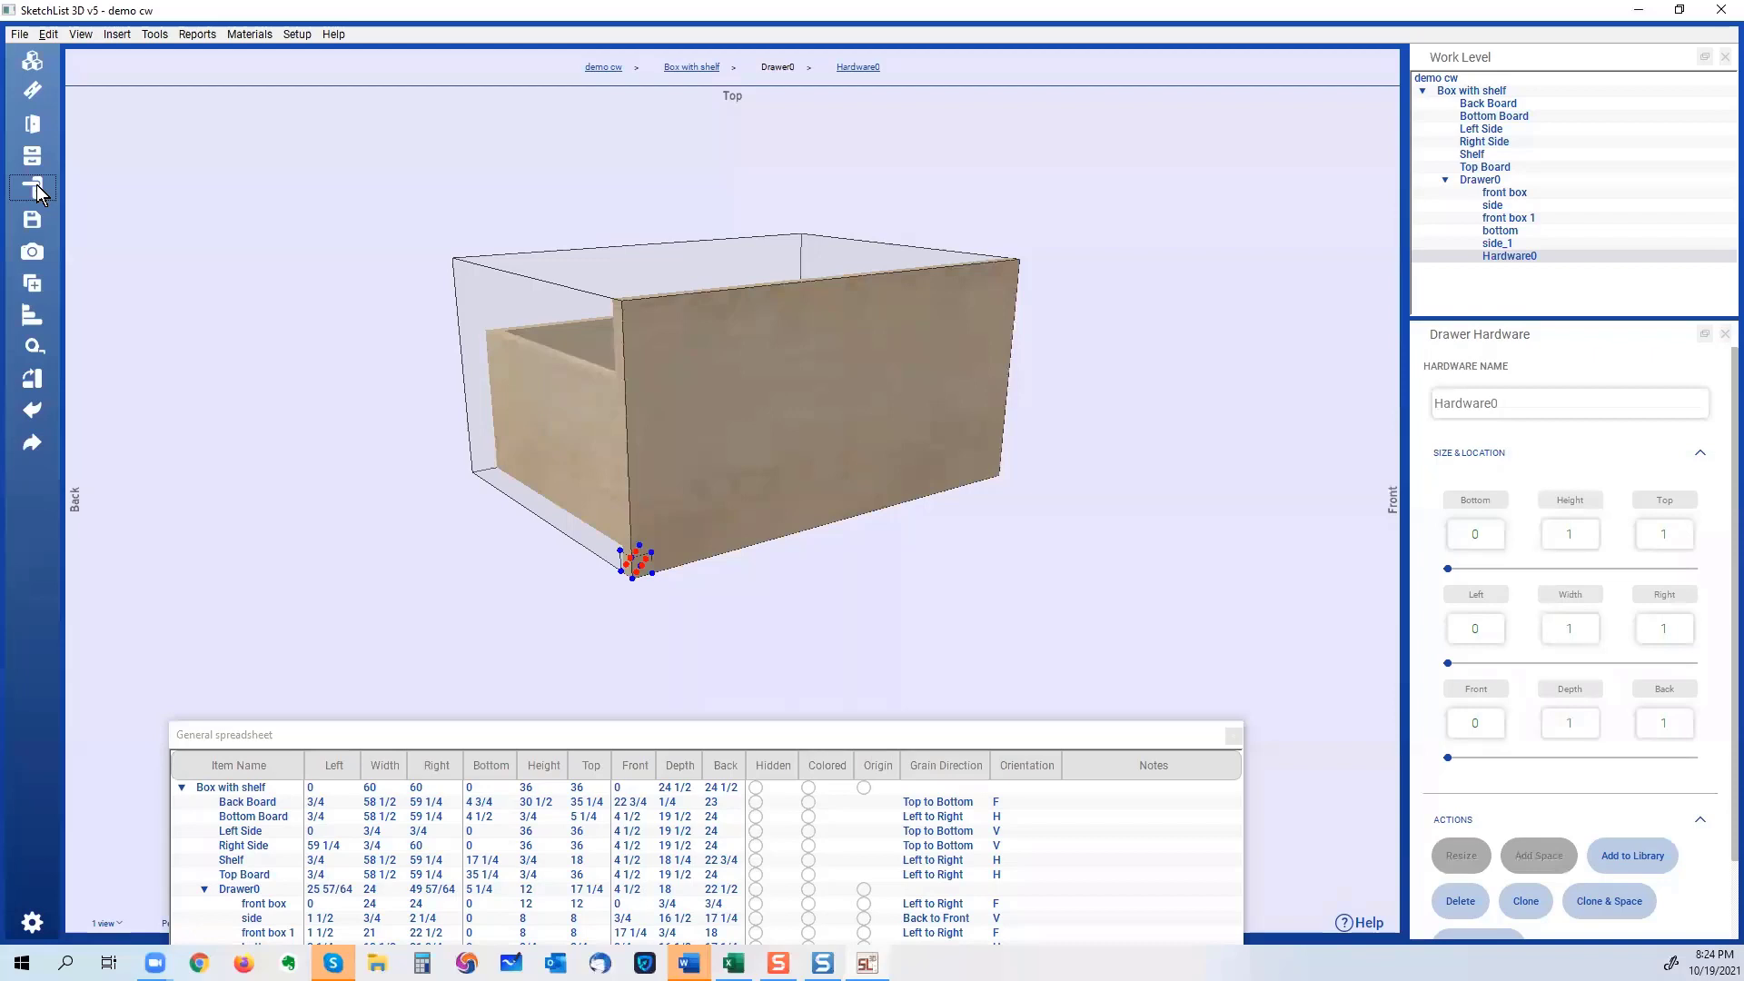
pyautogui.press('Tab')
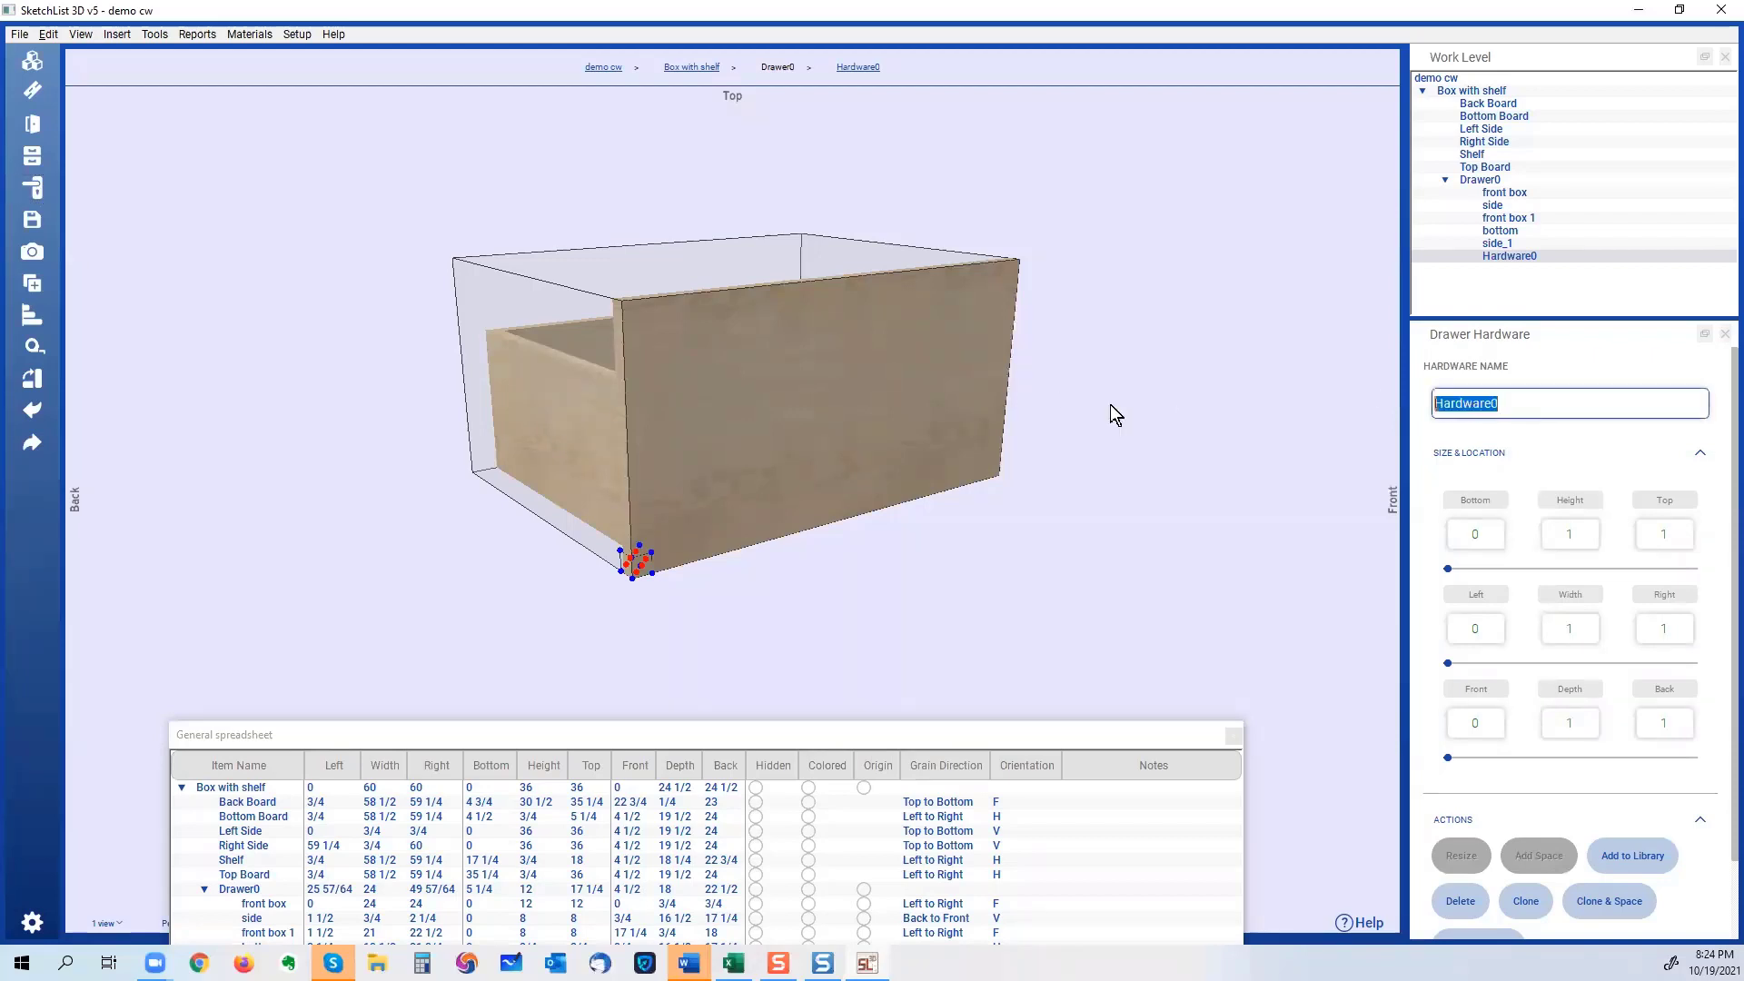
pyautogui.write('ins')
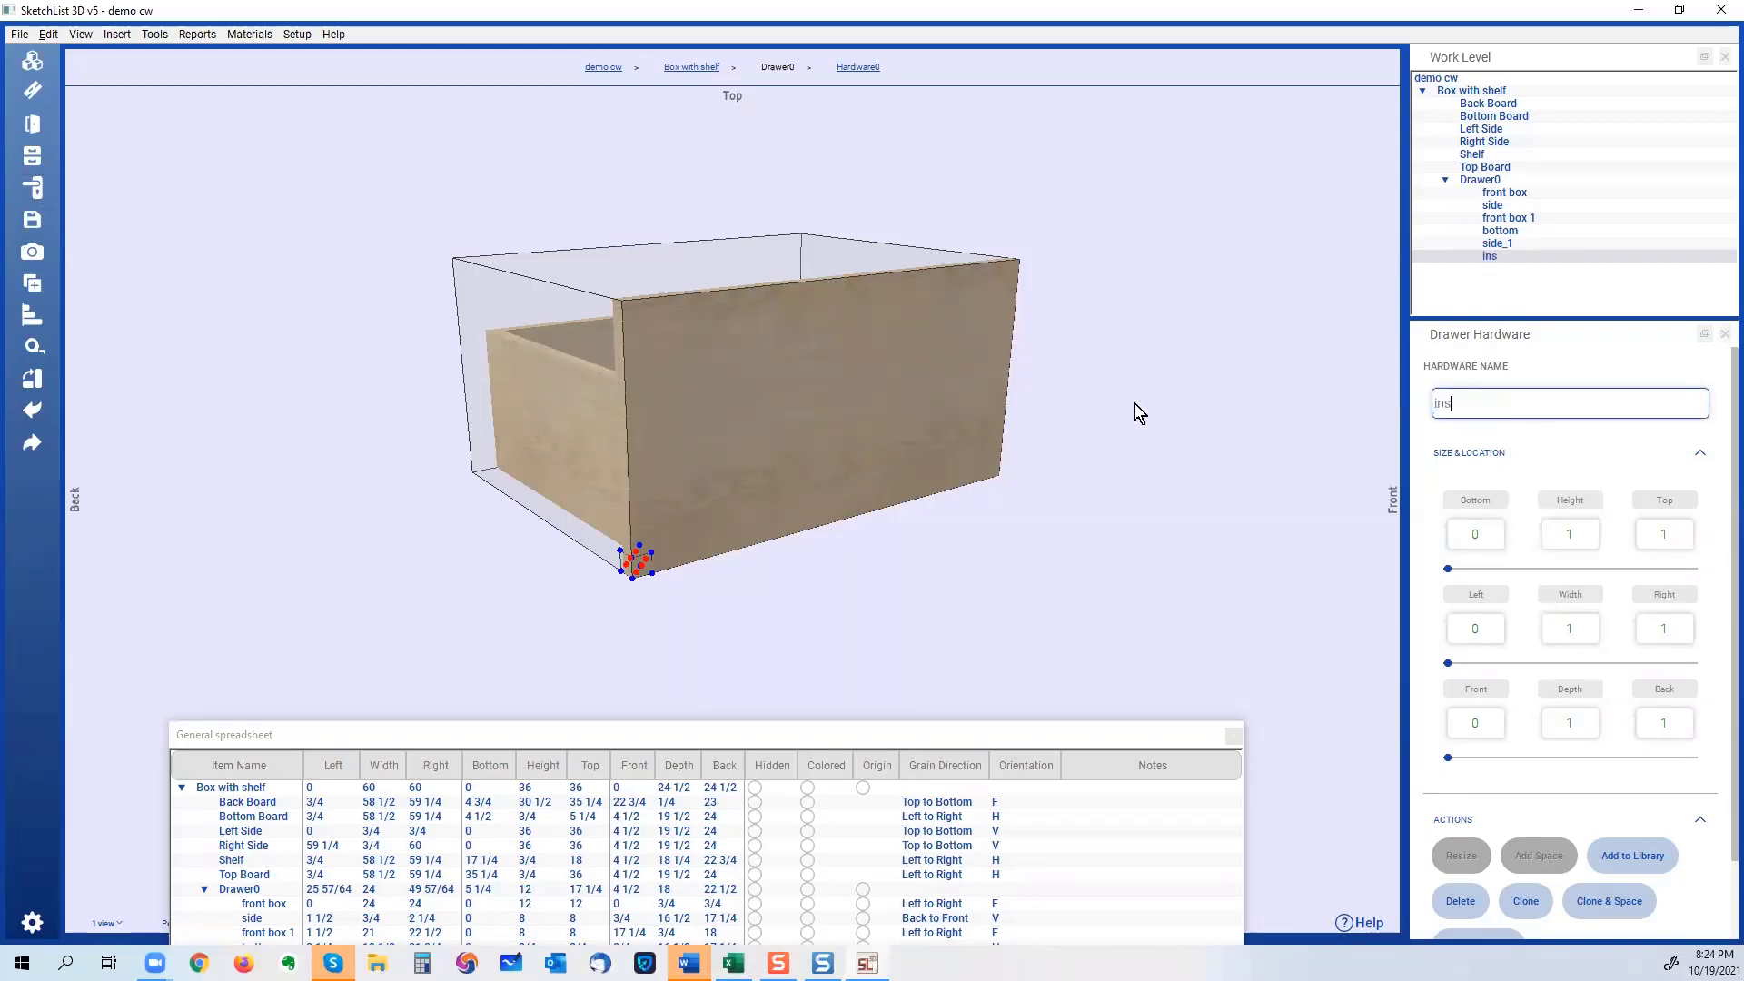
pyautogui.write('ide drawer')
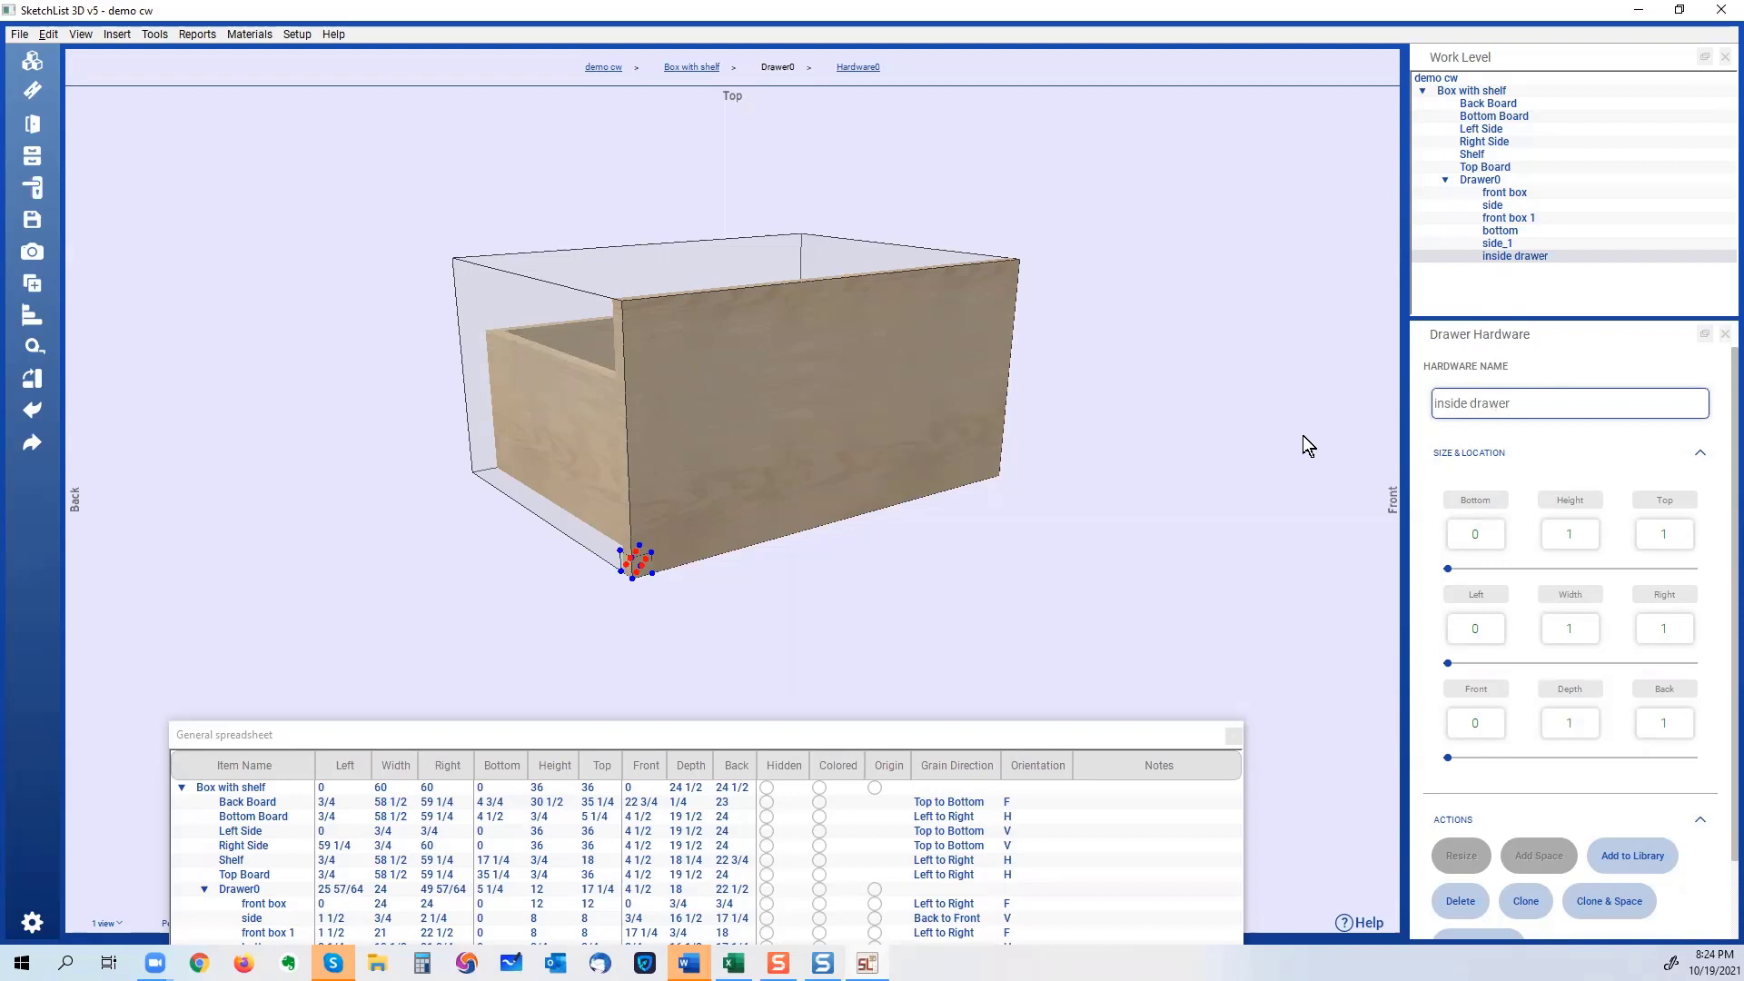
# Size the inside drawer box to height 6, width 12 and depth 8.
pyautogui.click(1584, 525)
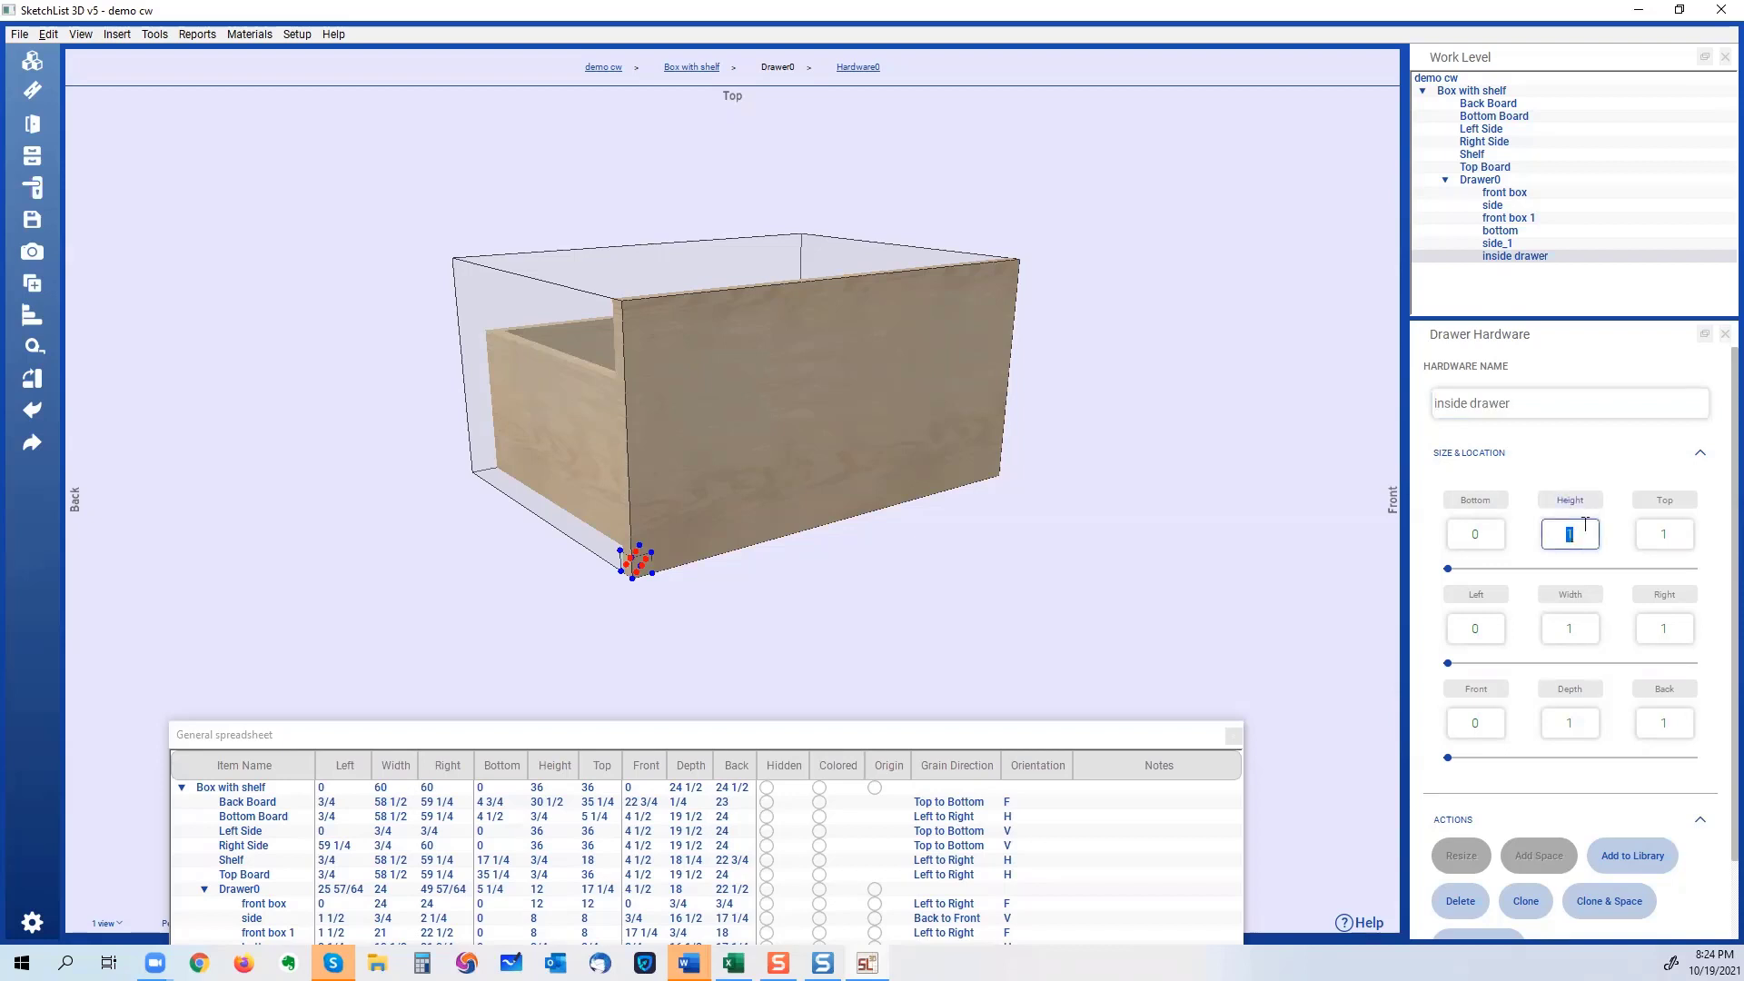
pyautogui.write('6')
pyautogui.click(1581, 628)
pyautogui.write('12')
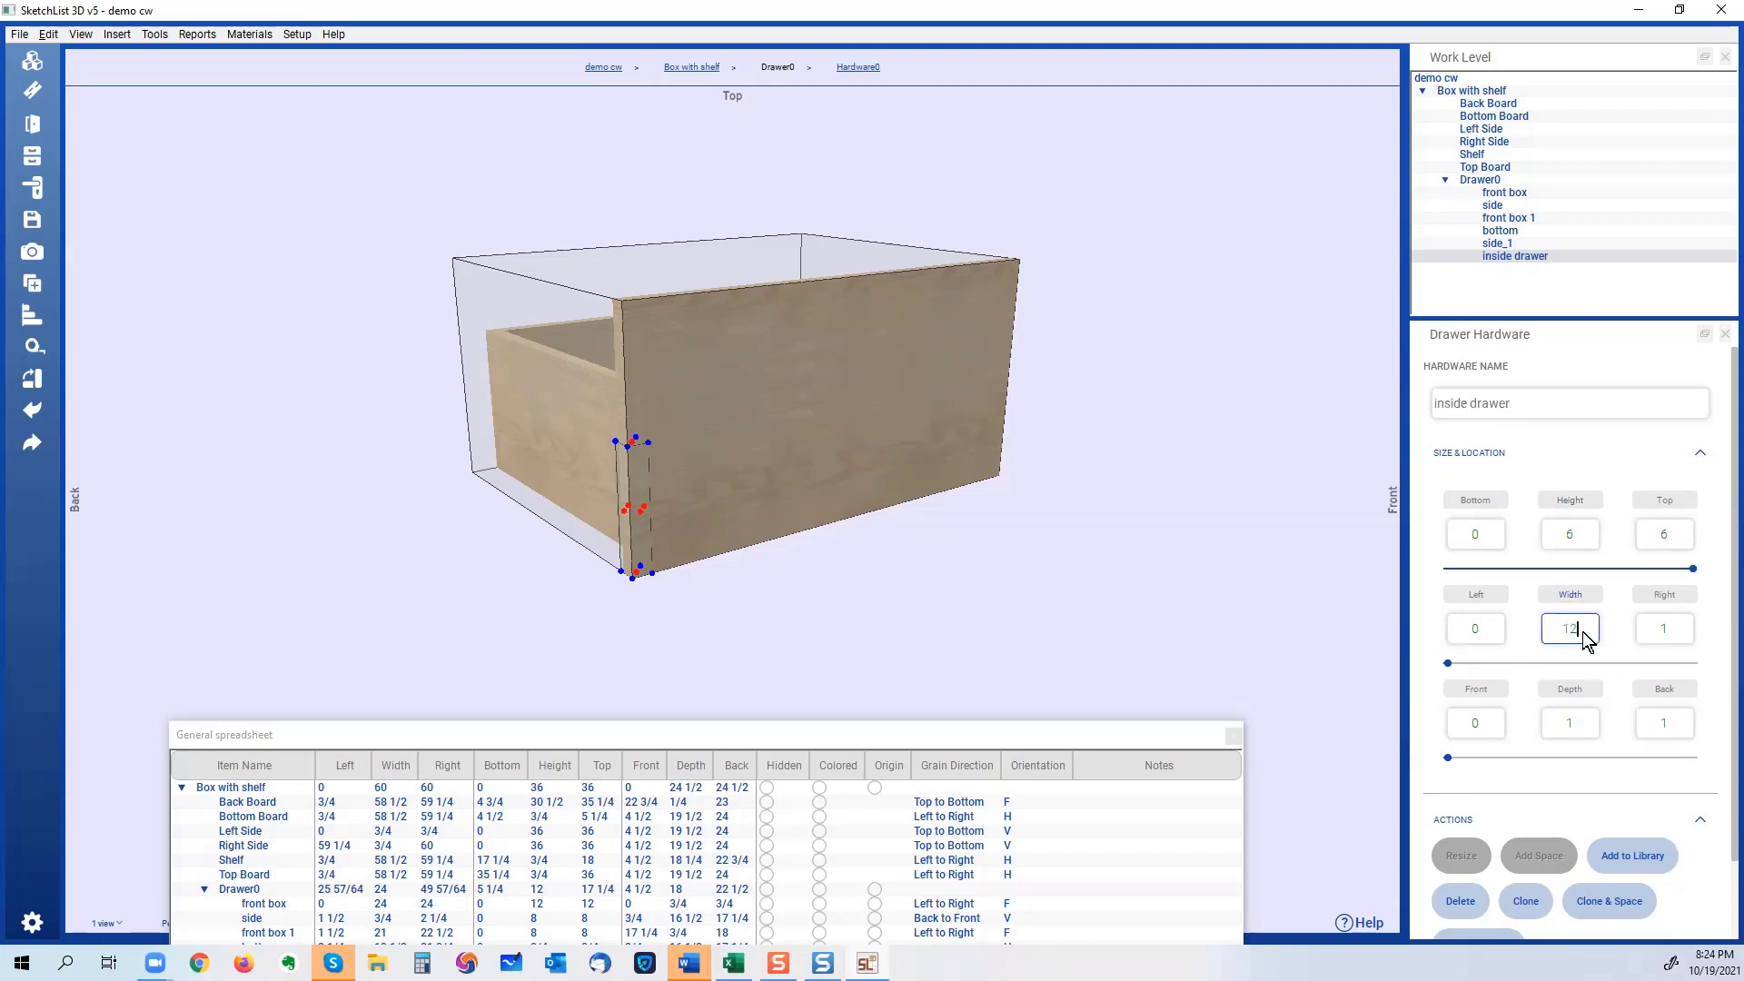
pyautogui.click(1674, 603)
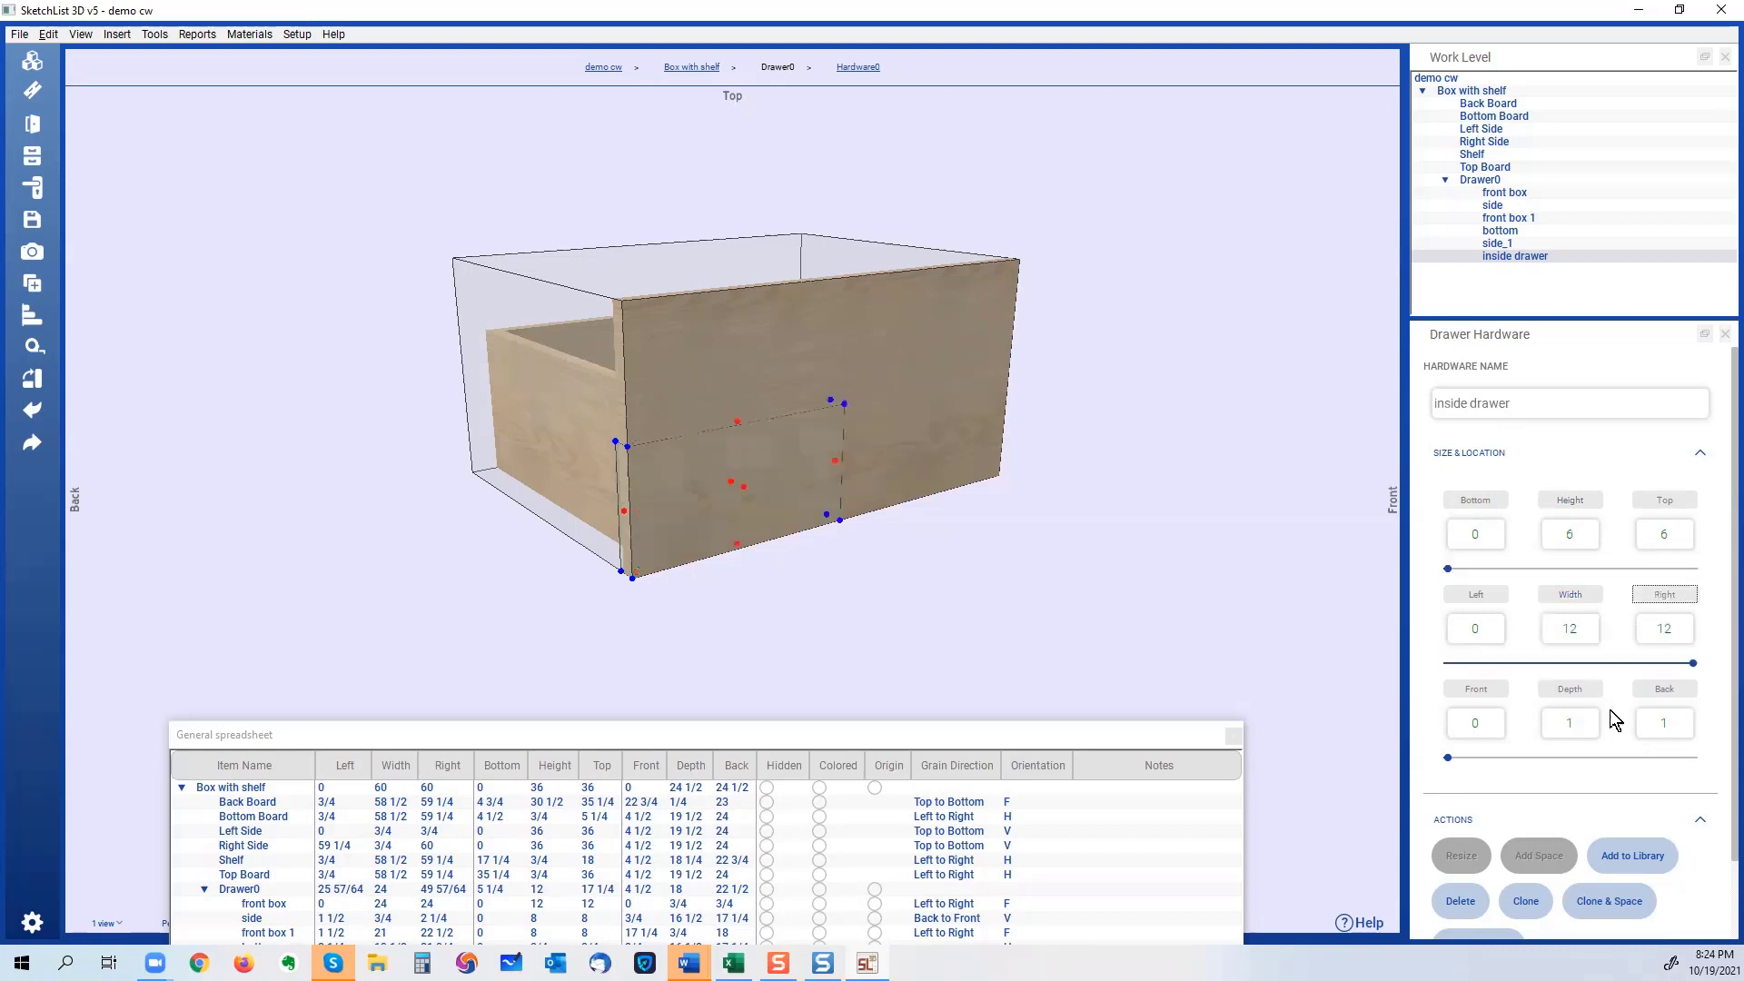
pyautogui.click(1577, 722)
pyautogui.write('8')
pyautogui.click(1672, 684)
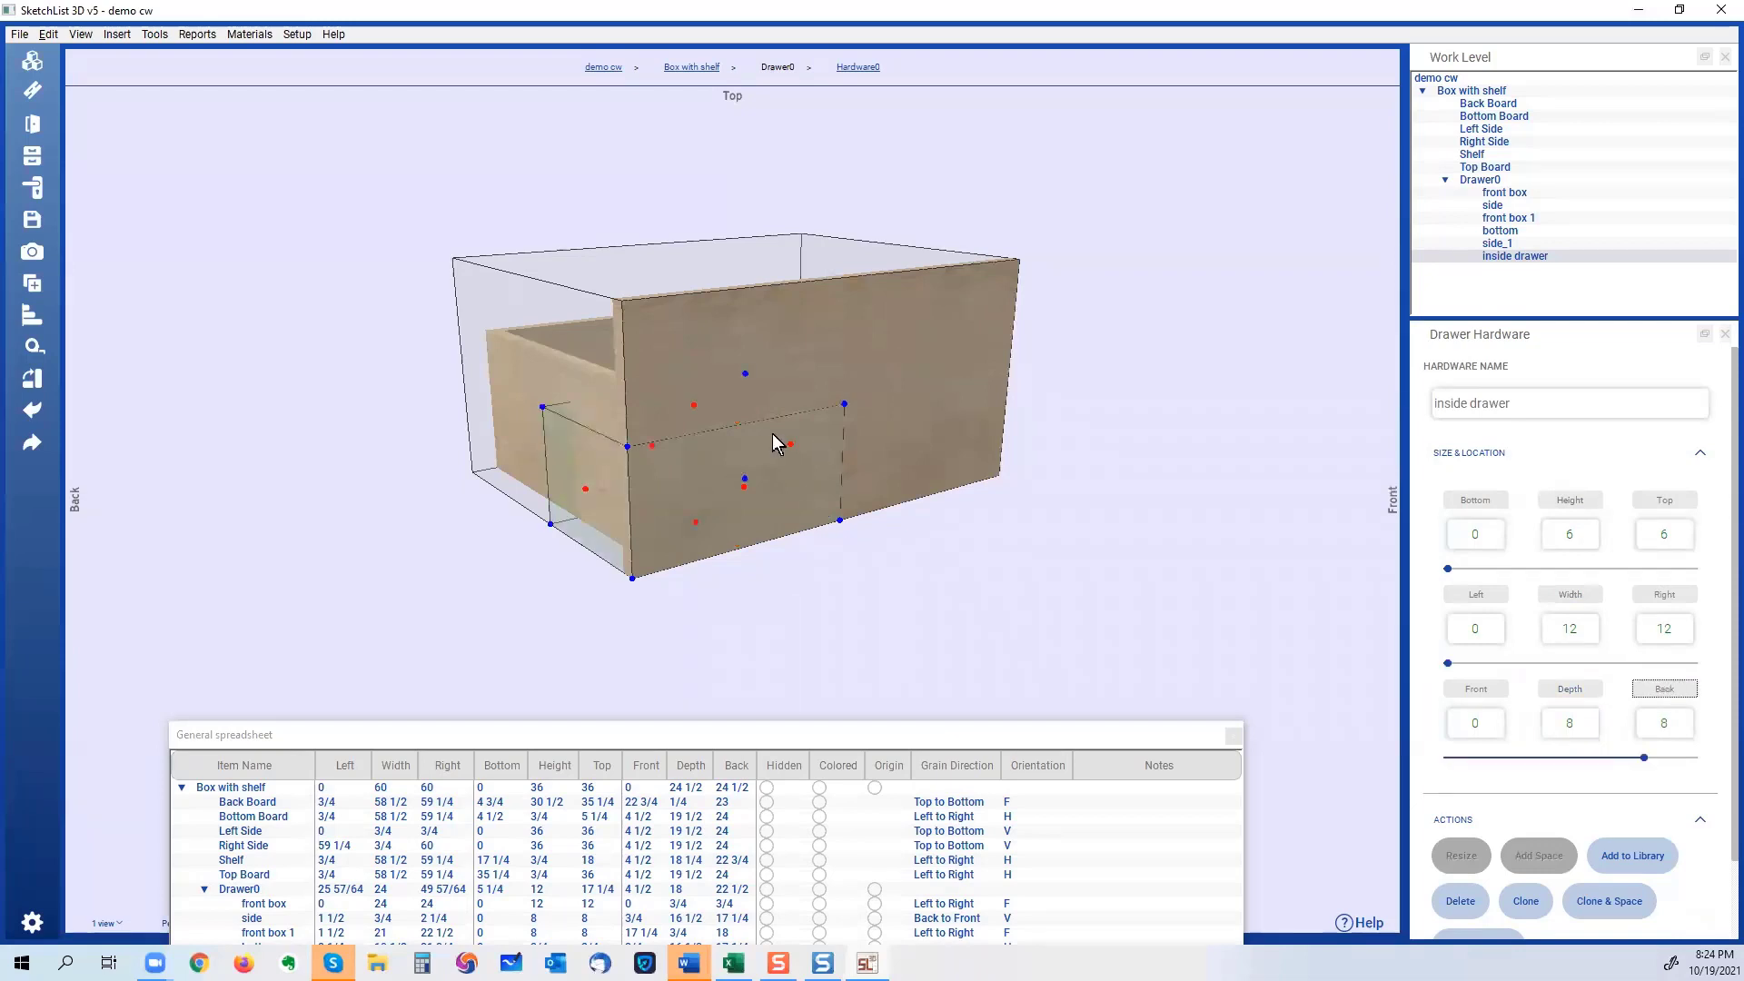
pyautogui.click(773, 462)
pyautogui.moveTo(798, 525); pyautogui.dragTo(773, 570)
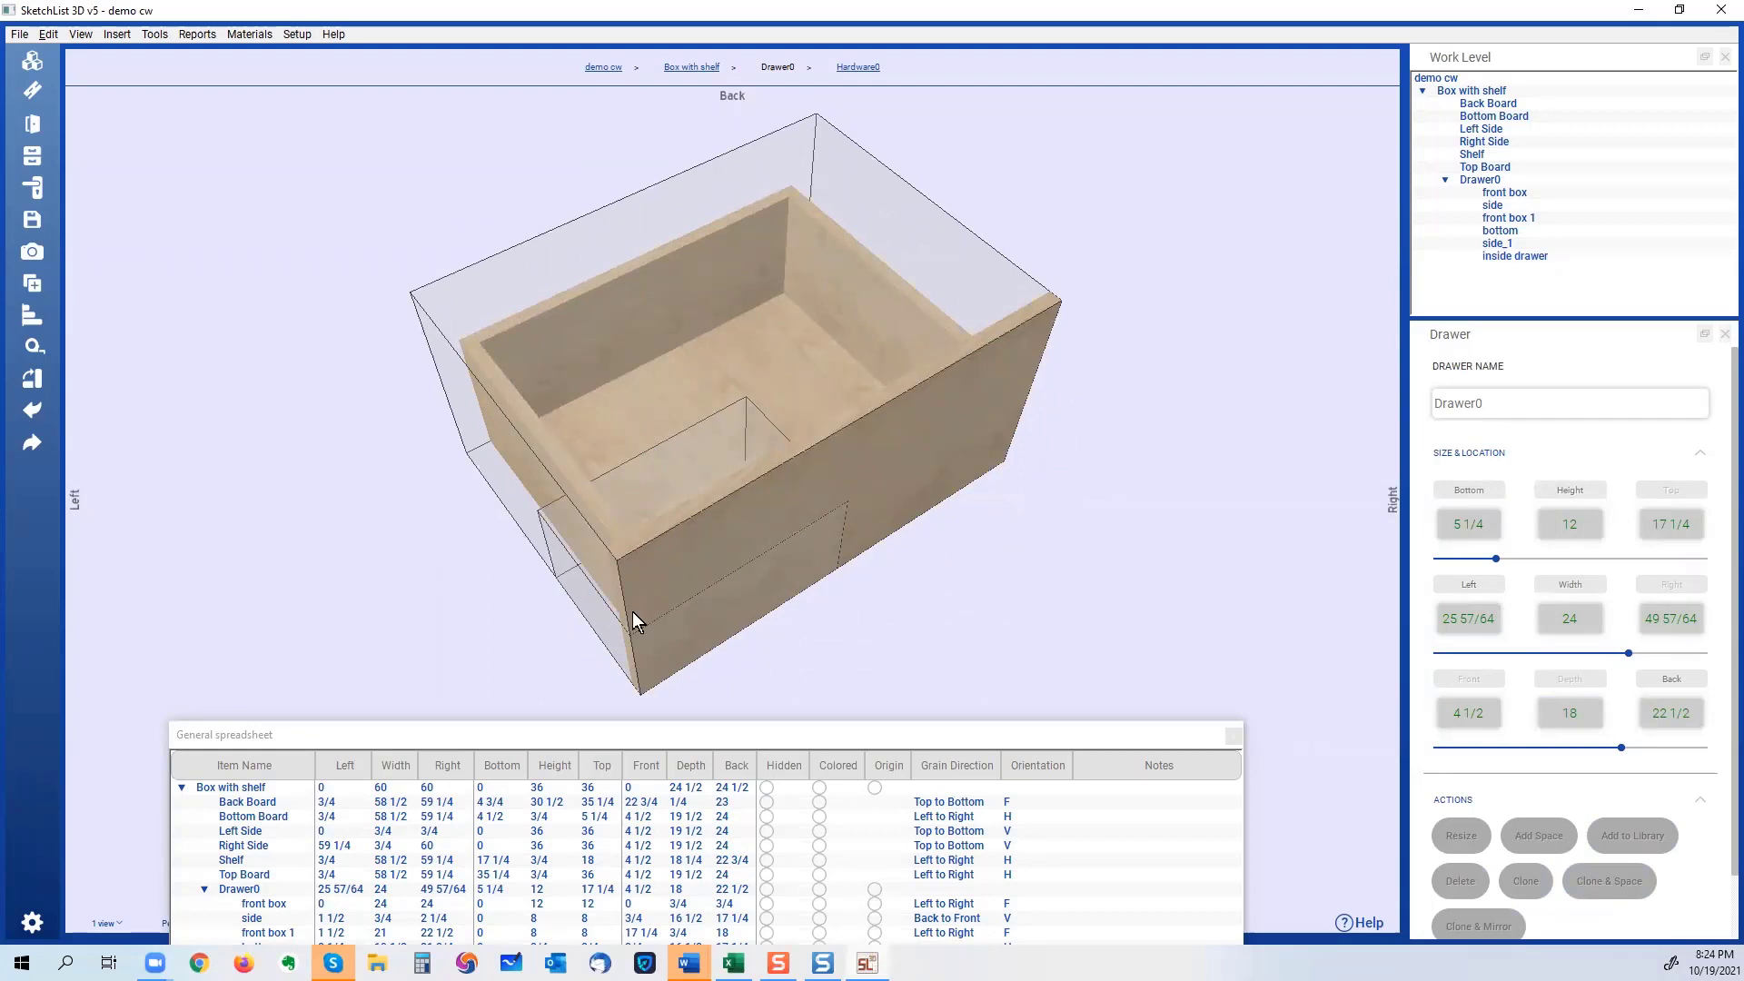
# Move the General spreadsheet aside and set the inside drawer's Bottom to .75.
pyautogui.click(726, 728)
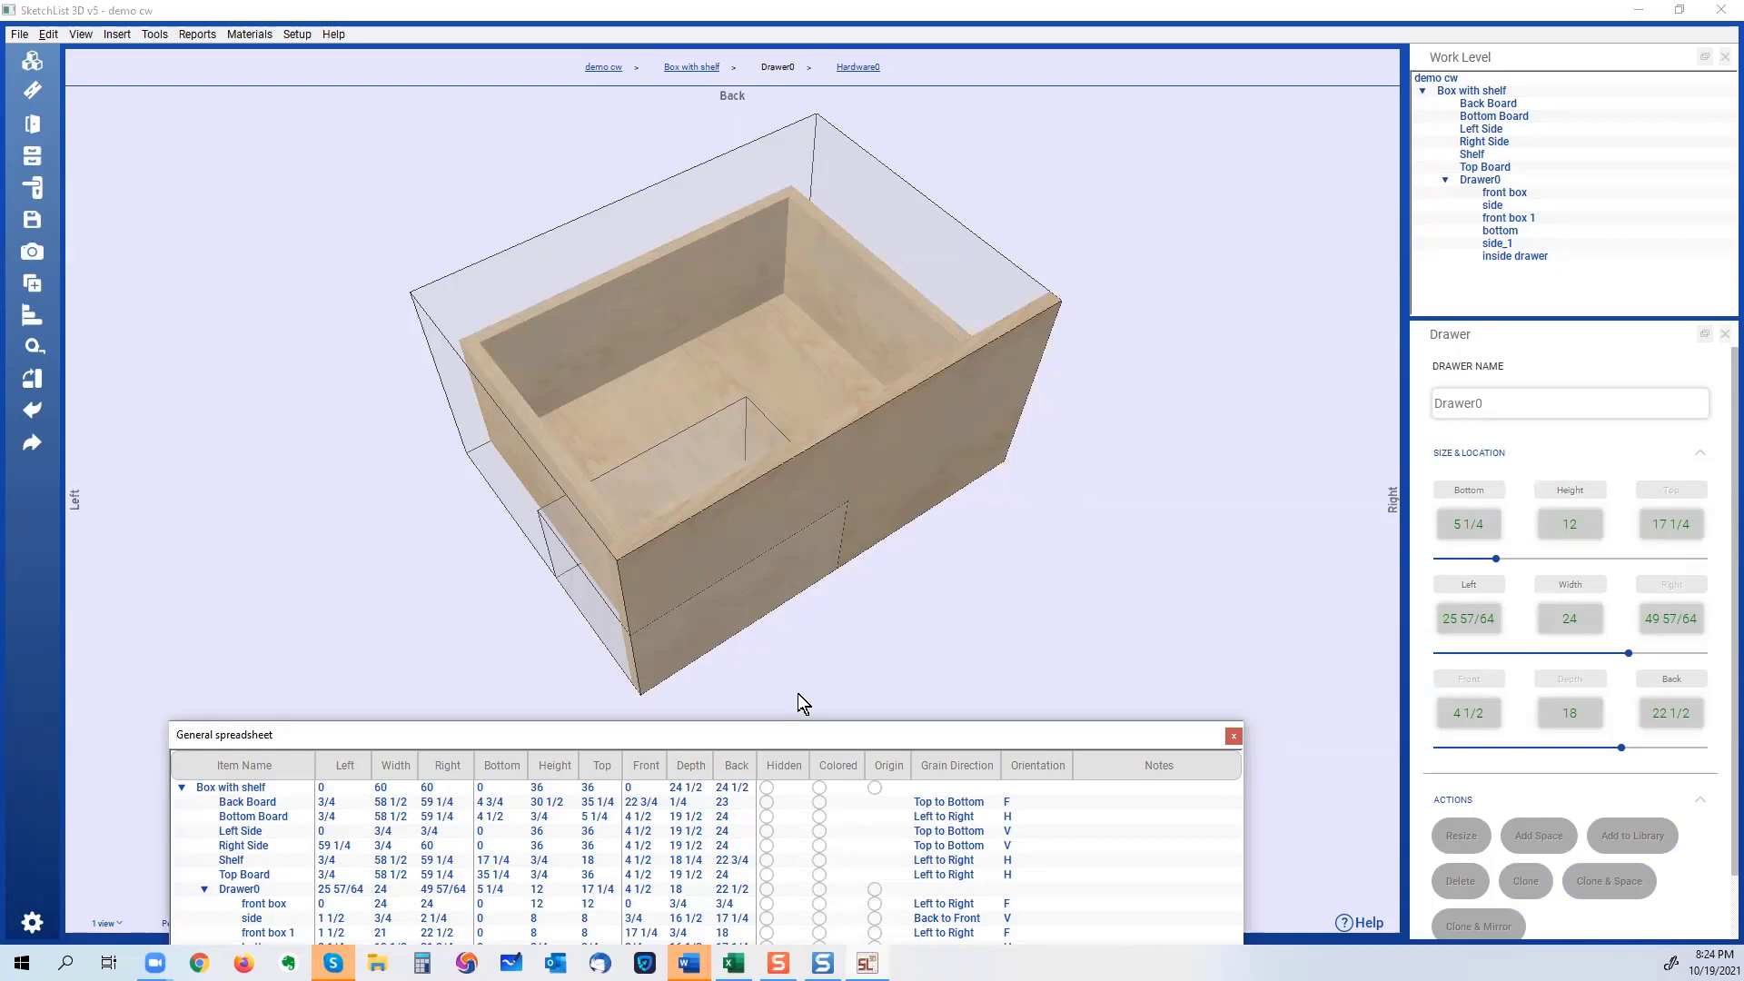
pyautogui.moveTo(984, 735); pyautogui.dragTo(1614, 531)
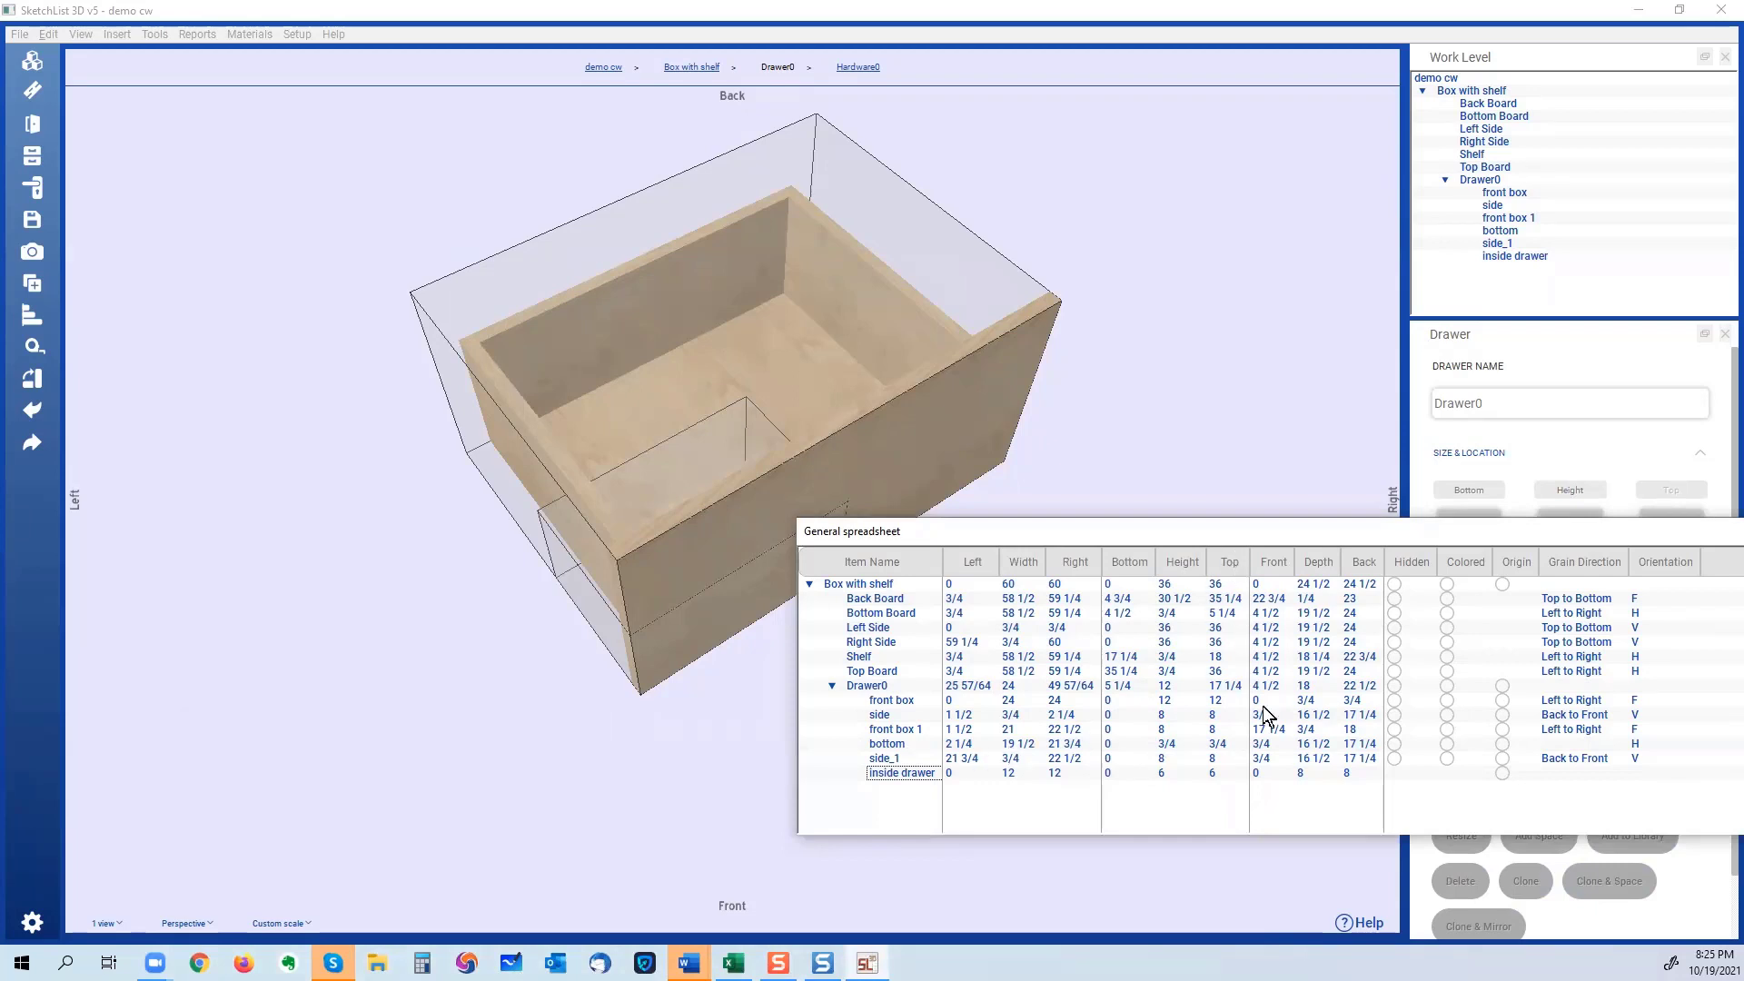
pyautogui.click(1234, 745)
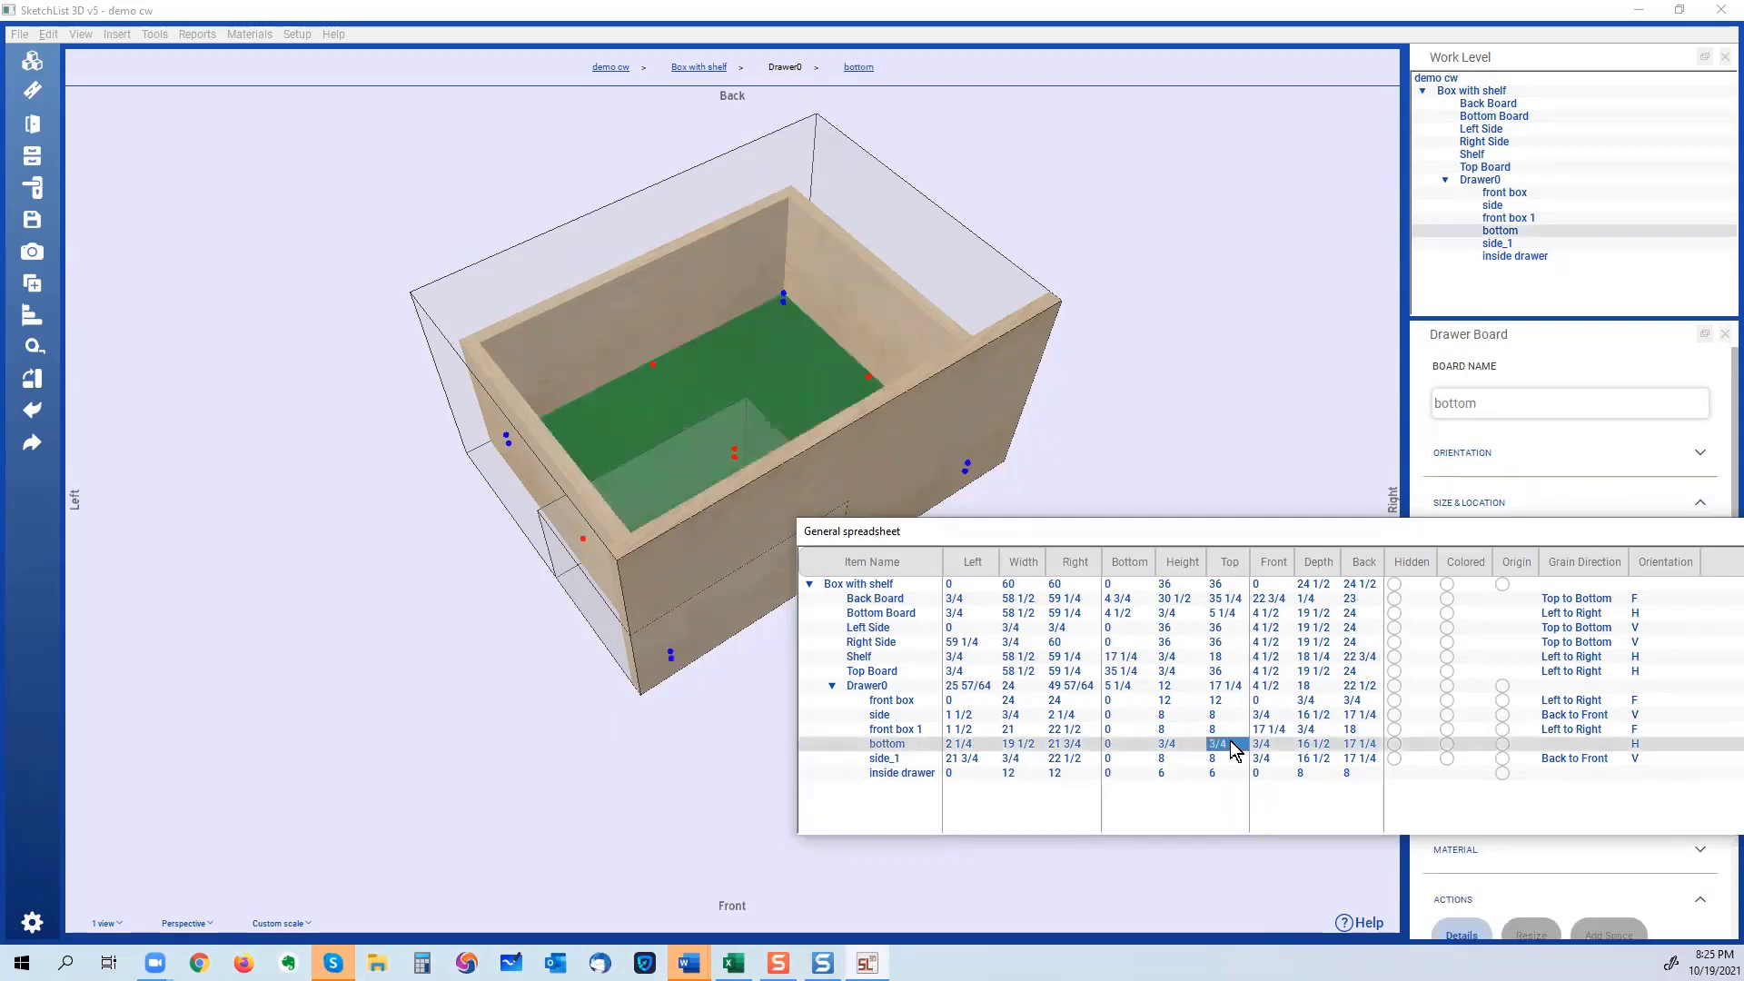
pyautogui.click(1118, 775)
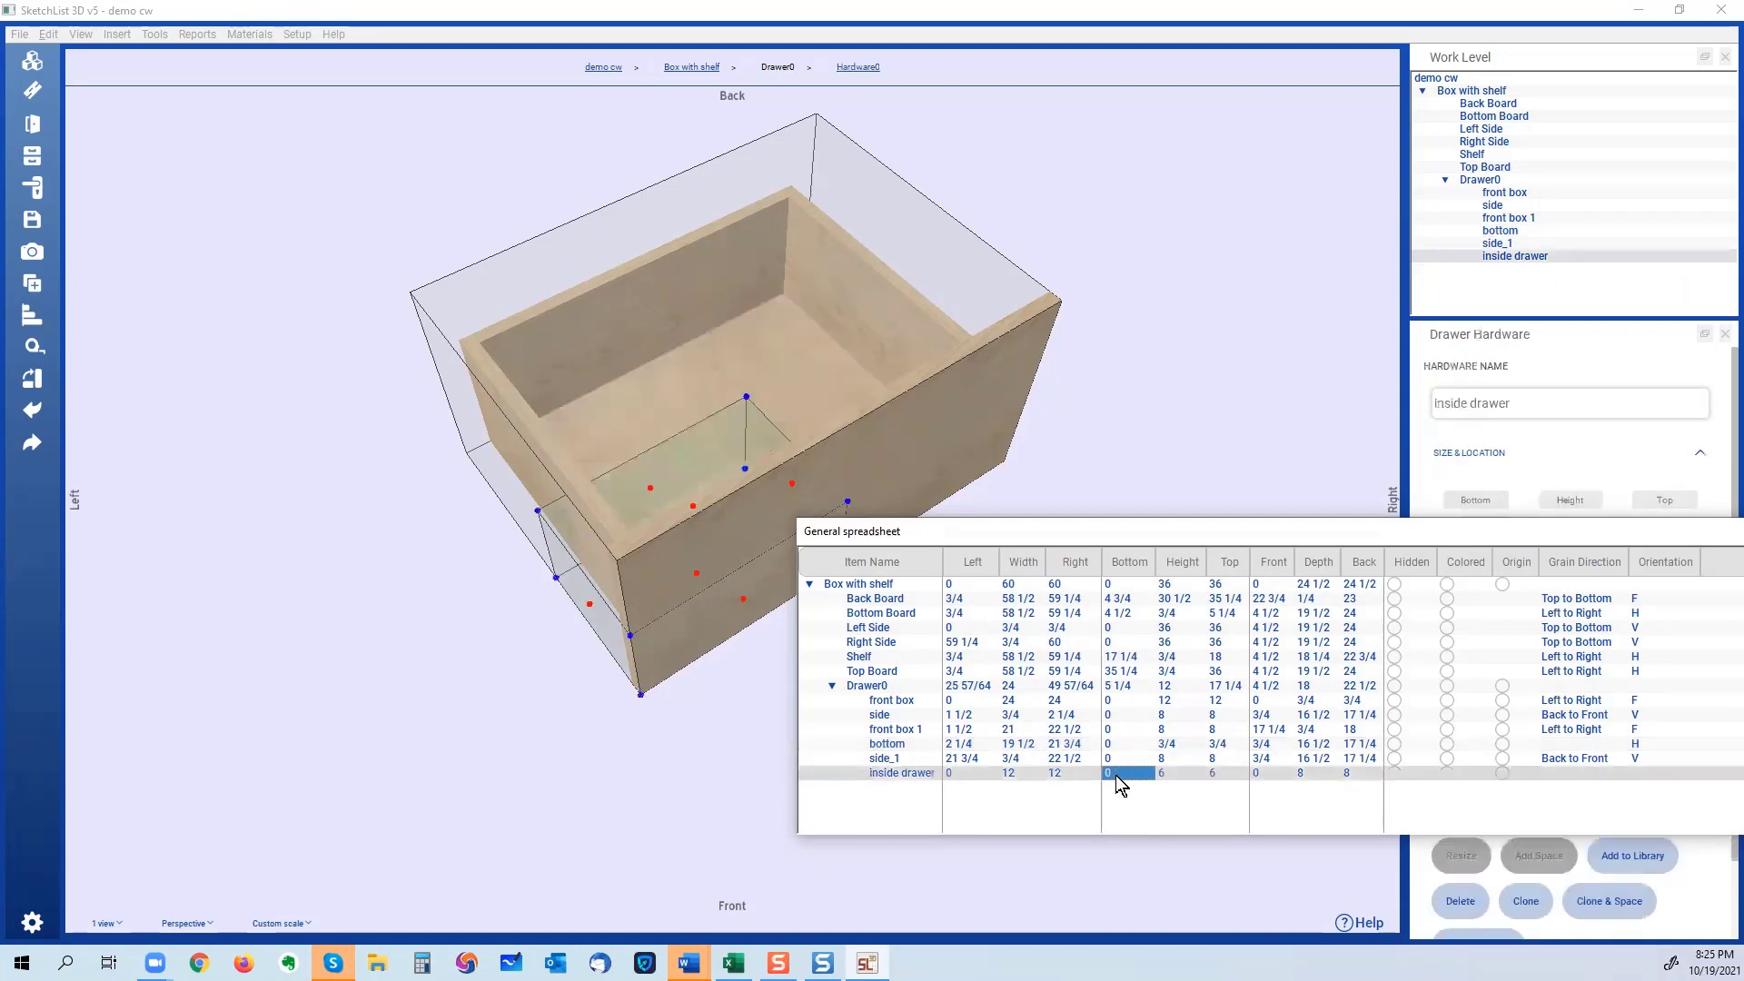
pyautogui.click(1120, 783)
pyautogui.write('.75')
pyautogui.press('Return')
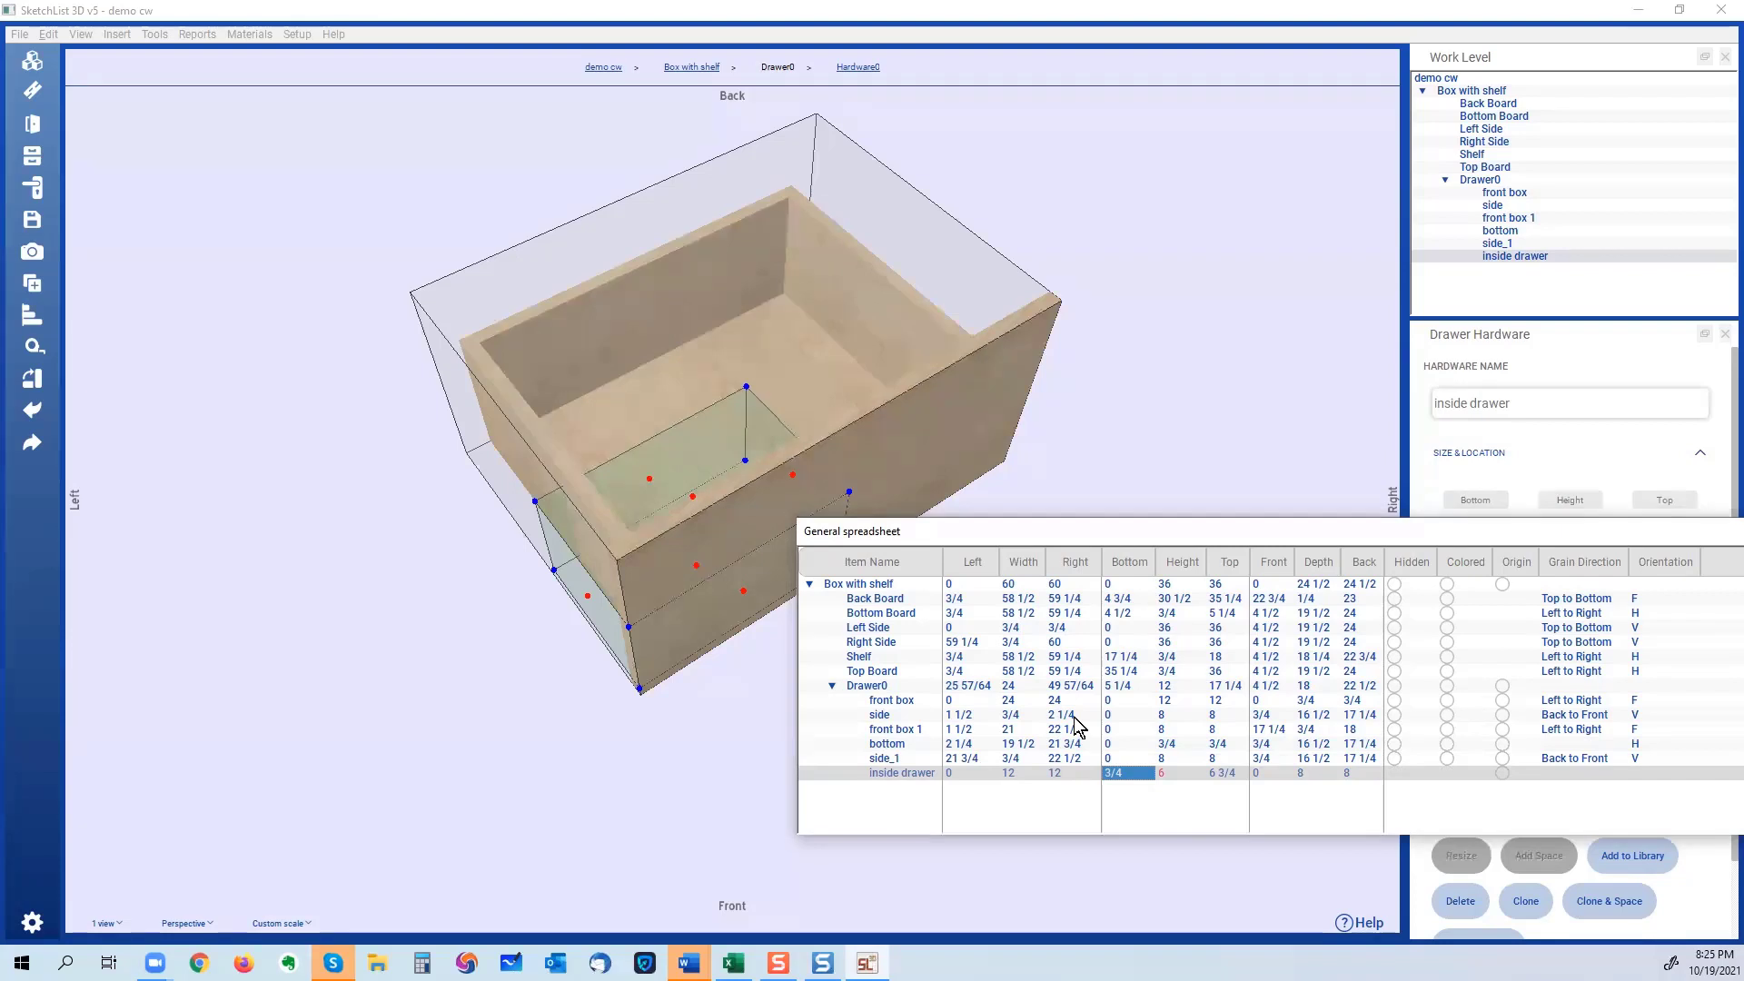
# Set the inside drawer's Left value to 2.25.
pyautogui.click(977, 774)
pyautogui.write('2.25')
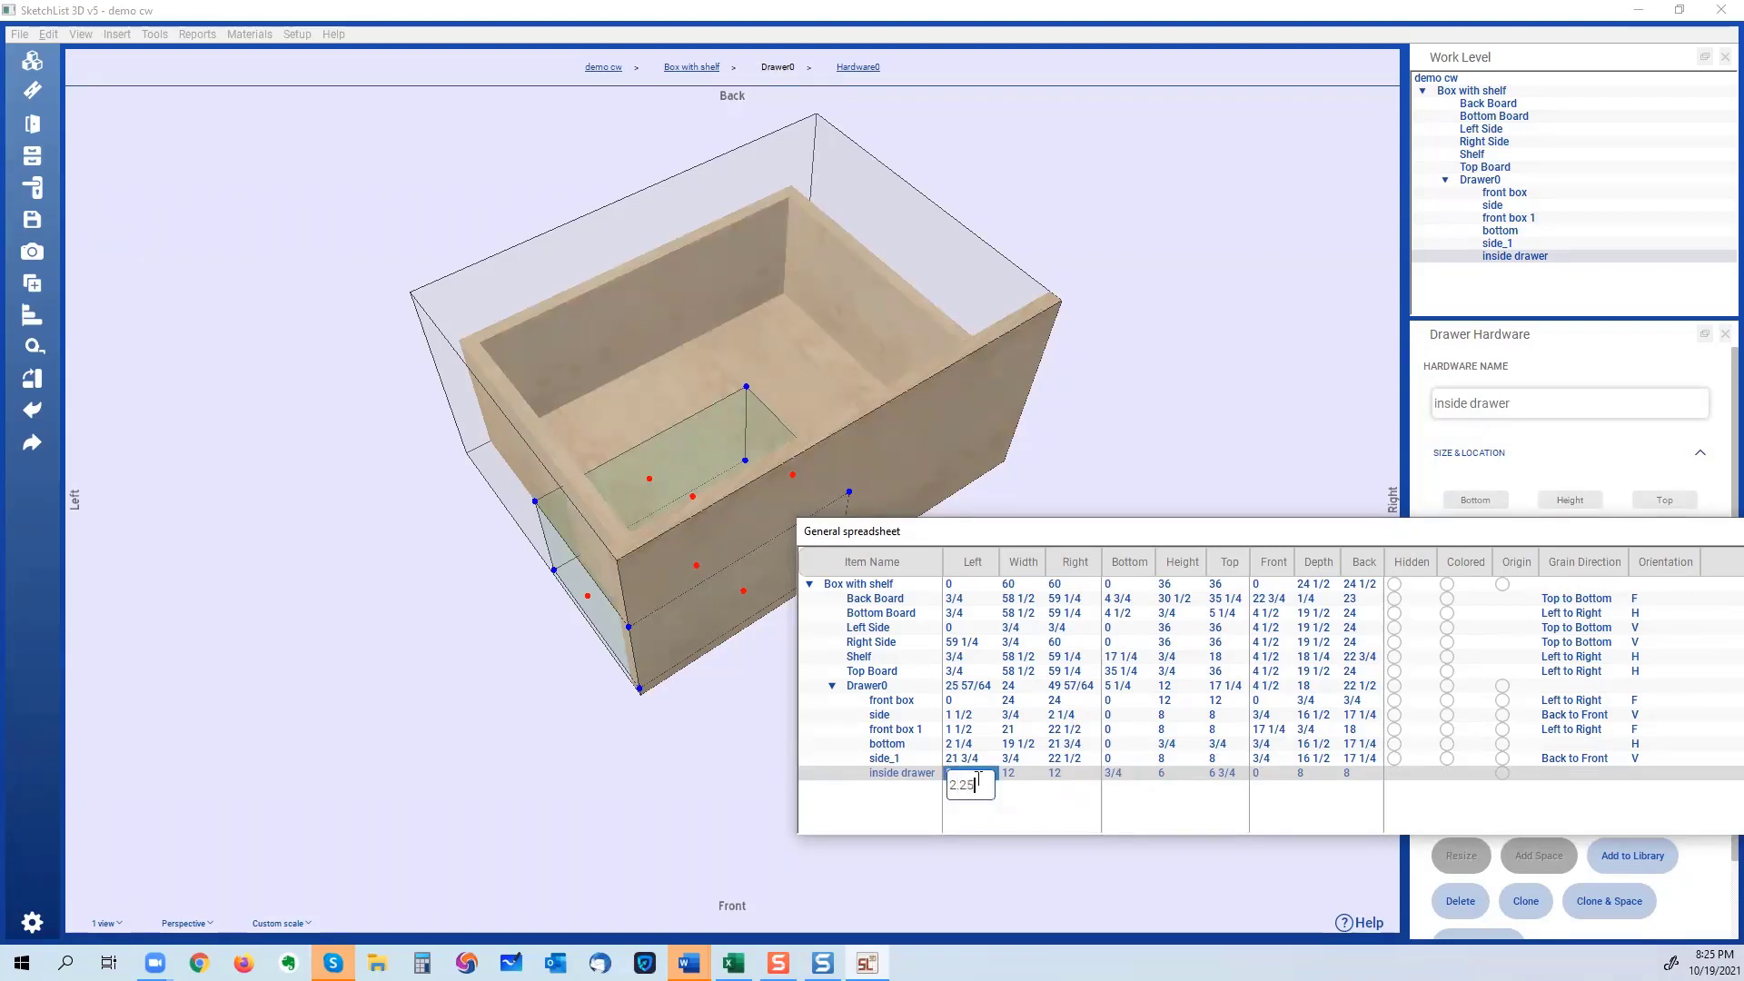
pyautogui.press('Return')
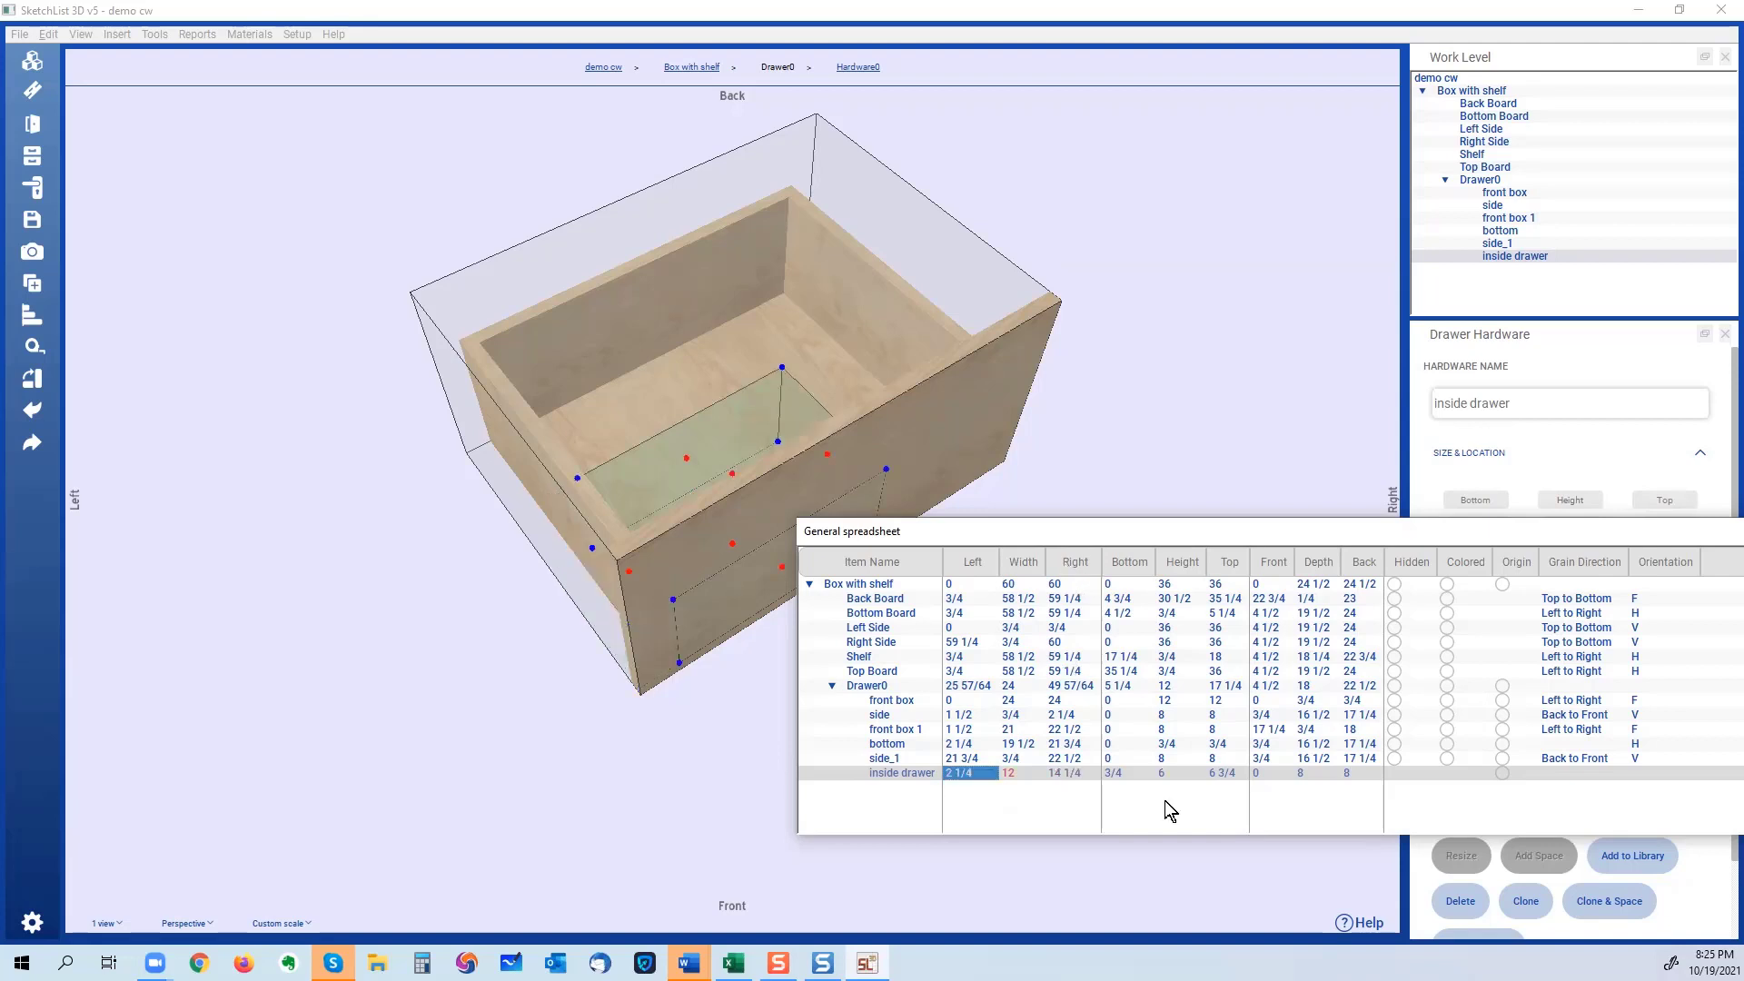
# Change the Board Name of 'front box 1' to 'back of box'.
pyautogui.click(951, 733)
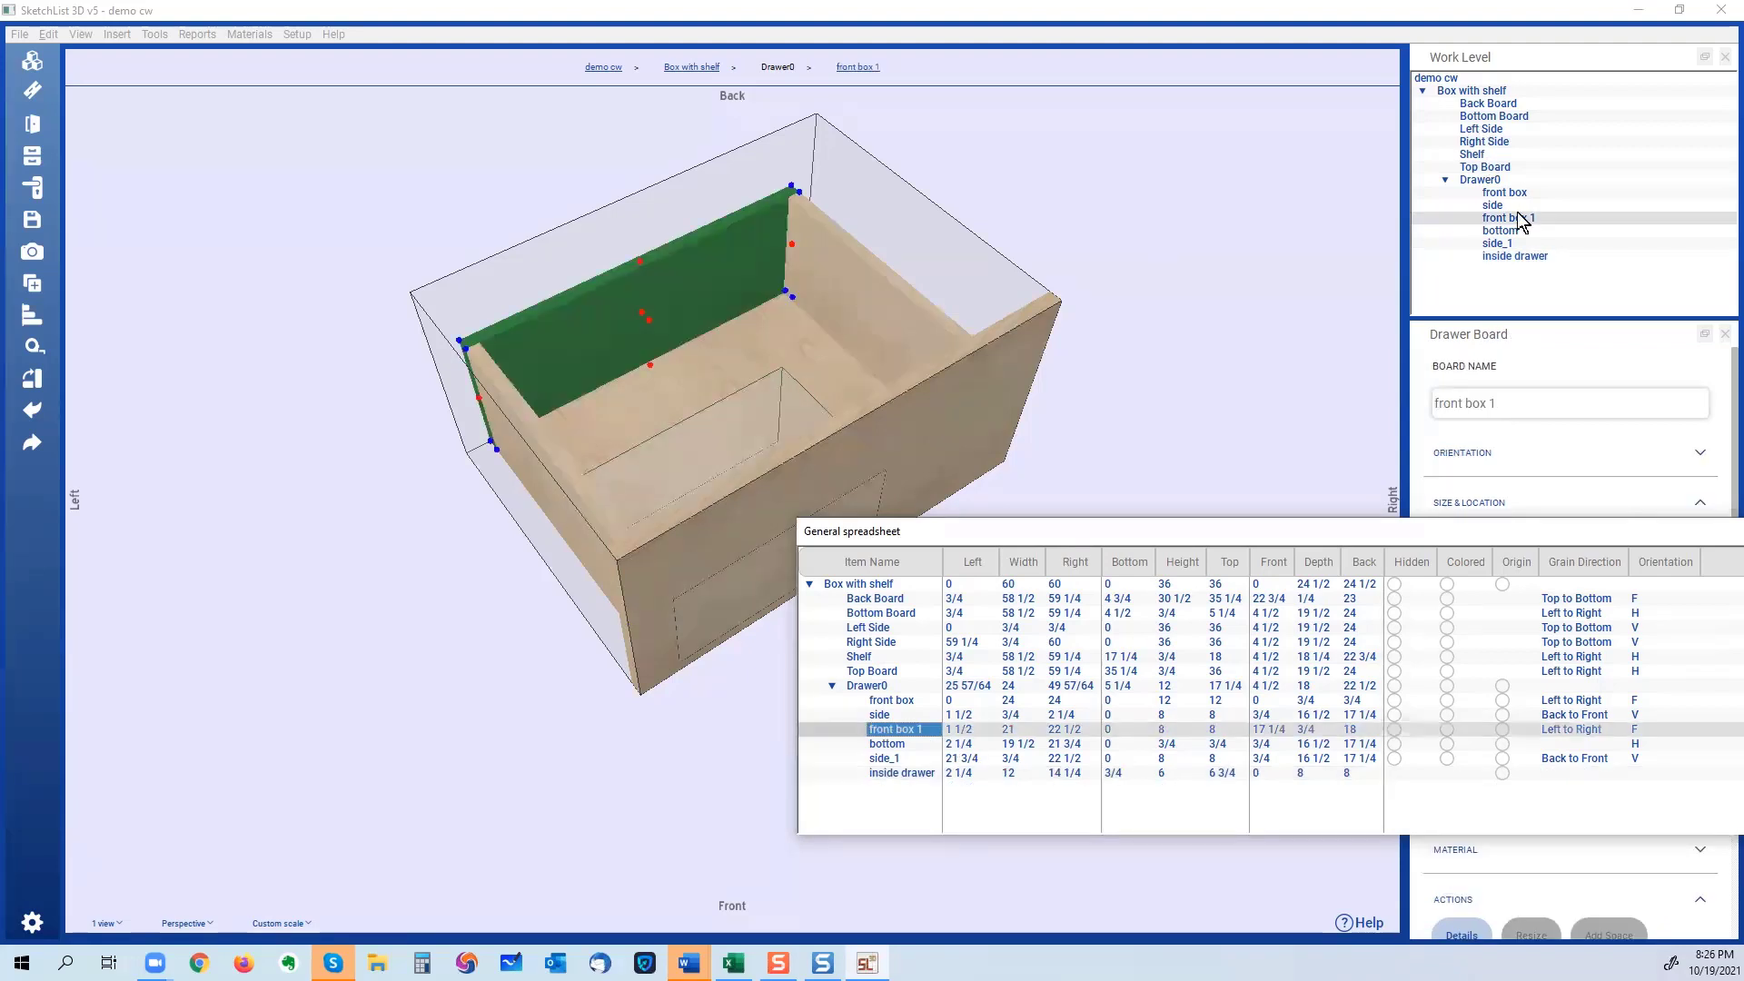
pyautogui.moveTo(1530, 401); pyautogui.dragTo(1237, 400)
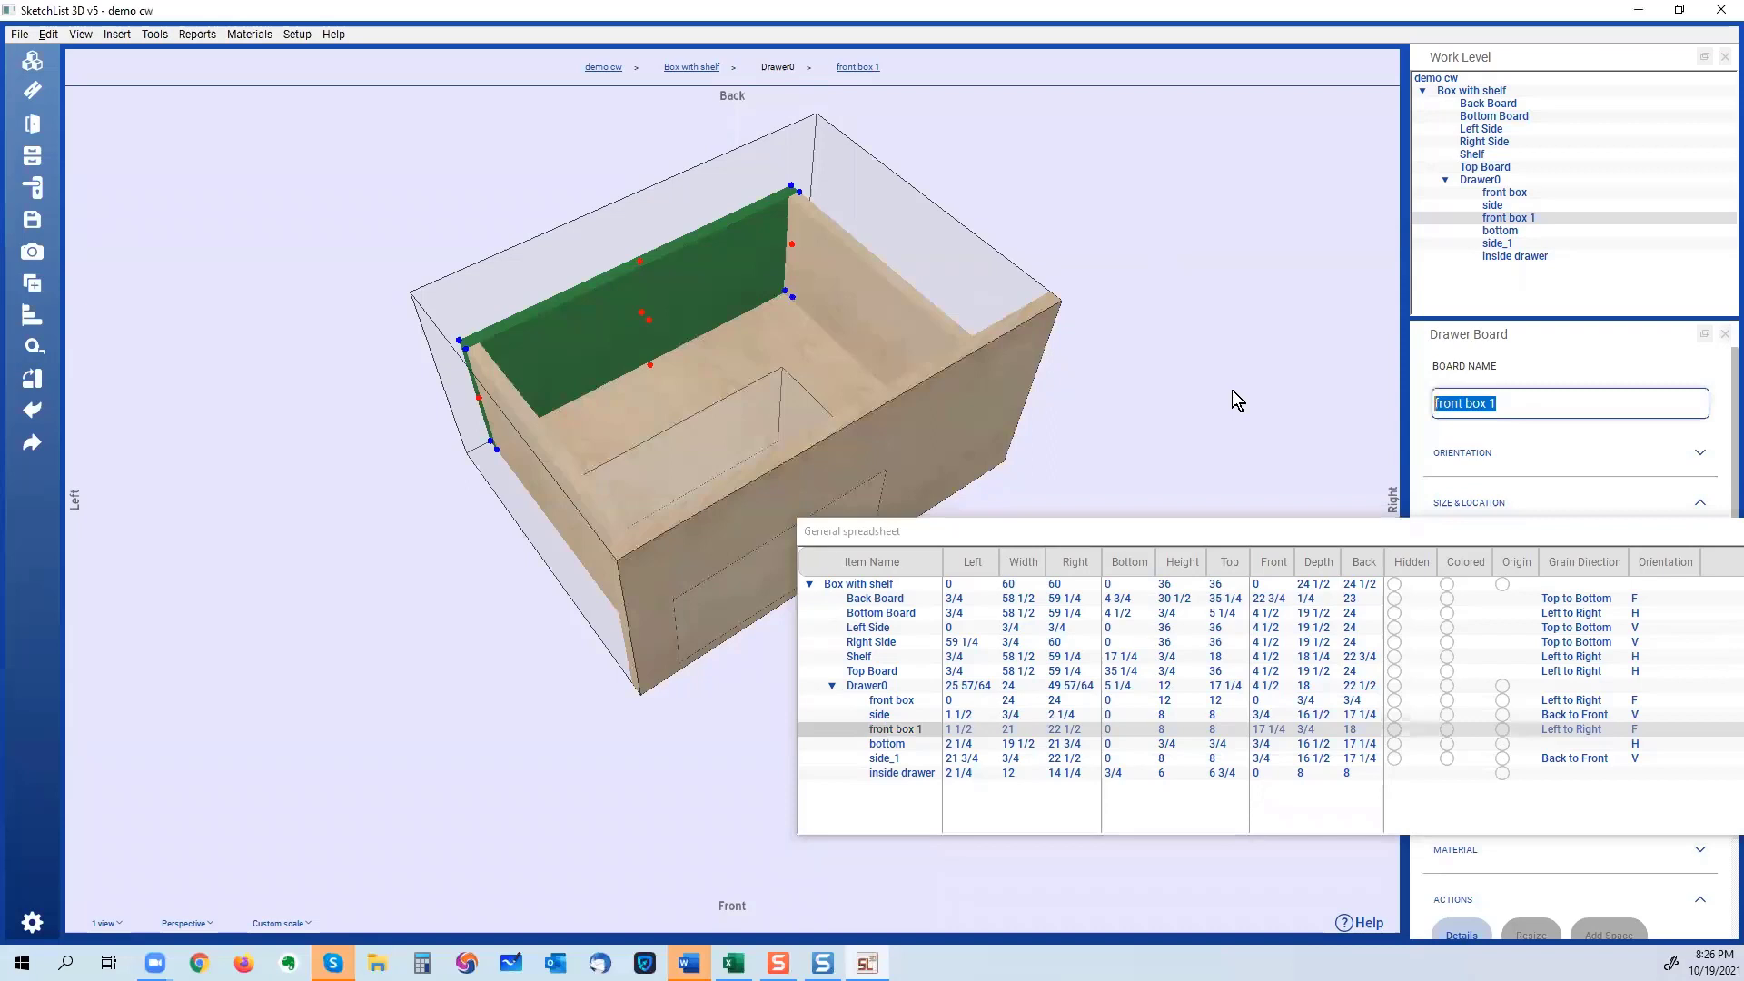
pyautogui.write('back of box')
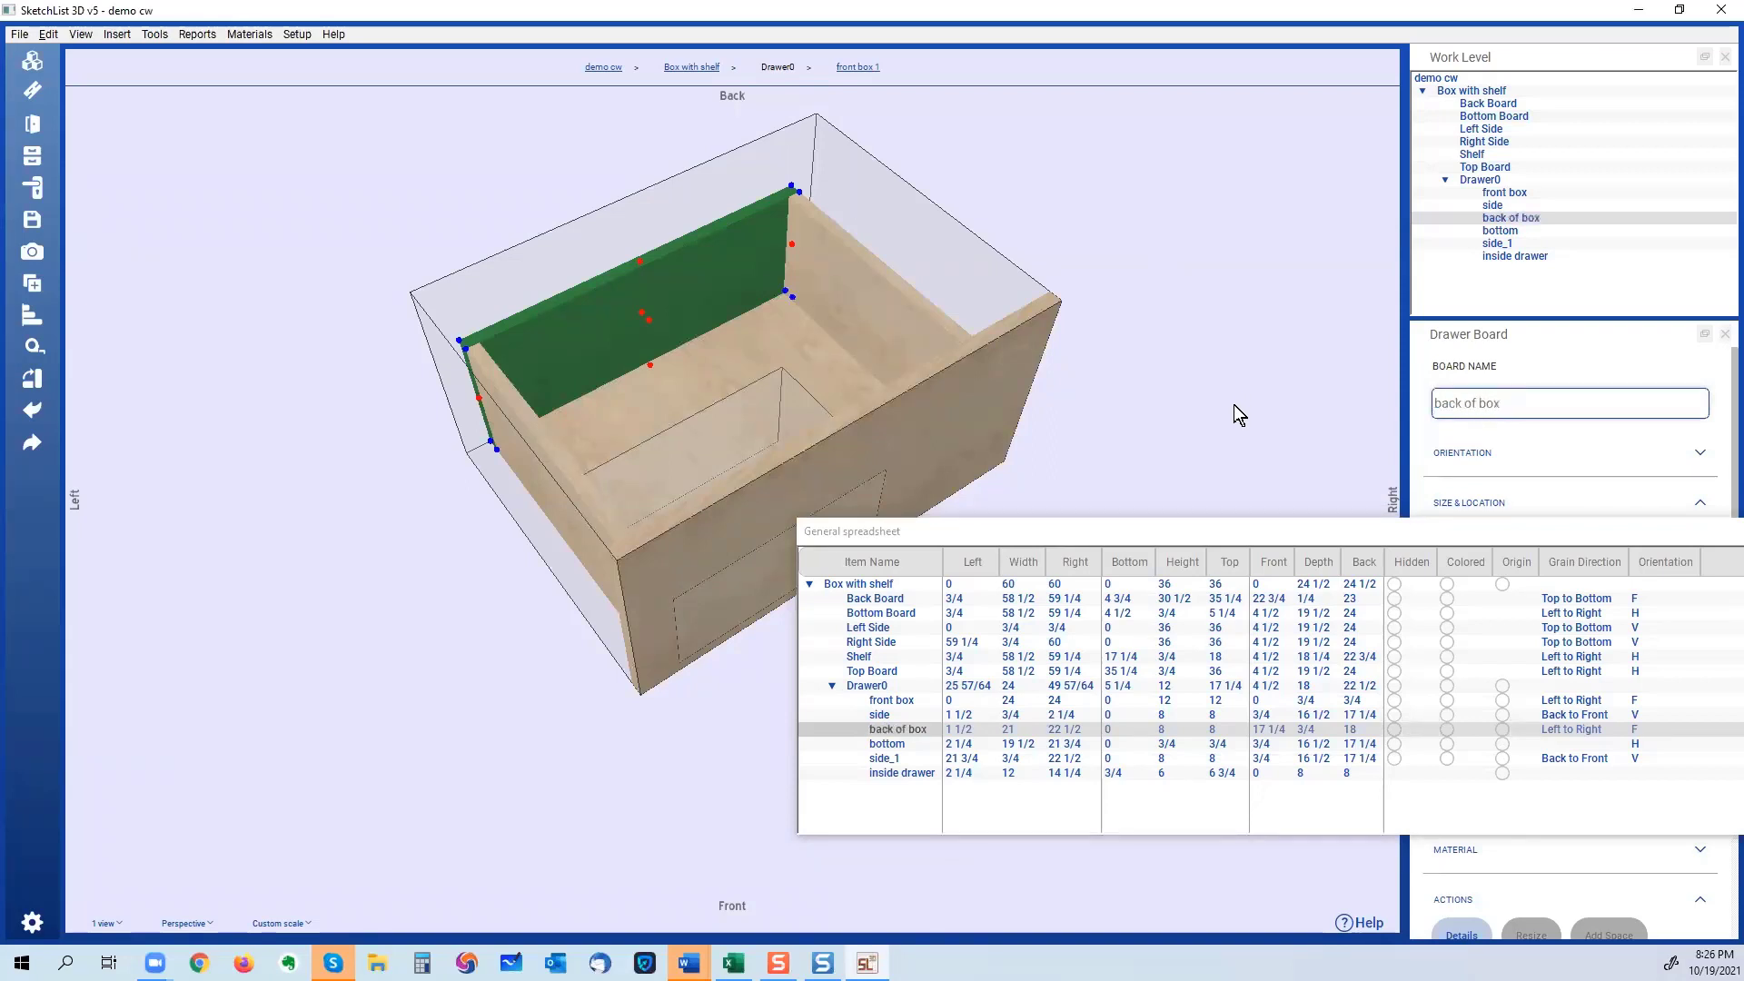
pyautogui.click(892, 798)
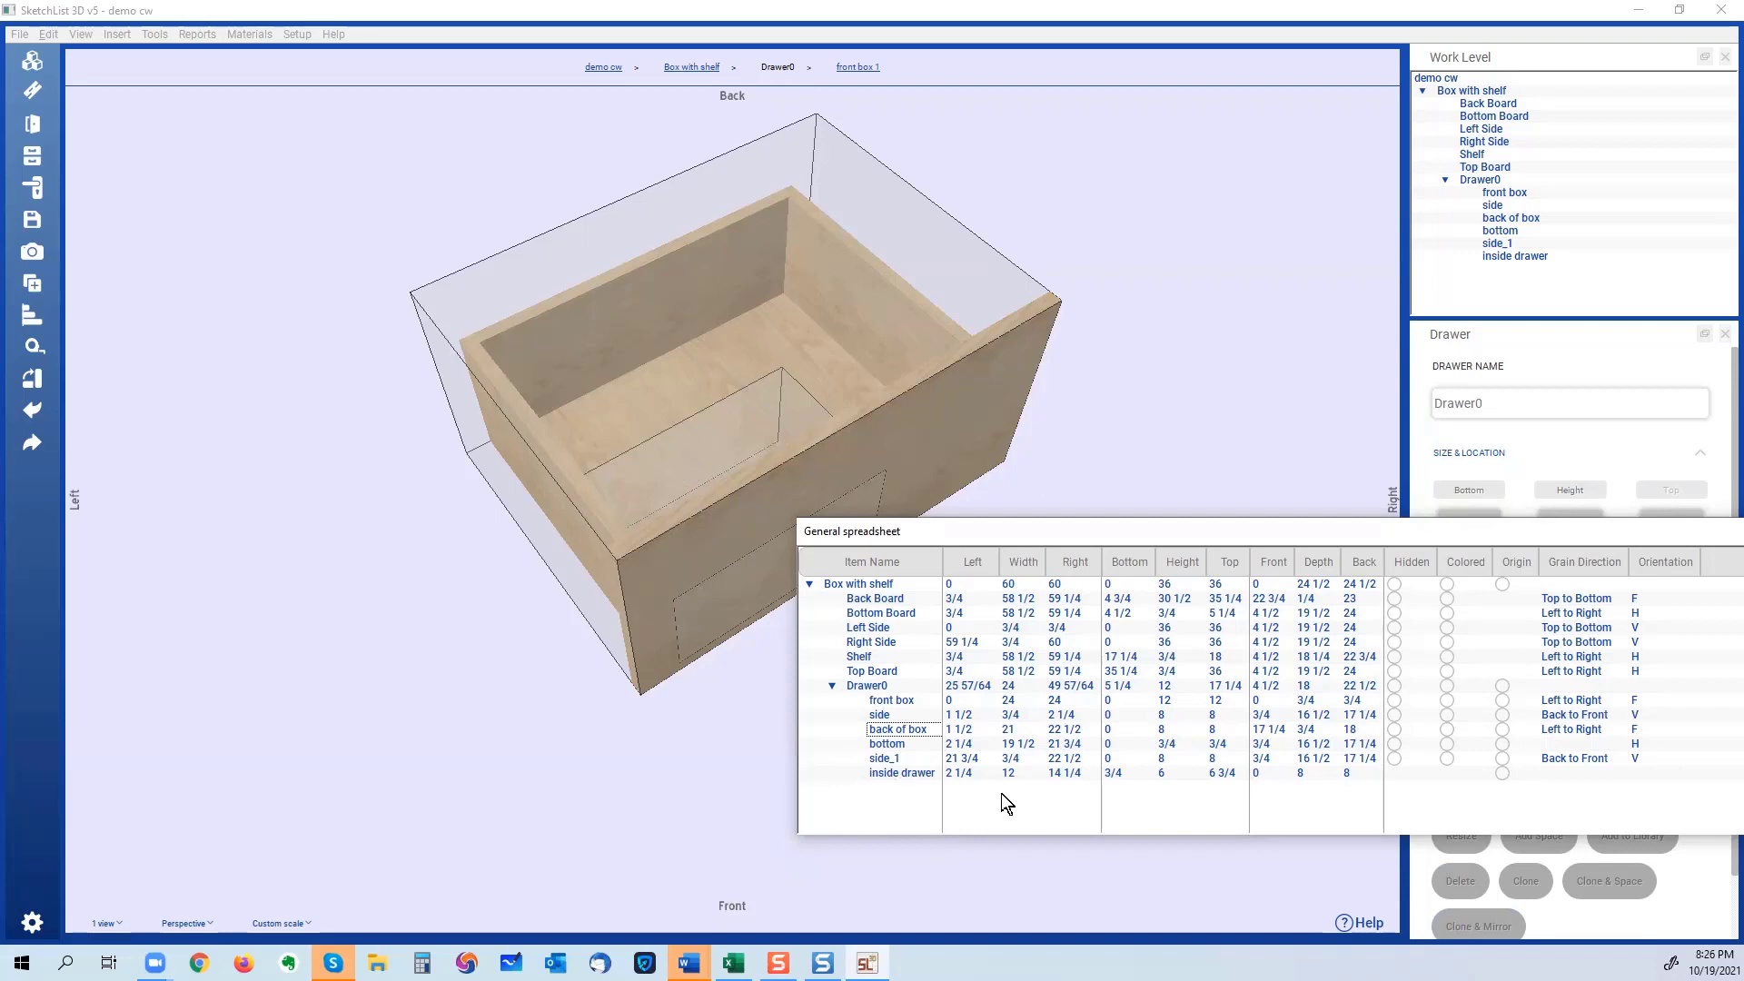
# Set the inside drawer's Back value to 17 in the spreadsheet.
pyautogui.click(1365, 771)
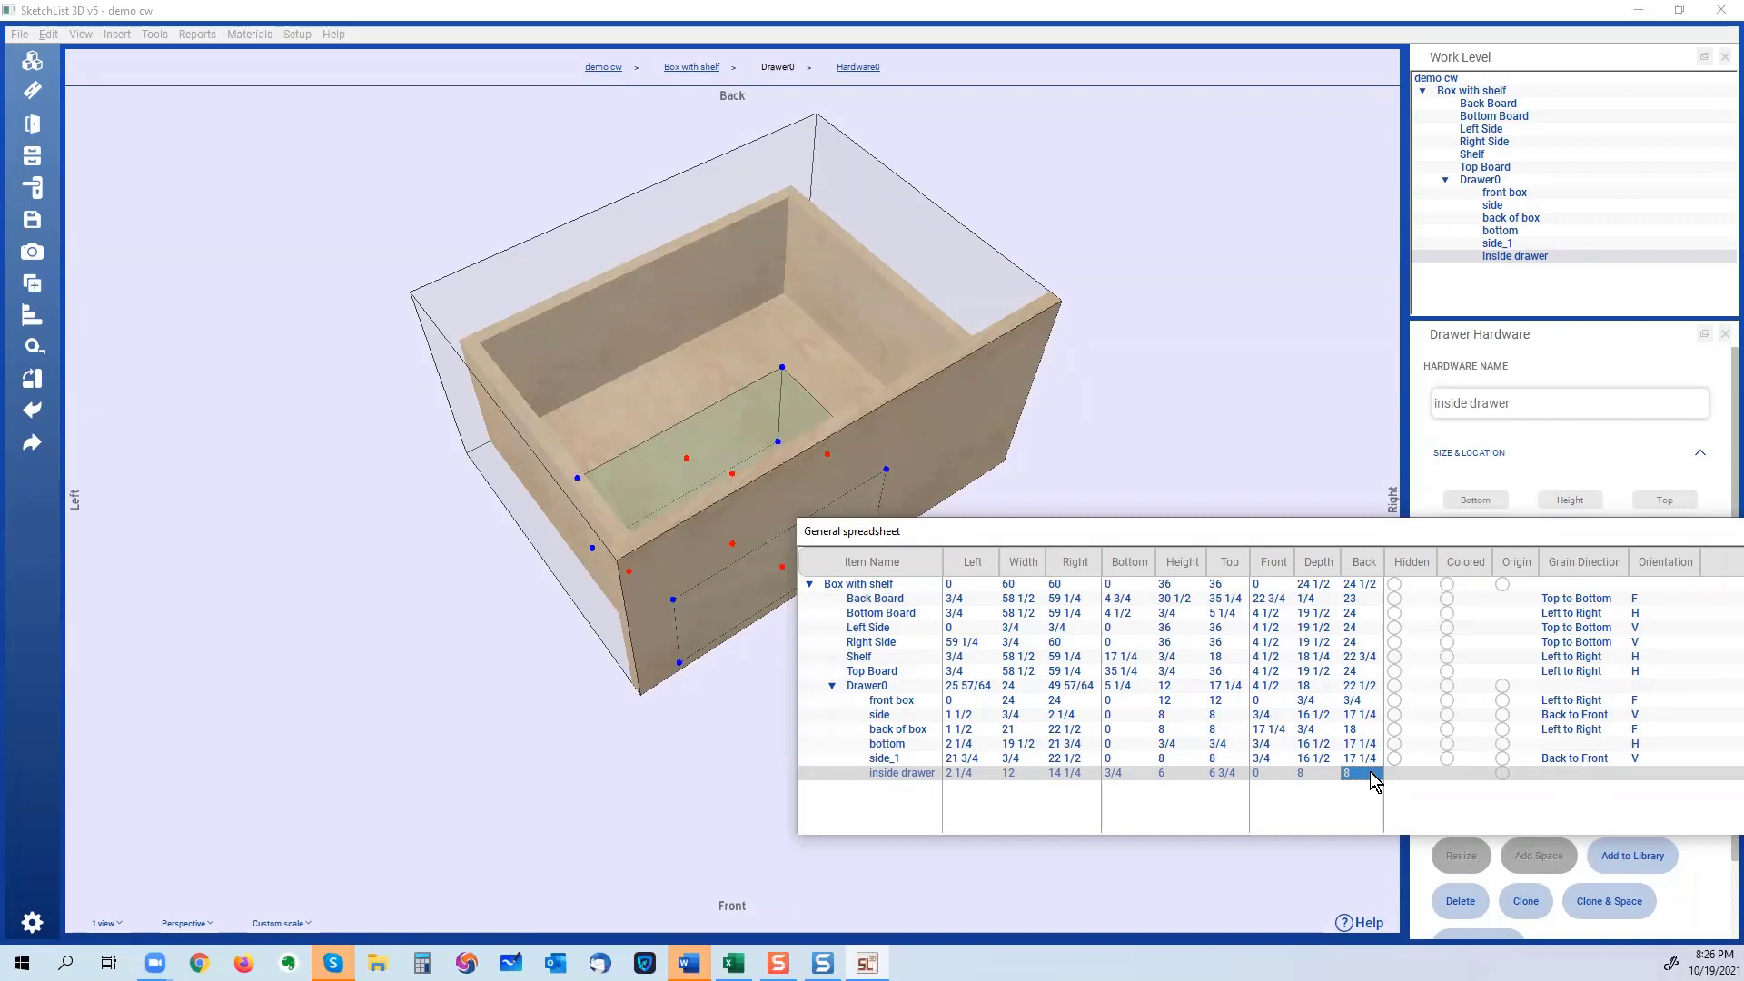
pyautogui.click(1375, 781)
pyautogui.write('17')
pyautogui.press('Return')
# Set the inside drawer's Bottom to 2.75, leaving it 4 high with its top at 6 3/4.
pyautogui.click(682, 520)
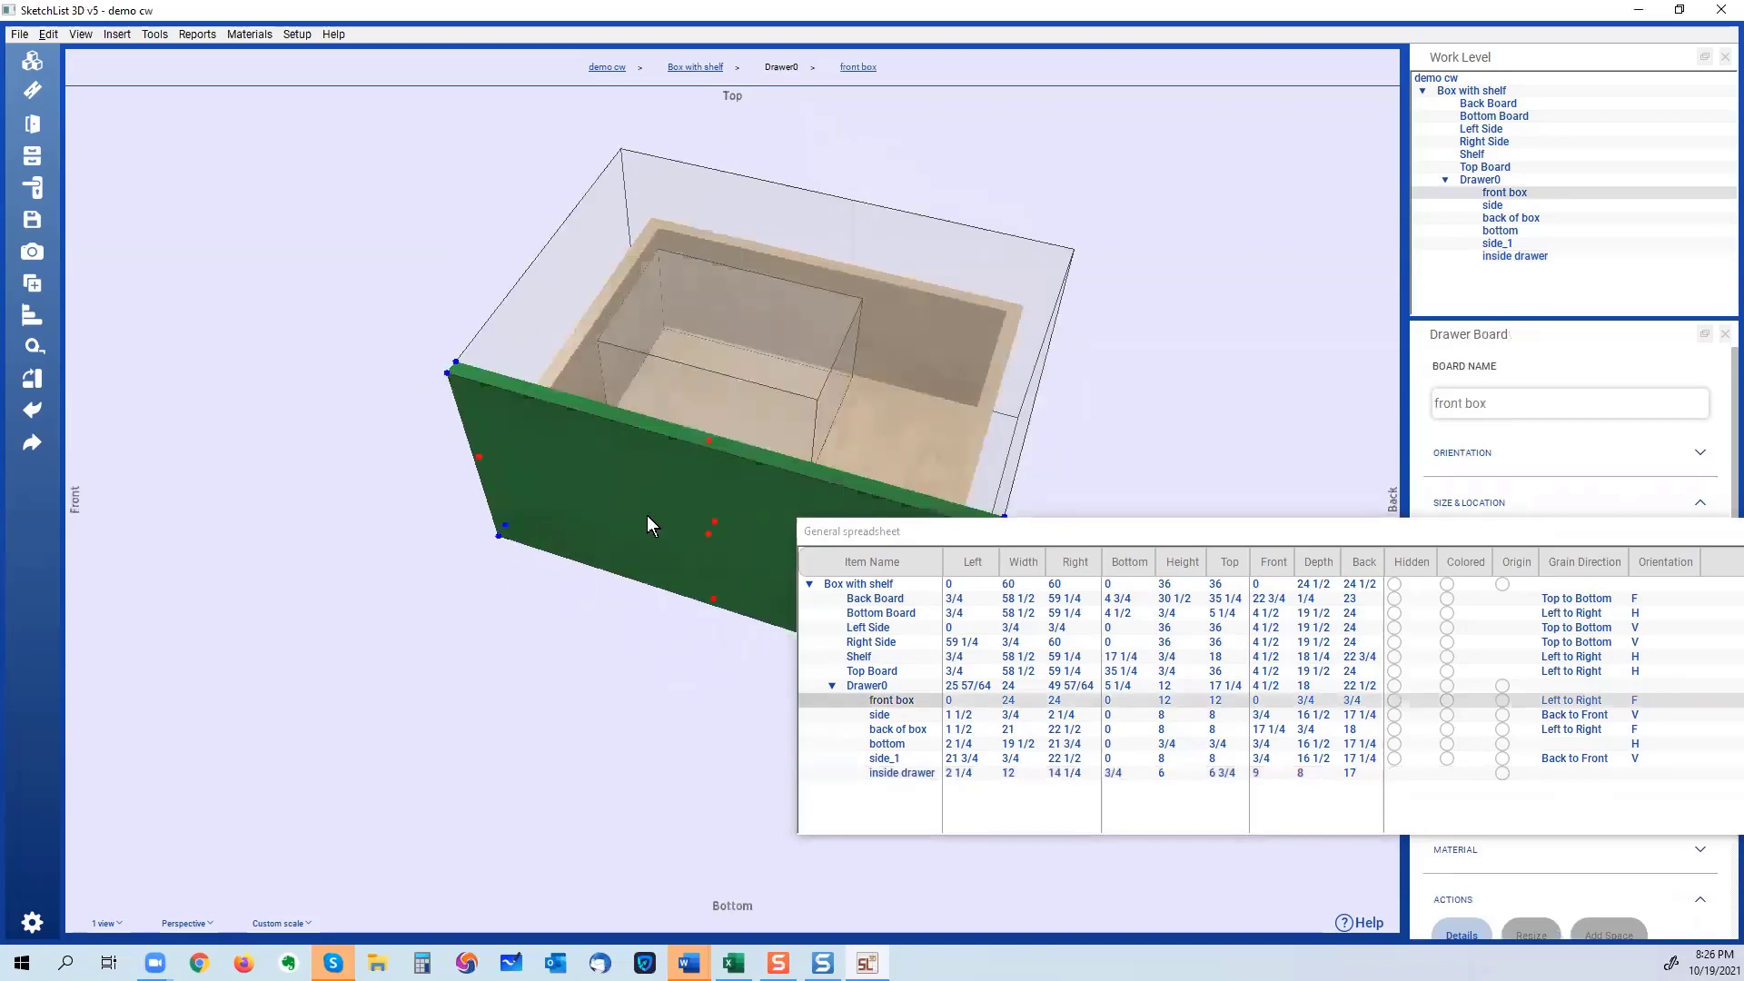
pyautogui.scroll(3, 647, 515)
pyautogui.moveTo(647, 515); pyautogui.dragTo(654, 550)
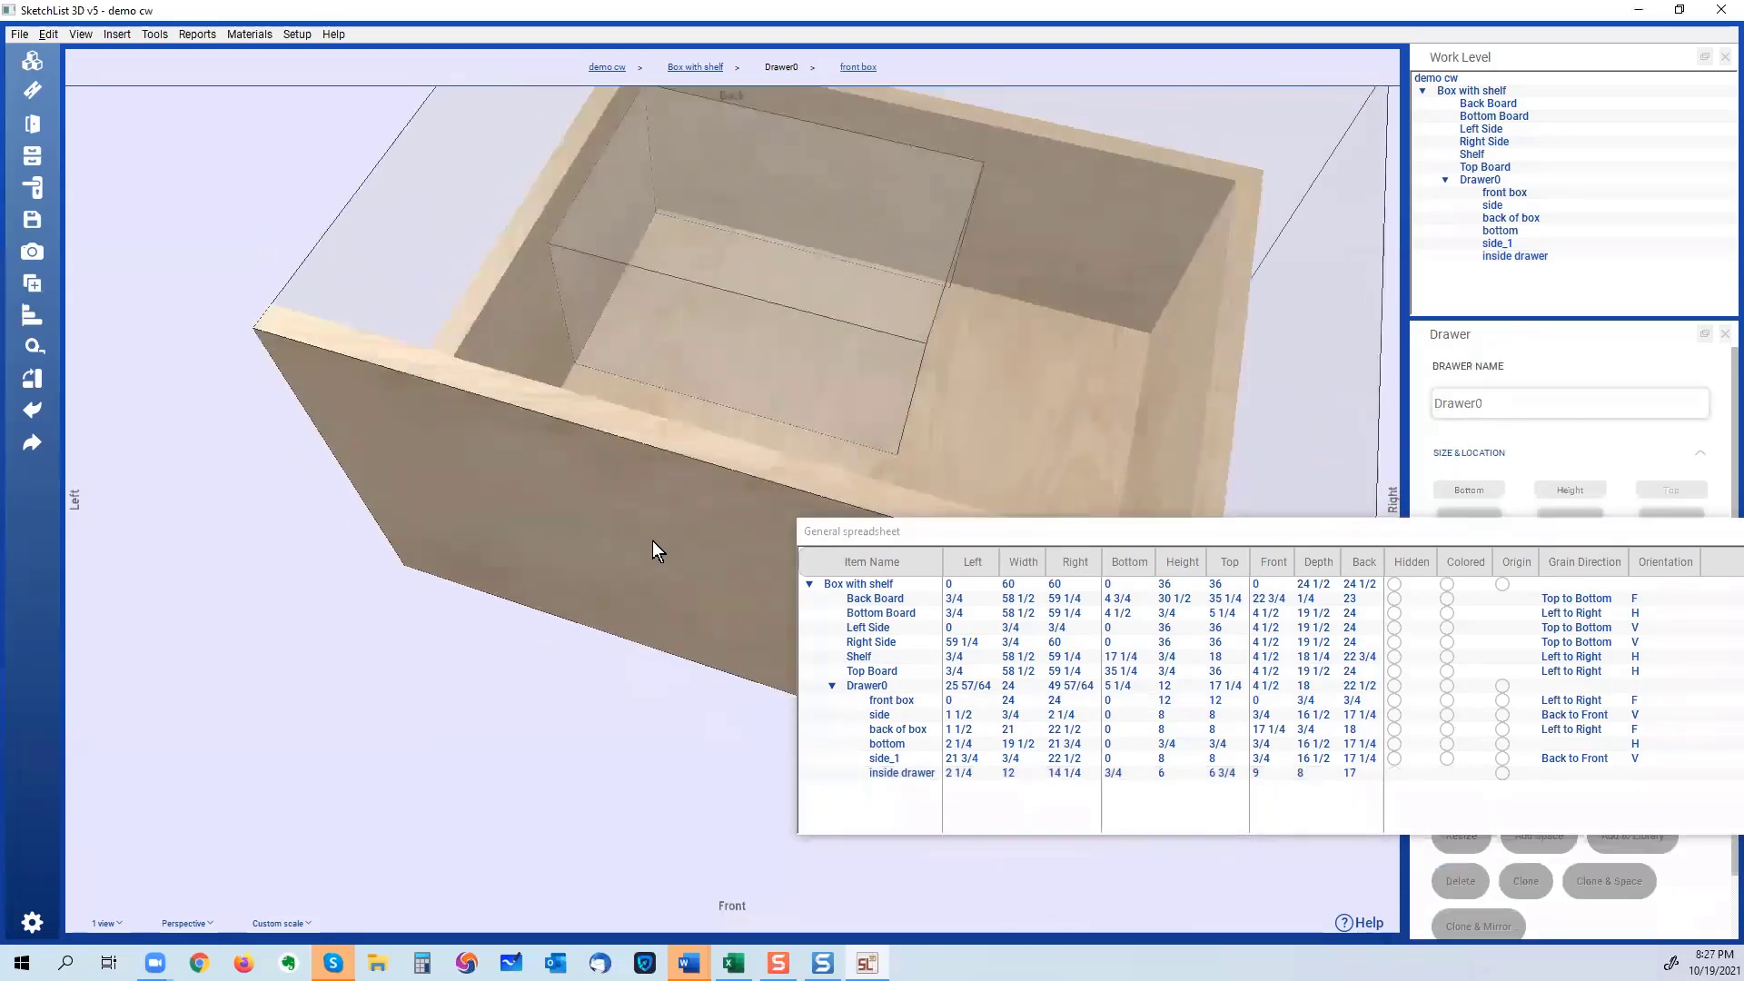
pyautogui.click(762, 348)
pyautogui.click(1117, 775)
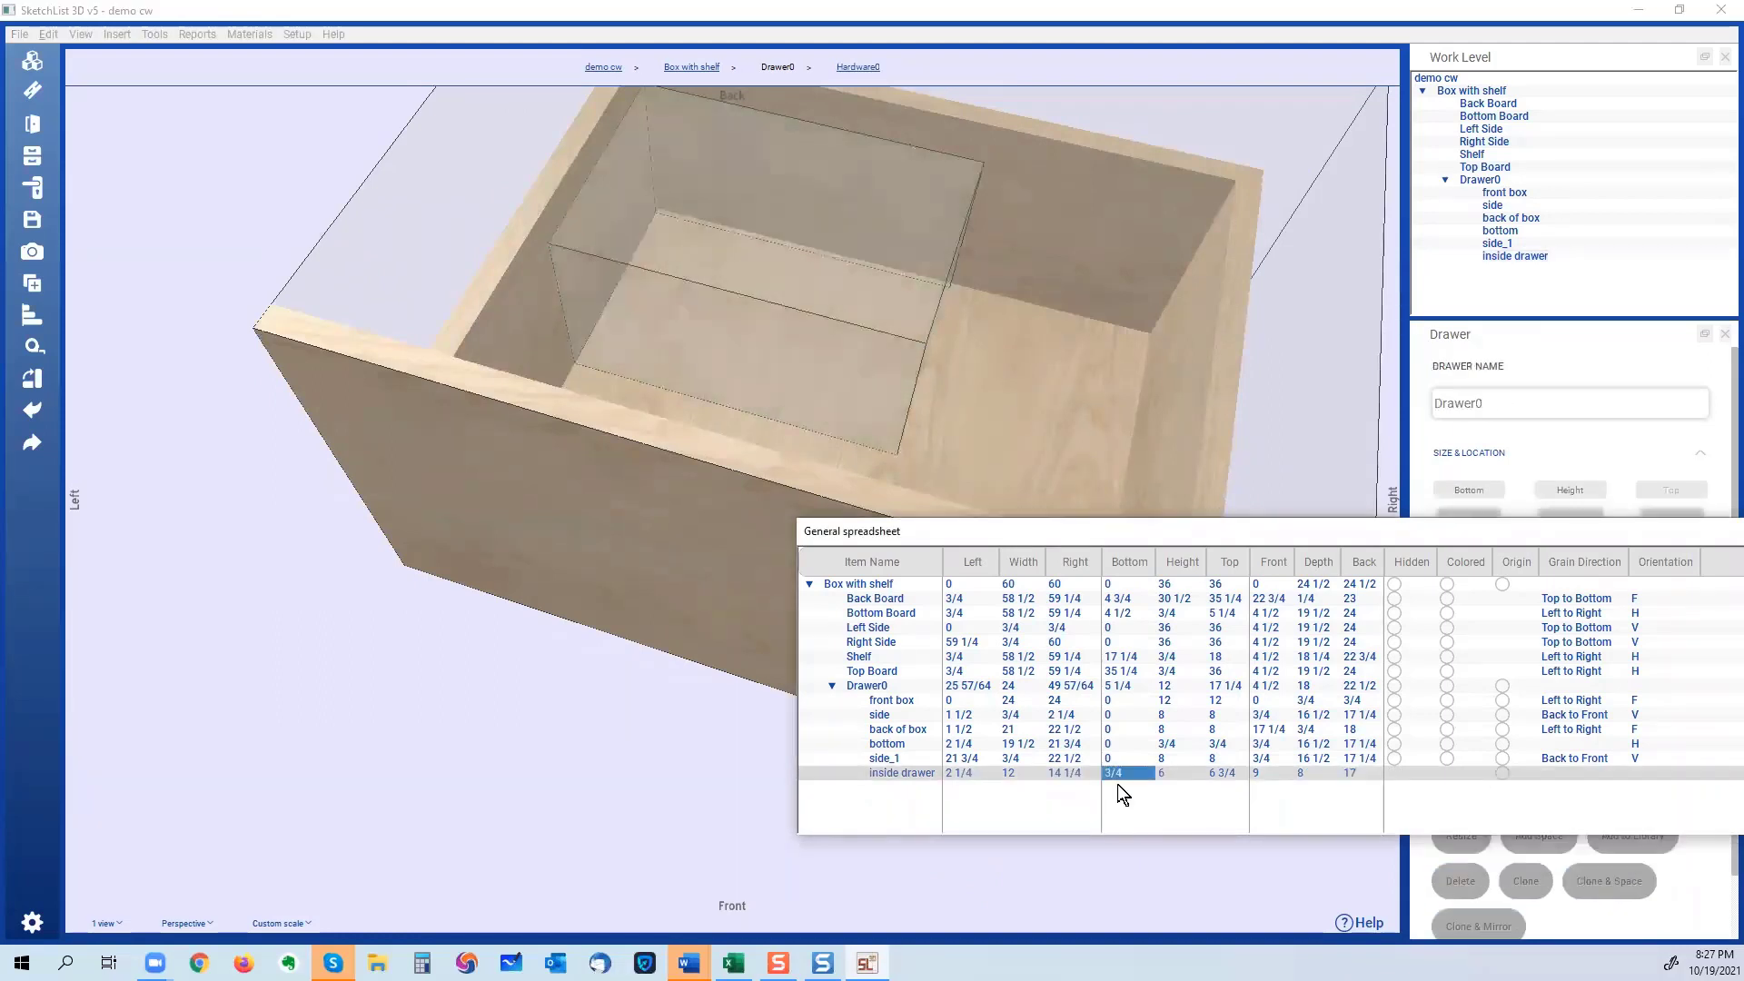
pyautogui.click(1117, 775)
pyautogui.write('2.75')
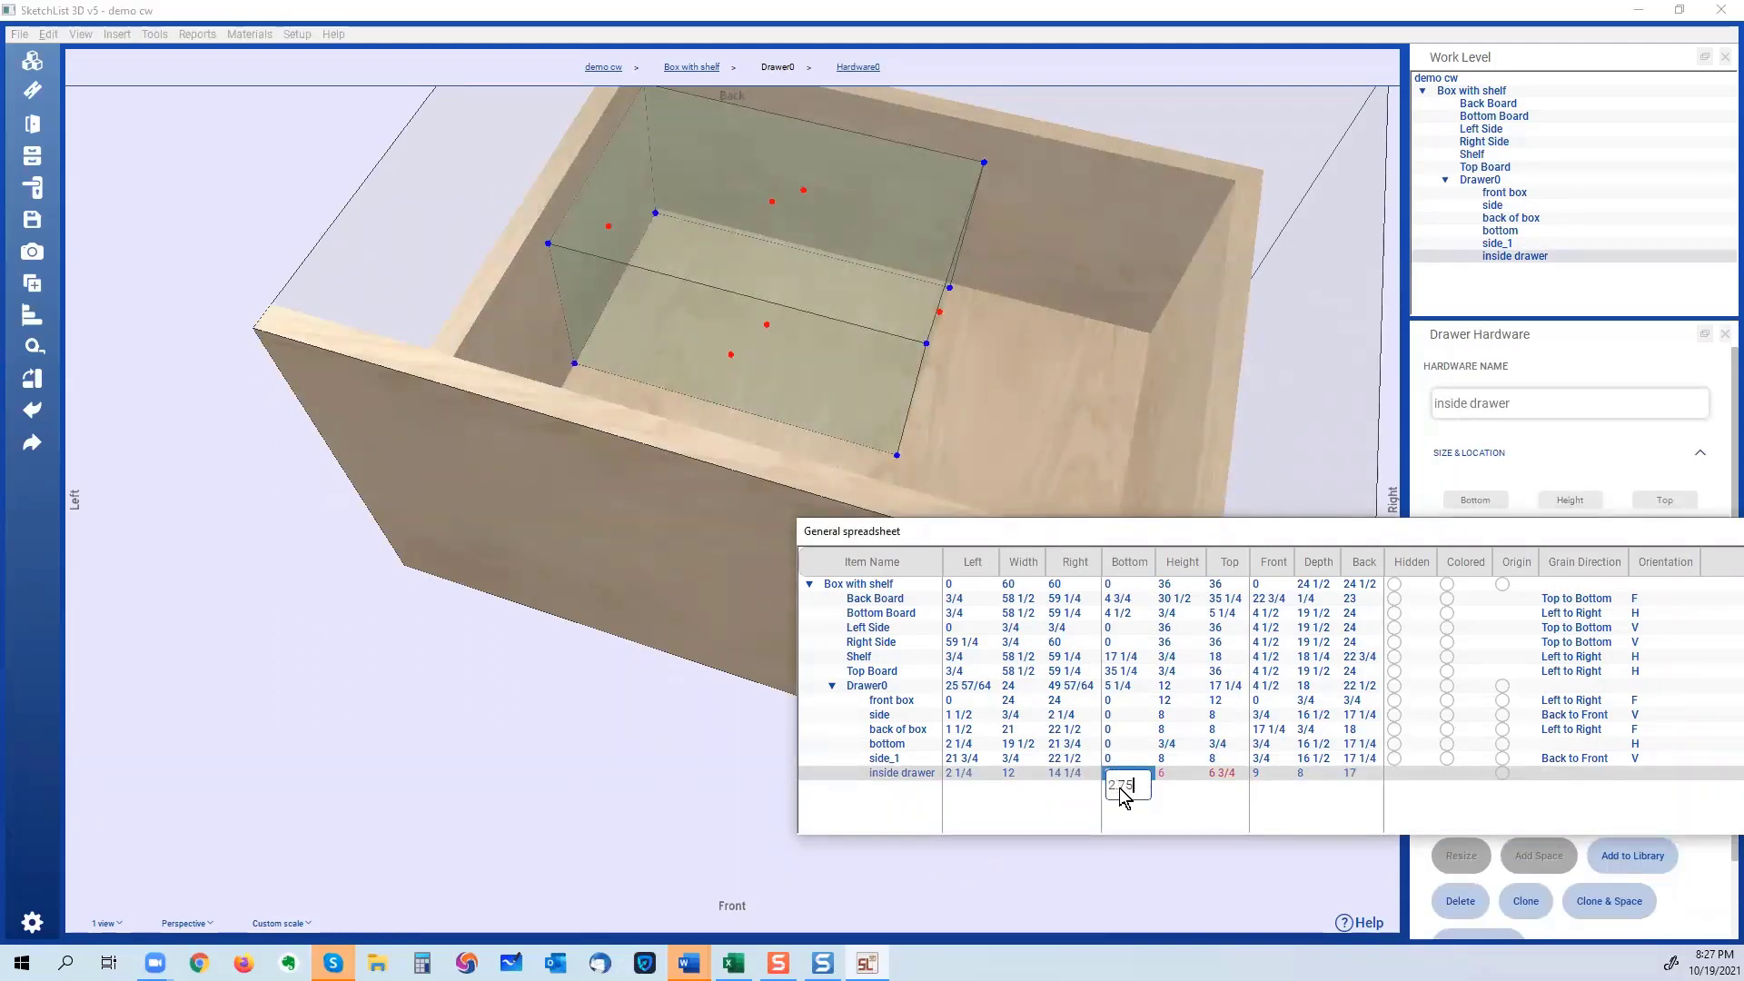
pyautogui.press('Return')
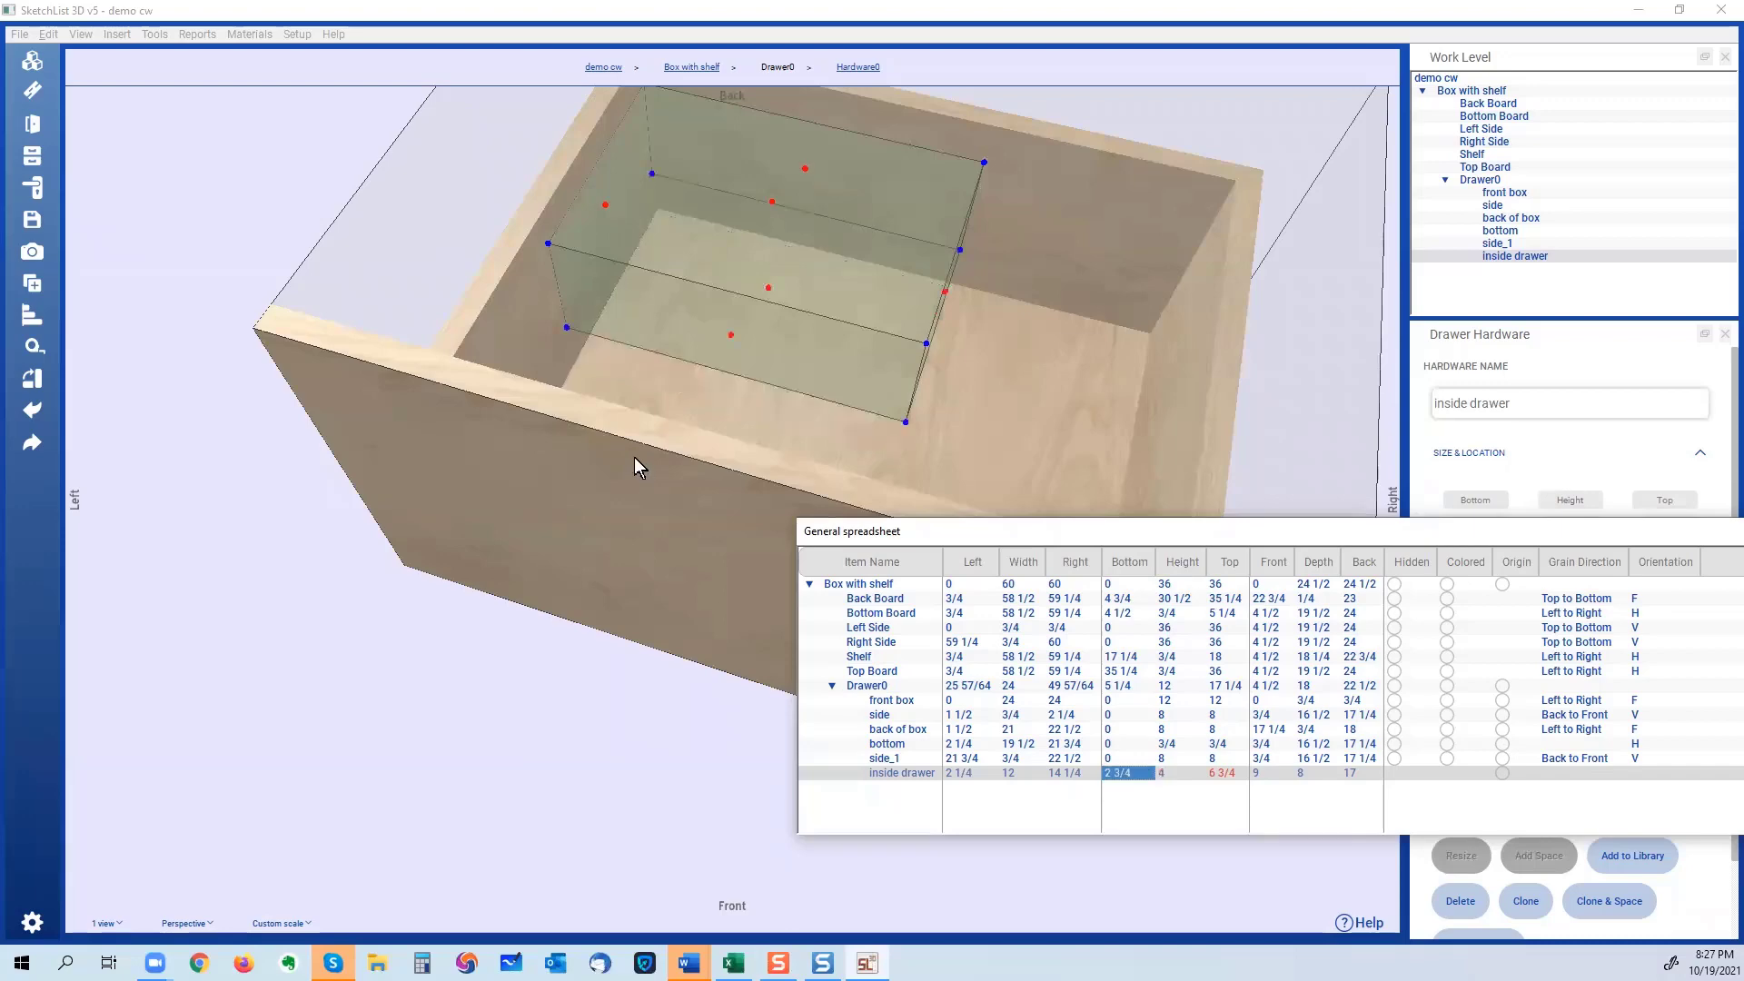
pyautogui.click(638, 417)
pyautogui.moveTo(545, 406); pyautogui.dragTo(836, 460, button='middle')
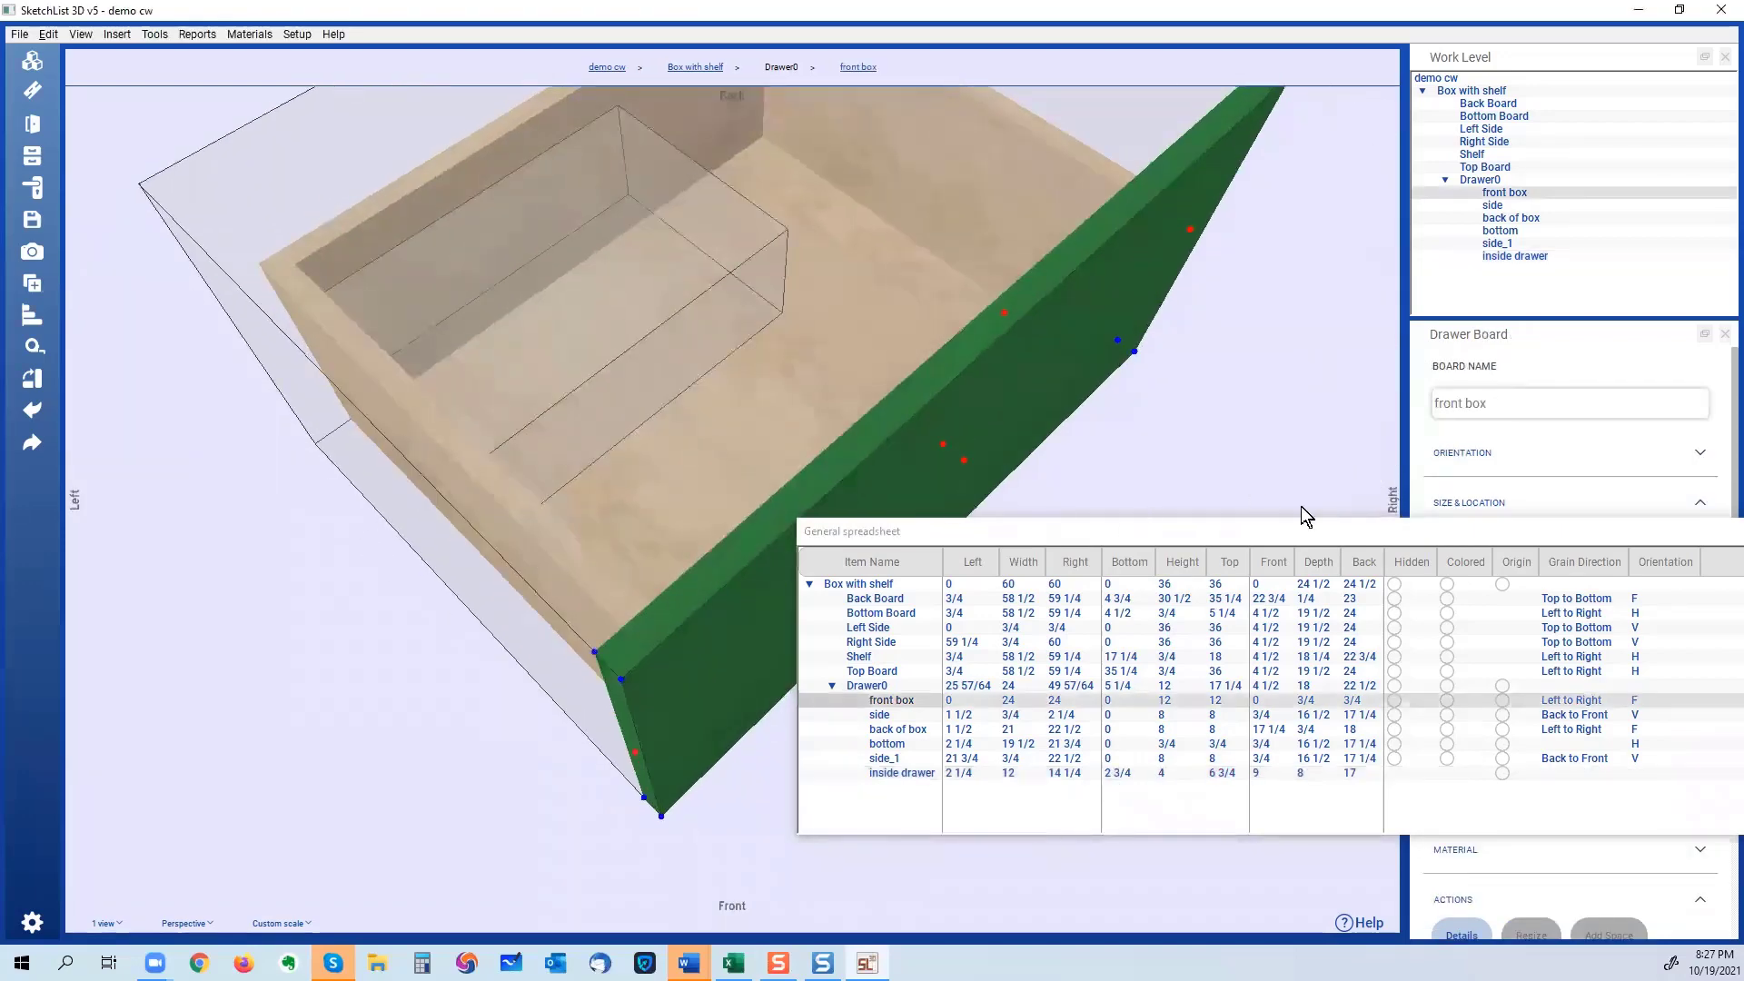
pyautogui.click(1299, 547)
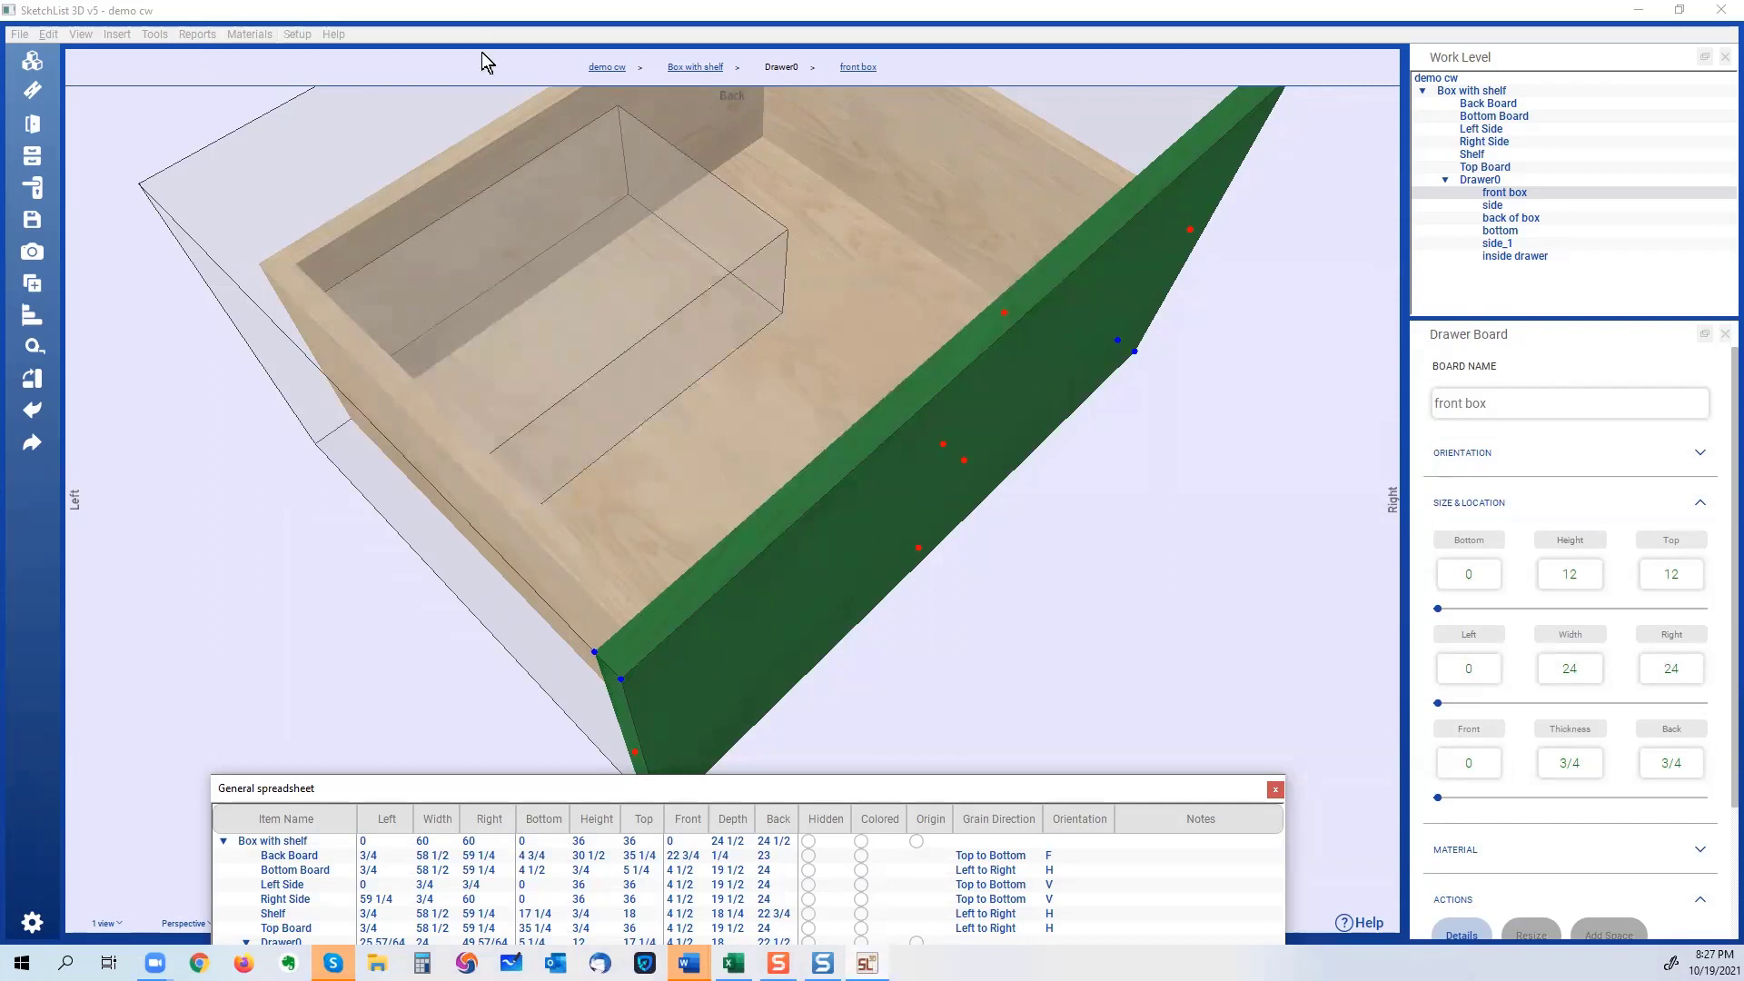
# Back in the Box with shelf cabinet, slide Drawer0 fully left to 63/64 from the left.
pyautogui.click(707, 64)
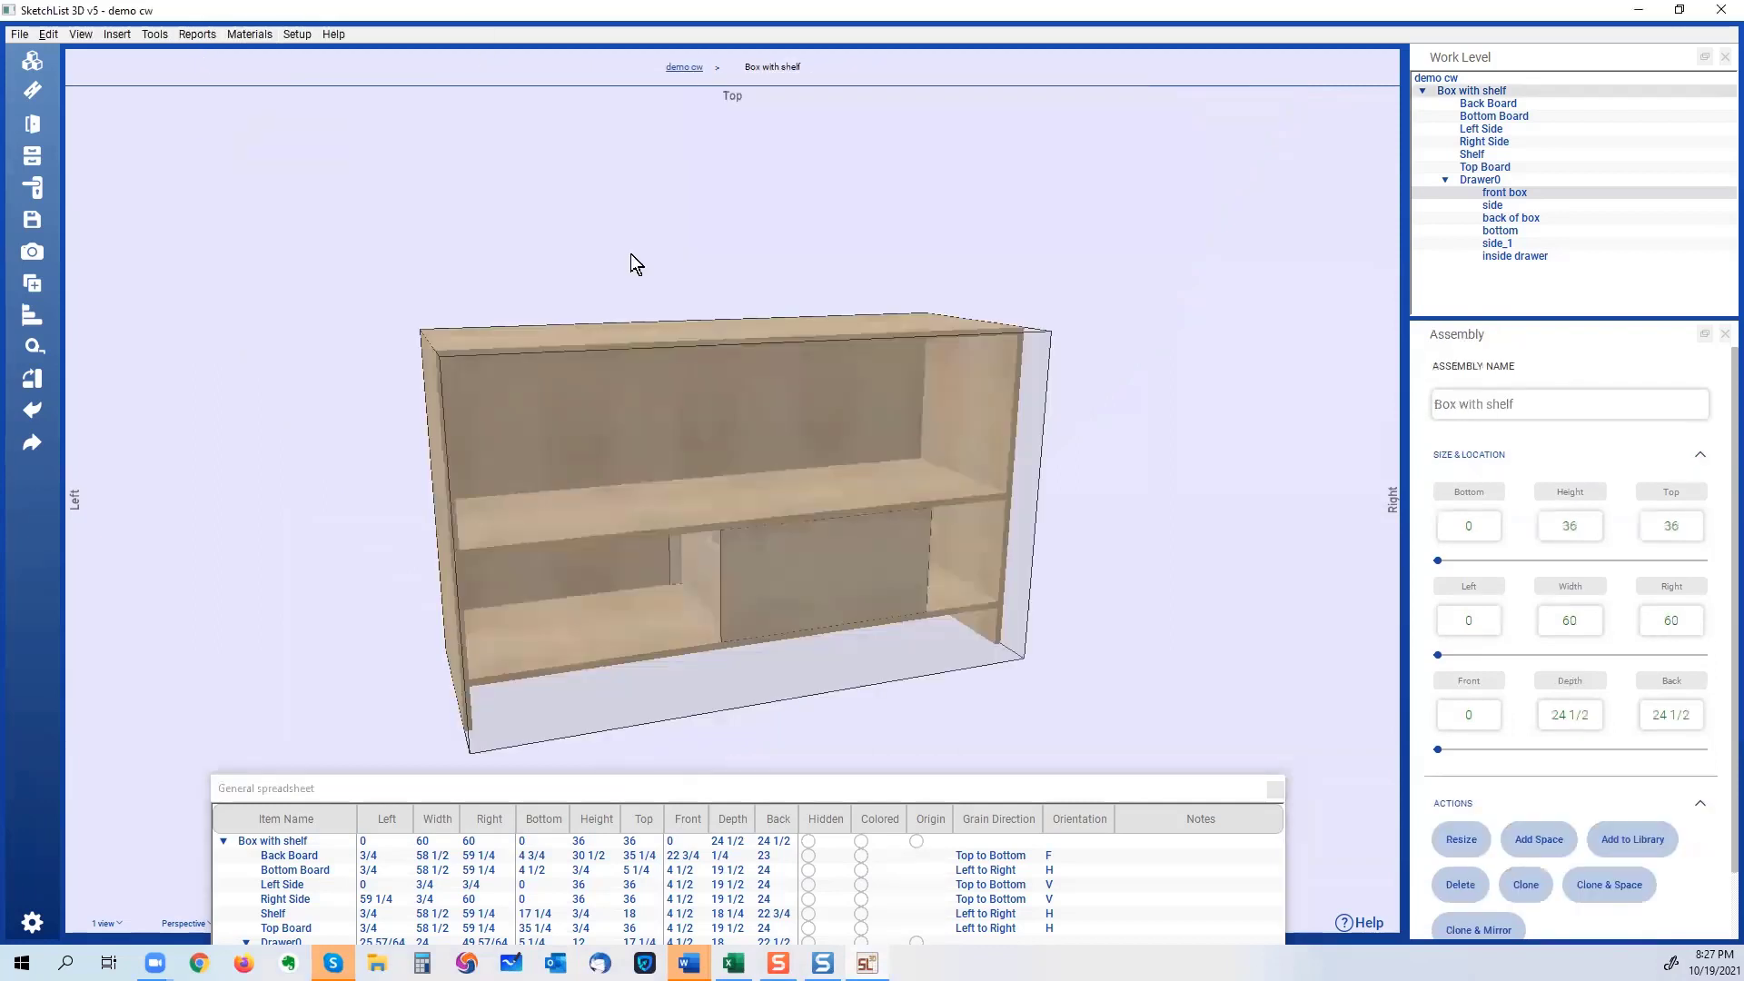
pyautogui.click(827, 588)
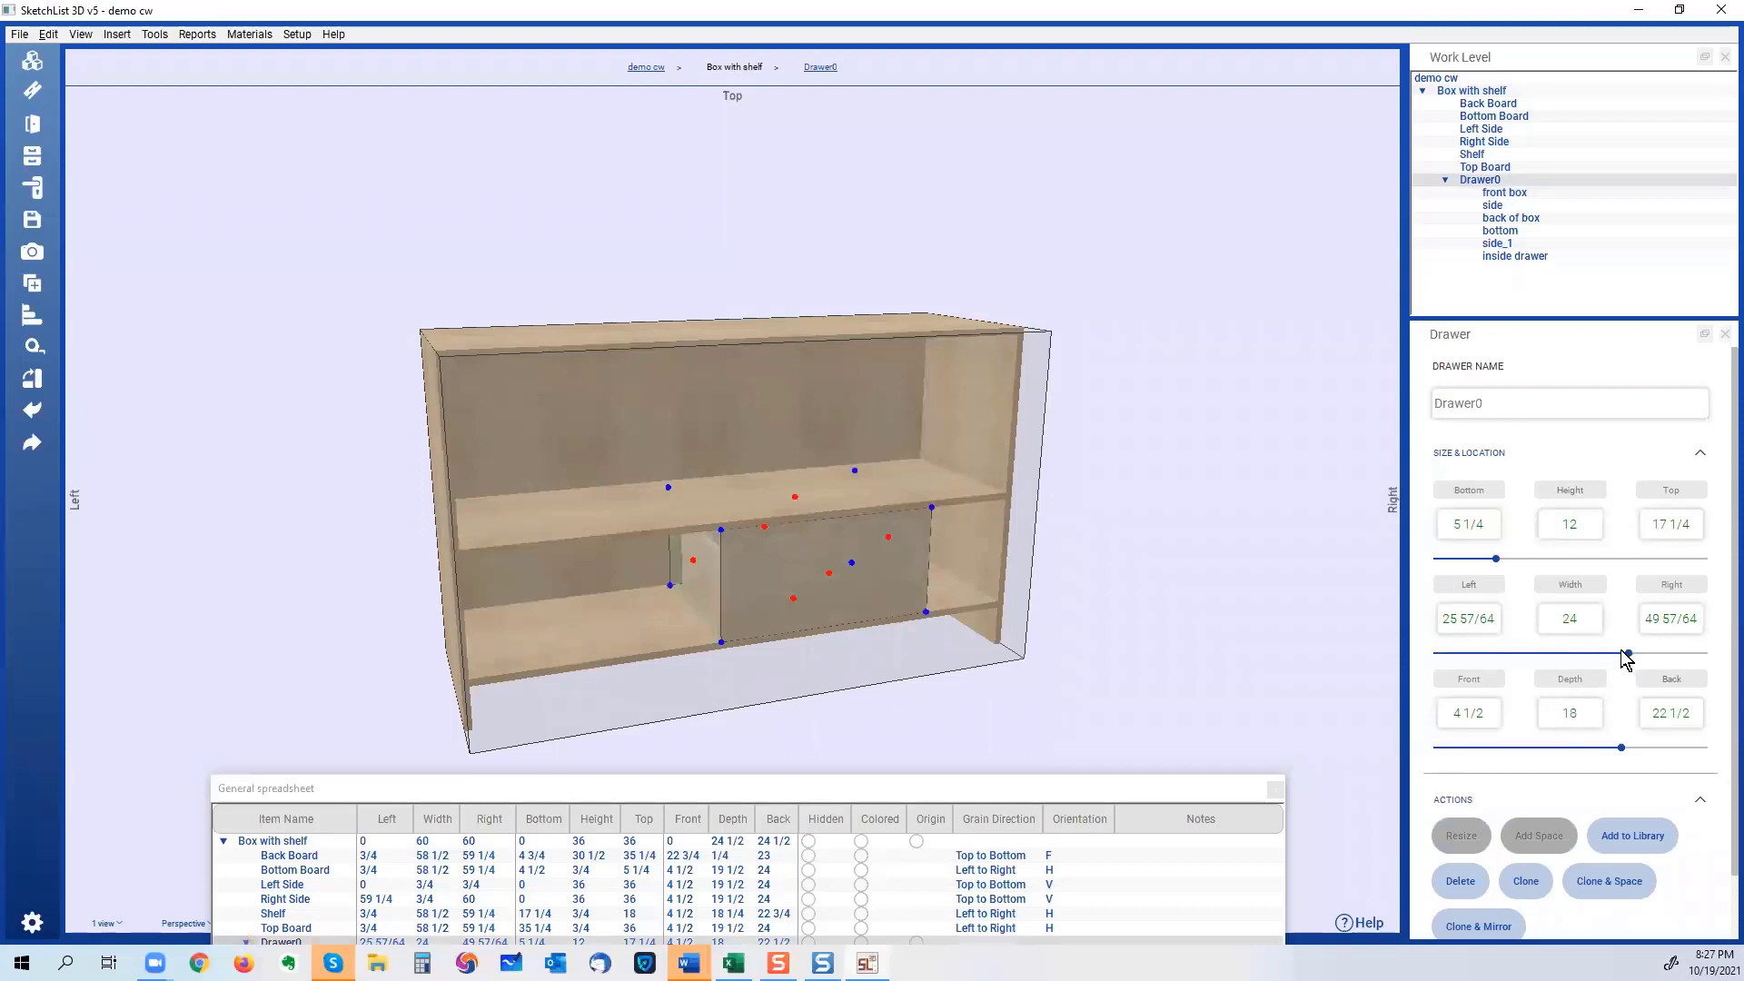
pyautogui.moveTo(1629, 662); pyautogui.dragTo(1445, 664)
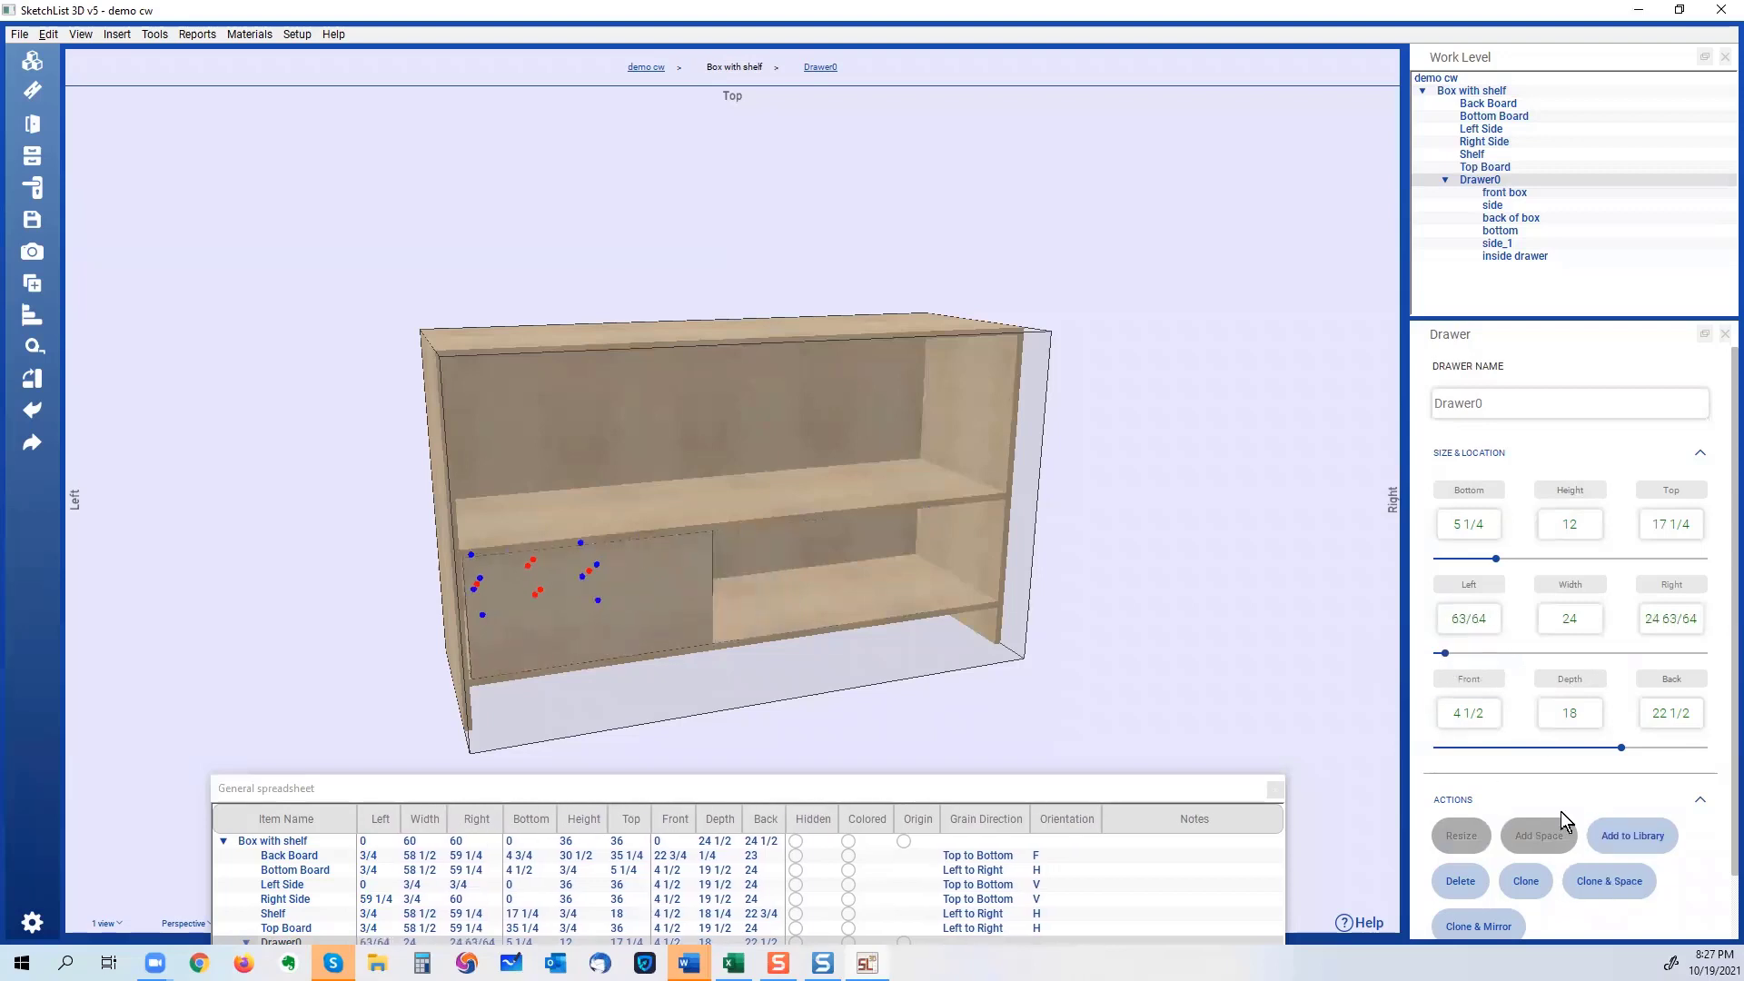
# Clone Drawer0 from the bottom with a .75 space, creating Drawer0 1 above it.
pyautogui.click(1612, 897)
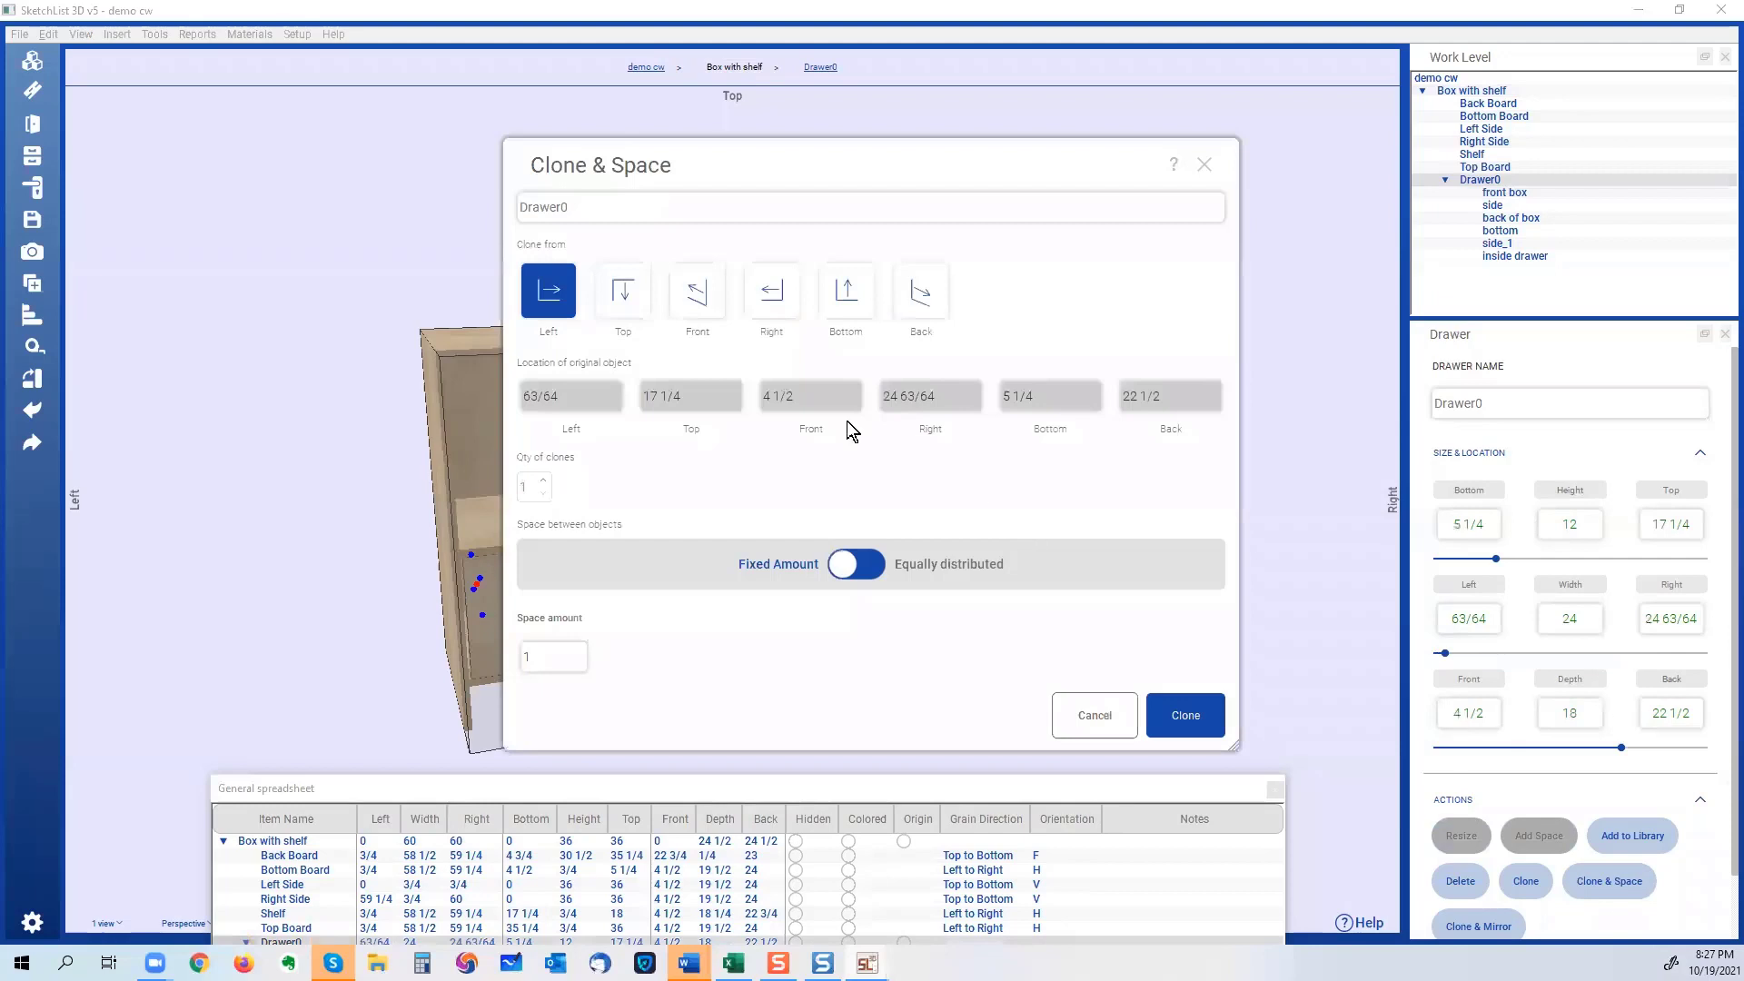
pyautogui.click(846, 291)
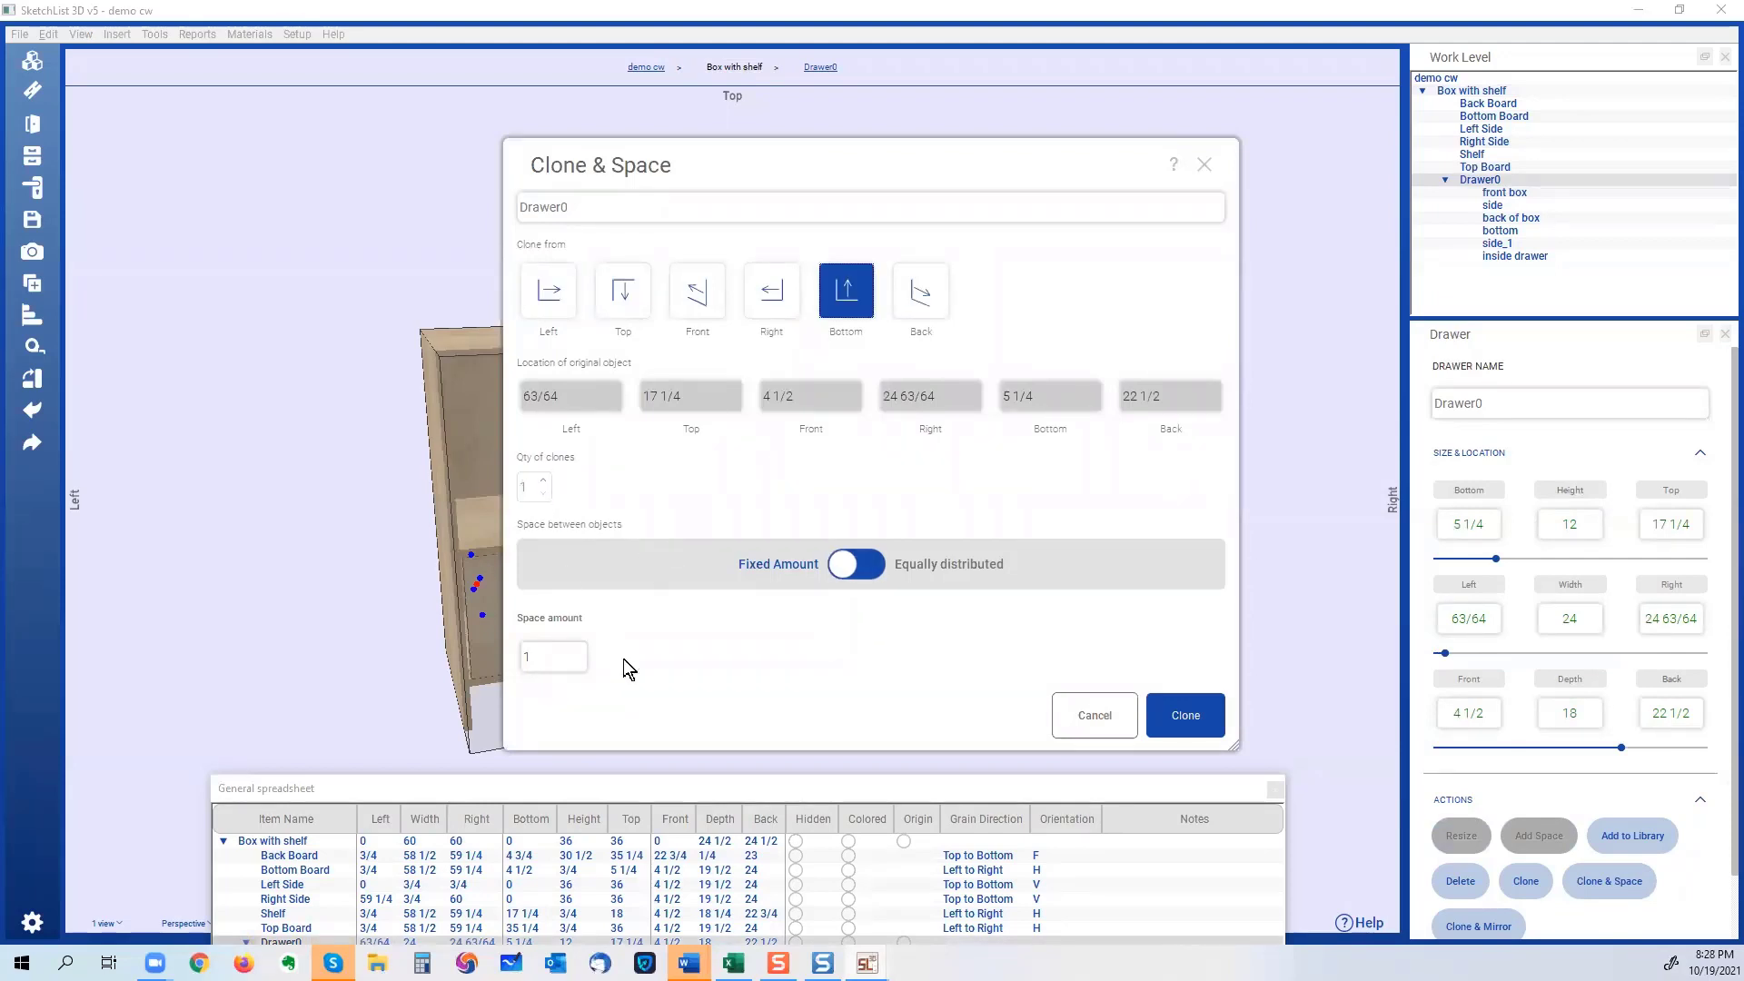
pyautogui.doubleClick(572, 655)
pyautogui.write('.75')
pyautogui.click(1196, 707)
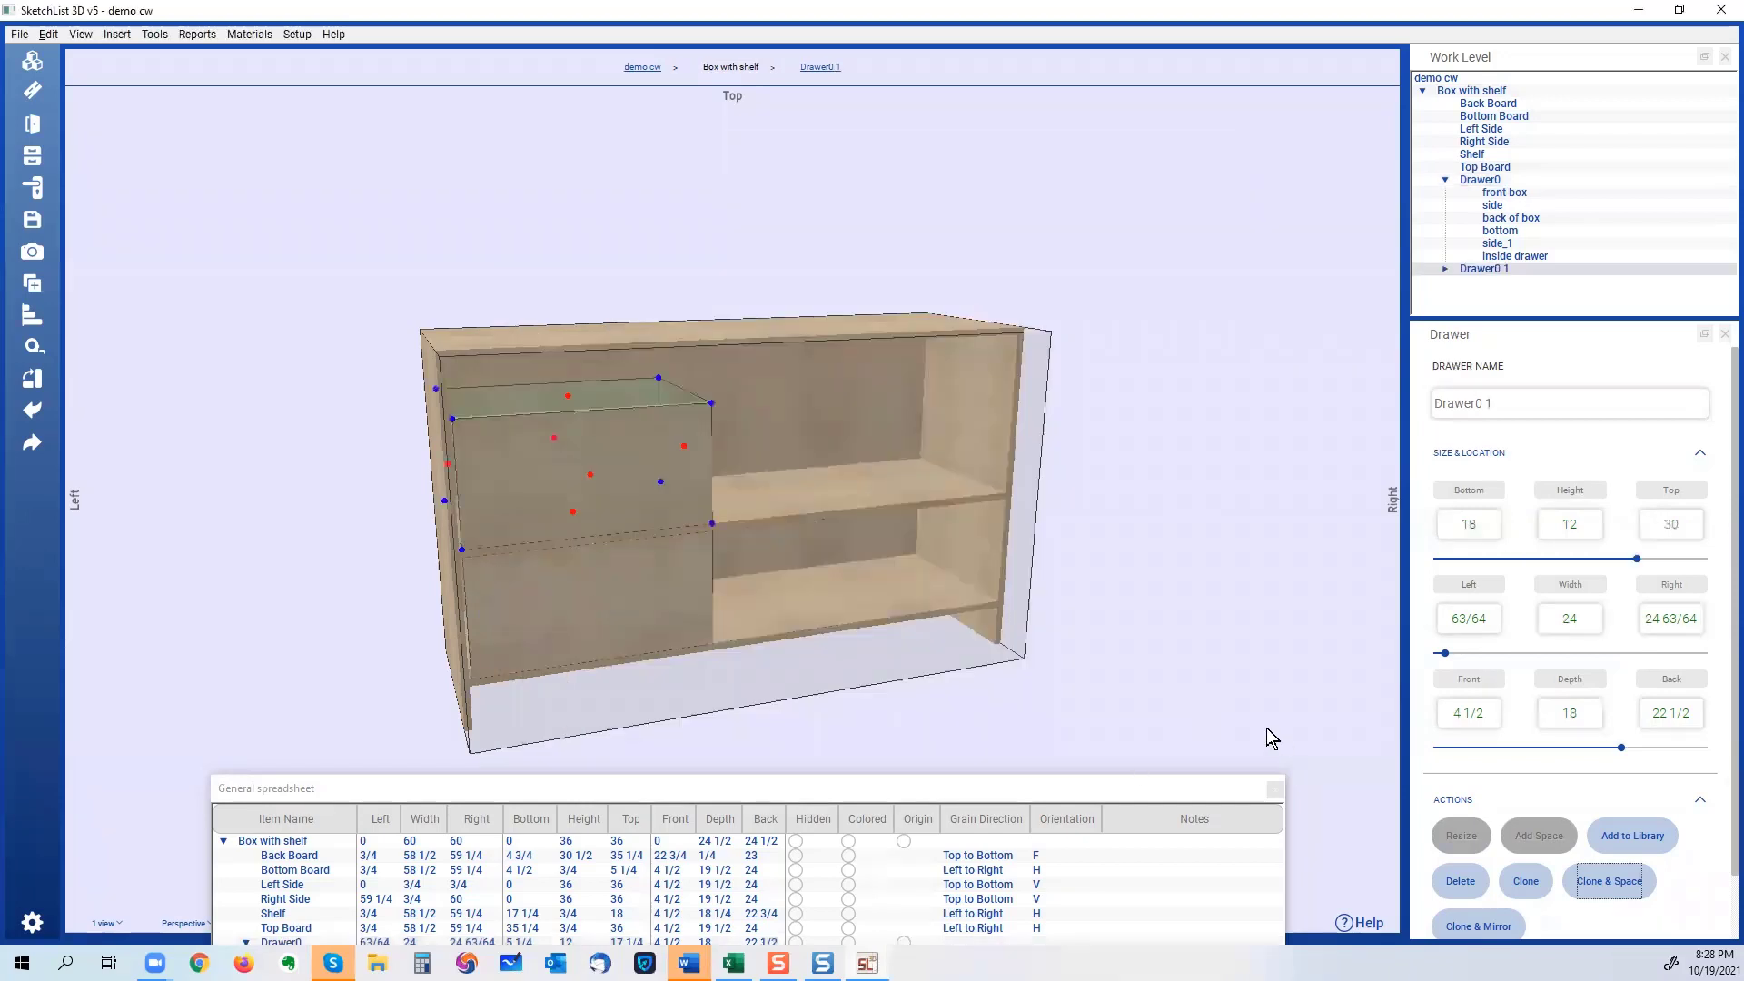
# Inspect the two stacked drawers in the left bay, ending with Drawer0 1 selected.
pyautogui.click(589, 547)
pyautogui.moveTo(589, 547); pyautogui.dragTo(539, 477, button='middle')
pyautogui.click(556, 516)
pyautogui.click(565, 531)
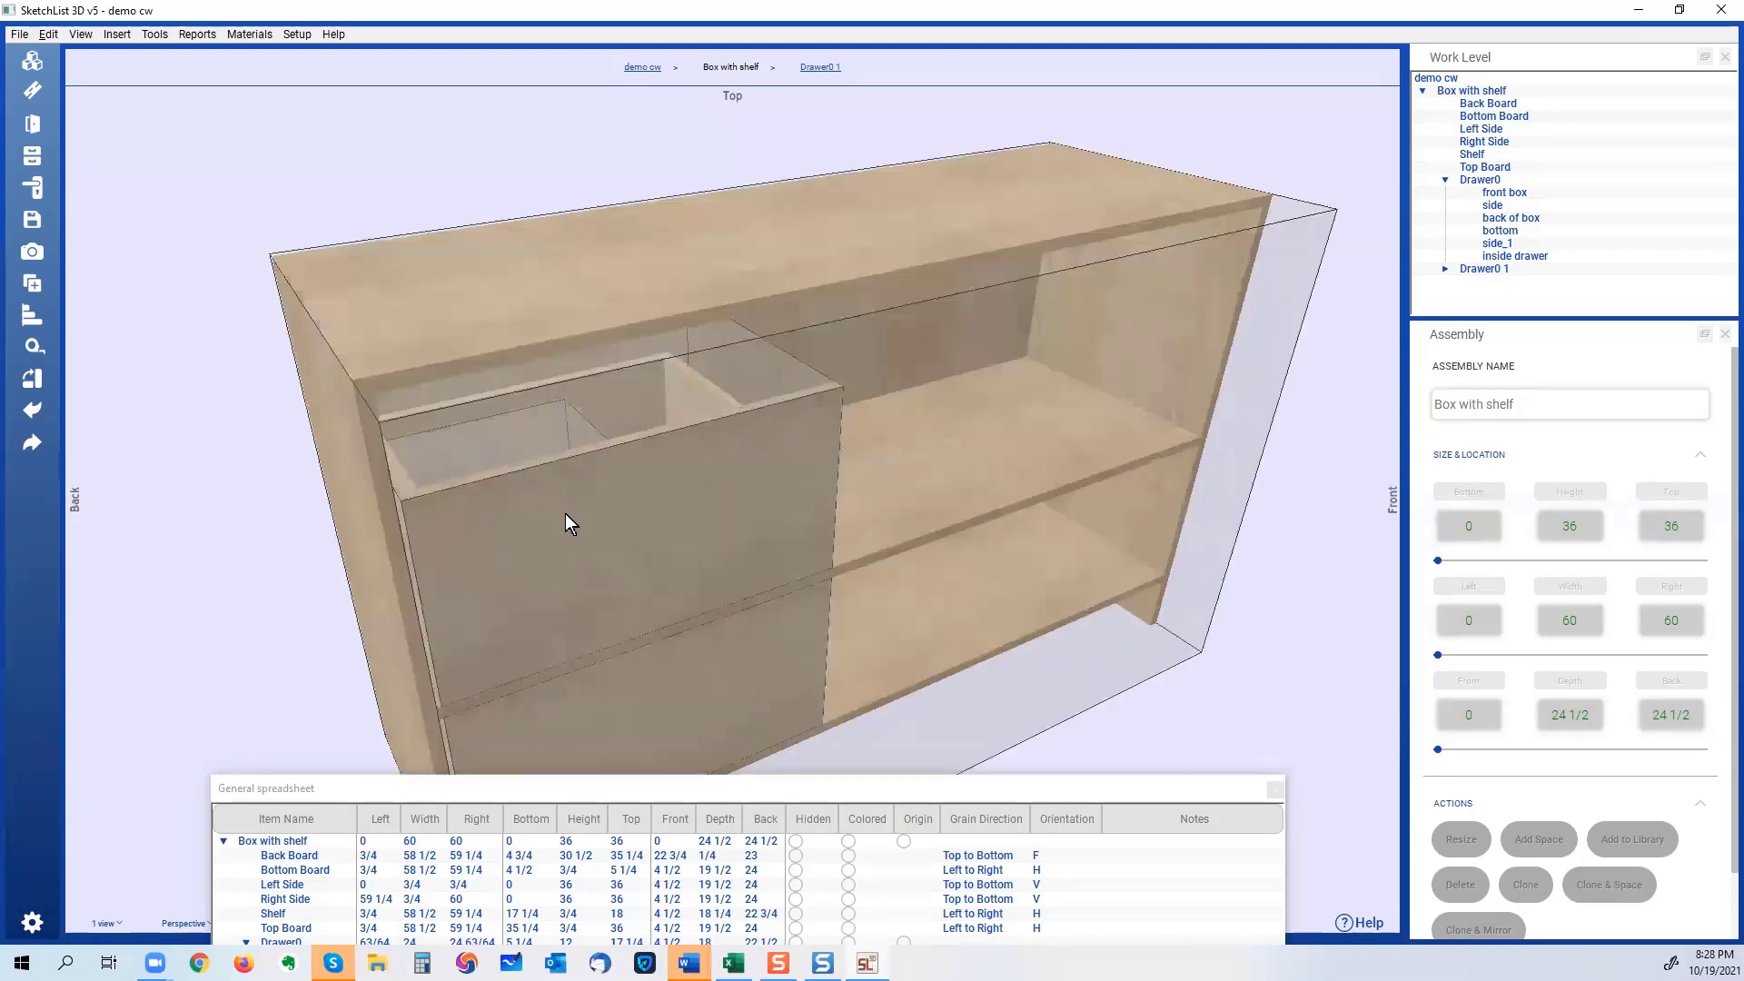
pyautogui.click(566, 512)
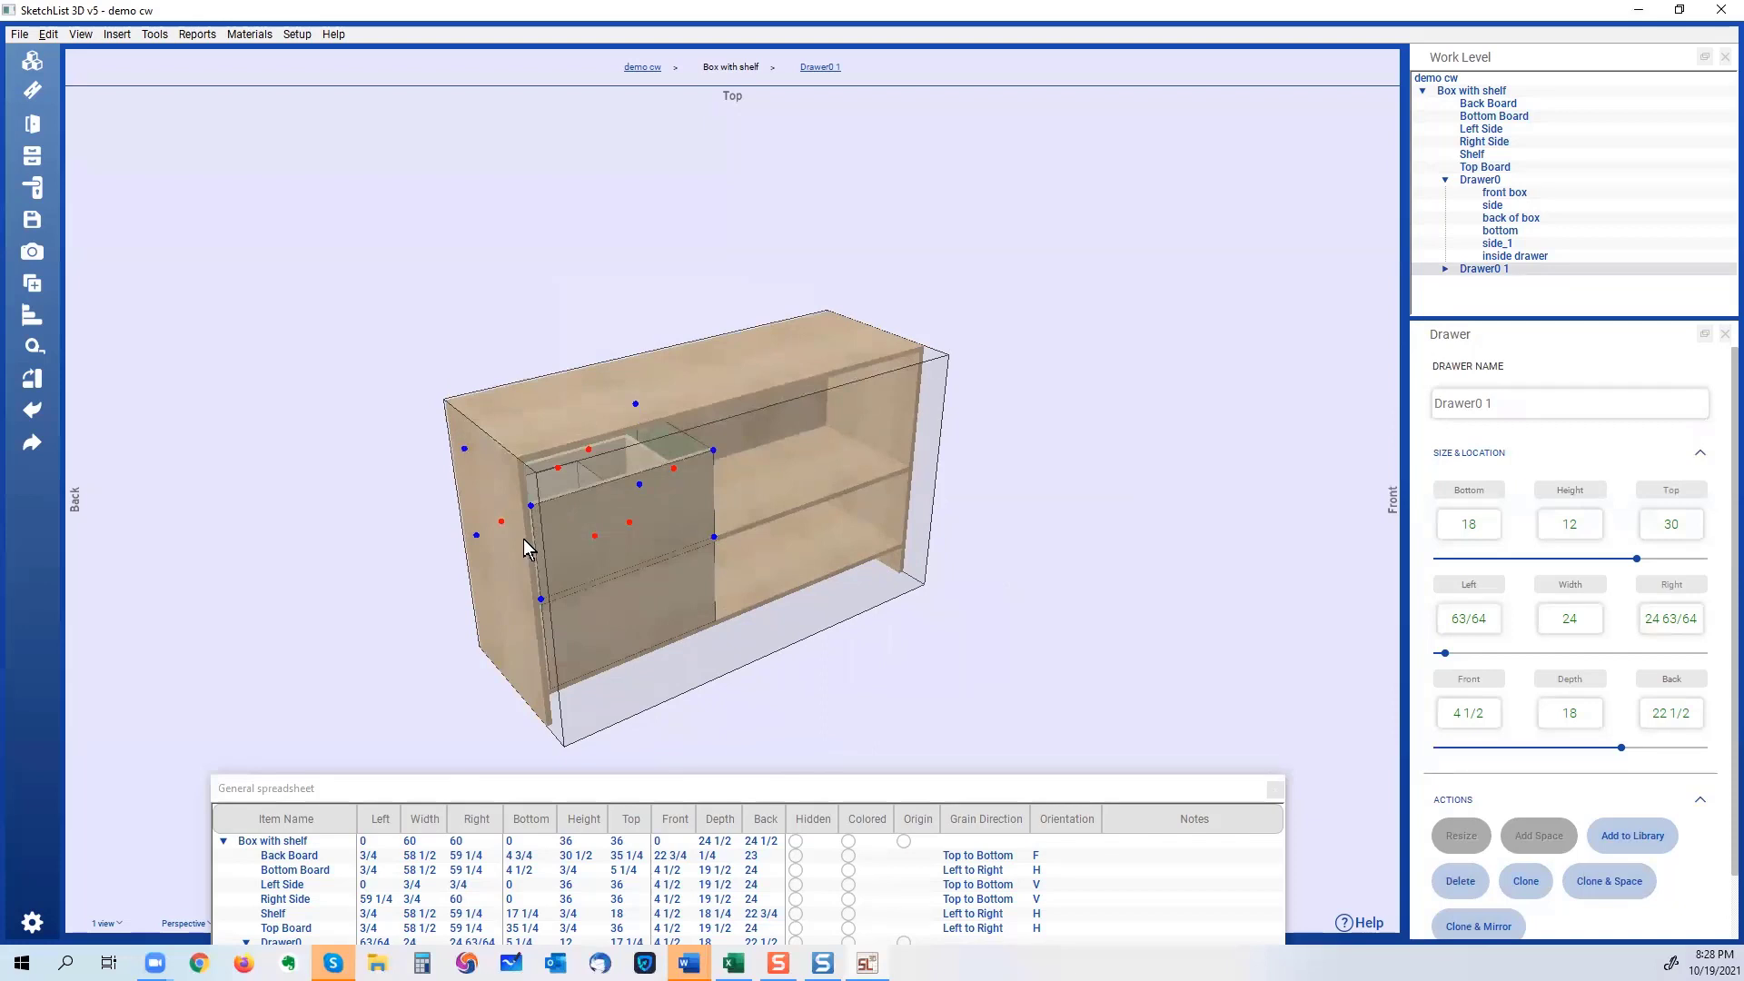
# Set Drawer0 1's Right value to 59.25, shifting it into the right bay.
pyautogui.moveTo(691, 493); pyautogui.dragTo(598, 478)
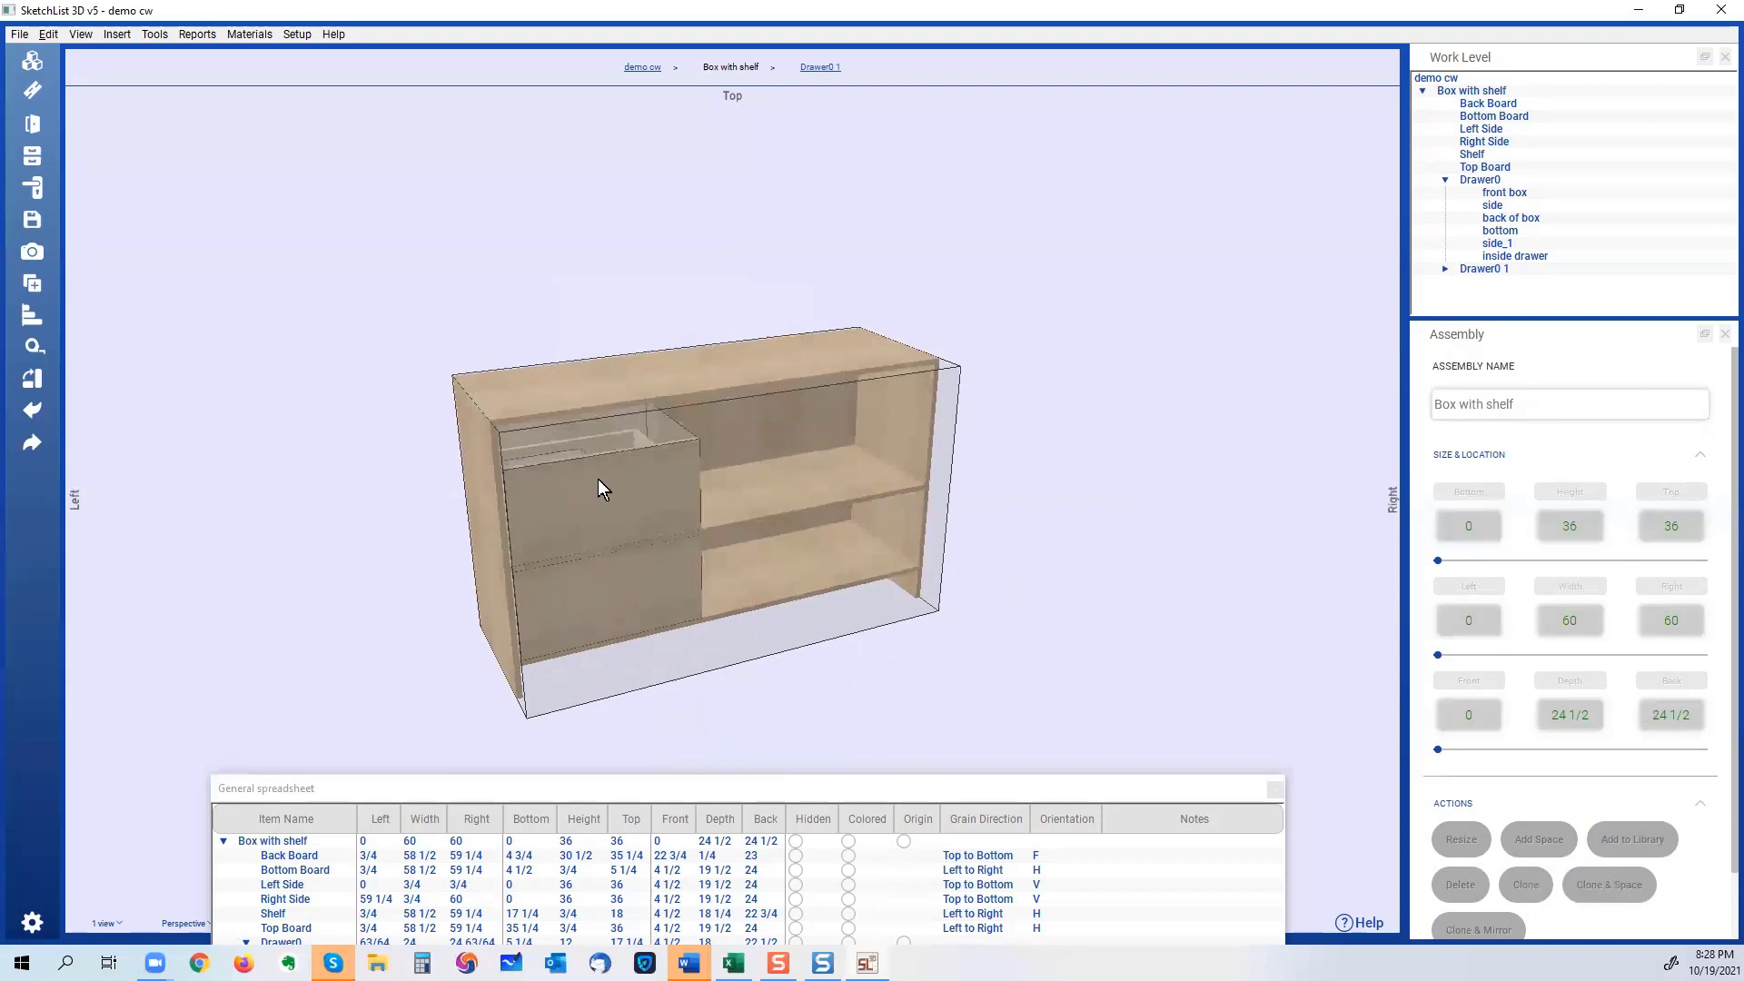
pyautogui.click(903, 420)
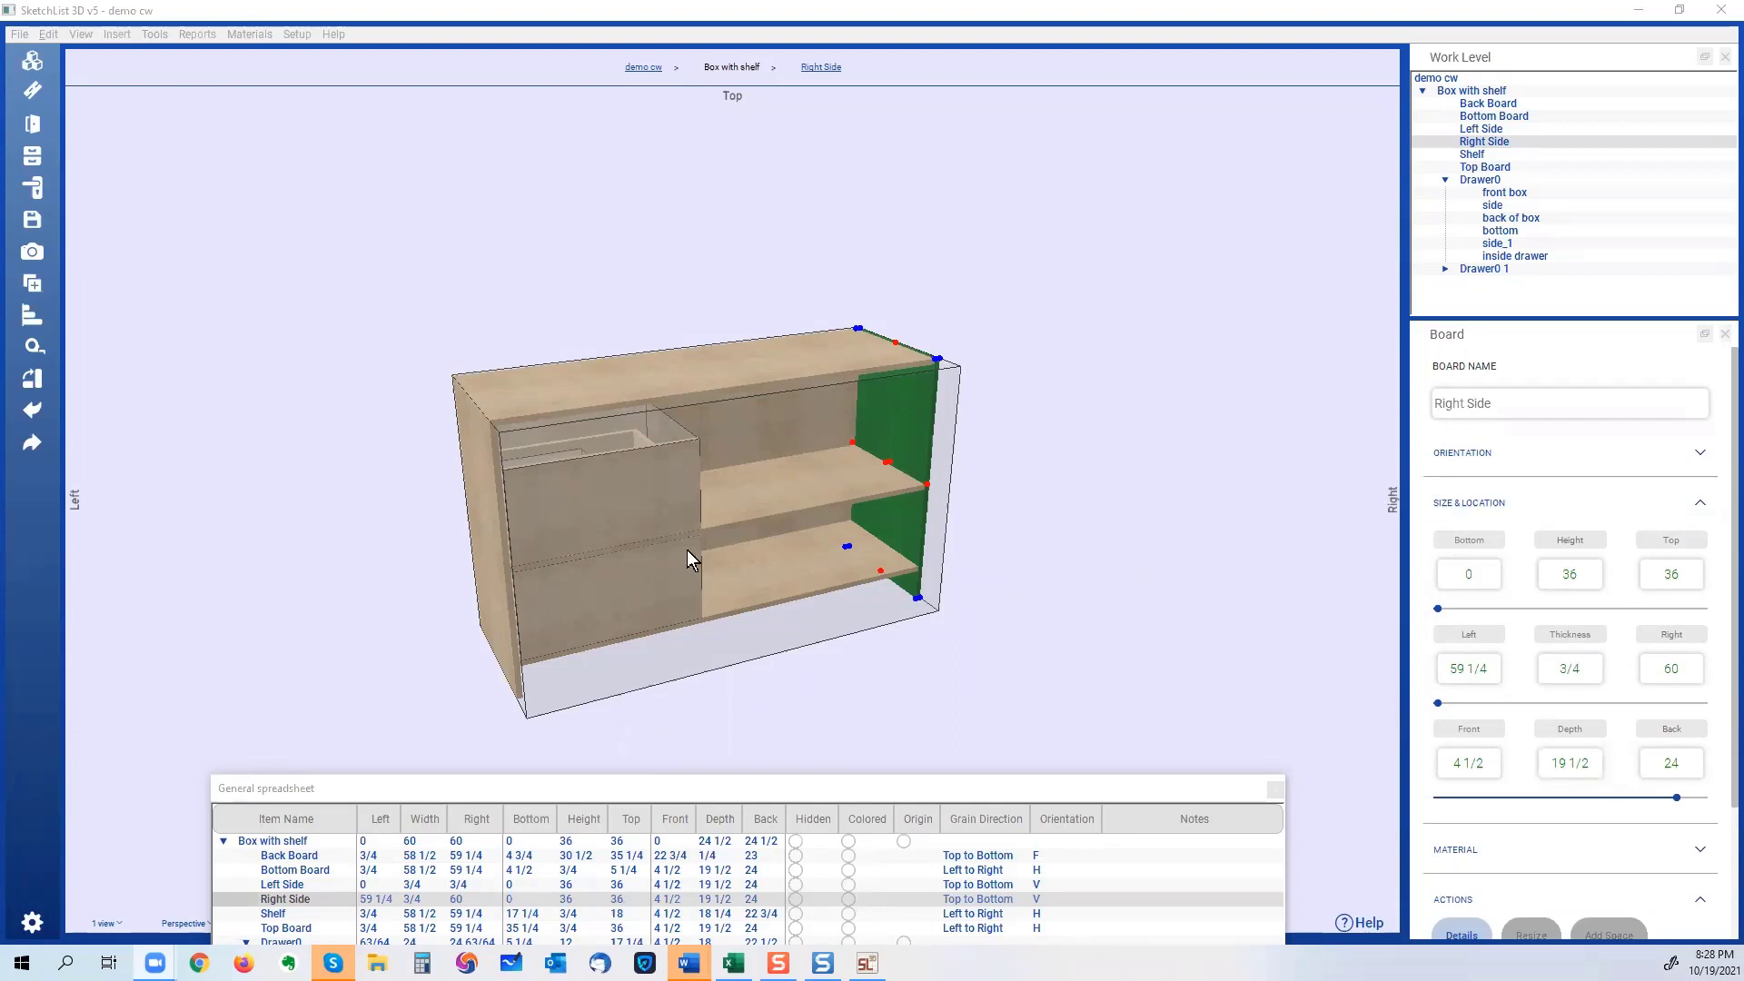
pyautogui.click(658, 485)
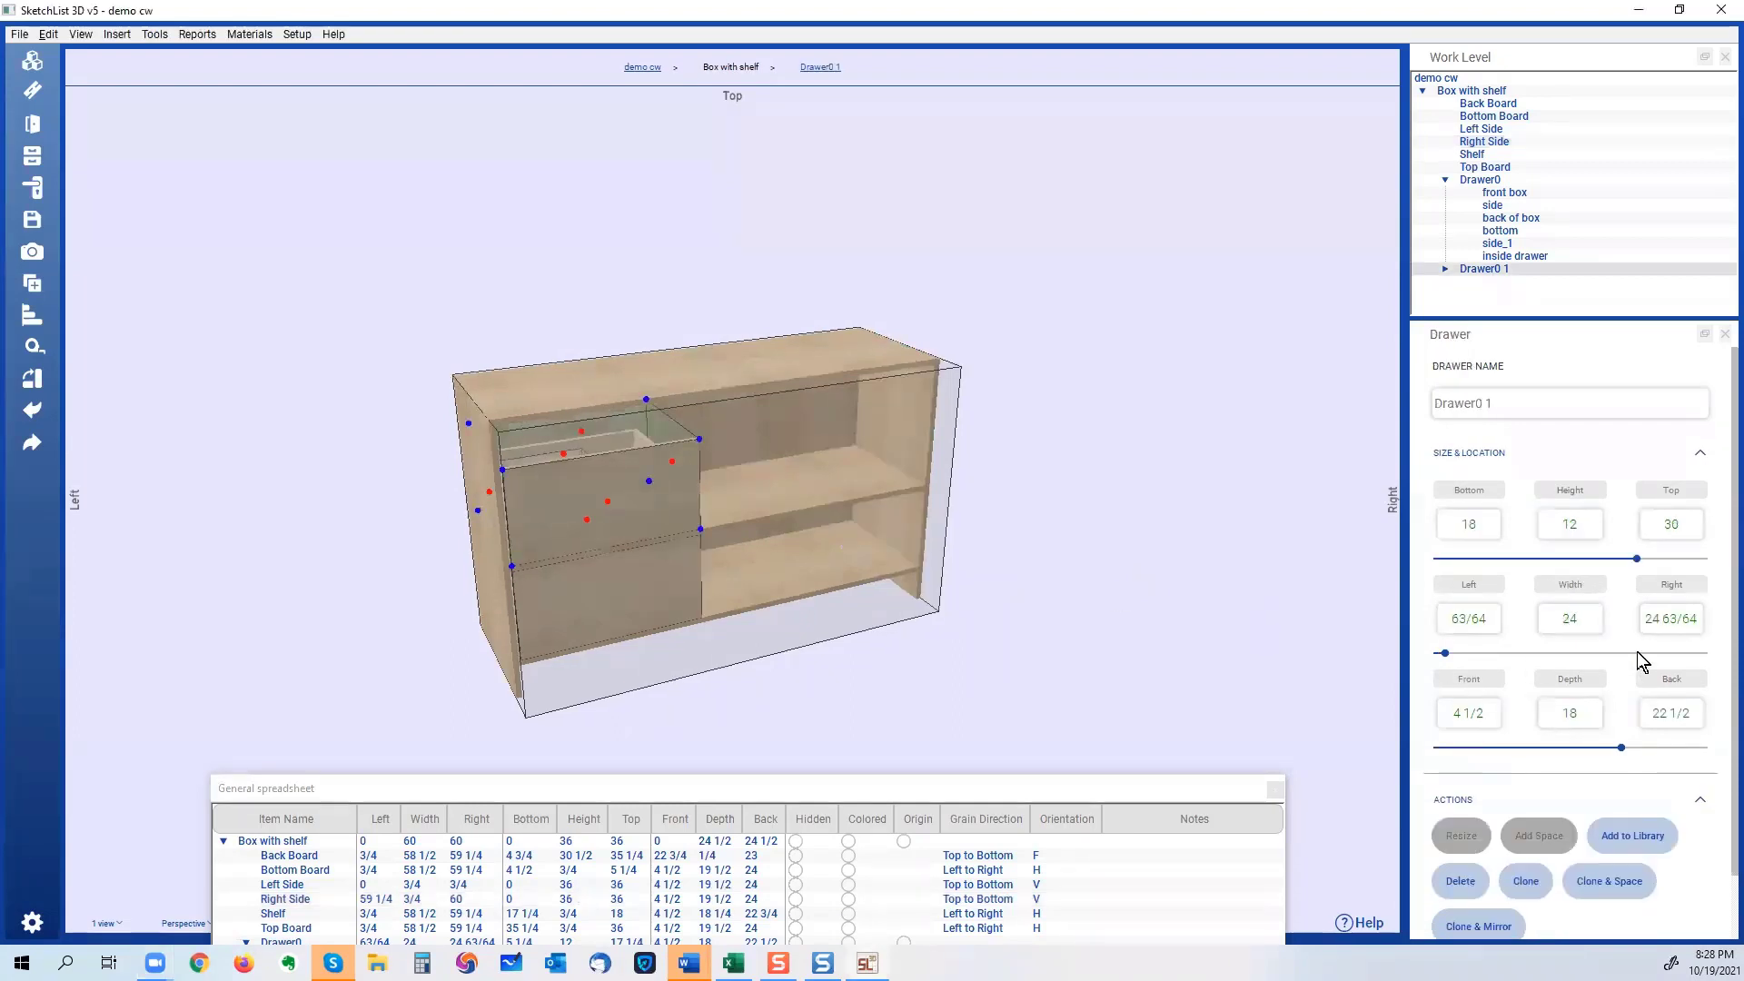
pyautogui.click(1702, 620)
pyautogui.write('59.25')
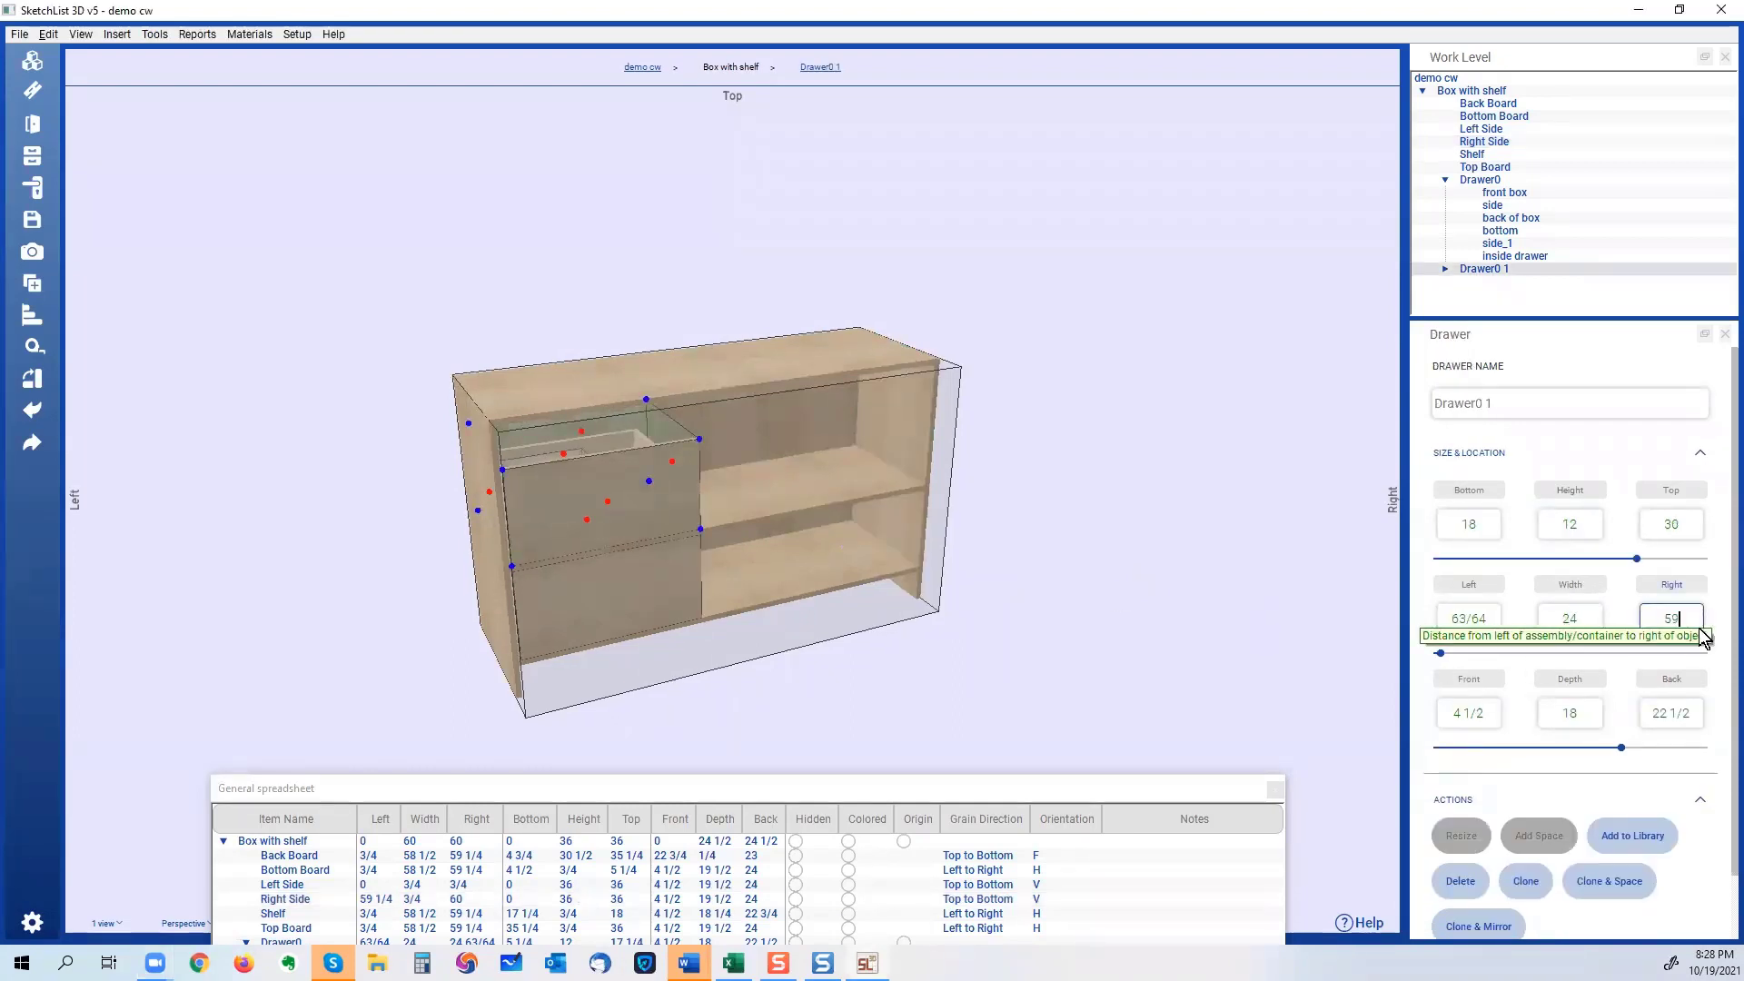
pyautogui.click(1480, 587)
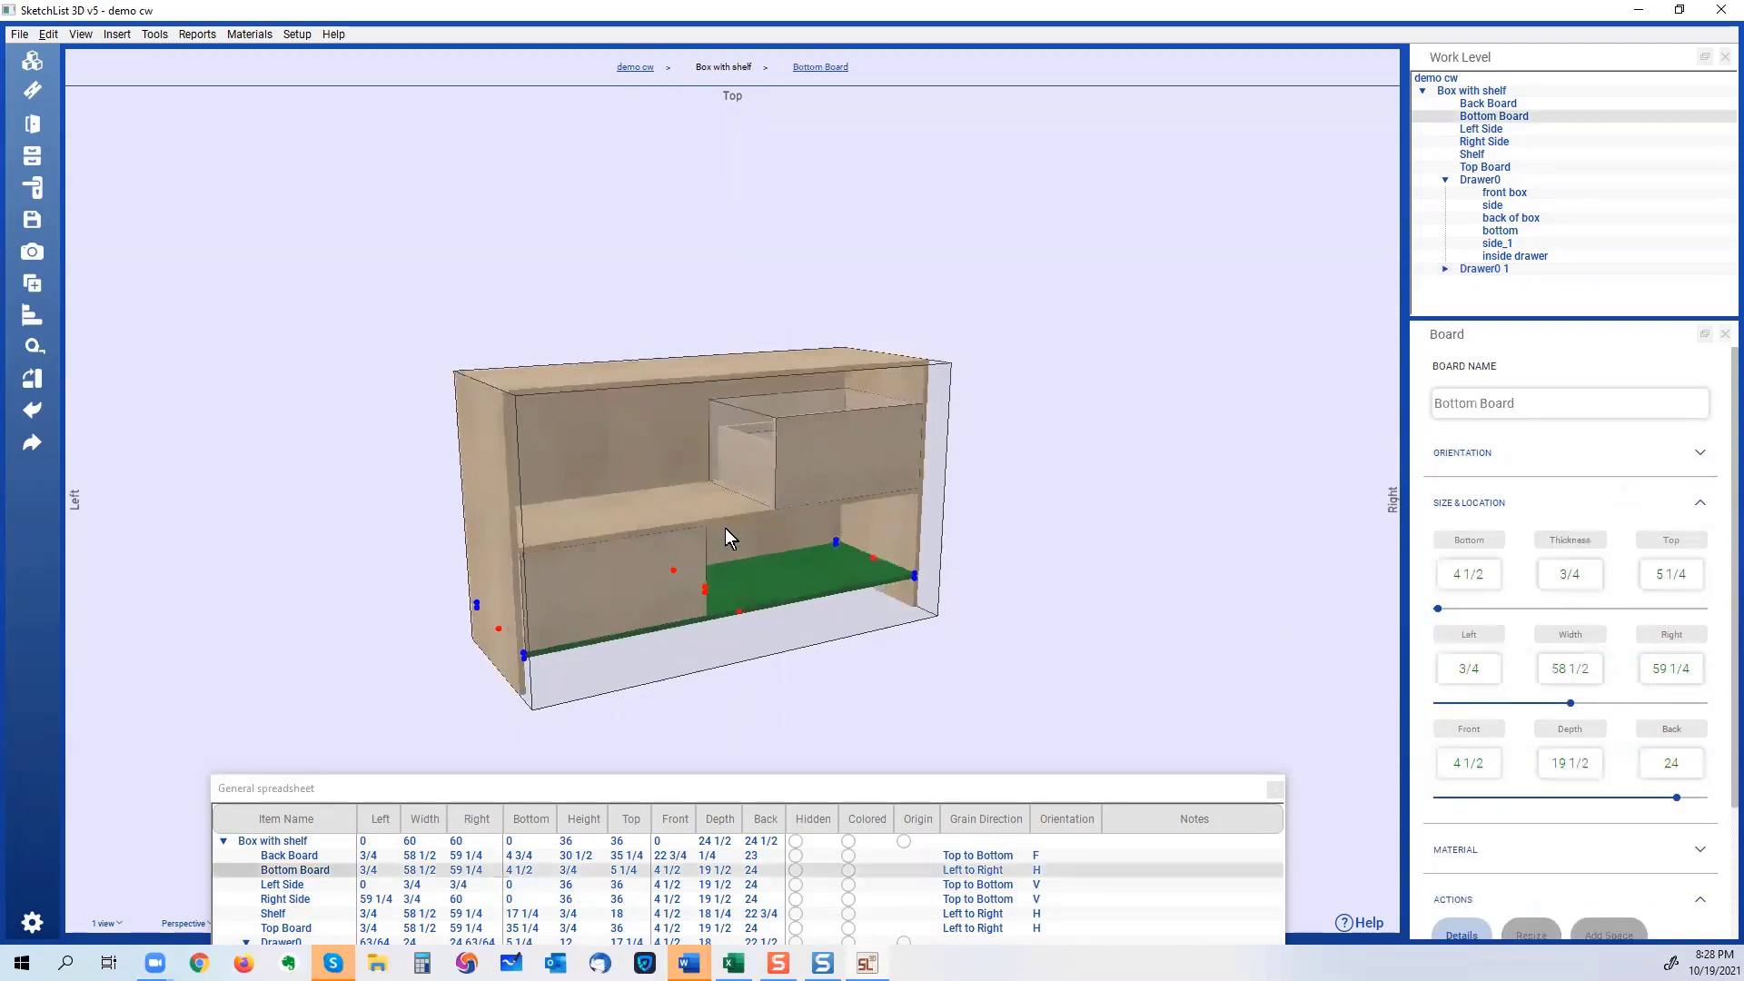